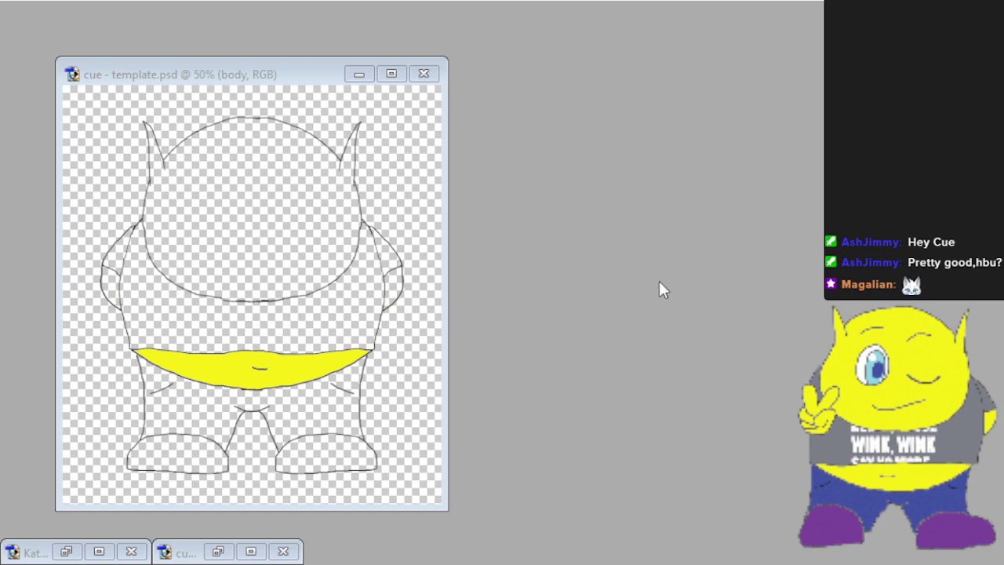
Bring up the spoonraider_.jpg reference image and arrange it side by side with the cue - template.psd window.
left_click(152, 525)
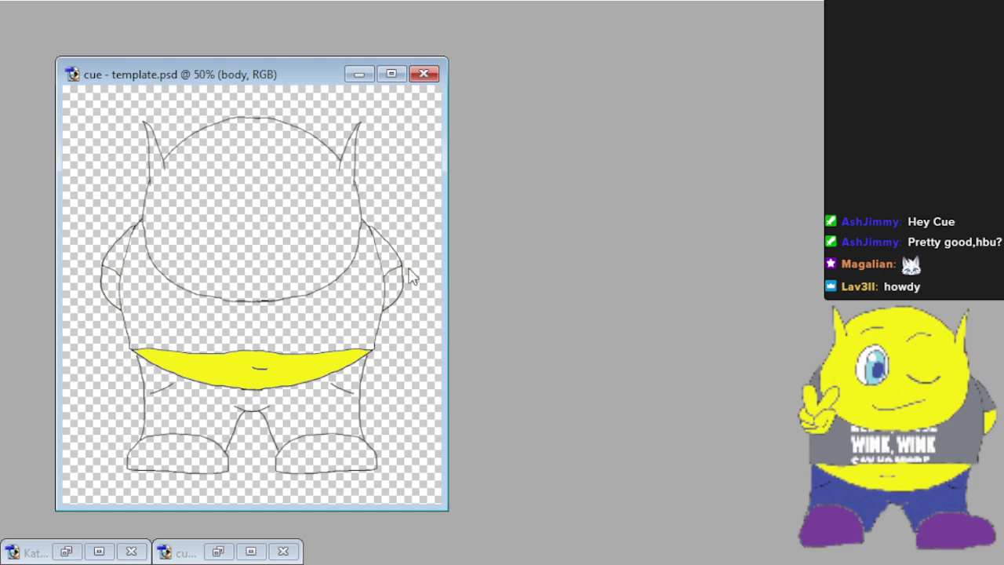
key("ctrl+Tab")
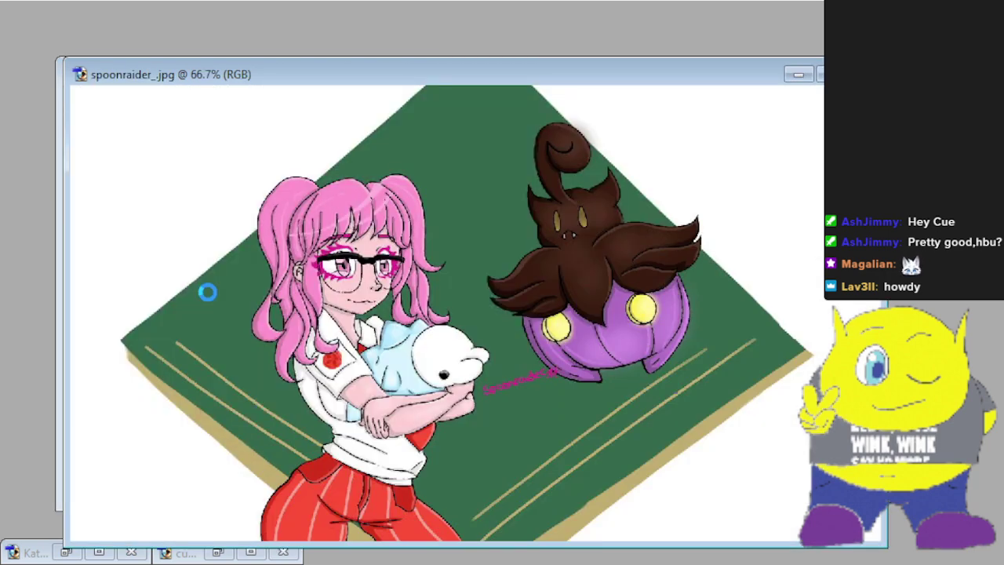
left_click_drag(525, 74, 948, 47)
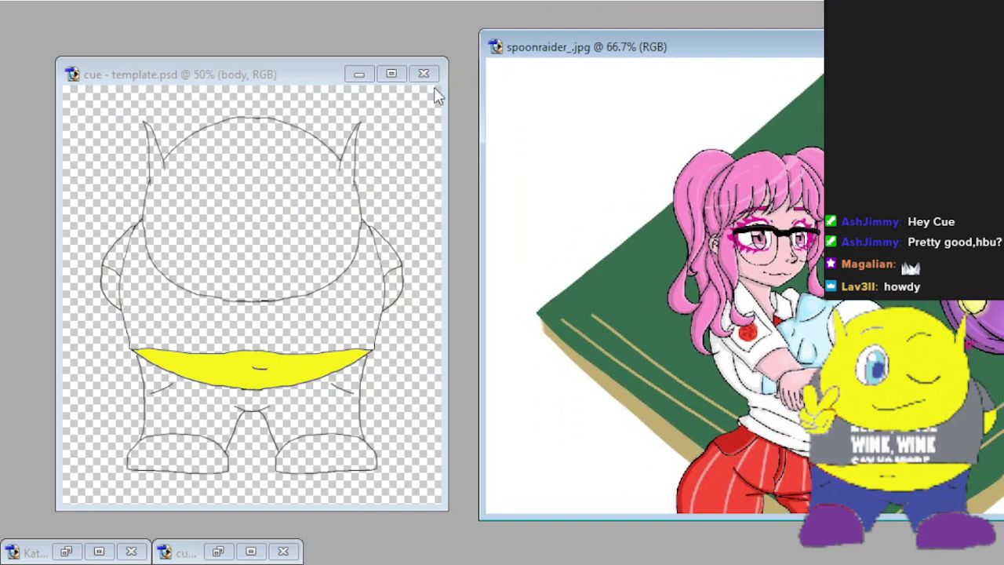
left_click(285, 79)
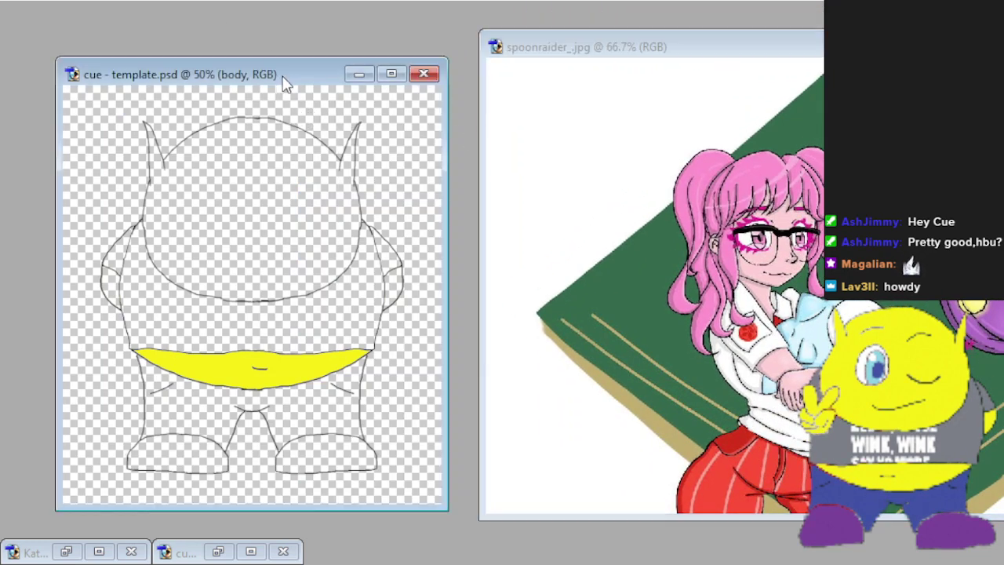
left_click_drag(288, 69, 286, 23)
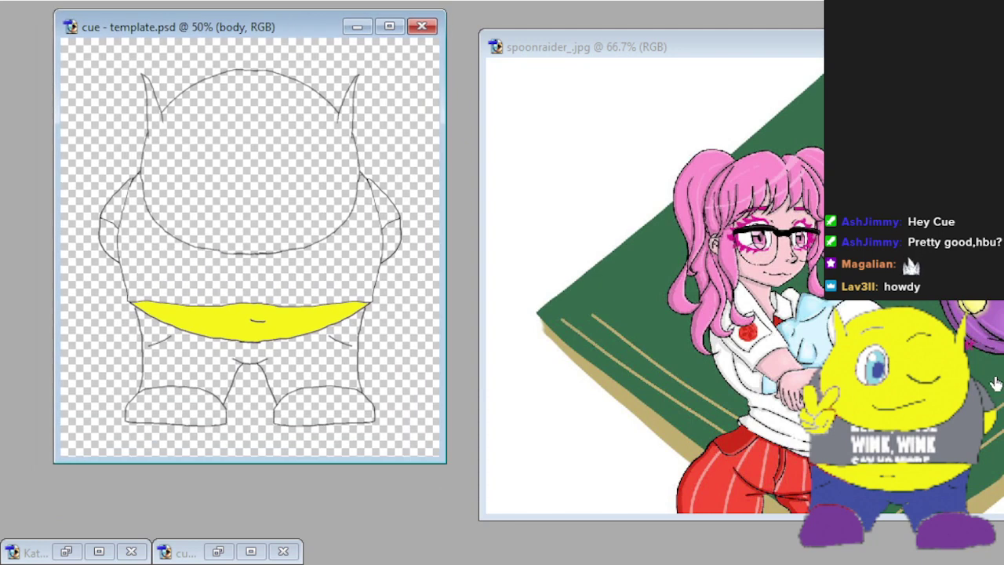
Add the "eyes - waifu" layer's eyes to the template and position them centrally on the character's face.
key("ctrl+v")
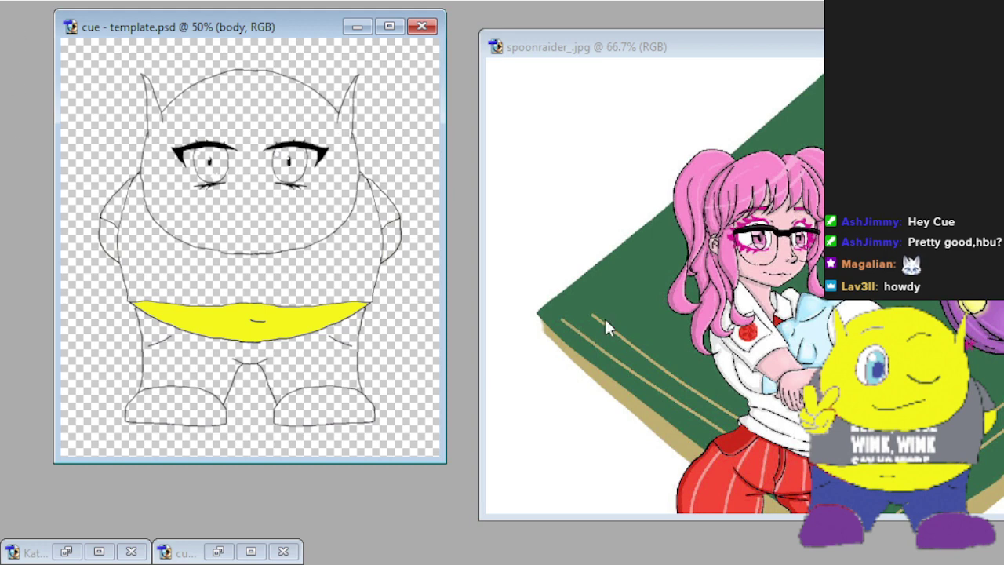
key("alt+bracketright")
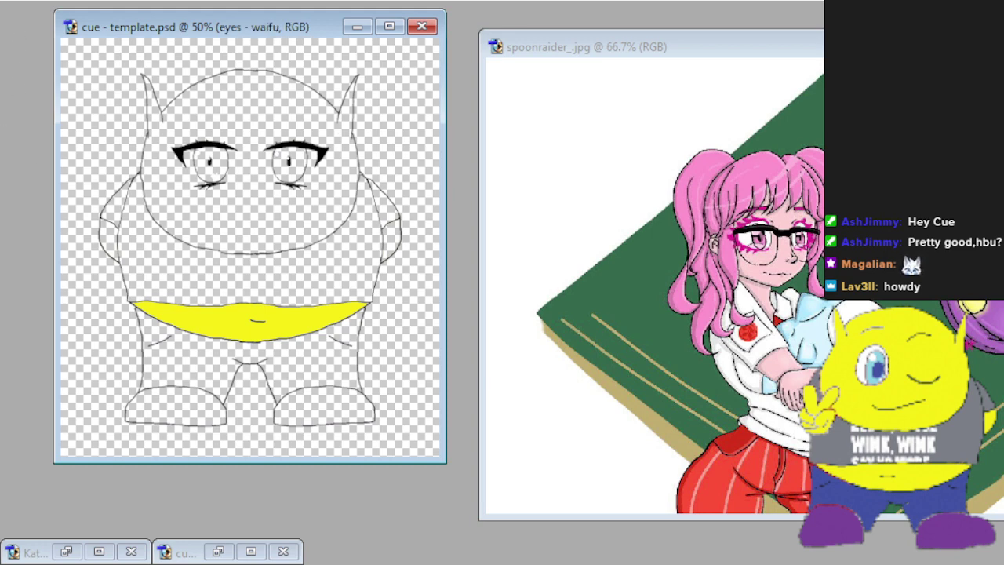
key("ctrl+z")
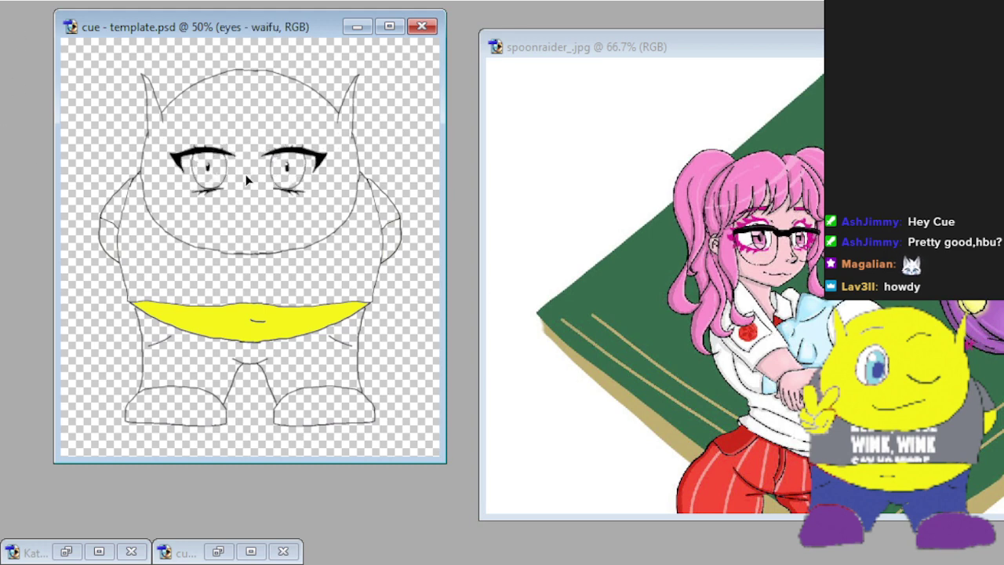
left_click_drag(247, 181, 252, 178)
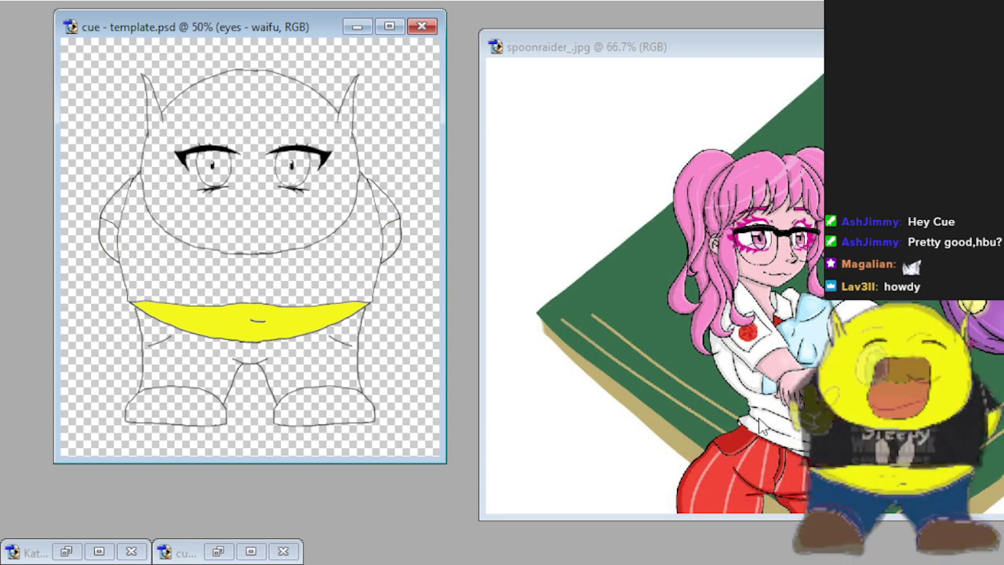
On the pant layer, outline the pigtail from the head over and around the left ear, down to a pointed tip beside the shoulder.
key("ctrl+plus")
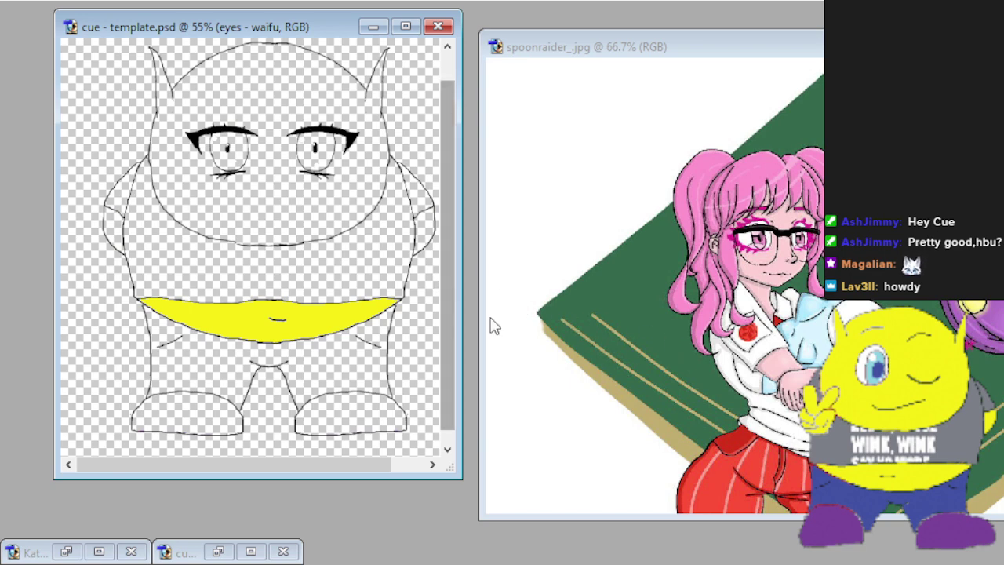
left_click_drag(451, 336, 448, 302)
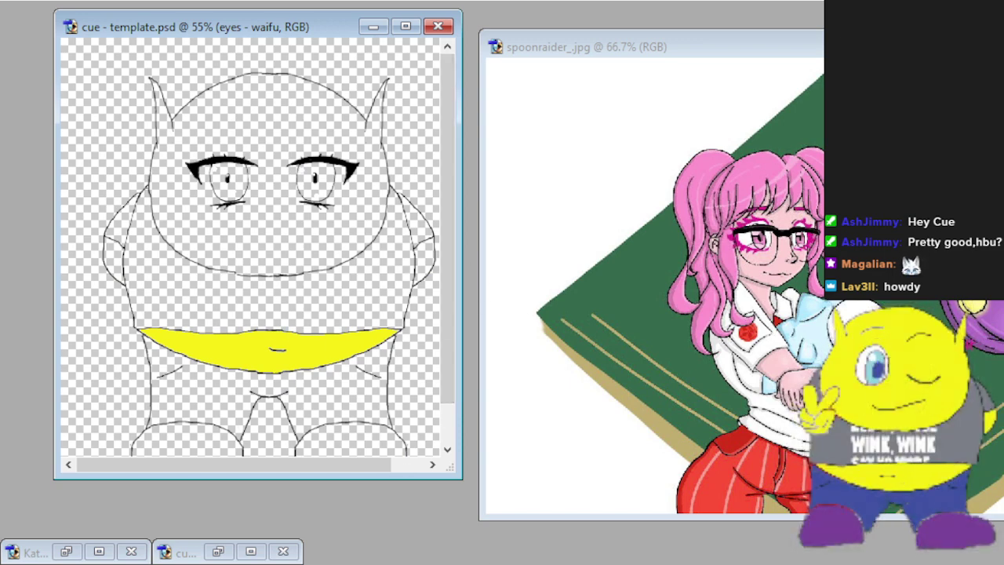
key("alt+[")
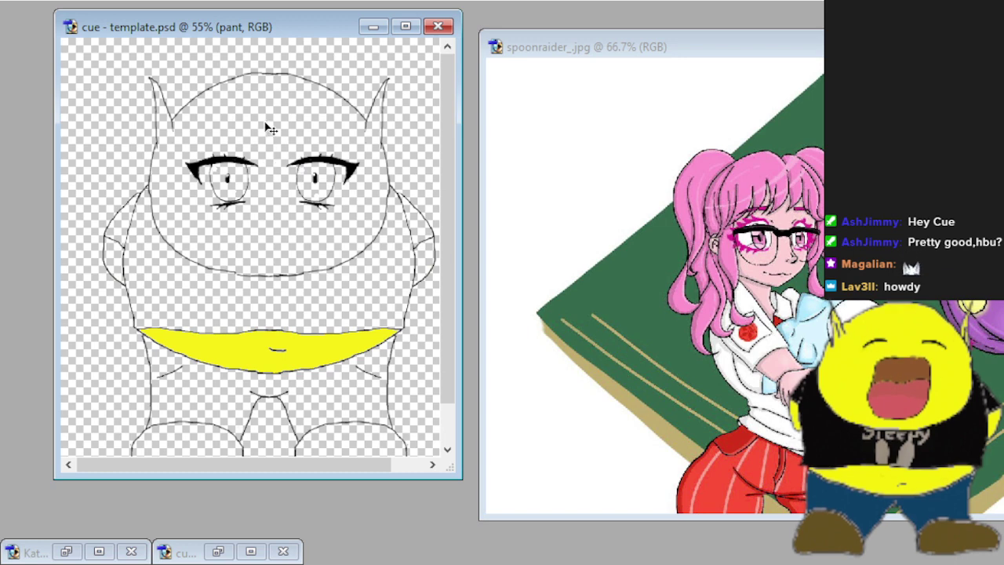
key("ctrl+plus")
key("ctrl+plus")
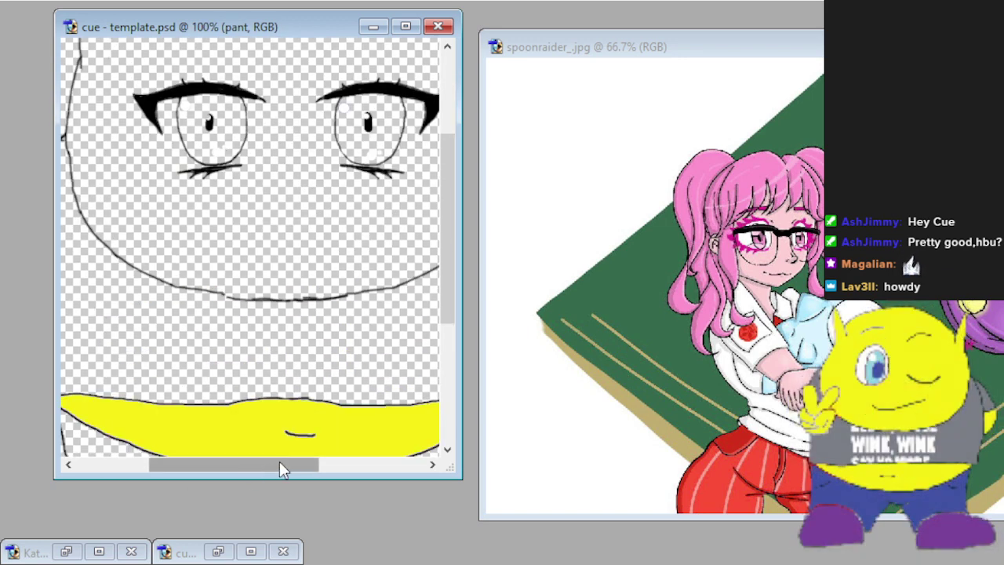
left_click_drag(280, 465, 227, 464)
scroll(282, 397, "up", 5)
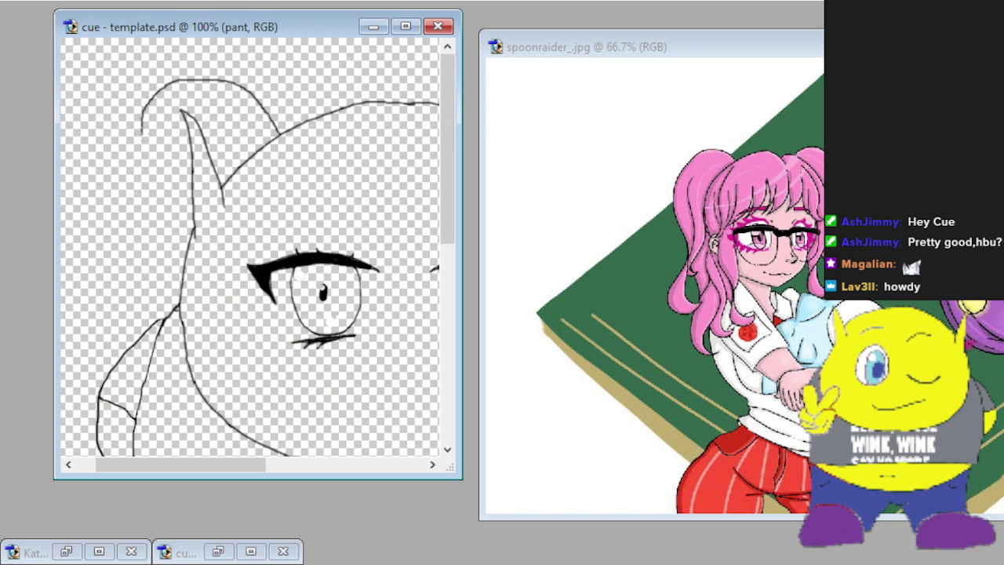
left_click_drag(138, 180, 142, 223)
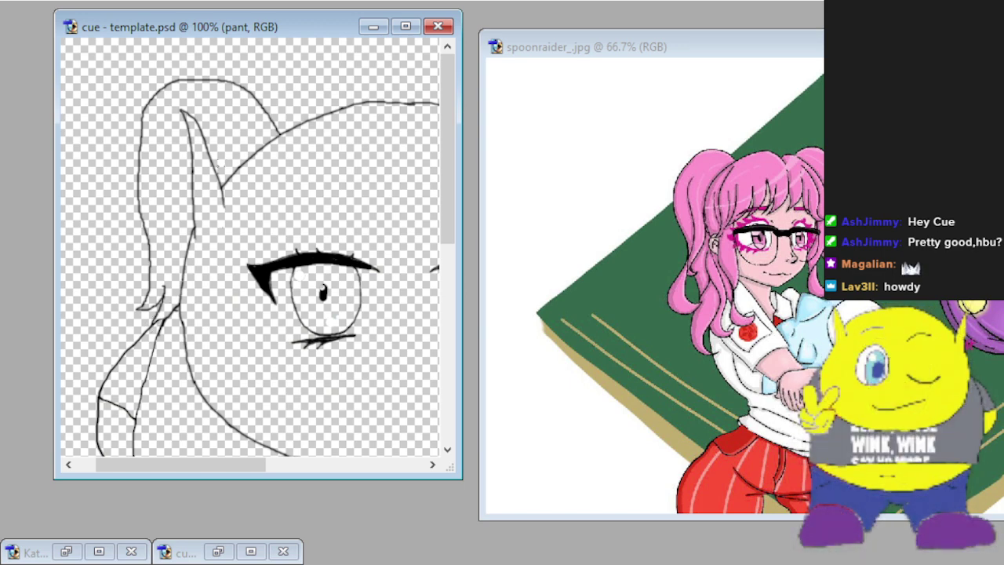
Draw a short hairline from the left ear's outer base diagonally up across its inner base onto the forehead.
key("ctrl+plus")
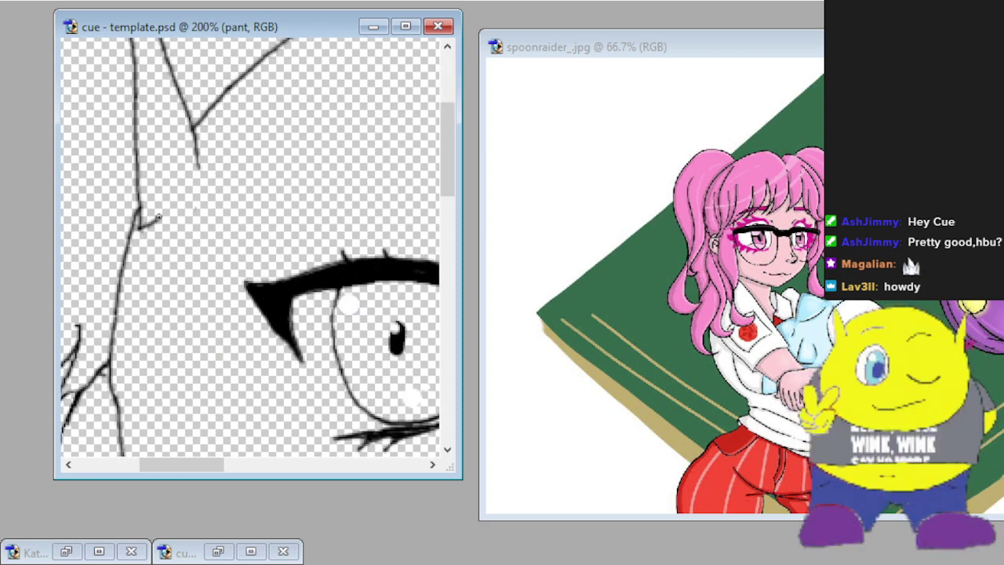
left_click_drag(158, 218, 223, 150)
scroll(224, 149, "down", 2)
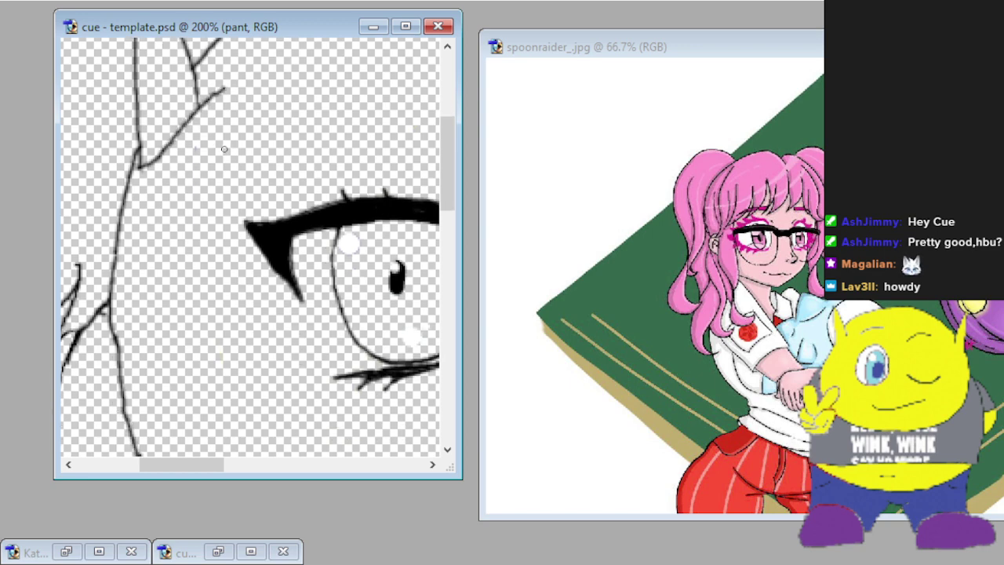
scroll(224, 149, "down", 6)
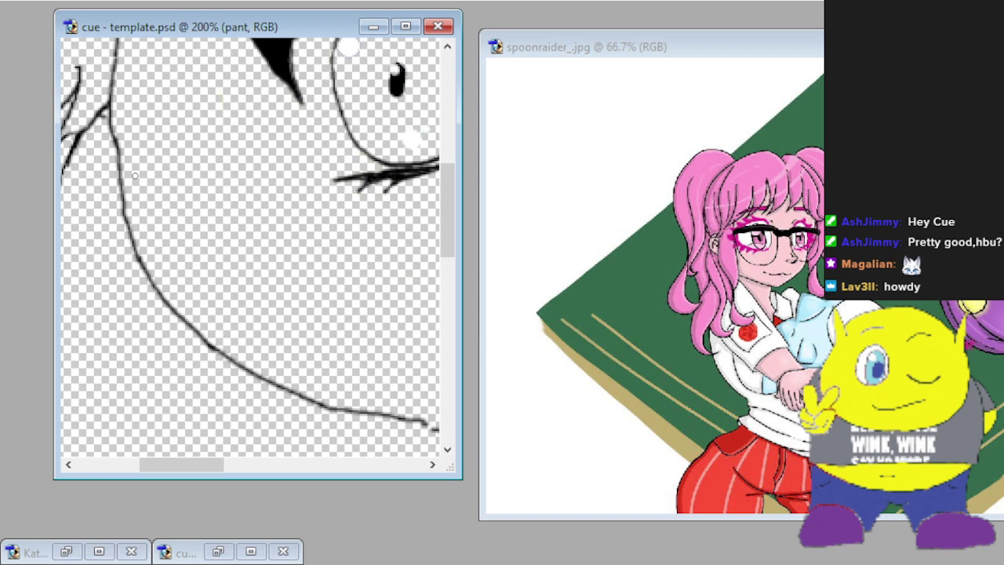
scroll(135, 176, "up", 3)
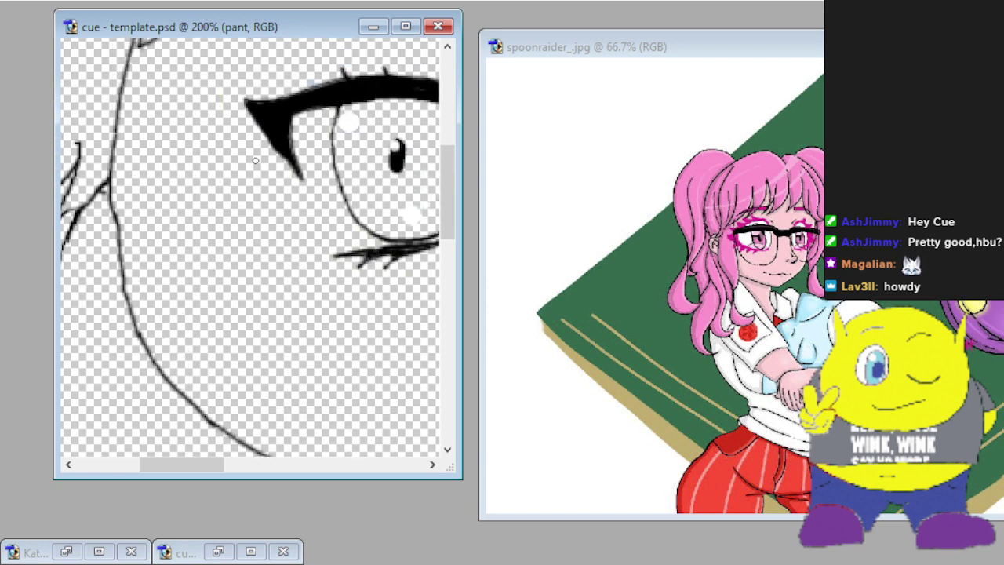
scroll(255, 161, "up", 2)
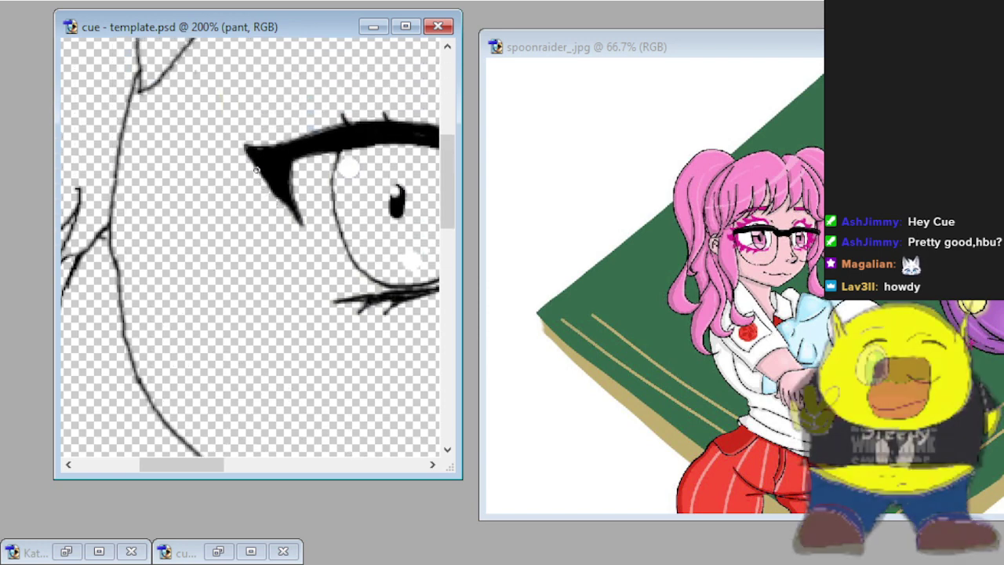
Draw the front hair strand from the left eye's outer corner down past the jaw, adding its inner edge and an inward-curling tip.
mouse_move(261, 178)
left_mouse_down()
mouse_move(246, 265)
mouse_move(274, 398)
mouse_move(271, 449)
mouse_move(217, 361)
mouse_move(270, 286)
mouse_move(233, 339)
left_mouse_up()
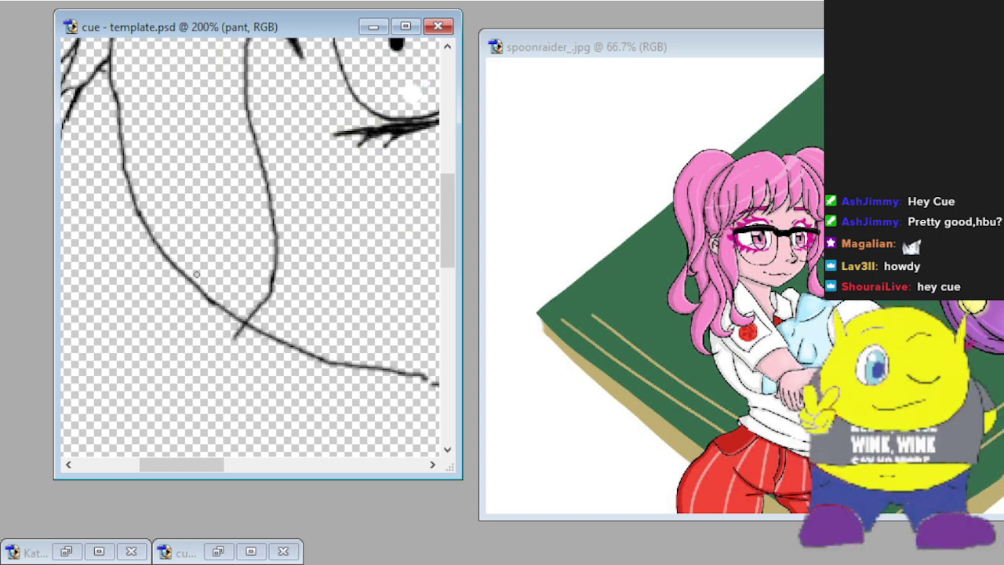
mouse_move(167, 190)
left_mouse_down()
mouse_move(191, 300)
mouse_move(226, 338)
mouse_move(234, 181)
left_mouse_up()
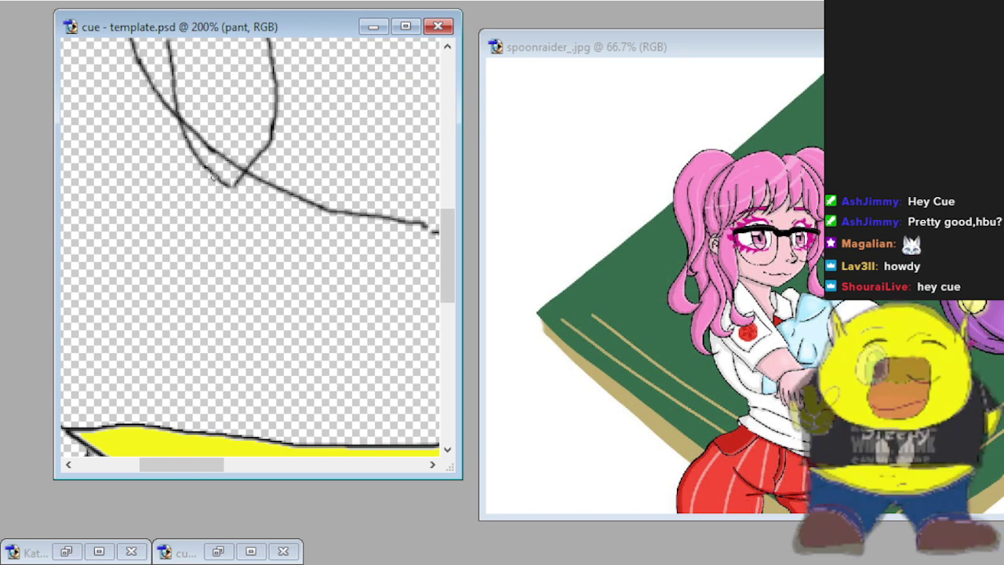
mouse_move(220, 177)
left_mouse_down()
mouse_move(210, 240)
mouse_move(252, 273)
mouse_move(285, 265)
mouse_move(275, 287)
mouse_move(224, 288)
mouse_move(165, 255)
mouse_move(148, 224)
mouse_move(145, 149)
left_mouse_up()
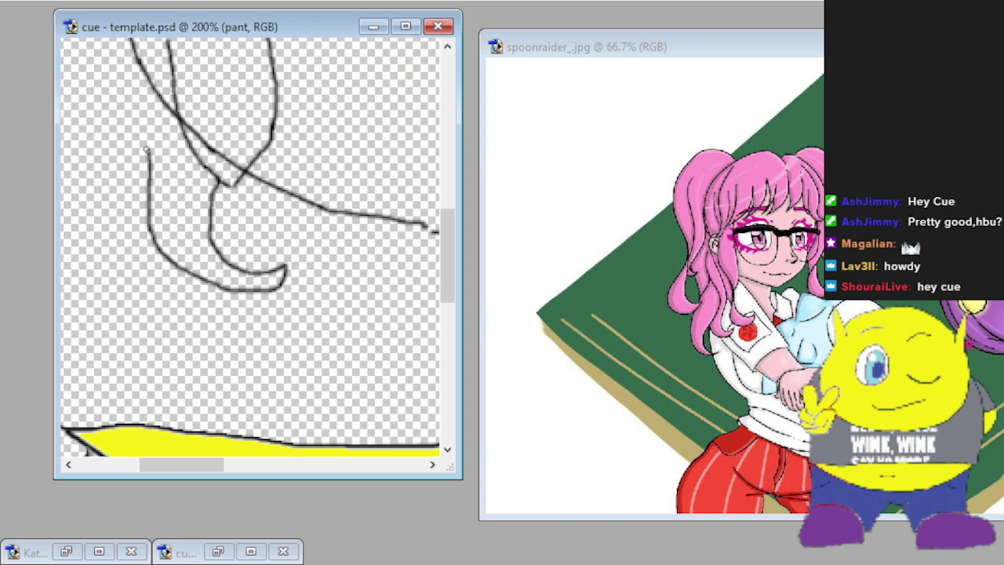
Draw the outer hair strands down from the left side of the face, ending in an outward curl and an inward-curling middle tip.
scroll(137, 230, "down", 2)
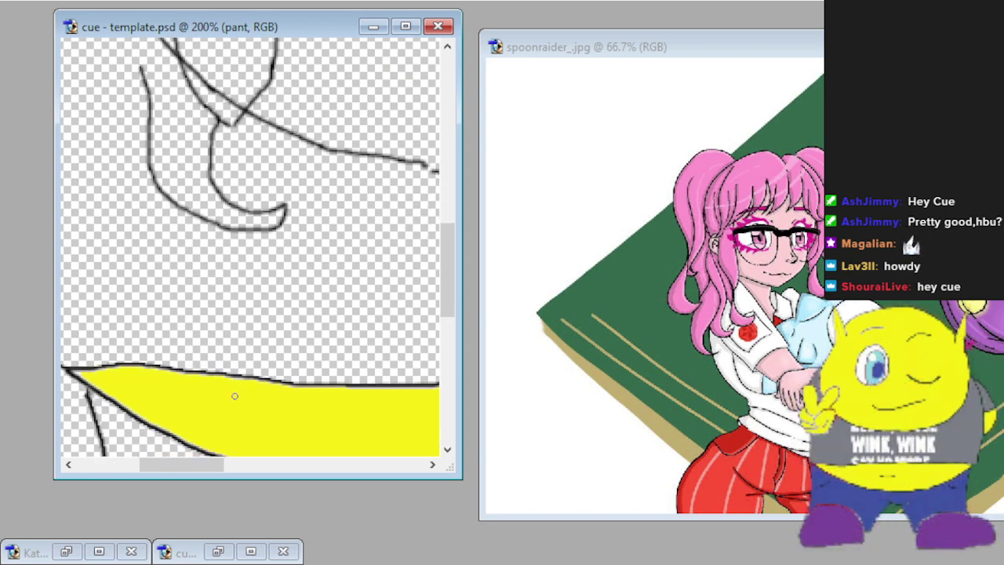
scroll(197, 466, "left", 4)
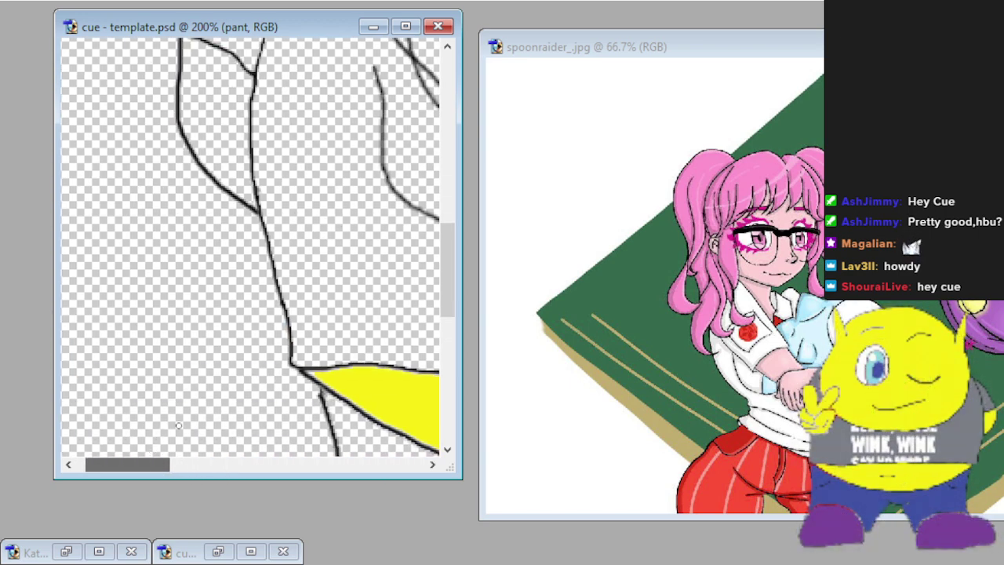
scroll(221, 366, "up", 3)
scroll(222, 366, "up", 2)
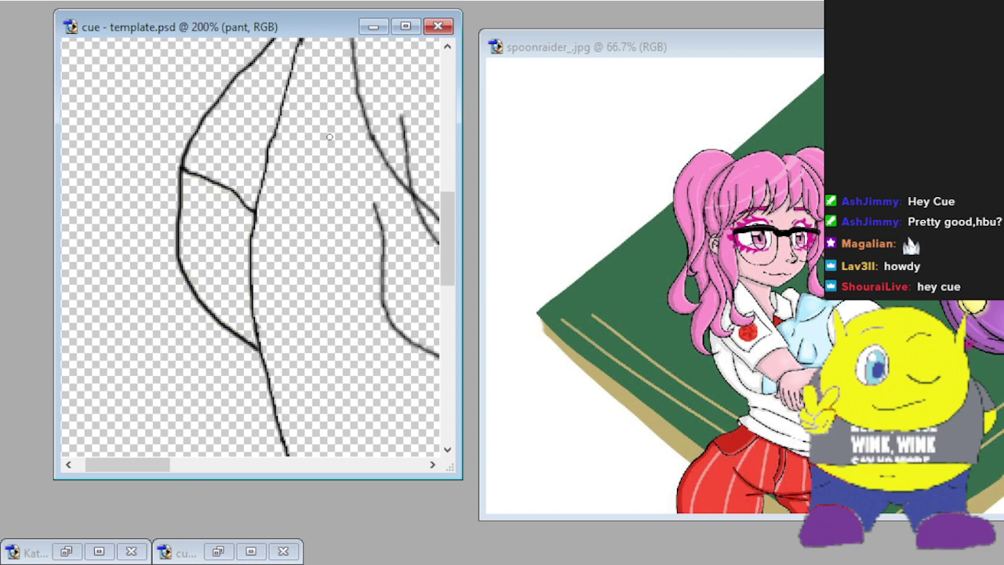
scroll(314, 149, "up", 1)
scroll(299, 171, "up", 1)
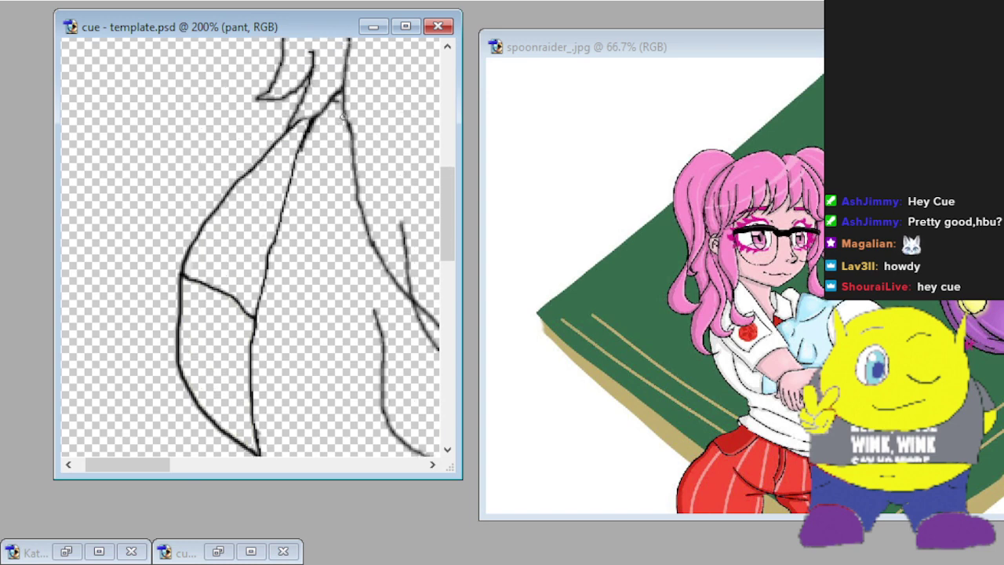
mouse_move(342, 113)
left_mouse_down()
mouse_move(345, 181)
mouse_move(331, 254)
mouse_move(345, 337)
mouse_move(315, 371)
mouse_move(290, 360)
mouse_move(287, 368)
mouse_move(309, 396)
mouse_move(354, 377)
left_mouse_up()
scroll(354, 366, "down", 3)
scroll(355, 367, "down", 2)
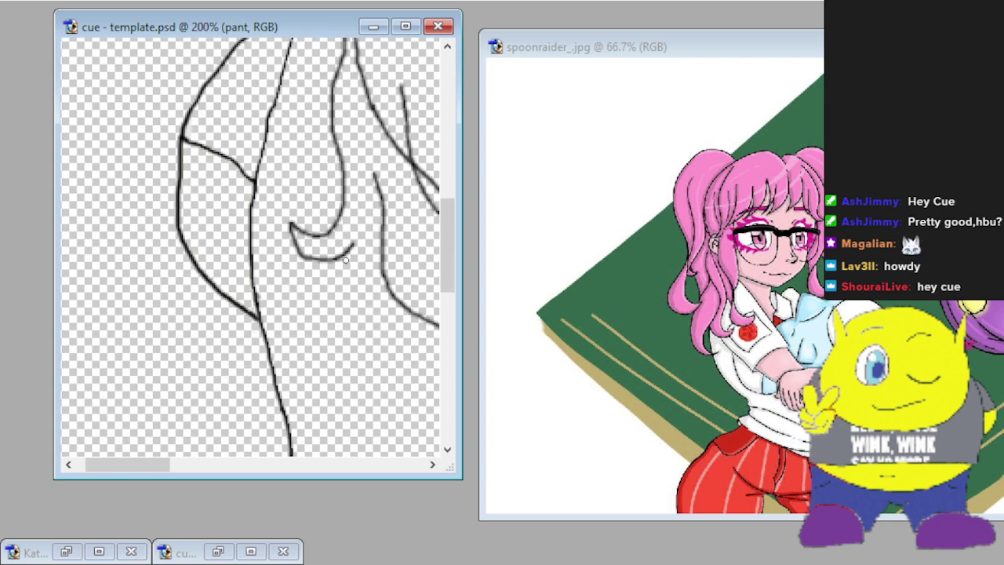
mouse_move(350, 258)
left_mouse_down()
mouse_move(347, 336)
mouse_move(386, 357)
mouse_move(406, 349)
mouse_move(409, 333)
mouse_move(392, 336)
mouse_move(374, 314)
mouse_move(383, 268)
left_mouse_up()
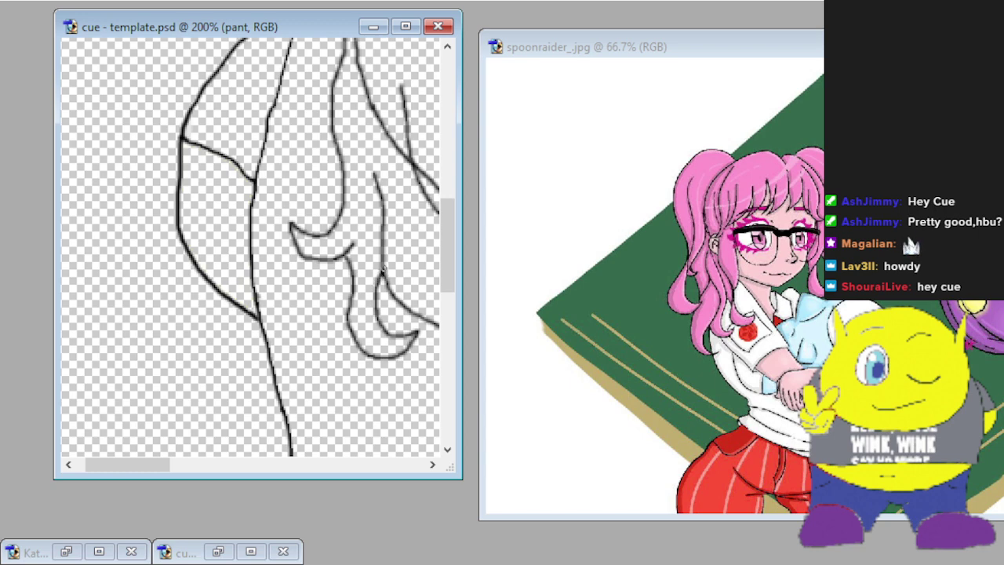
Enlarge the template's window so that the whole head fits in view at 100% zoom.
key("ctrl+minus")
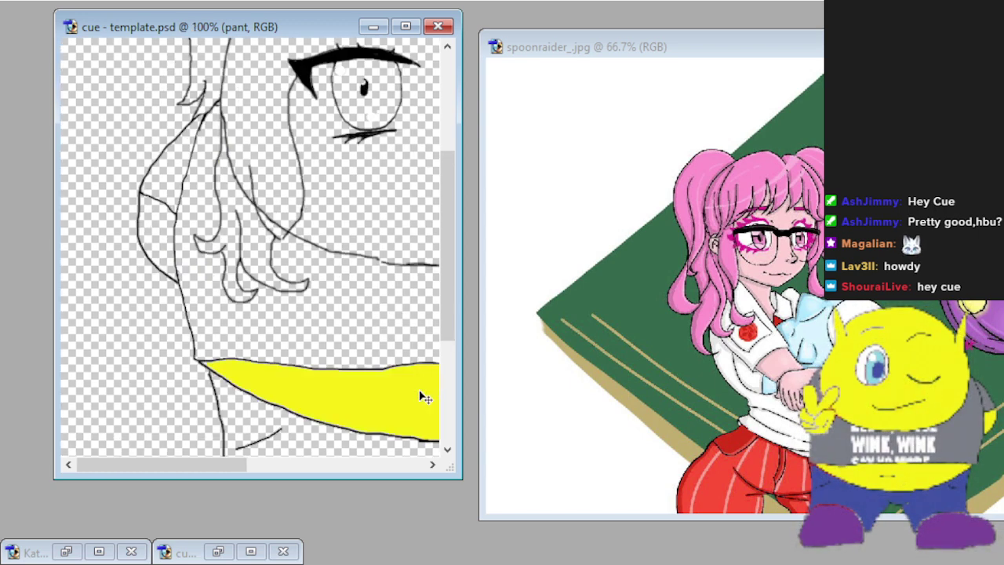
key("ctrl+minus")
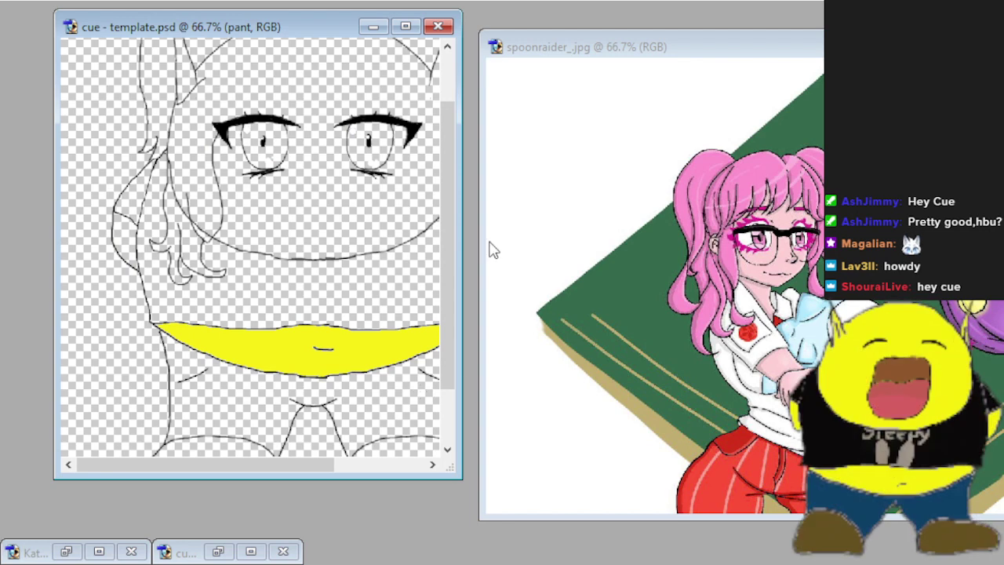
scroll(290, 153, "up", 2)
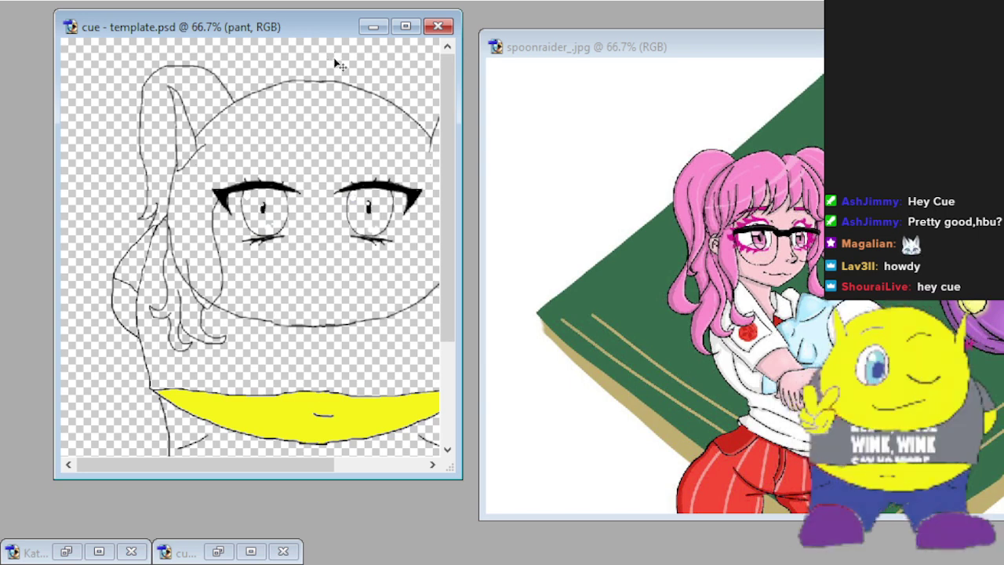
key("ctrl+plus")
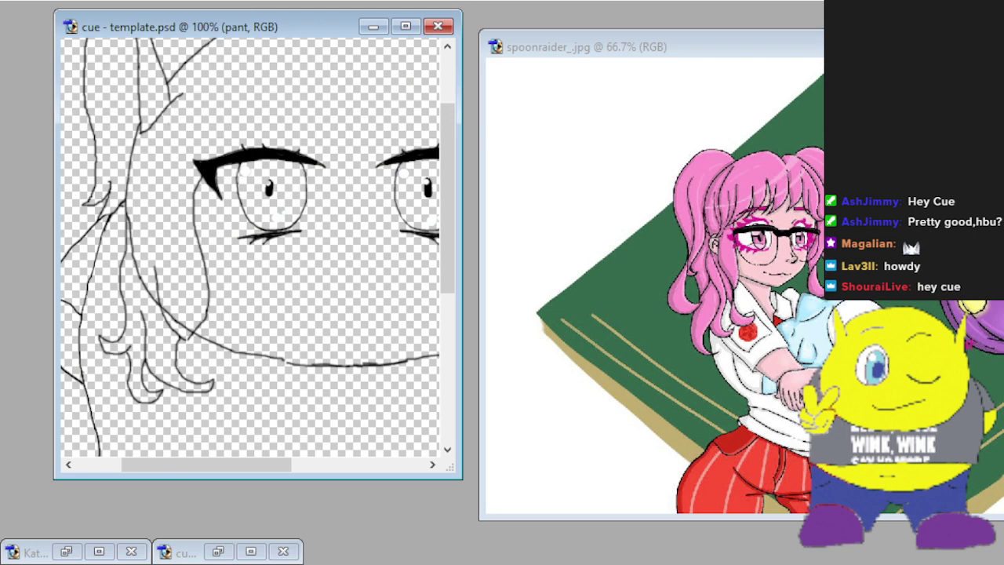
left_click_drag(459, 476, 689, 545)
scroll(455, 379, "up", 3)
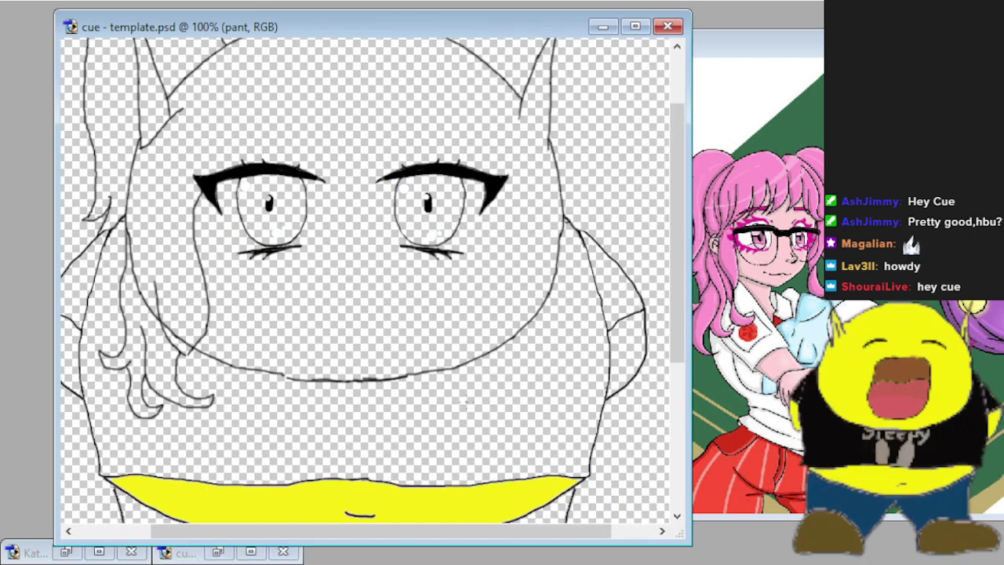
scroll(455, 379, "up", 2)
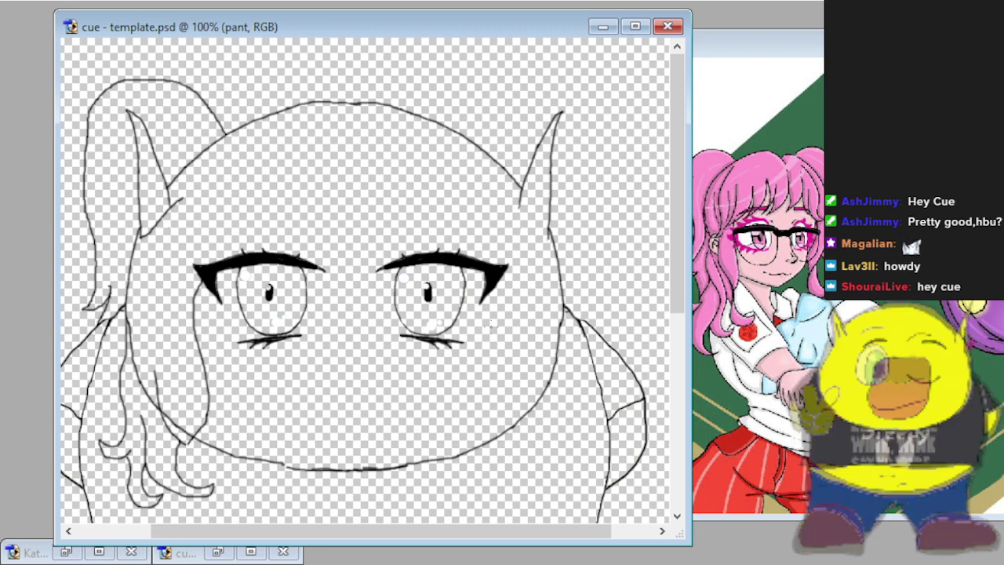
Draw a short fringe of pointed, curved bangs between the inner corners of the two eyes.
key("ctrl+plus")
key("ctrl+plus")
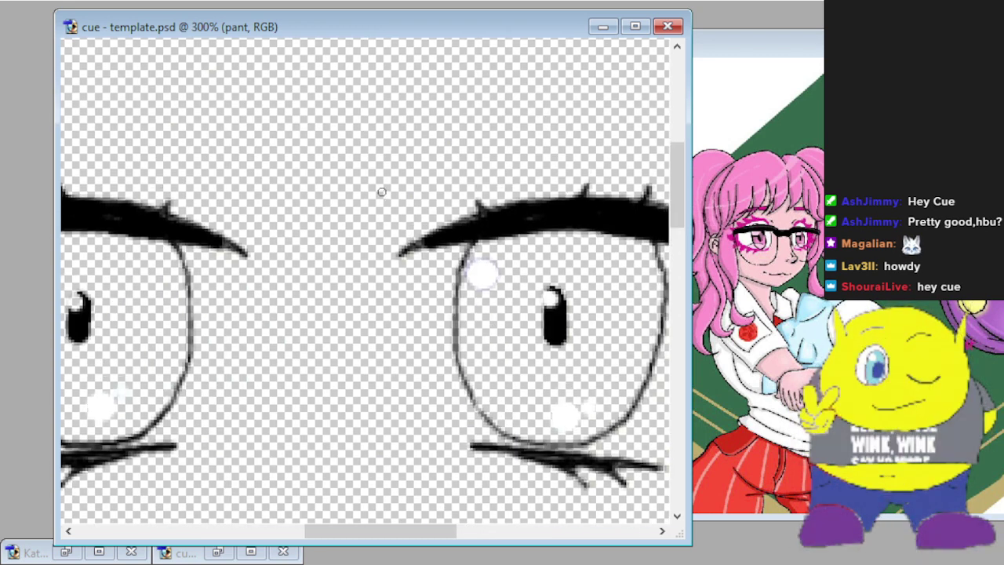
scroll(418, 230, "up", 3)
mouse_move(408, 167)
left_mouse_down()
mouse_move(409, 253)
mouse_move(362, 333)
mouse_move(366, 284)
mouse_move(350, 226)
mouse_move(361, 249)
mouse_move(352, 289)
mouse_move(337, 318)
mouse_move(292, 344)
mouse_move(305, 209)
left_mouse_up()
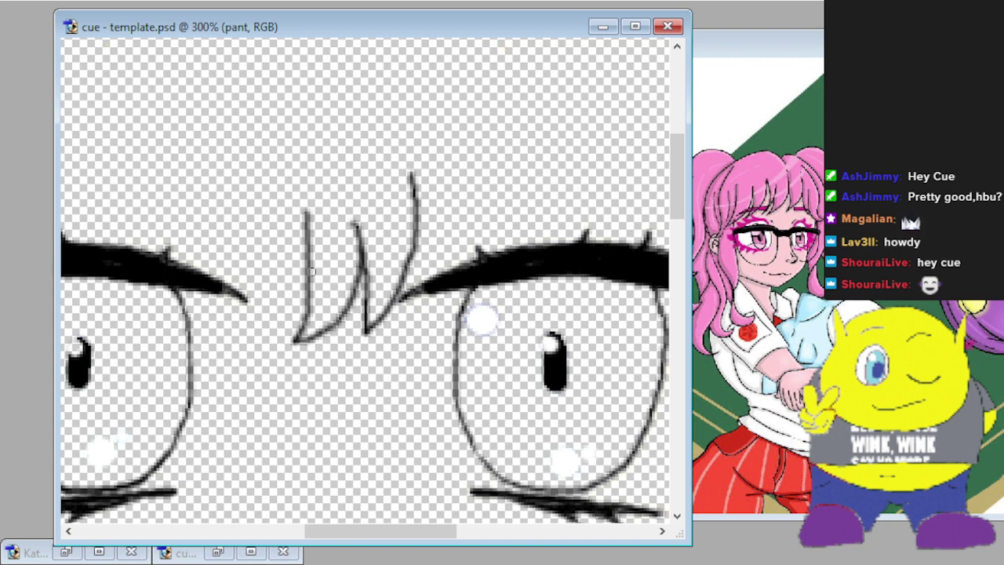
mouse_move(303, 272)
left_mouse_down()
mouse_move(277, 327)
mouse_move(231, 352)
mouse_move(249, 286)
mouse_move(238, 223)
left_mouse_up()
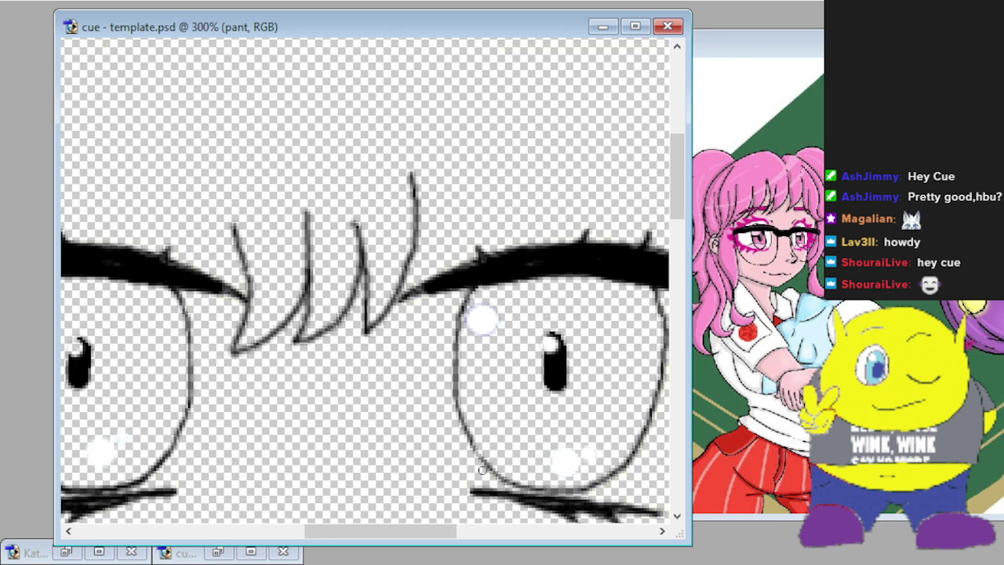
scroll(484, 474, "down", 2)
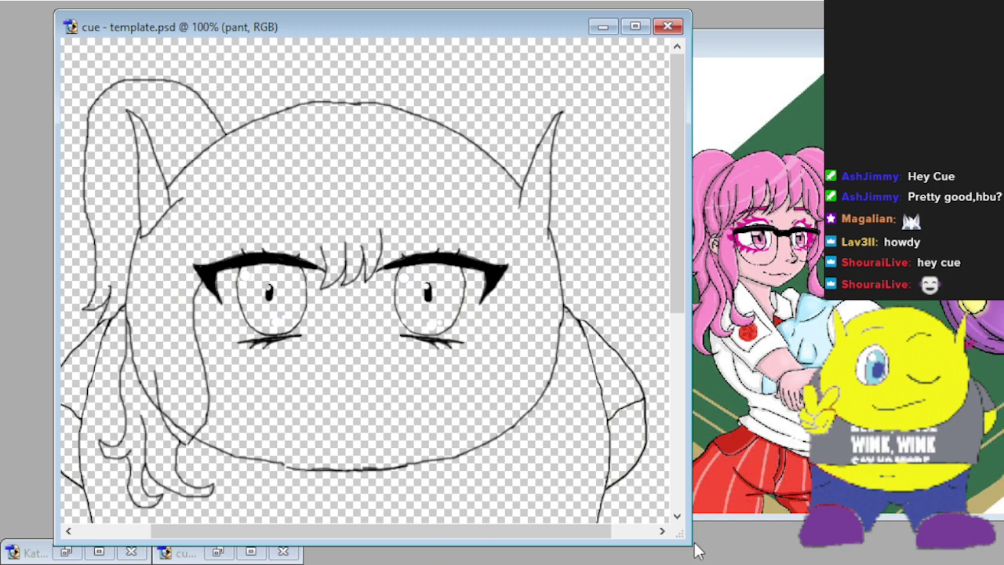
Lasso the left pigtail and side hair strands on the pant layer and paste a copy into a new blank document.
left_click_drag(686, 537, 718, 541)
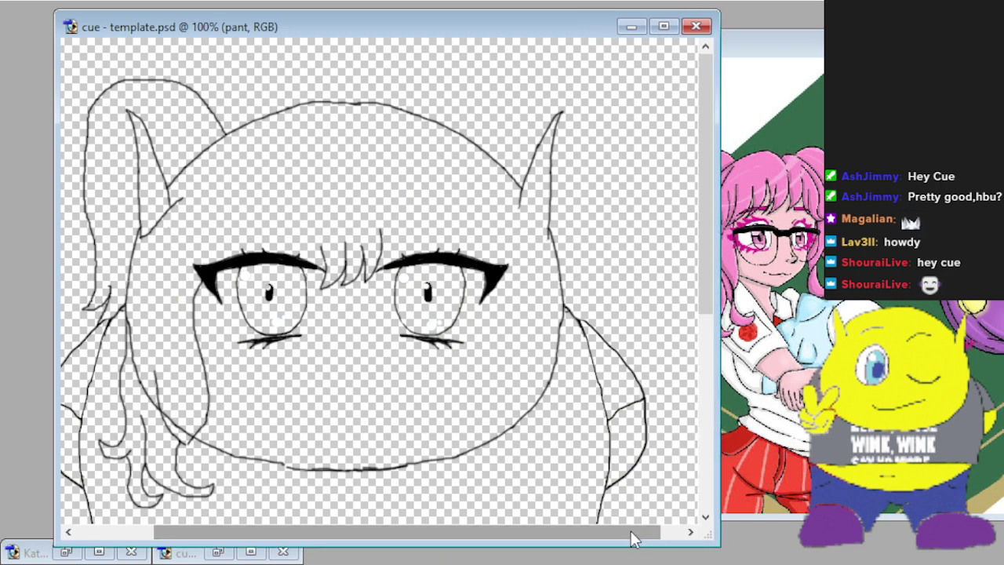
left_click_drag(633, 538, 522, 541)
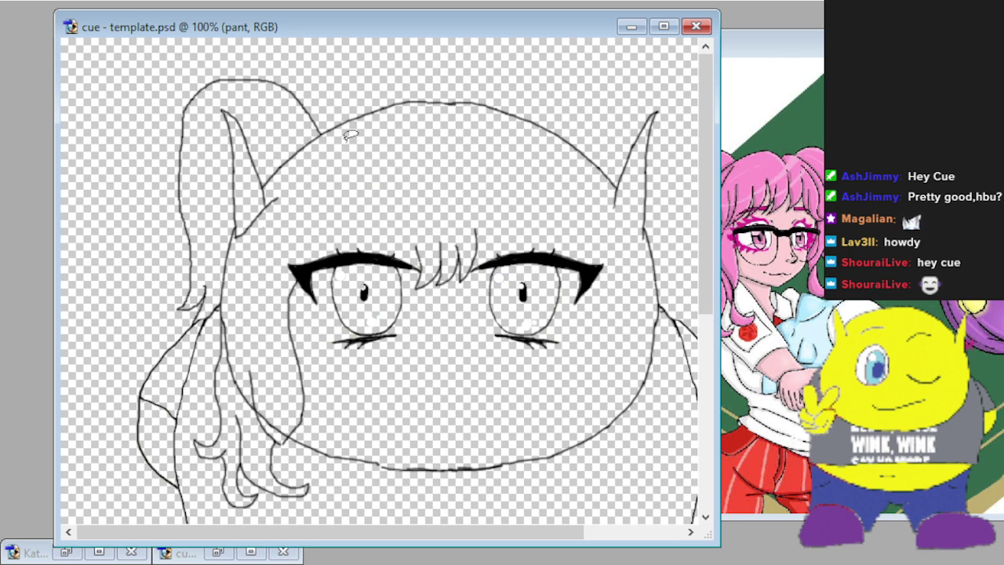
mouse_move(349, 152)
left_mouse_down()
mouse_move(334, 105)
mouse_move(282, 65)
mouse_move(230, 60)
mouse_move(192, 69)
mouse_move(155, 99)
mouse_move(127, 192)
mouse_move(132, 270)
mouse_move(171, 385)
mouse_move(188, 497)
left_mouse_up()
mouse_move(363, 517)
left_mouse_down()
mouse_move(324, 297)
mouse_move(341, 181)
left_mouse_up()
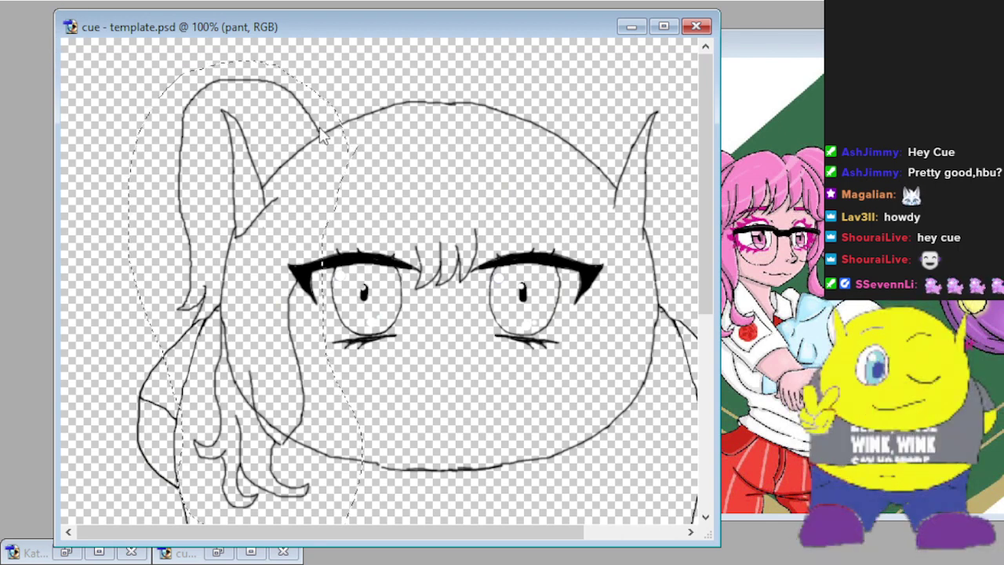
key("ctrl+v")
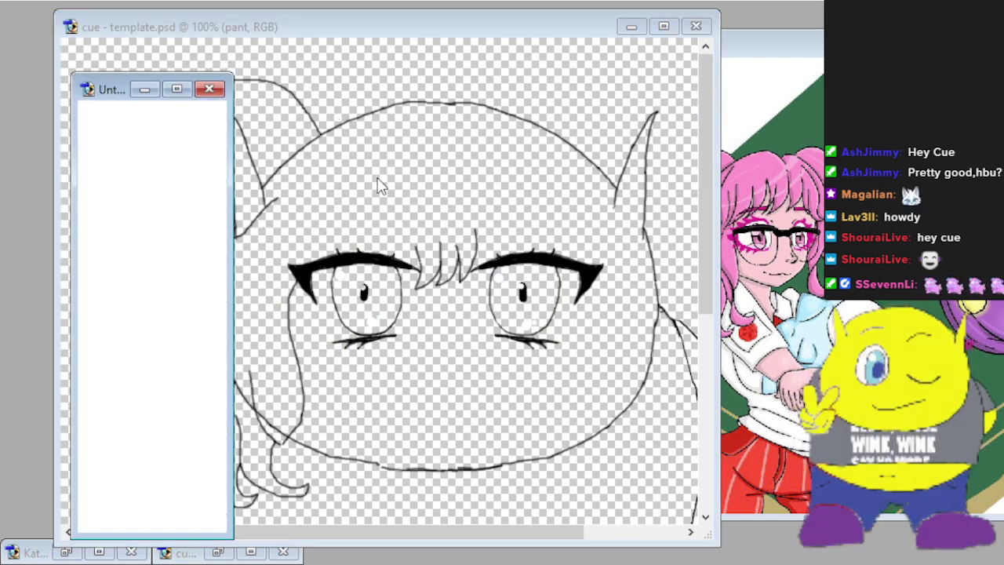
key("ctrl+v")
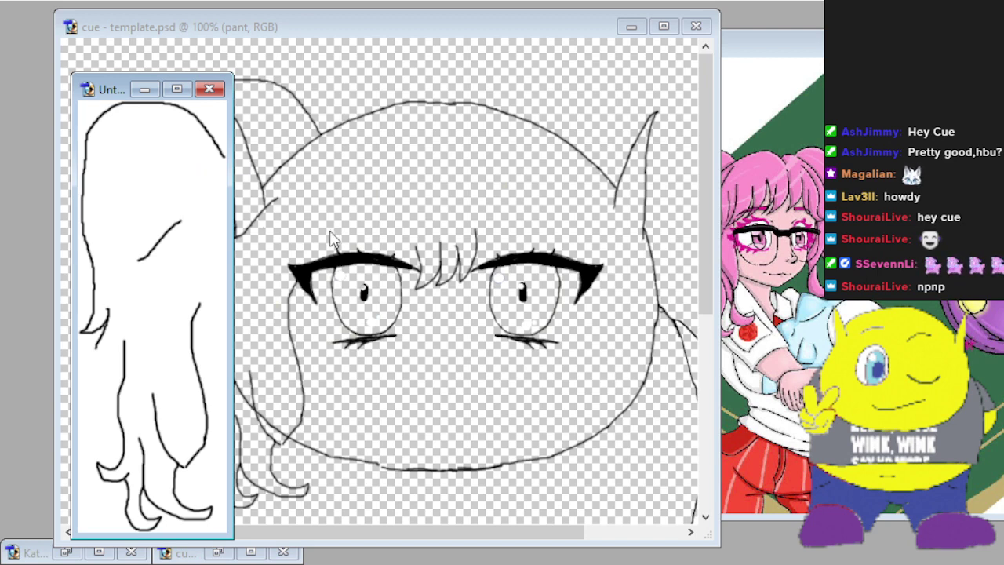
Flip the copied hair horizontally and select the whole canvas of the new document.
key("ctrl+shift+h")
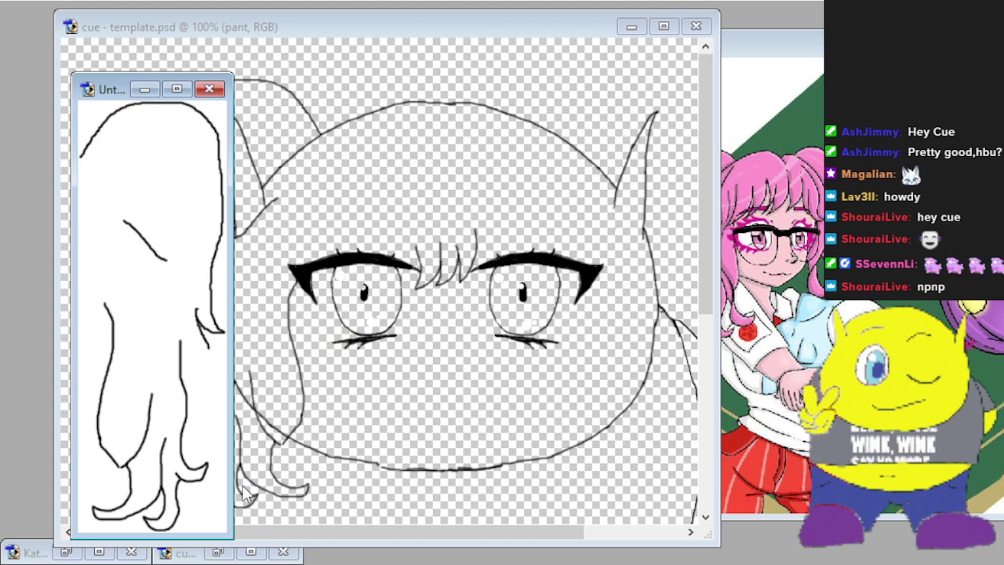
left_click_drag(228, 457, 331, 464)
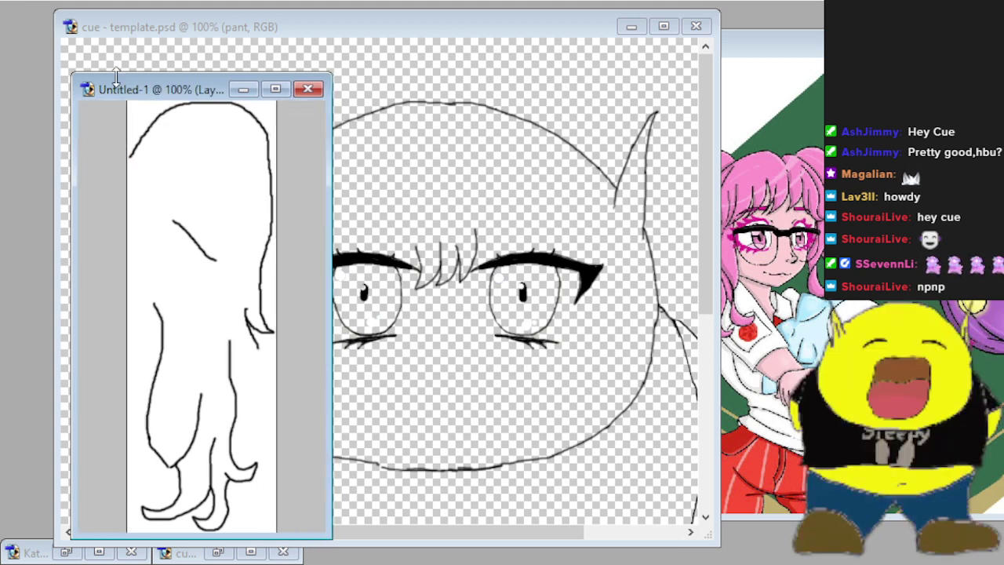
left_click_drag(114, 73, 110, 35)
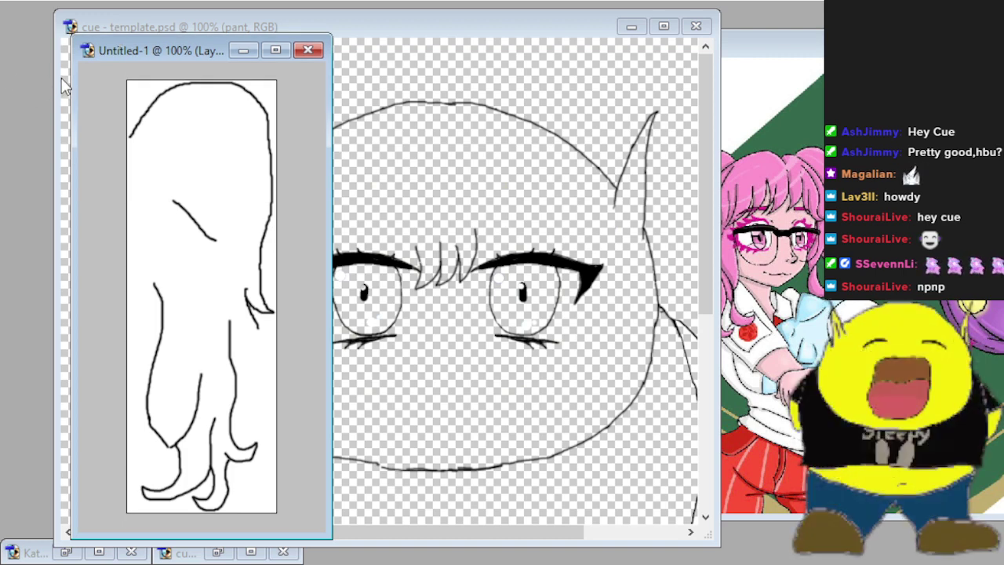
key("ctrl+a")
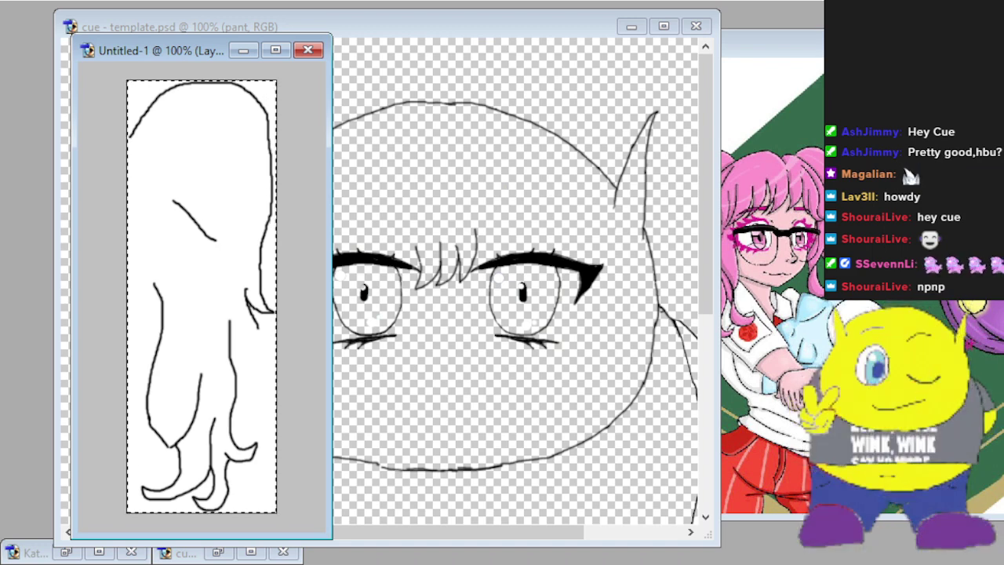
Paste the mirrored hair into the cue template and position it on the right side of the head, matching the left pigtail.
left_click(482, 83)
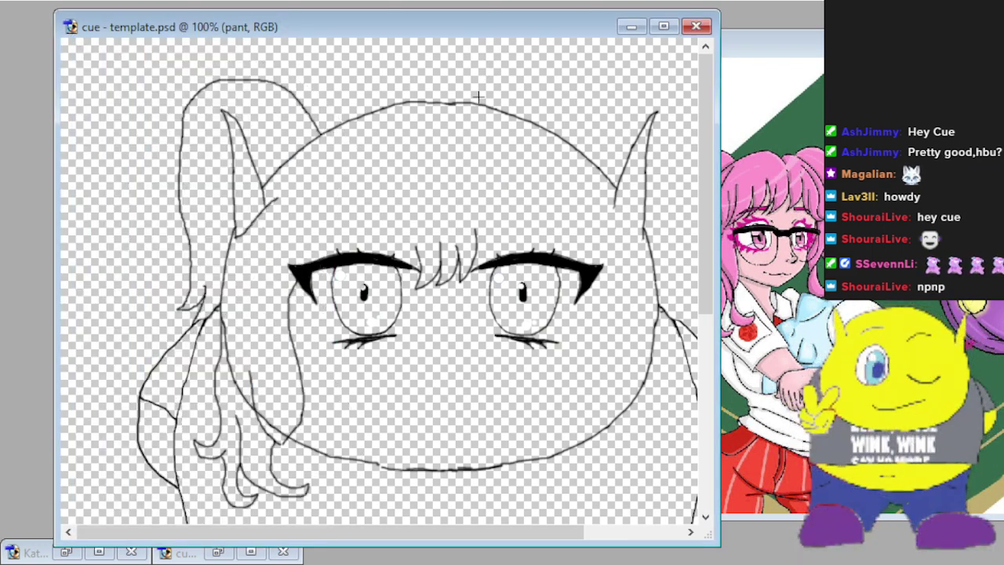
left_click_drag(478, 96, 613, 218)
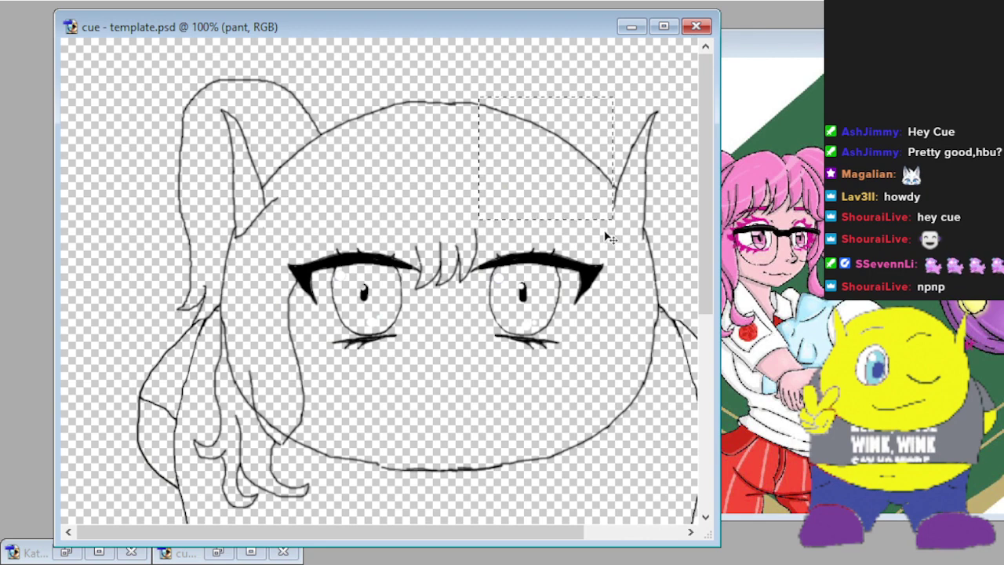
key("ctrl+v")
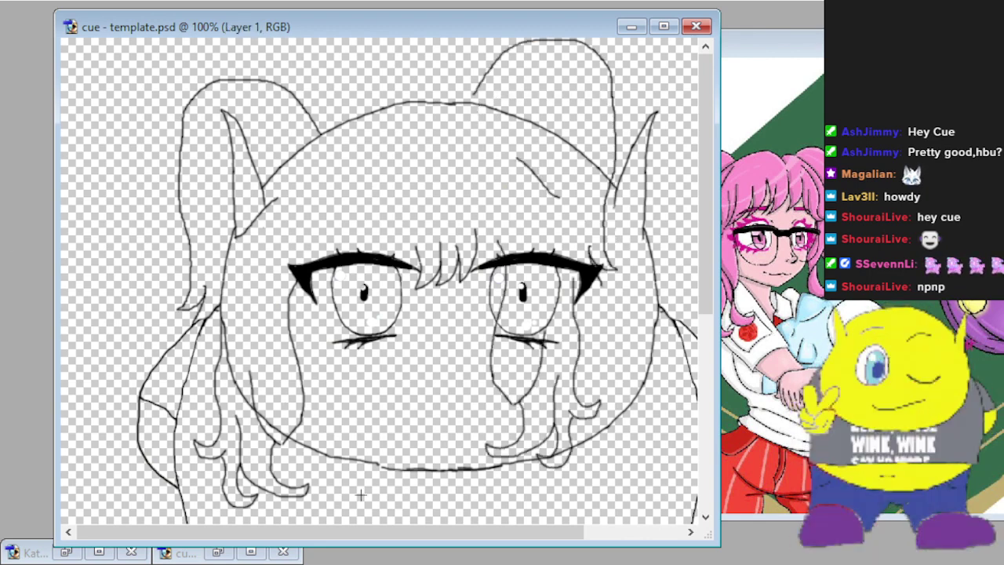
left_click_drag(376, 536, 475, 536)
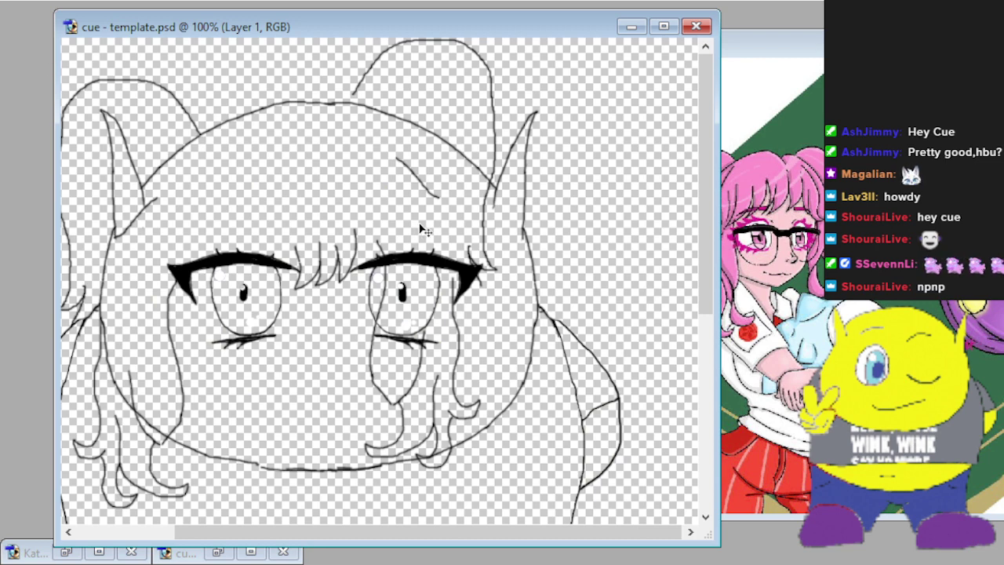
left_click_drag(422, 231, 502, 267)
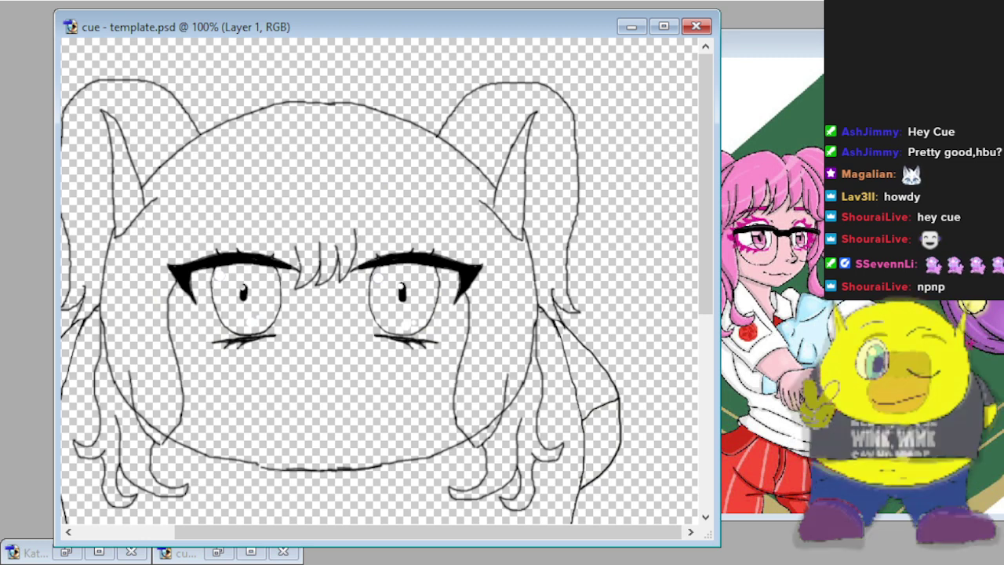
On the body layer, erase the head outline where it runs through the right-hand hair strands.
key("alt+bracketleft")
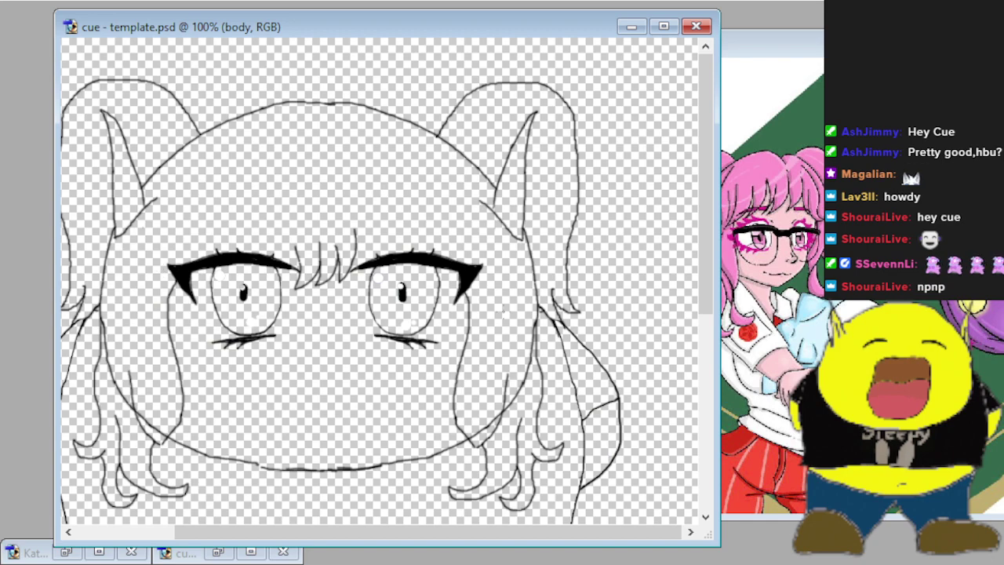
key("ctrl+plus")
key("ctrl+plus")
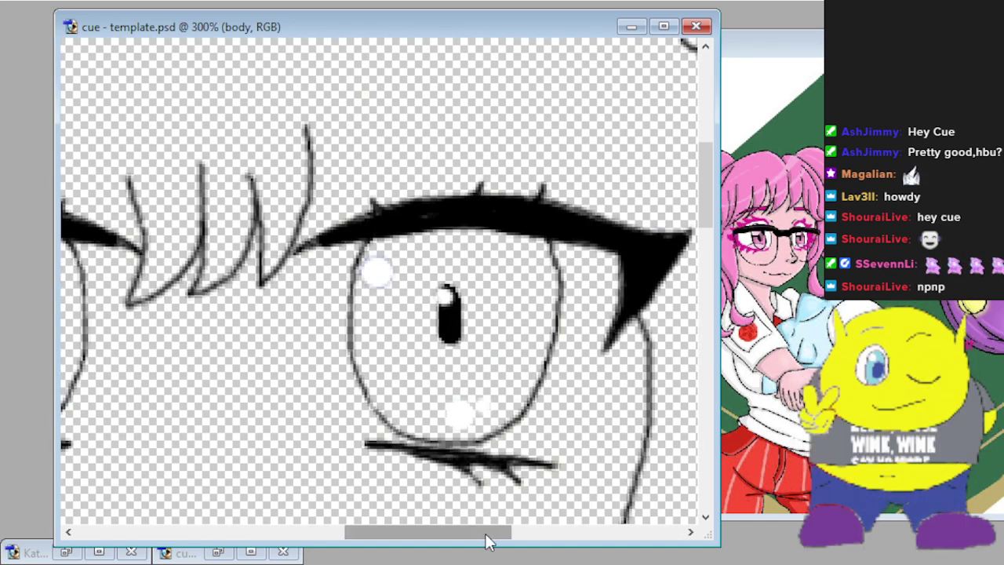
mouse_move(489, 533)
left_mouse_down()
mouse_move(657, 558)
mouse_move(633, 558)
left_mouse_up()
scroll(249, 248, "down", 2)
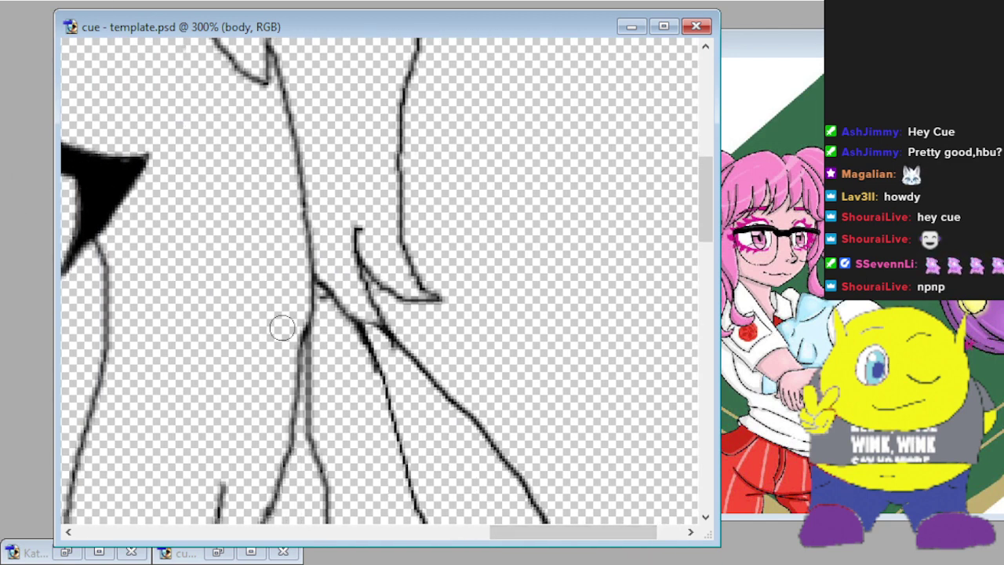
mouse_move(289, 326)
left_mouse_down()
mouse_move(285, 475)
mouse_move(285, 468)
mouse_move(260, 477)
left_mouse_up()
scroll(211, 291, "down", 5)
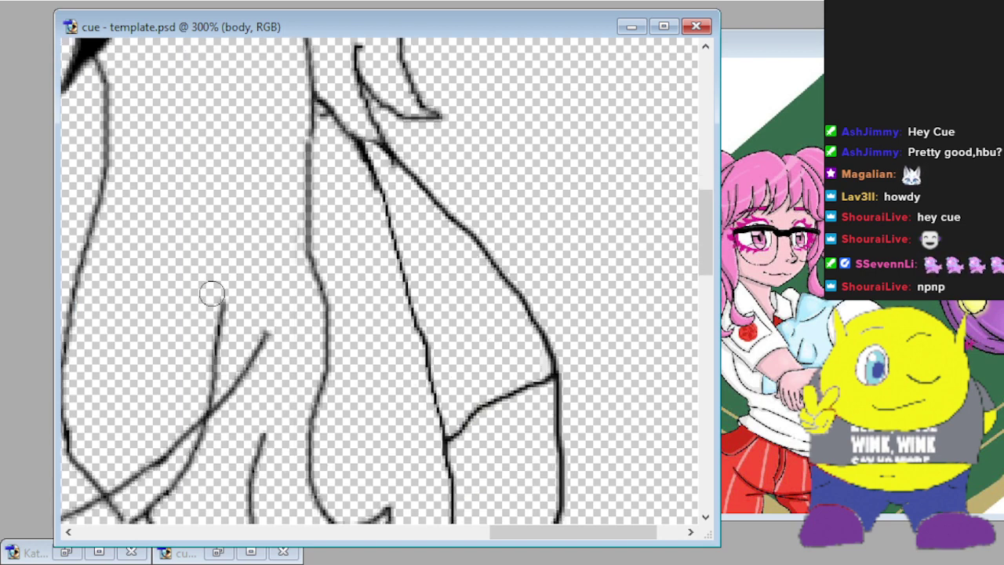
mouse_move(271, 305)
left_mouse_down()
mouse_move(220, 400)
mouse_move(180, 421)
mouse_move(198, 401)
mouse_move(149, 459)
mouse_move(110, 459)
mouse_move(119, 477)
left_mouse_up()
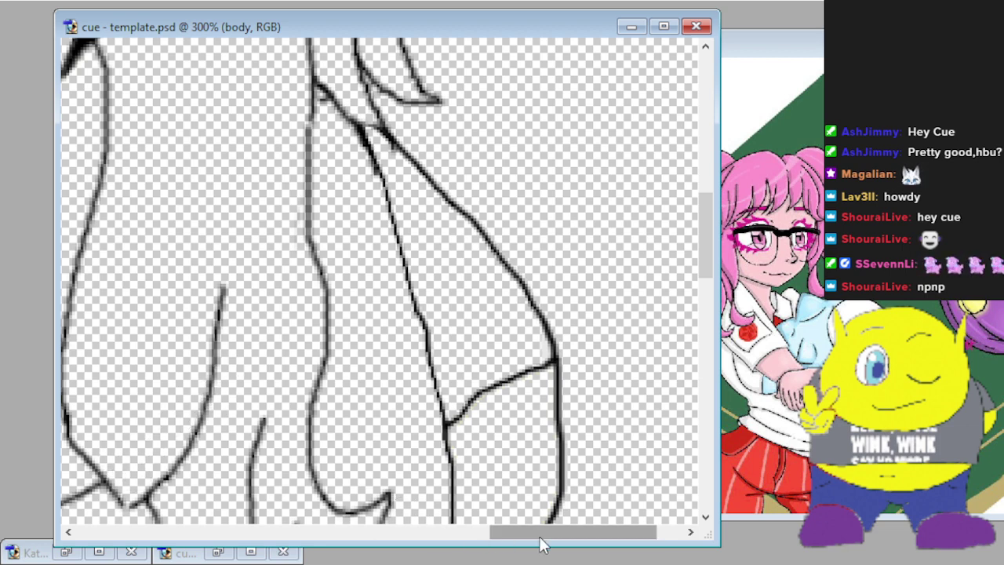
Erase the body layer's head outline where it passes through the left-hand hair strands.
left_click_drag(539, 536, 200, 550)
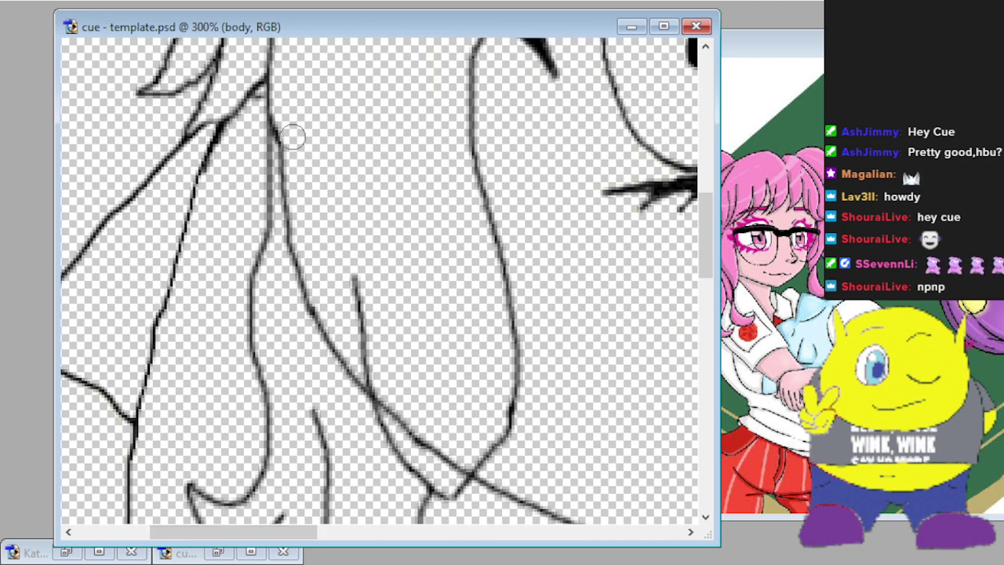
mouse_move(287, 155)
left_mouse_down()
mouse_move(289, 255)
mouse_move(319, 319)
mouse_move(370, 390)
mouse_move(453, 463)
left_mouse_up()
scroll(416, 375, "up", 5)
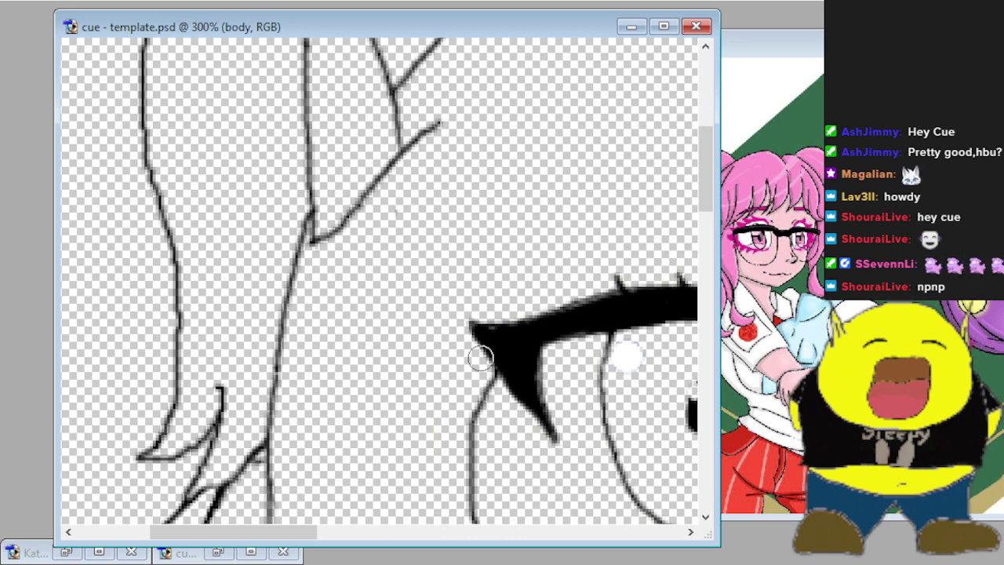
Draw a wide, wavy smiling mouth with a small central peak and upturned corners below the eyes.
left_click_drag(291, 532, 470, 536)
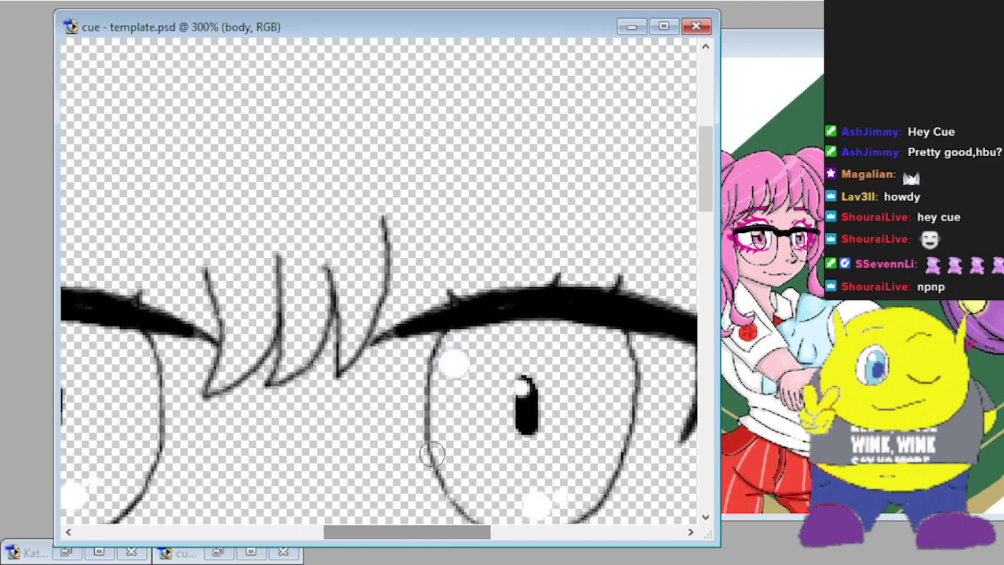
scroll(400, 453, "down", 5)
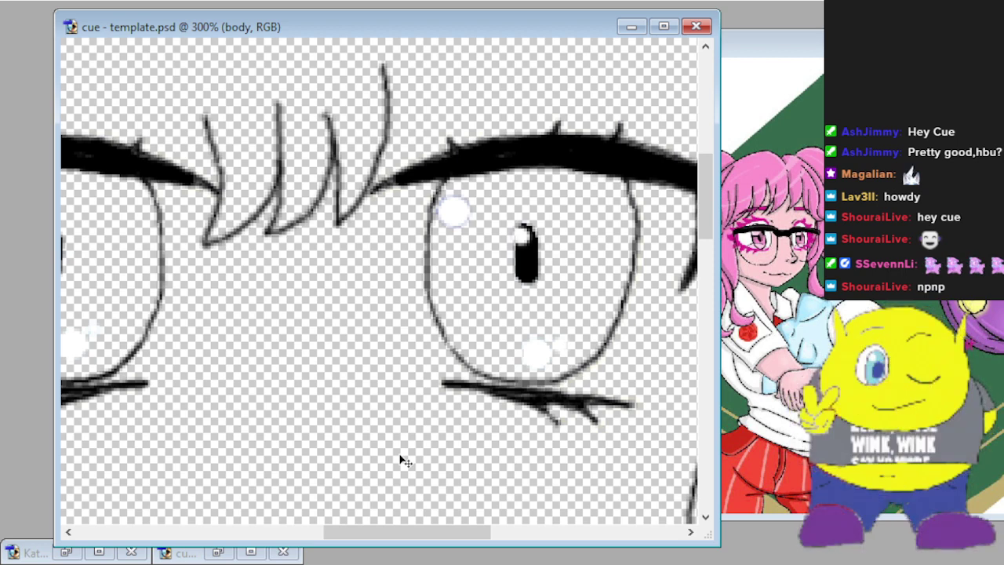
key("ctrl+minus")
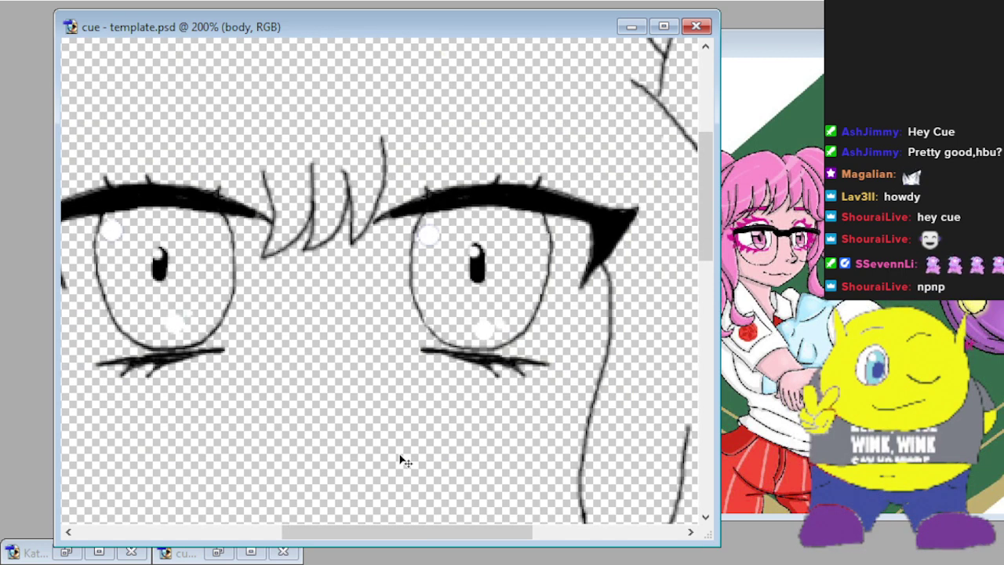
key("ctrl+minus")
scroll(273, 388, "down", 1)
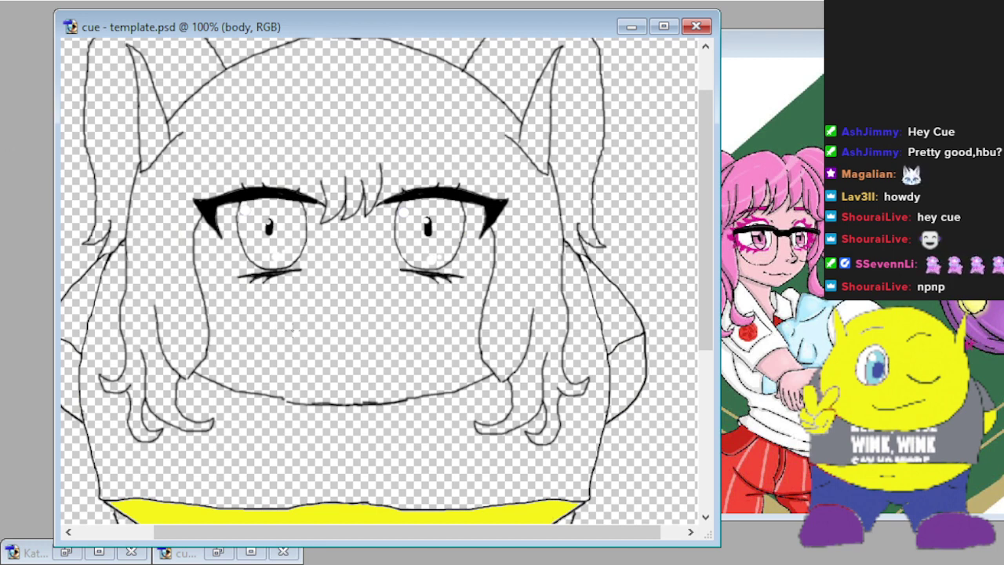
key("ctrl+plus")
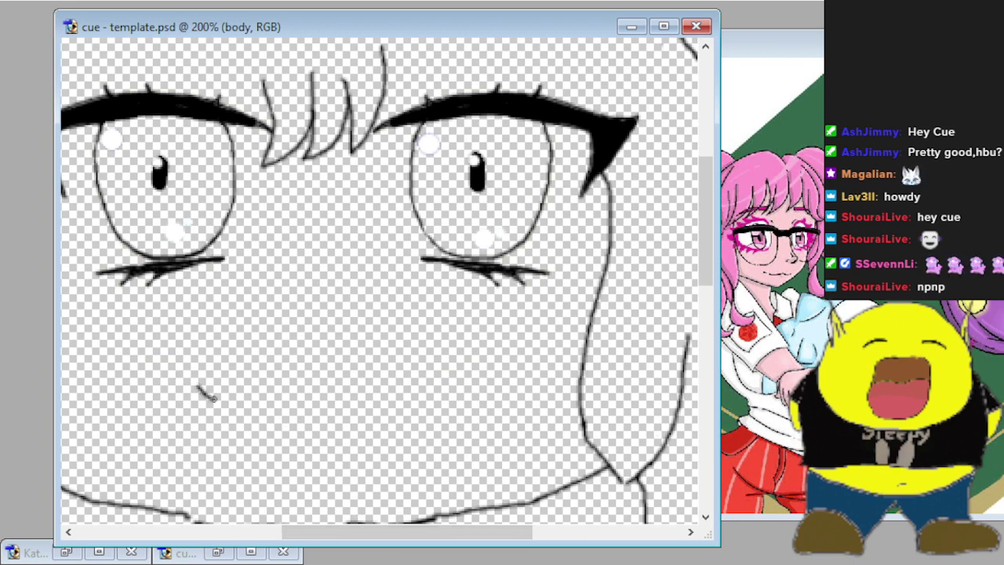
left_click_drag(229, 400, 265, 401)
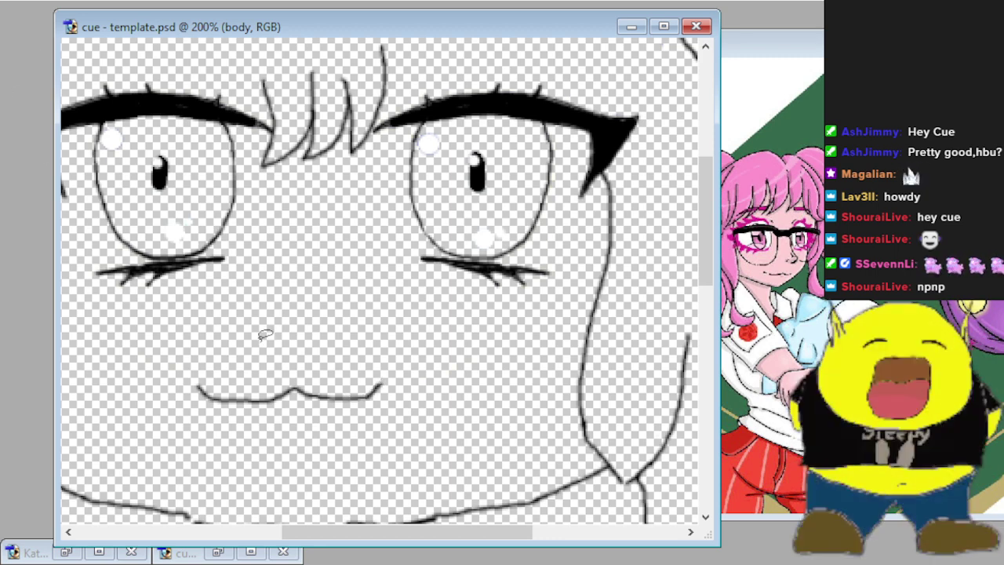
Lasso the mouth line and move it up and to the right so that it sits centred between the eyes.
mouse_move(268, 336)
left_mouse_down()
mouse_move(429, 411)
mouse_move(324, 483)
mouse_move(113, 421)
mouse_move(114, 401)
mouse_move(239, 340)
left_mouse_up()
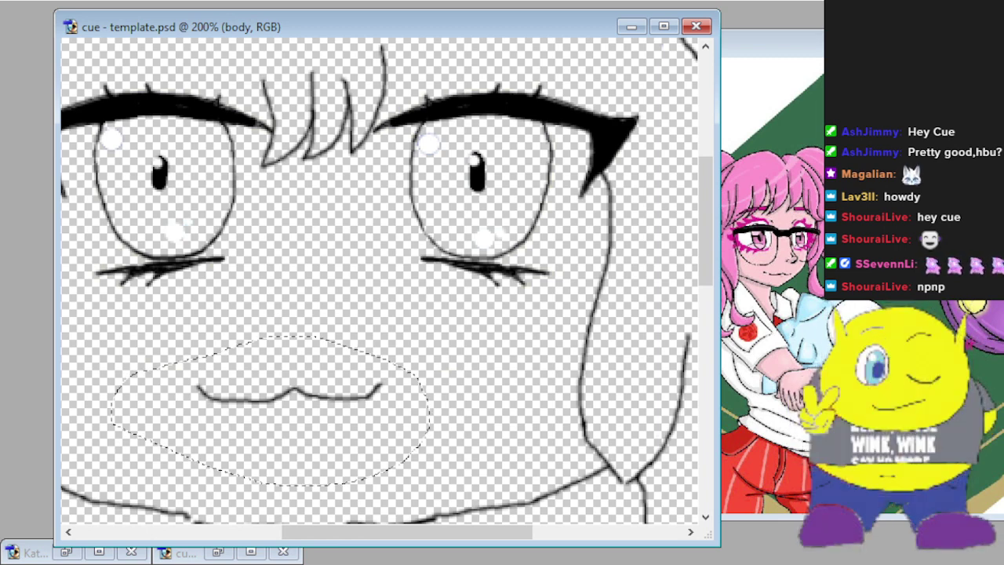
left_click_drag(311, 440, 317, 425)
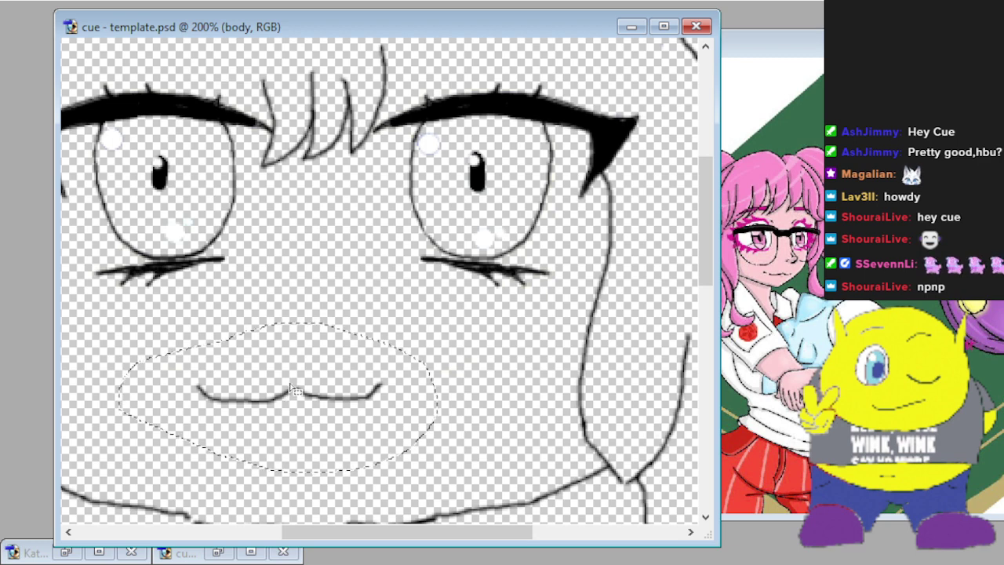
mouse_move(325, 429)
left_mouse_down()
mouse_move(381, 406)
mouse_move(374, 381)
mouse_move(373, 403)
left_mouse_up()
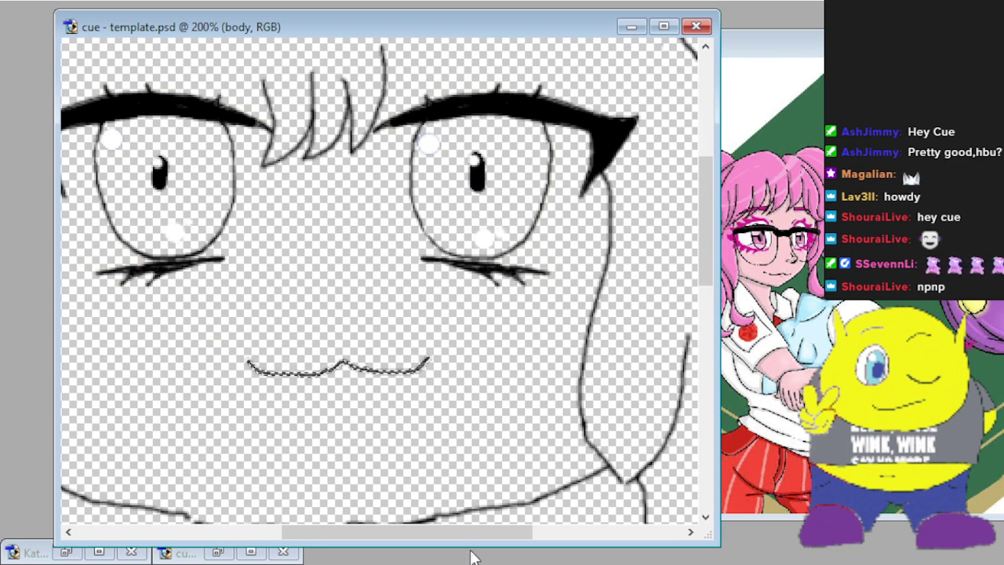
left_click_drag(470, 540, 442, 546)
key("Up")
key("Up")
key("Up")
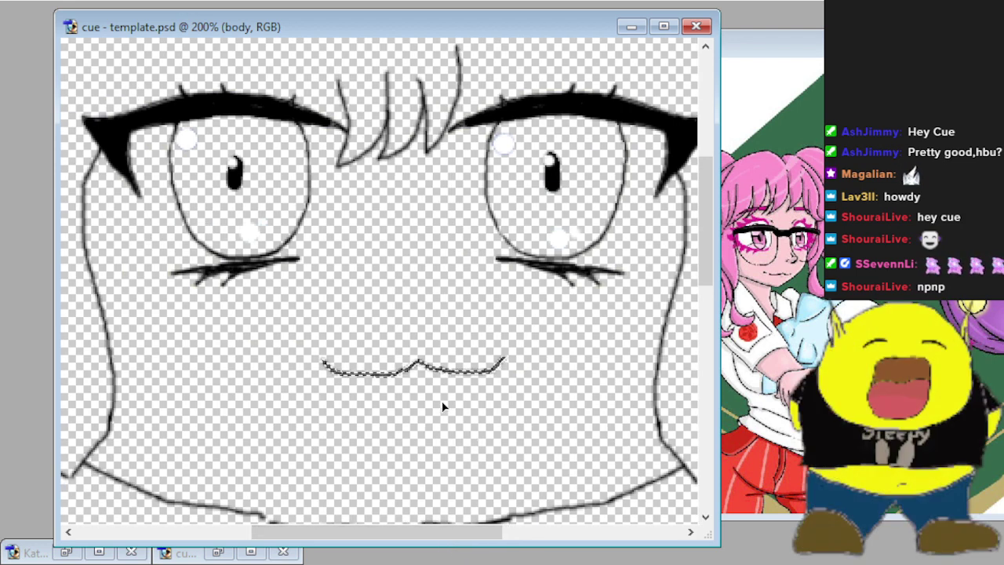
Nudge the selected mouth line slightly upward between the eyes and deselect it.
key("Up")
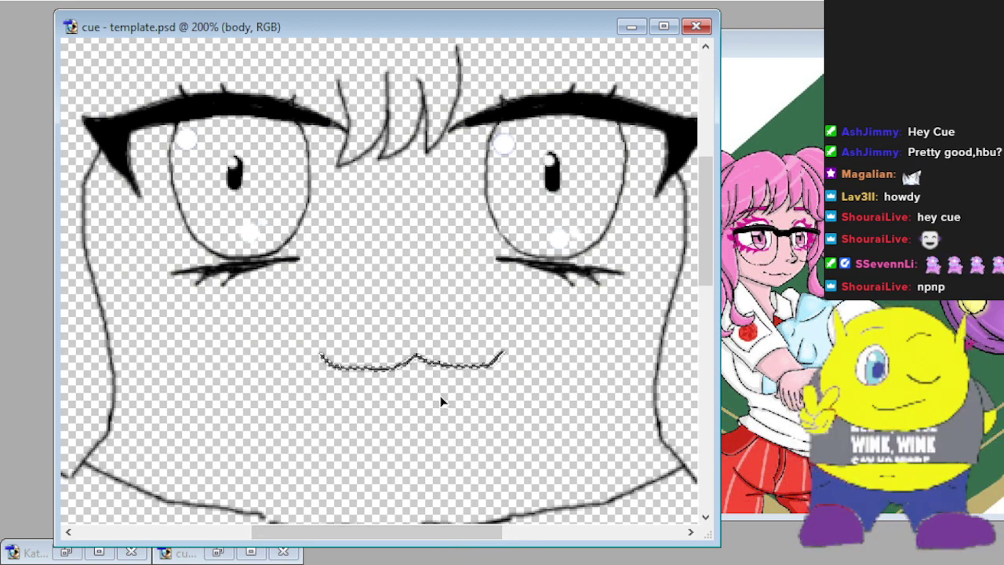
key("Up")
key("Up")
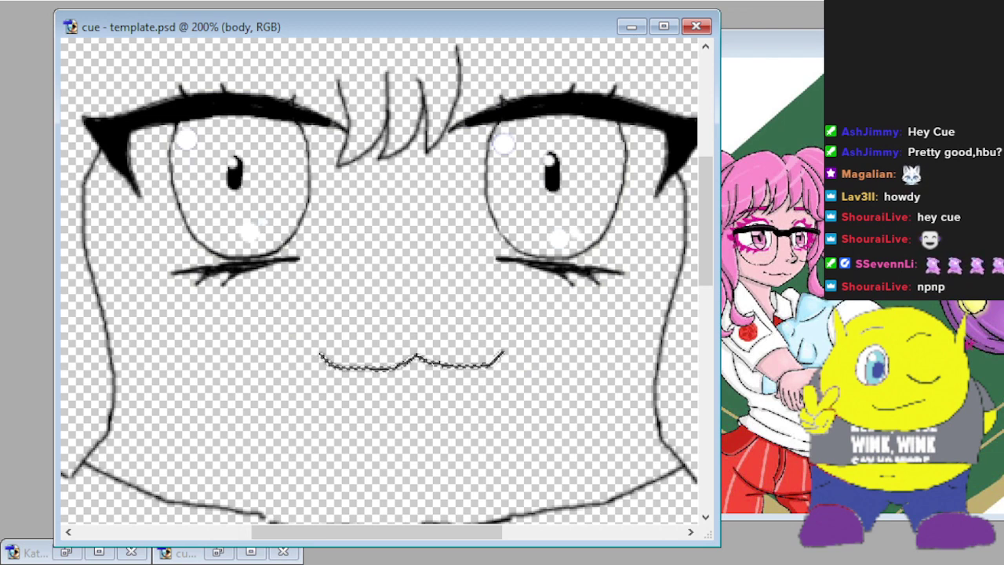
scroll(554, 477, "down", 5)
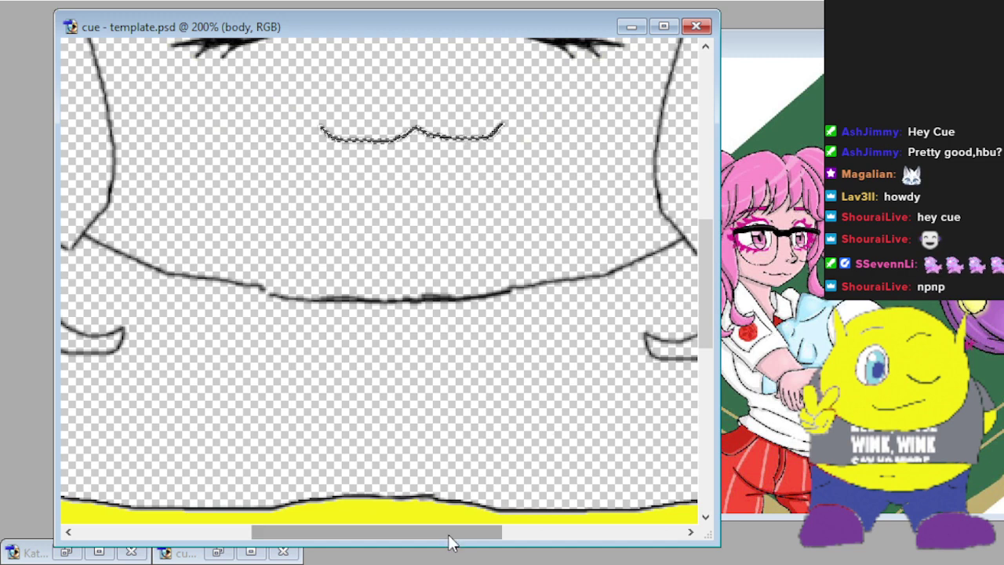
left_click_drag(454, 539, 450, 462)
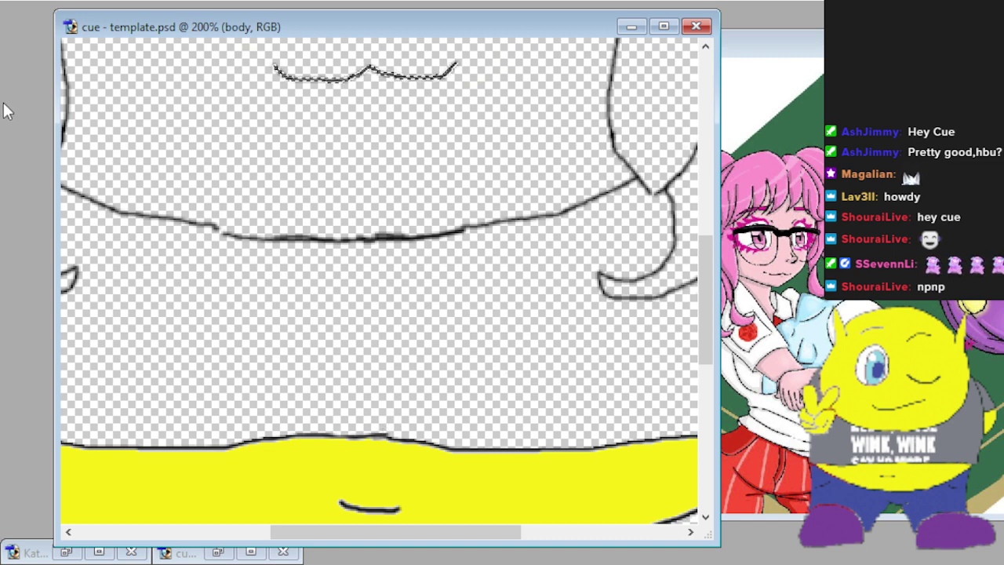
key("ctrl+d")
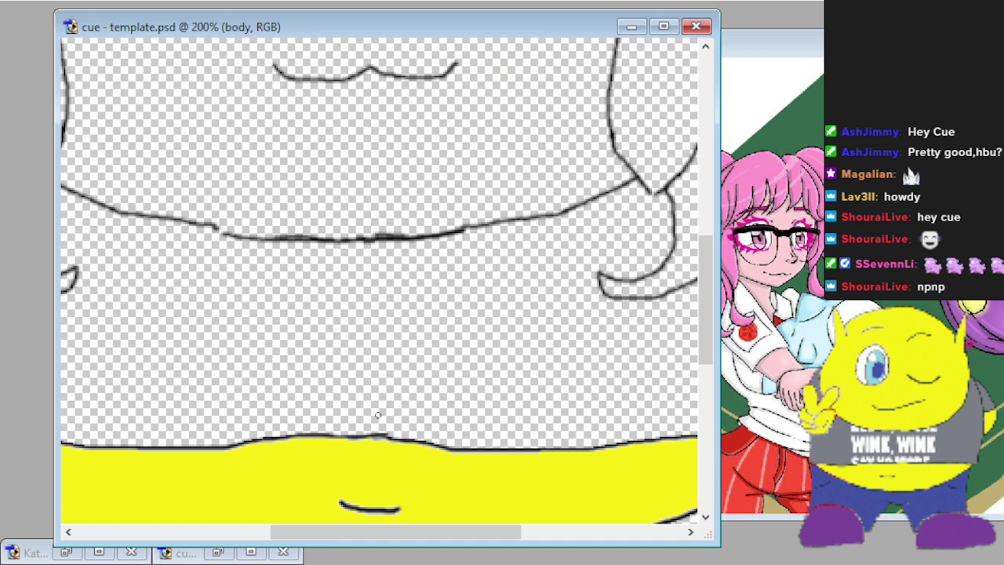
left_click_drag(377, 415, 424, 374)
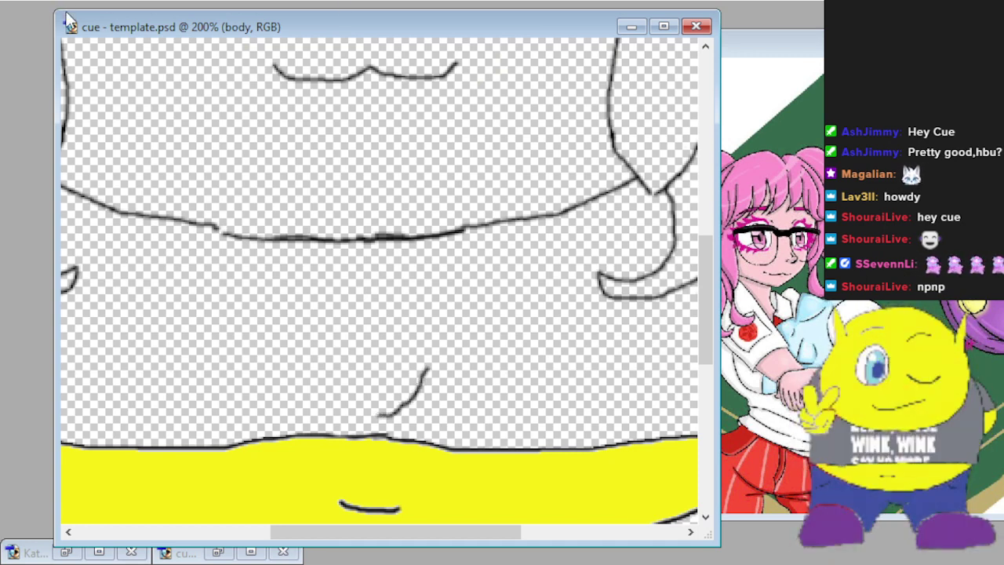
key("ctrl+z")
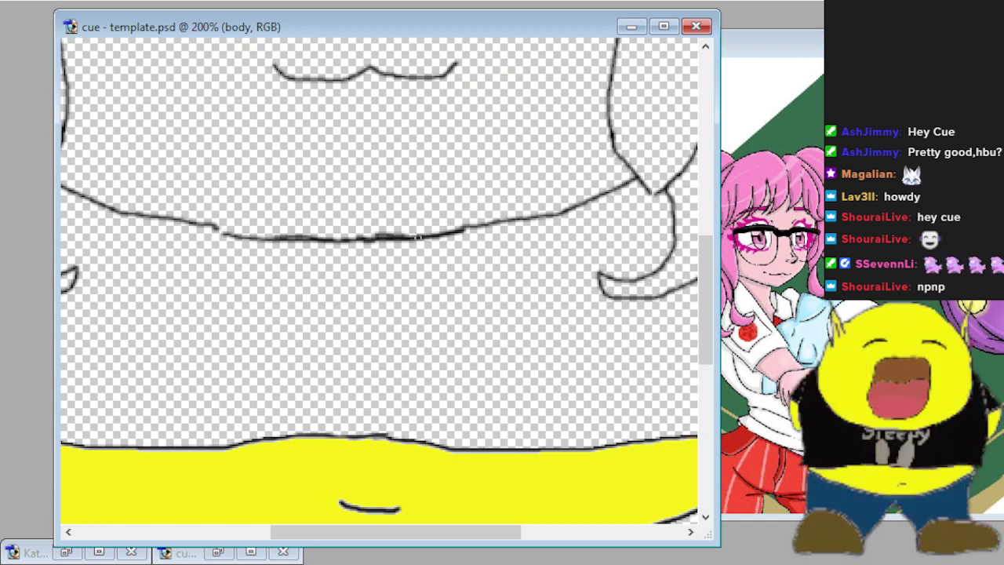
mouse_move(409, 239)
left_mouse_down()
mouse_move(425, 255)
mouse_move(444, 355)
mouse_move(393, 397)
left_mouse_up()
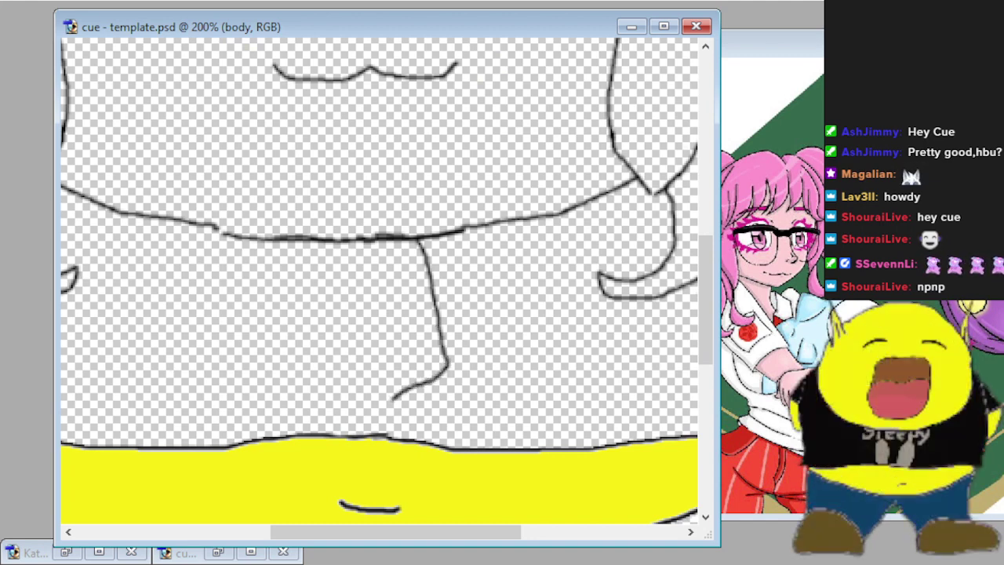
key("ctrl+z")
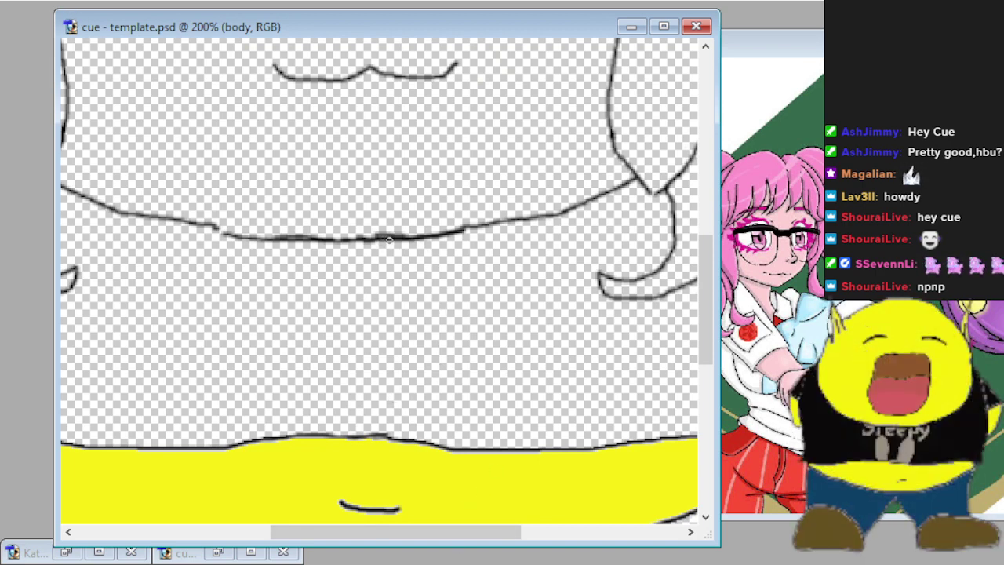
Draw the neckerchief's right-hand edge from the chin to the belly, and copy it into a new document flipped horizontally.
mouse_move(390, 237)
left_mouse_down()
mouse_move(464, 364)
mouse_move(374, 424)
left_mouse_up()
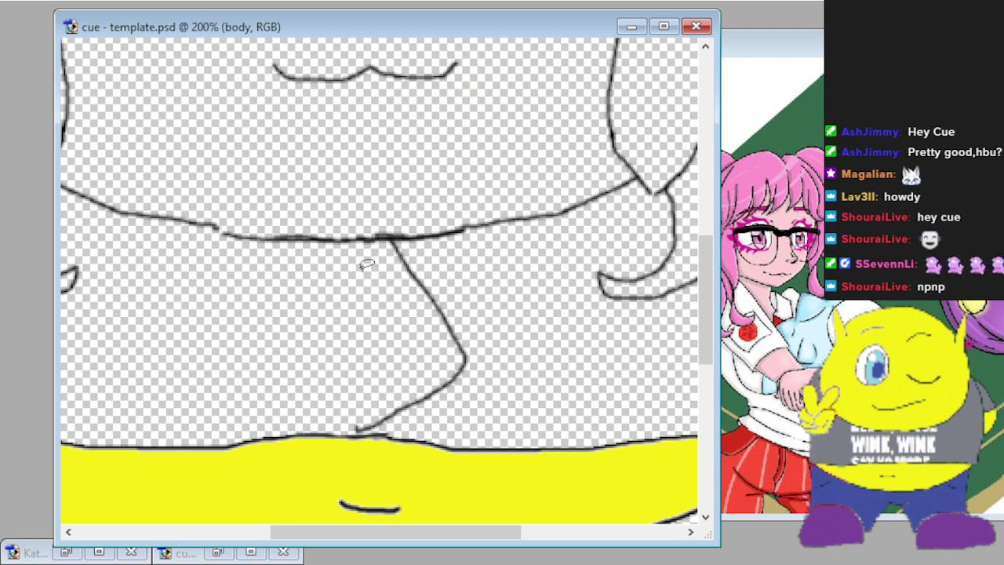
mouse_move(368, 265)
left_mouse_down()
mouse_move(374, 218)
mouse_move(428, 236)
mouse_move(482, 363)
mouse_move(479, 418)
mouse_move(443, 429)
mouse_move(343, 431)
mouse_move(319, 375)
mouse_move(348, 334)
mouse_move(369, 265)
left_mouse_up()
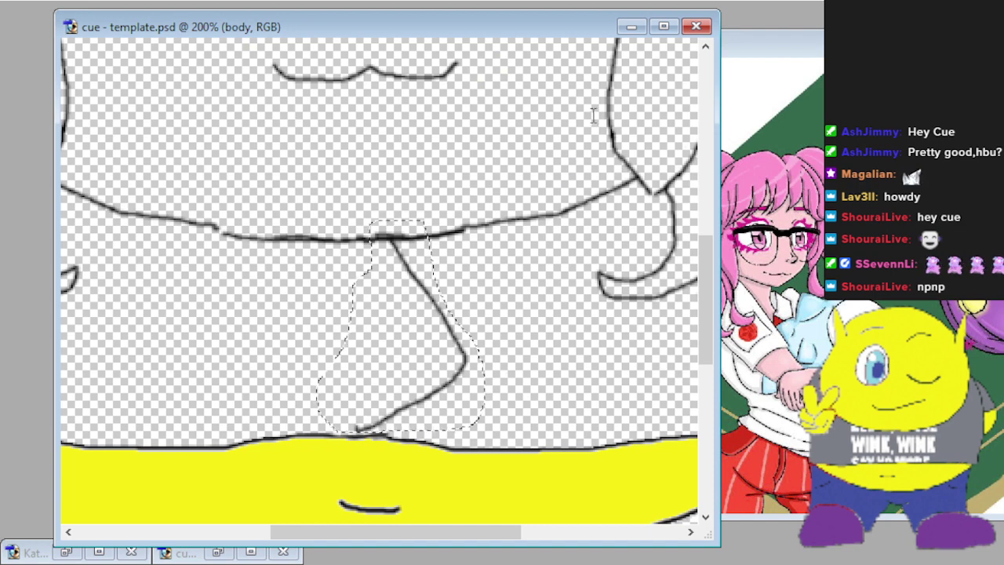
key("ctrl+n")
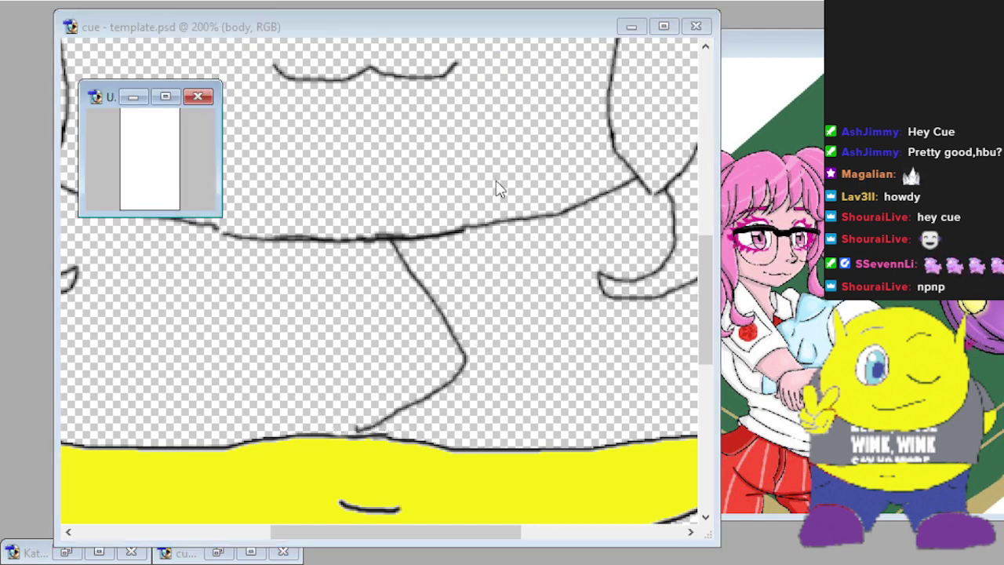
key("ctrl+v")
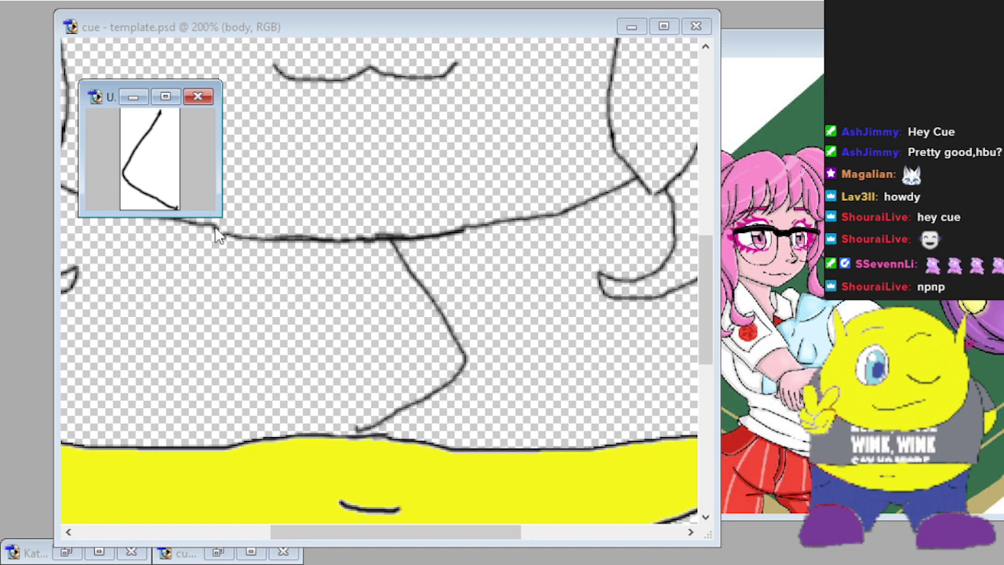
left_click_drag(221, 216, 282, 274)
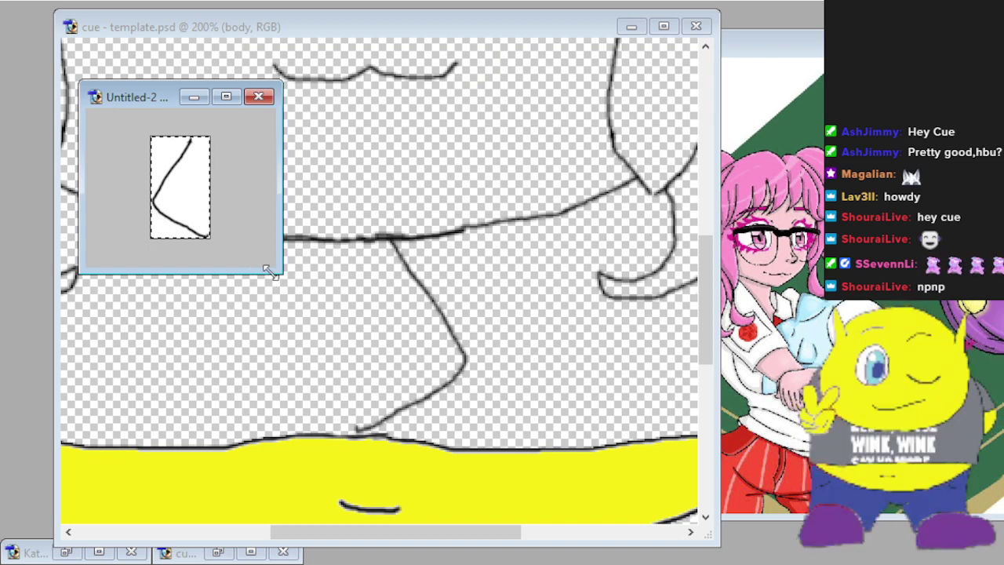
Paste the mirrored neckerchief edge into the cue template and move it to meet the chin and the original edge's lower tip.
left_click(419, 206)
left_click_drag(223, 238, 284, 345)
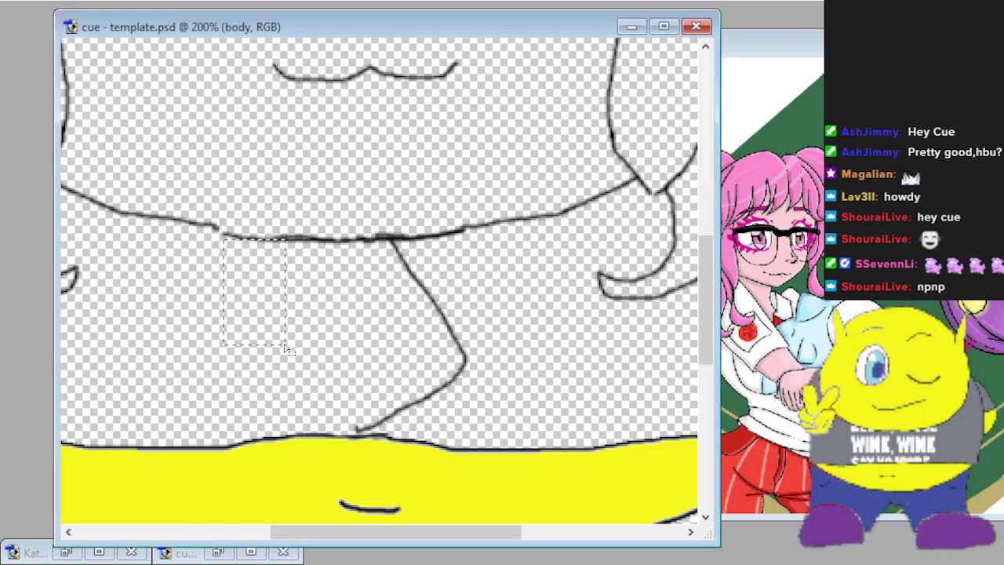
key("ctrl+alt+z")
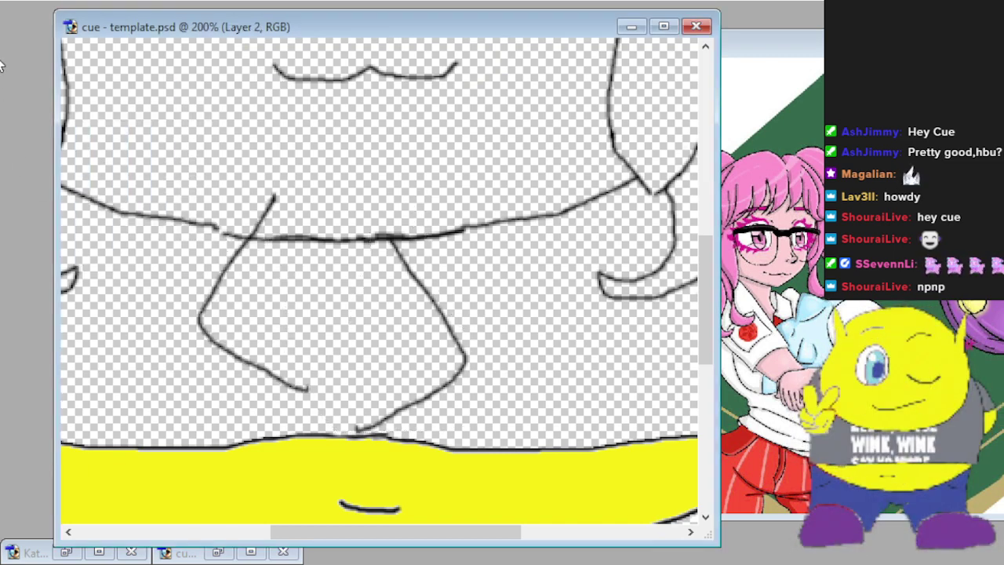
left_click_drag(206, 302, 259, 342)
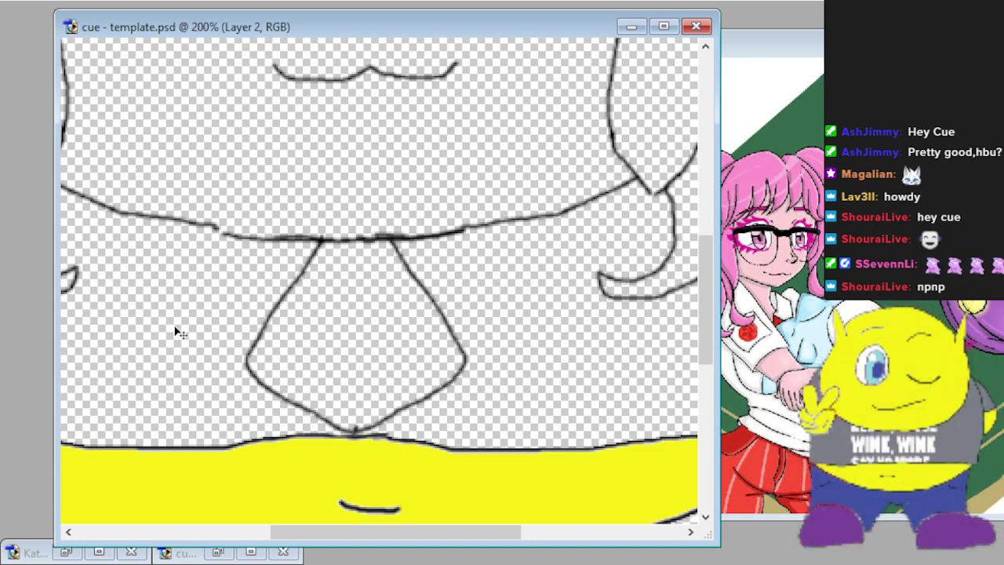
Draw the sides and pointed bottom of a pocket below the slanted line on the left-hand trouser leg.
key("ctrl+minus")
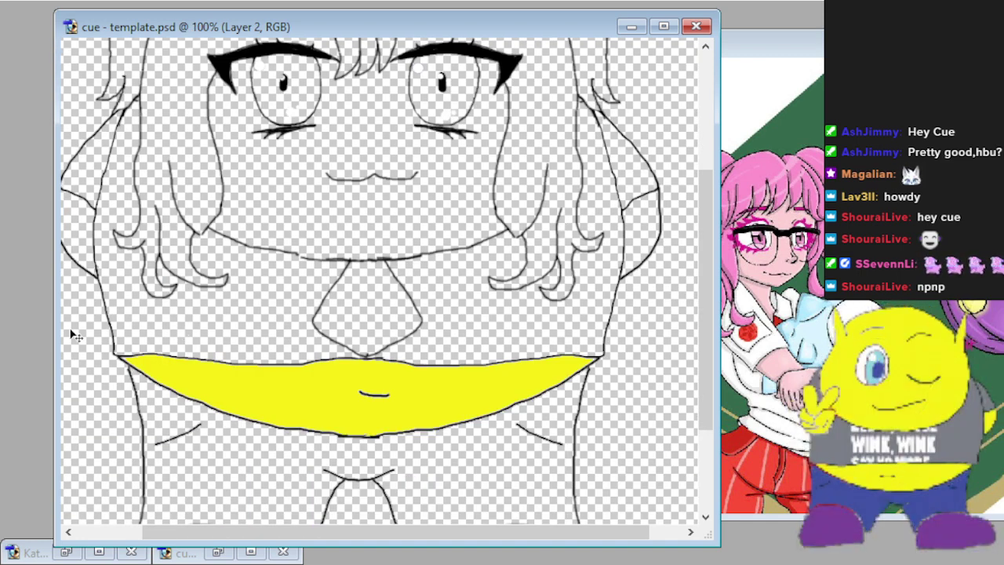
scroll(69, 333, "down", 1)
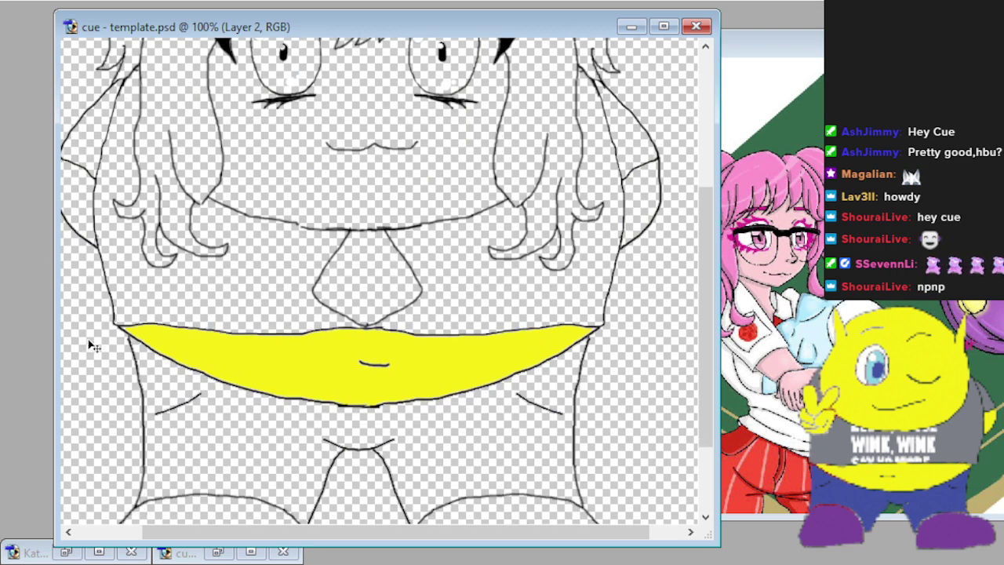
scroll(113, 356, "down", 2)
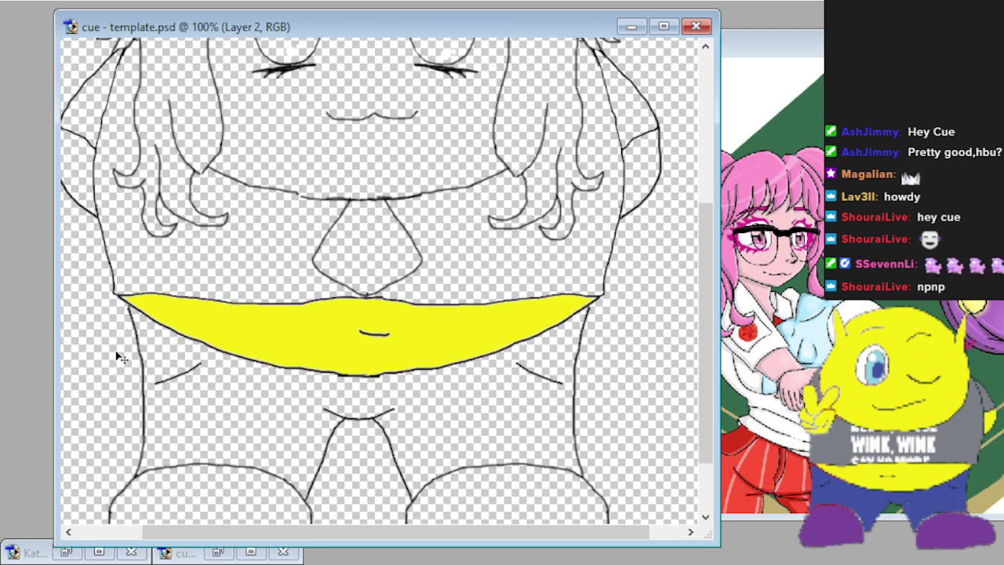
scroll(387, 276, "down", 2)
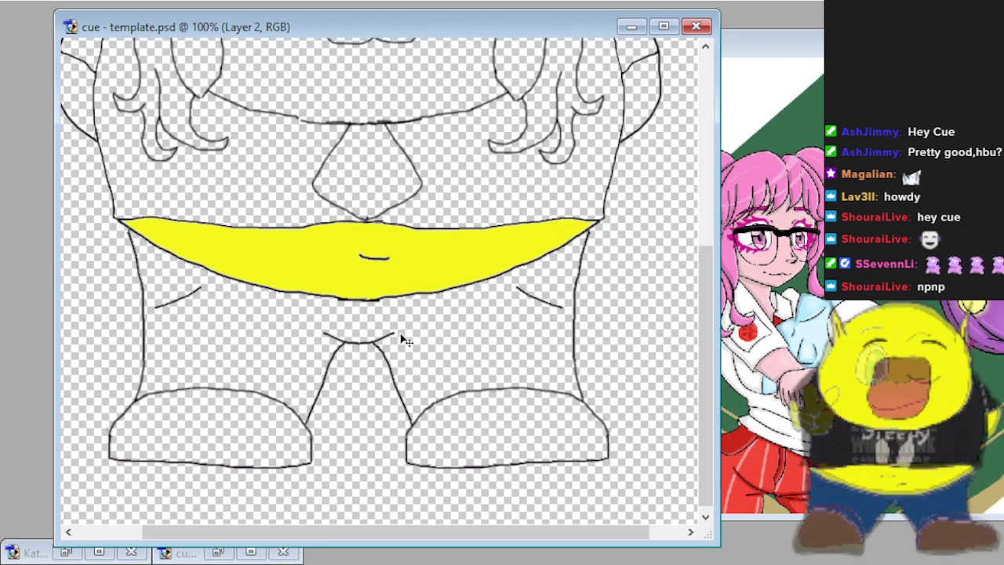
key("ctrl+plus")
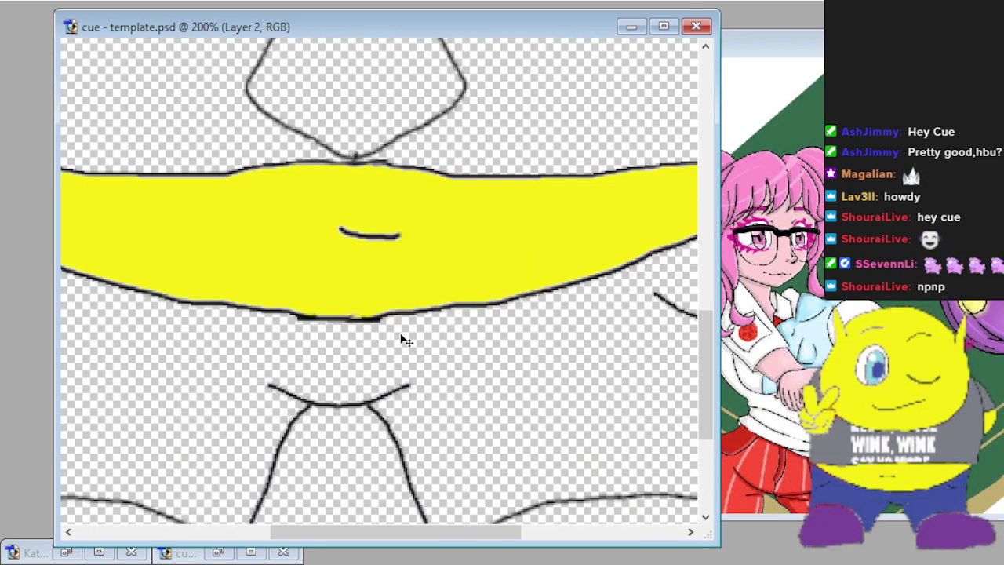
scroll(266, 307, "down", 5)
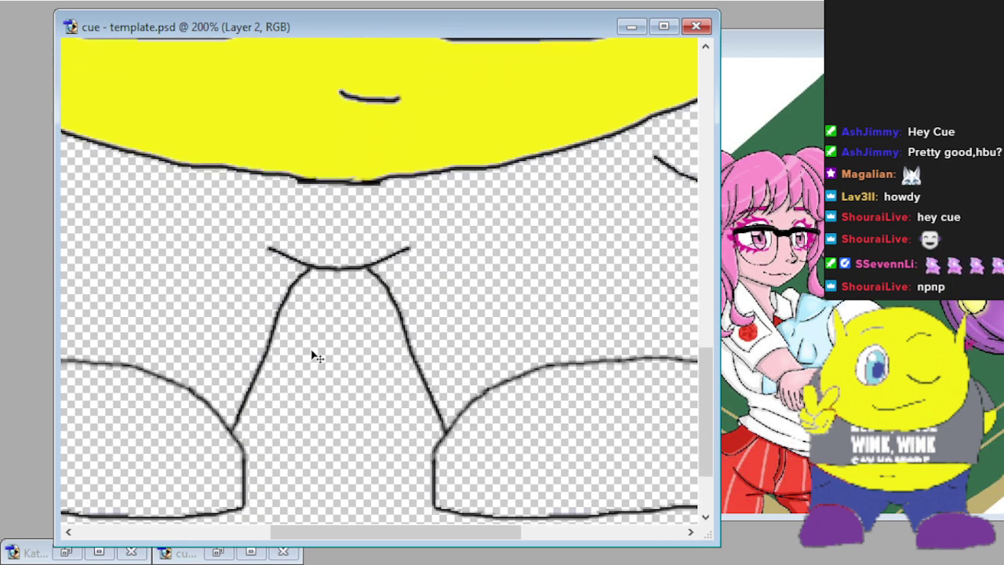
left_click_drag(382, 541, 298, 547)
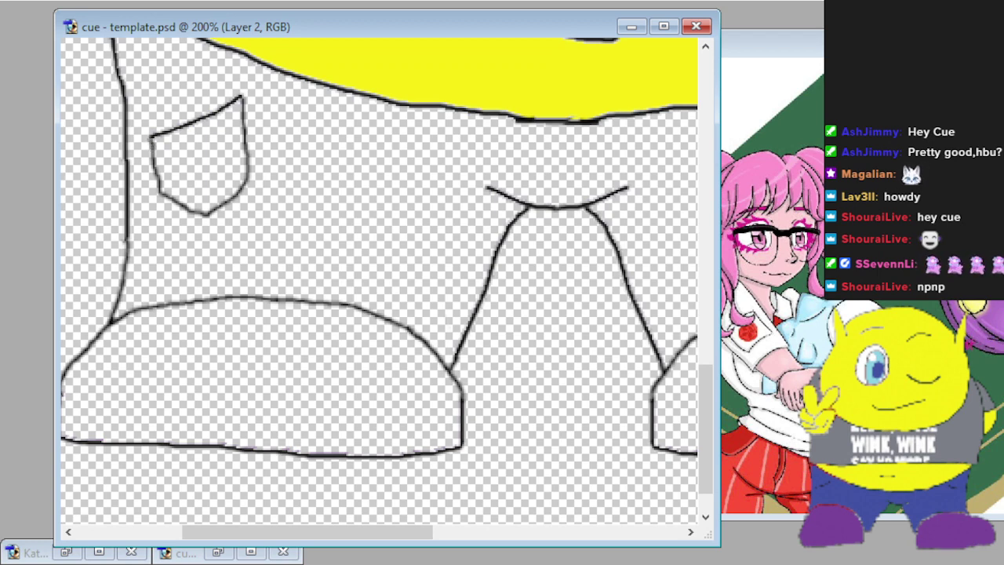
Lasso the left-hand pocket outline, copy it into a new document and flip it horizontally.
mouse_move(308, 165)
left_mouse_down()
mouse_move(245, 76)
mouse_move(175, 72)
mouse_move(127, 133)
mouse_move(166, 216)
mouse_move(209, 228)
mouse_move(273, 215)
mouse_move(309, 171)
left_mouse_up()
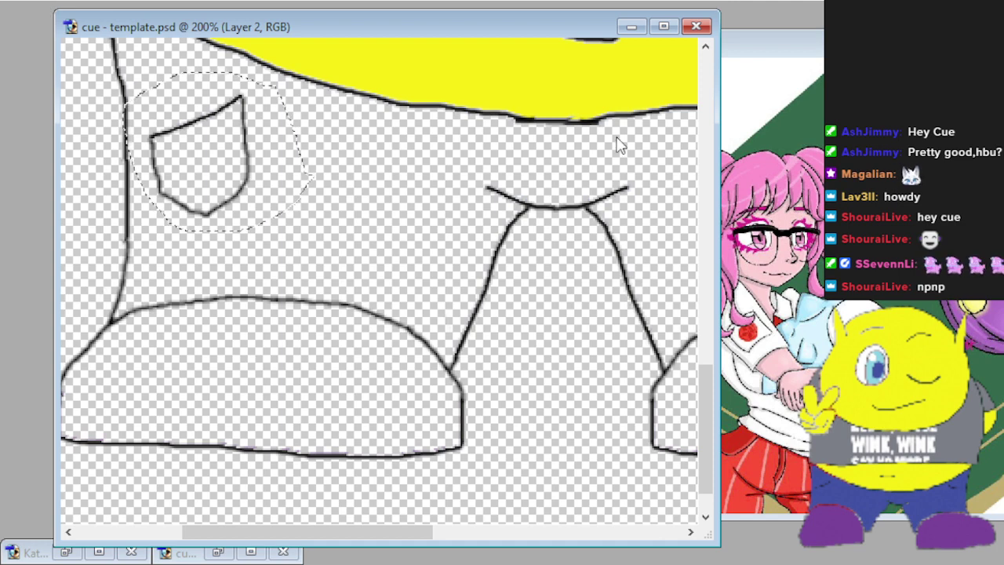
key("ctrl+x")
key("ctrl+n")
key("ctrl+v")
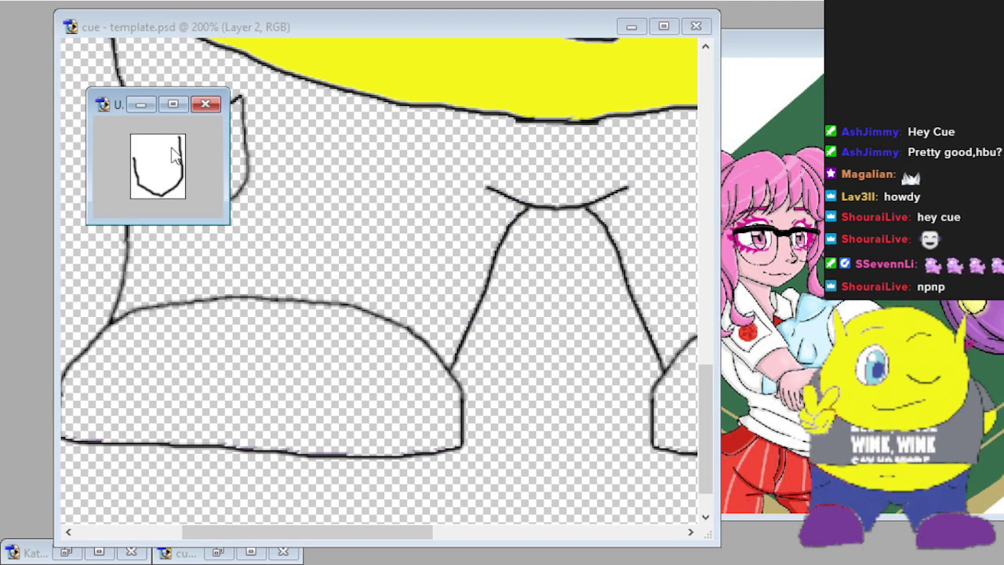
key("ctrl+shift+h")
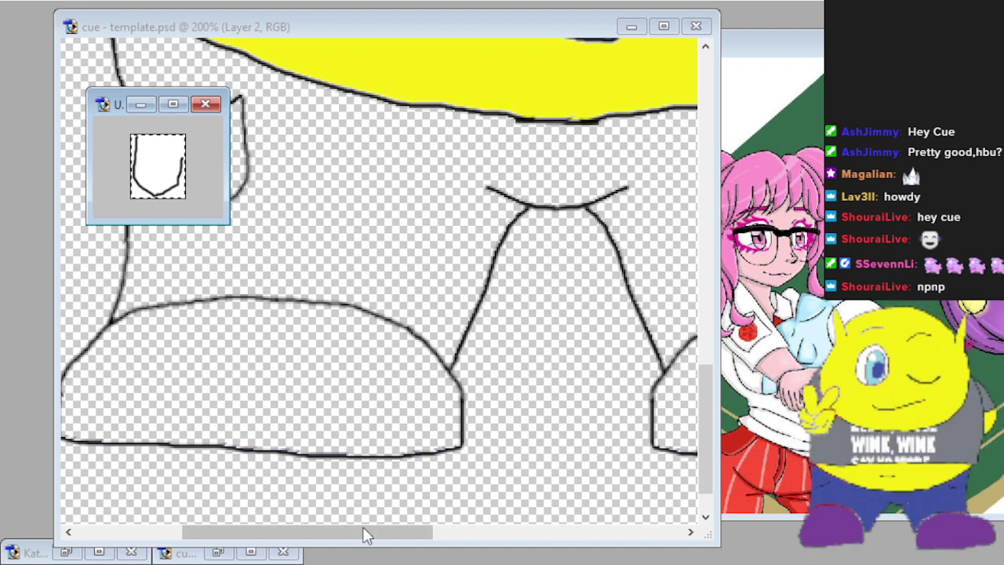
Paste the mirrored pocket onto the right-hand trouser leg and align it with the ends of the slanted line there.
left_click_drag(362, 526, 559, 526)
left_click_drag(381, 149, 471, 202)
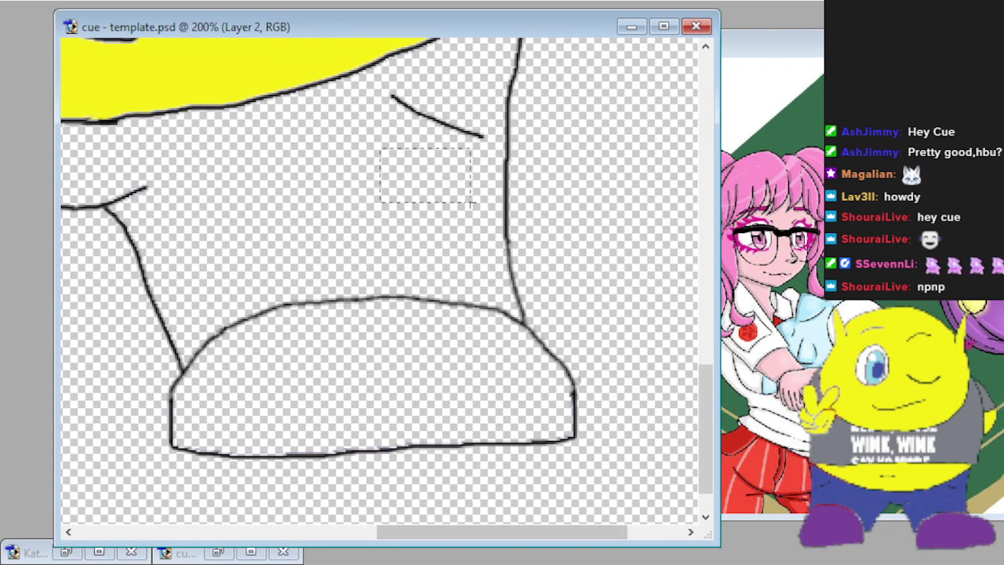
key("ctrl+v")
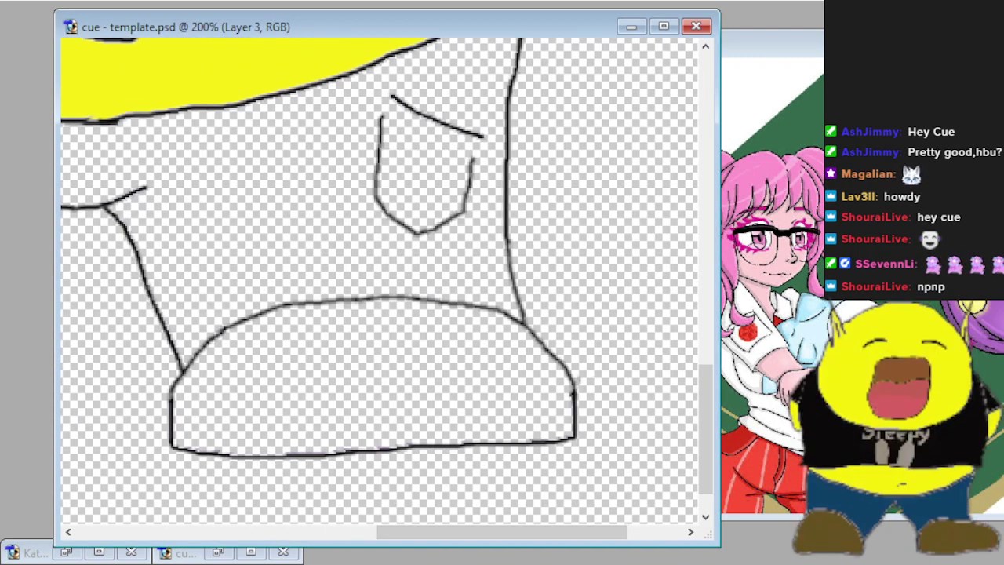
left_click_drag(376, 189, 383, 165)
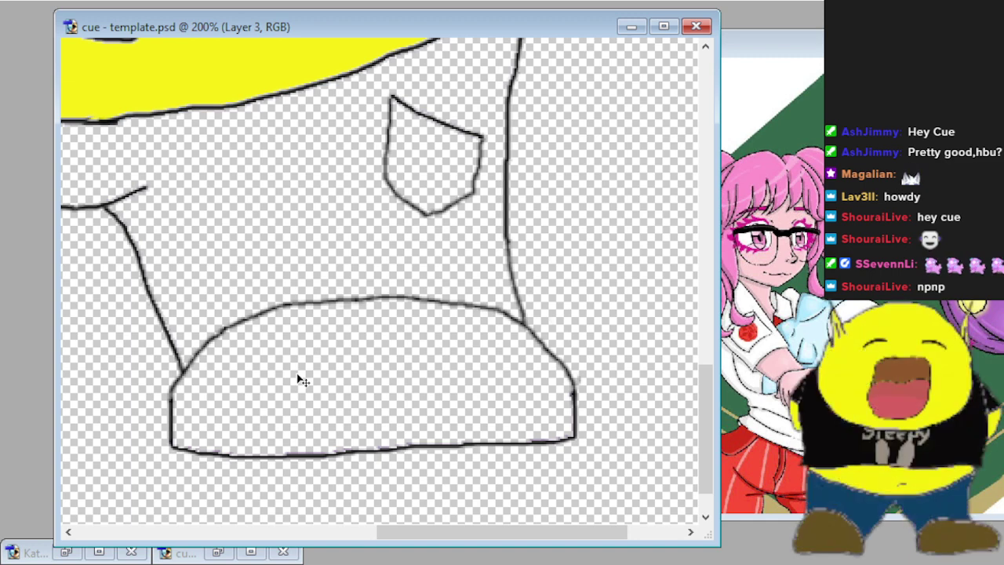
Fill the neckerchief, pockets and shoes with dark red and the trousers with bright red, and clear the selection.
key("ctrl+minus")
key("ctrl+minus")
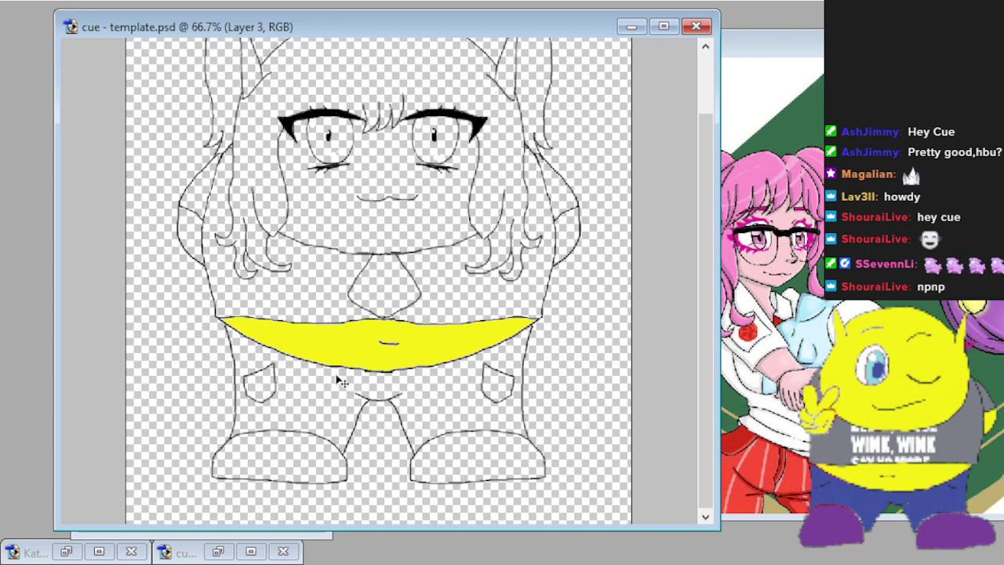
scroll(329, 314, "up", 3)
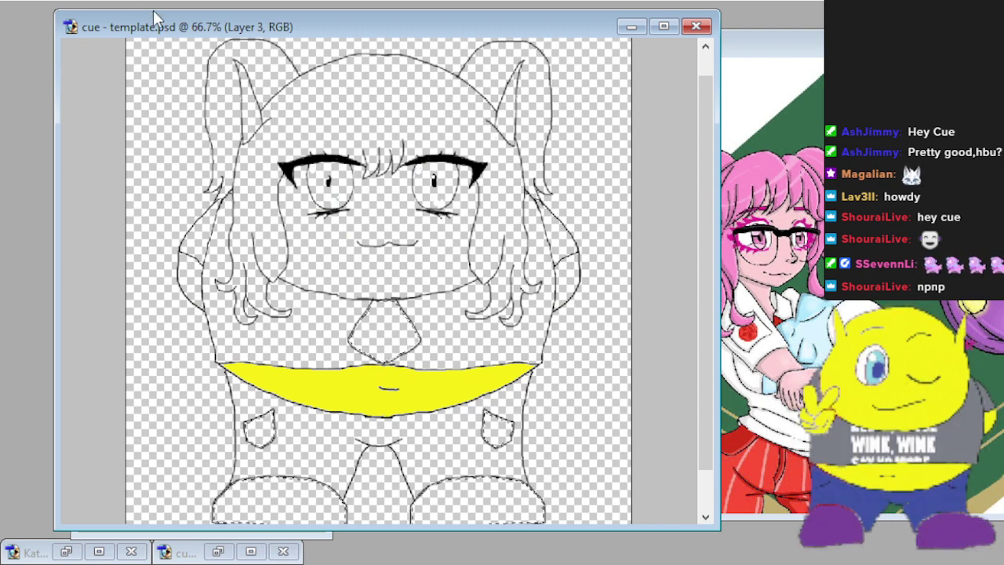
key("alt+BackSpace")
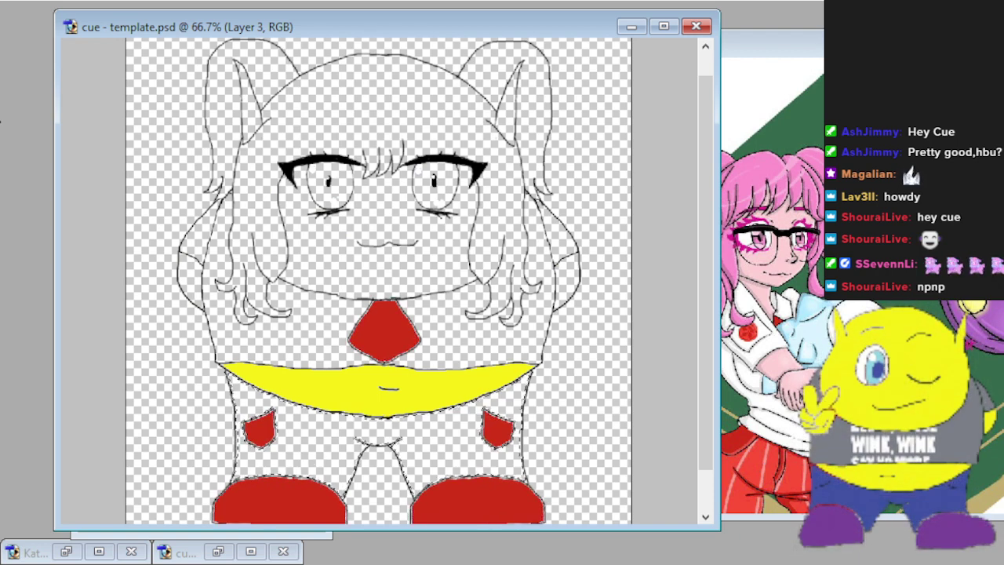
mouse_move(232, 392)
left_mouse_down()
mouse_move(331, 454)
mouse_move(362, 440)
mouse_move(476, 431)
mouse_move(504, 384)
left_mouse_up()
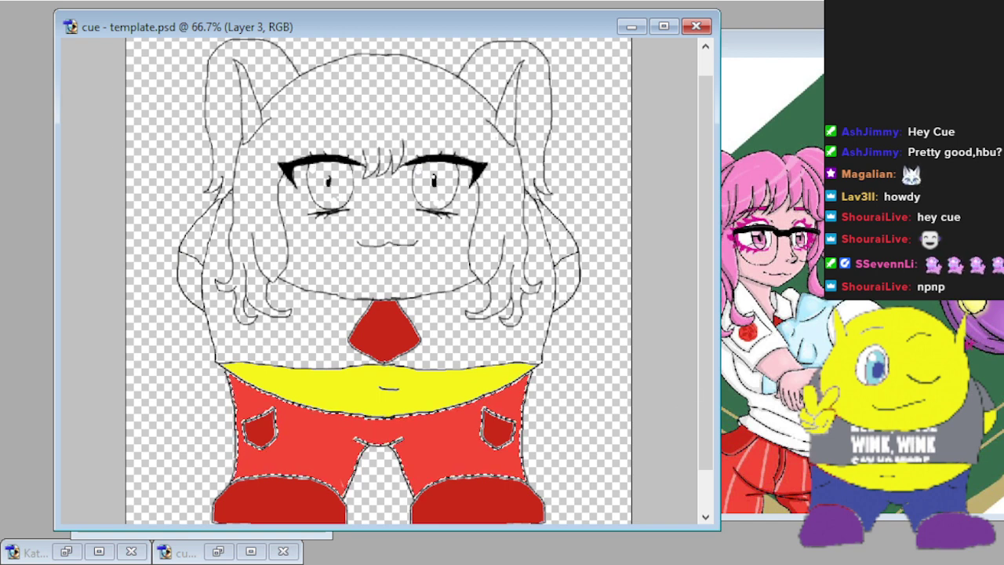
key("ctrl+d")
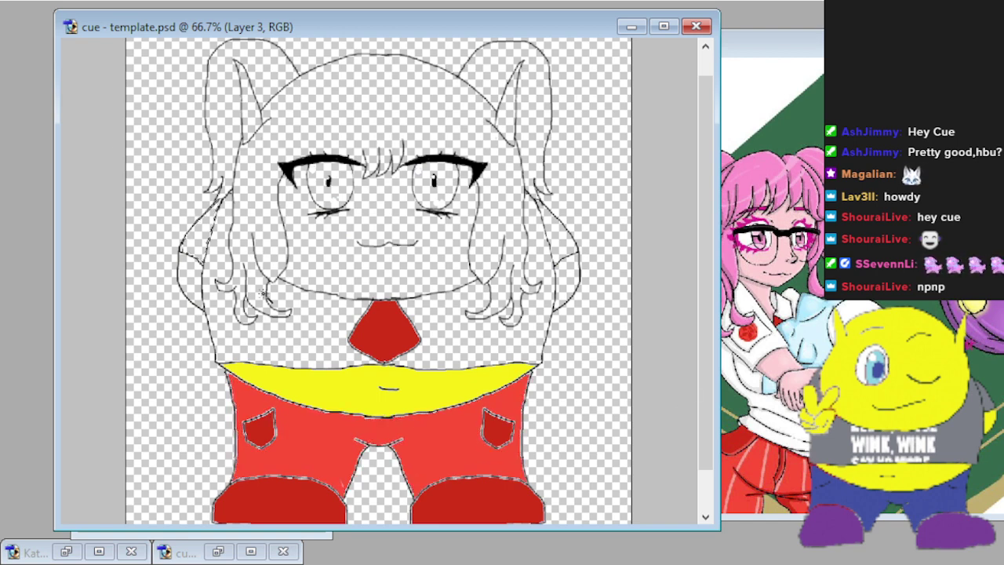
Select the shirt body and both sleeves, fill them with white and clear the selection.
left_click(232, 261)
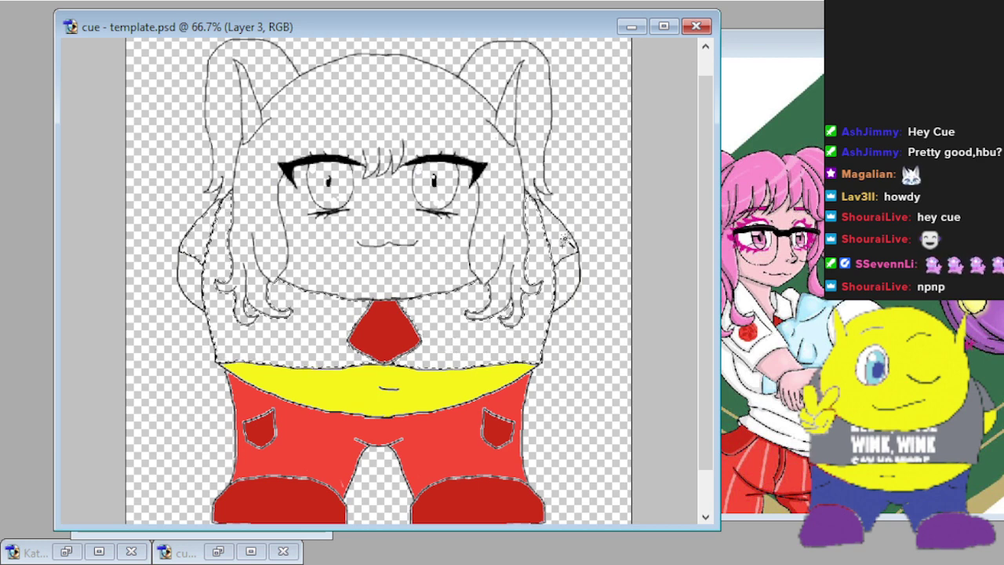
left_click(538, 359, "shift")
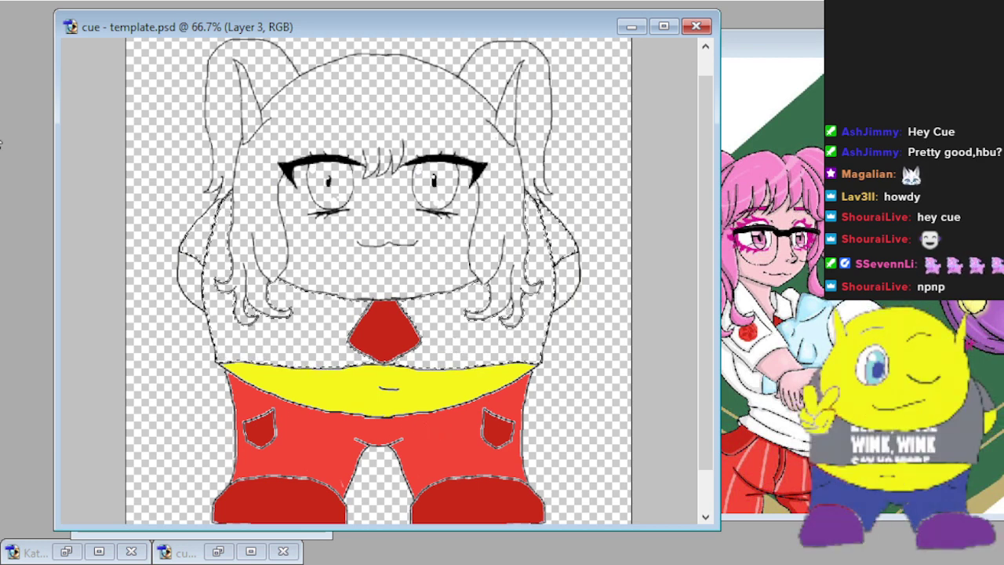
mouse_move(283, 337)
left_mouse_down()
mouse_move(463, 330)
mouse_move(533, 313)
mouse_move(541, 267)
left_mouse_up()
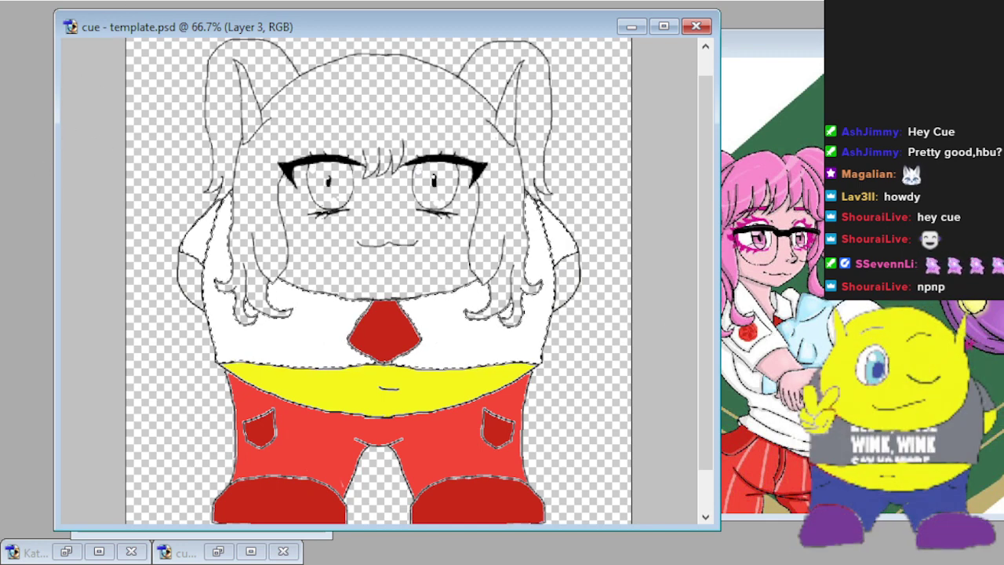
key("ctrl+plus")
key("ctrl+plus")
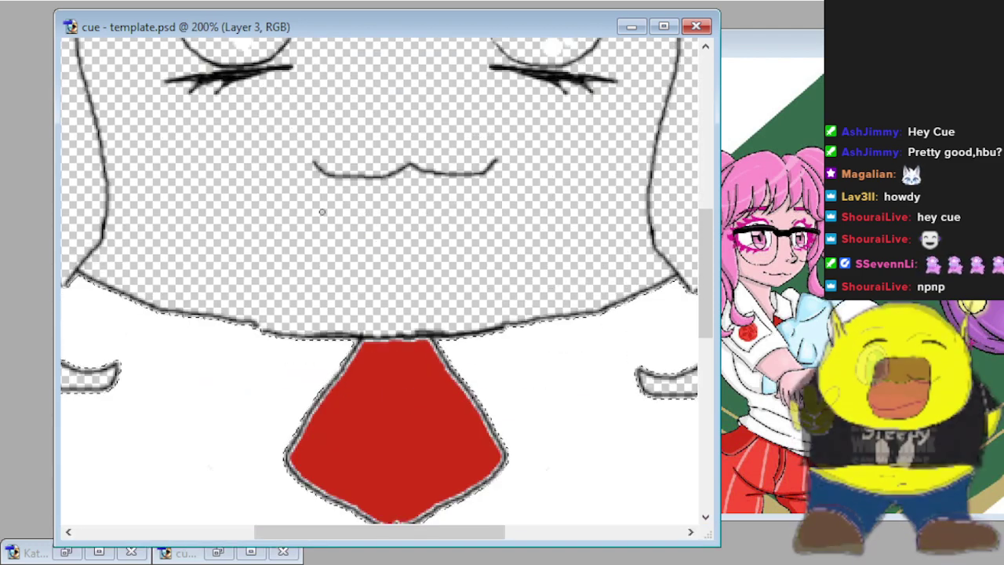
scroll(321, 211, "down", 10)
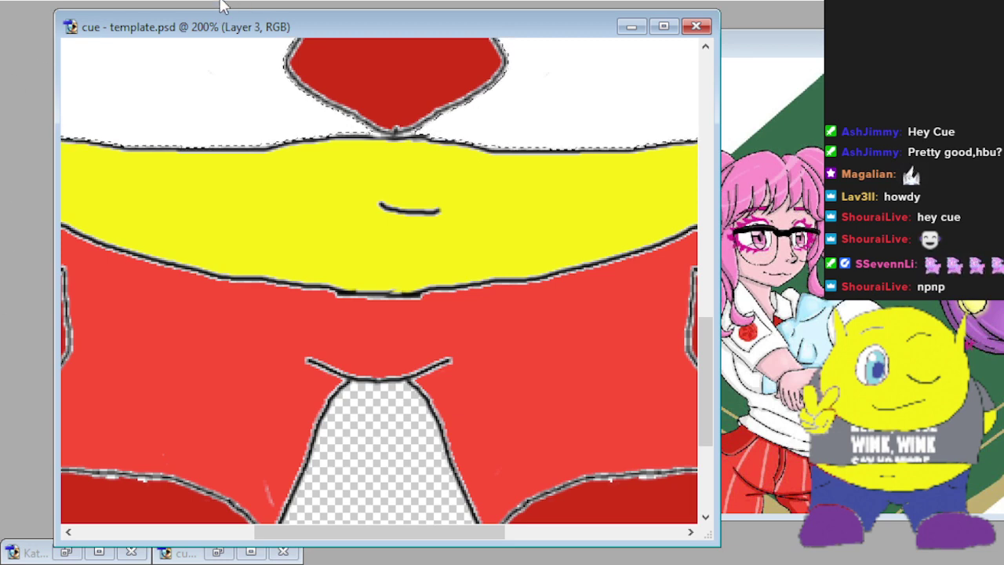
key("ctrl+d")
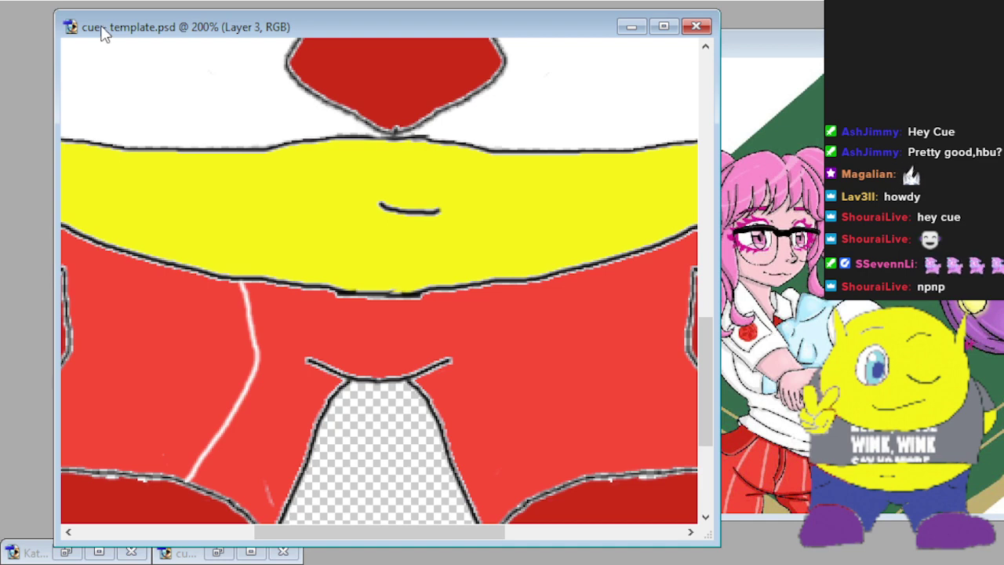
Redraw the curved white stripe on a new layer on the left-hand trouser leg and place a duplicate nearer the pocket.
key("ctrl+z")
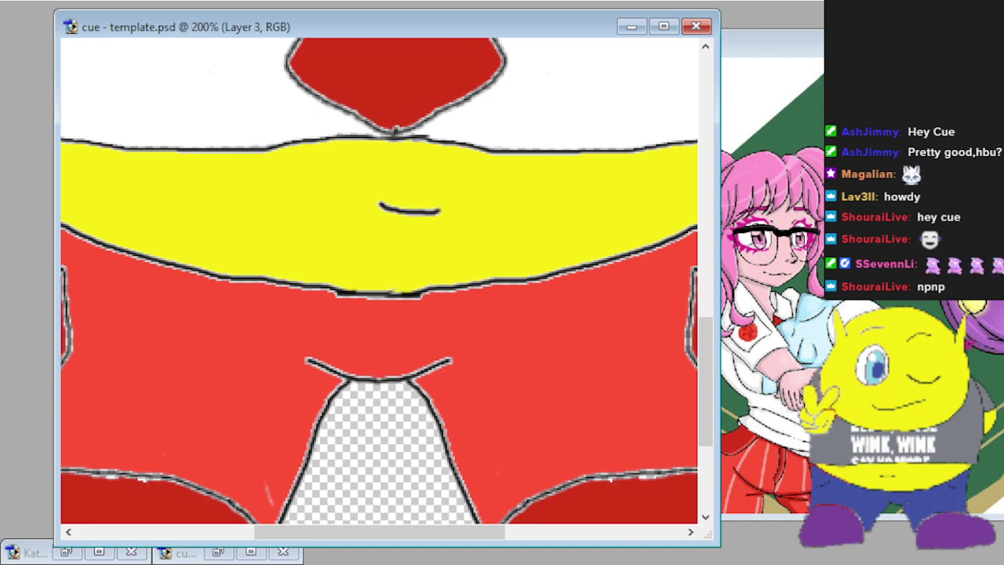
key("ctrl+shift+alt+n")
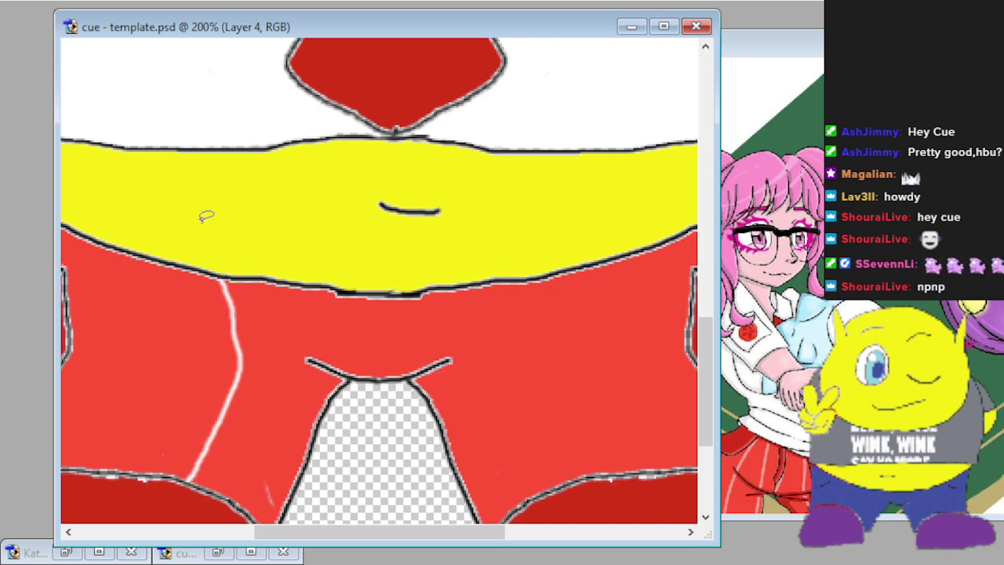
mouse_move(269, 318)
left_mouse_down()
mouse_move(268, 279)
mouse_move(195, 247)
mouse_move(151, 366)
mouse_move(142, 443)
mouse_move(159, 506)
mouse_move(225, 504)
mouse_move(279, 368)
mouse_move(278, 322)
mouse_move(261, 302)
left_mouse_up()
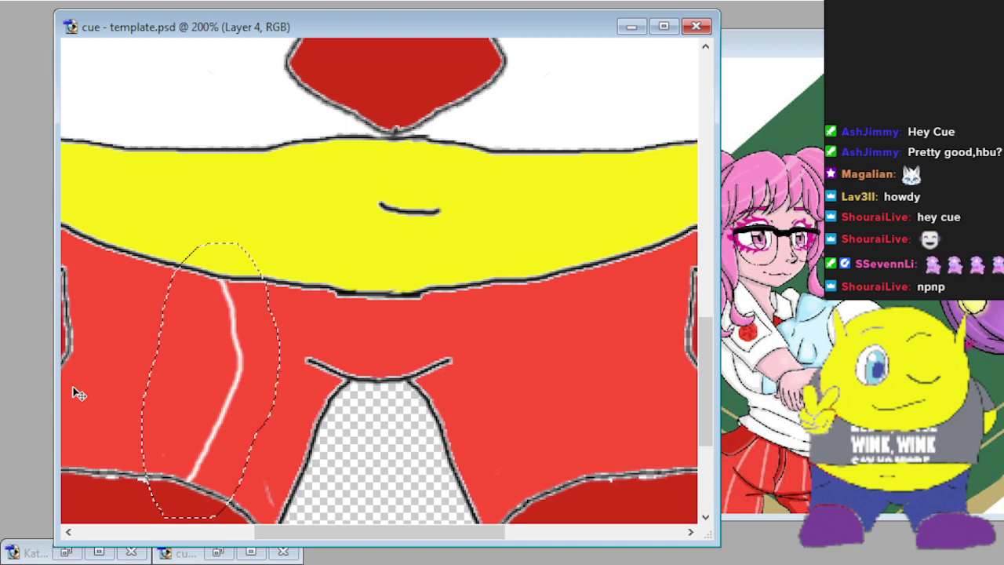
key("ctrl+j")
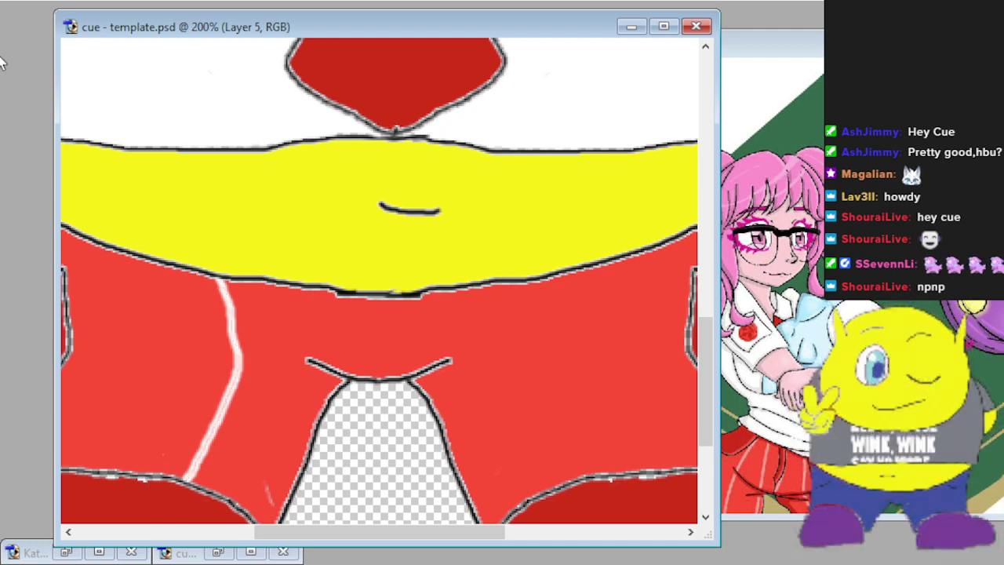
left_click_drag(201, 399, 117, 382)
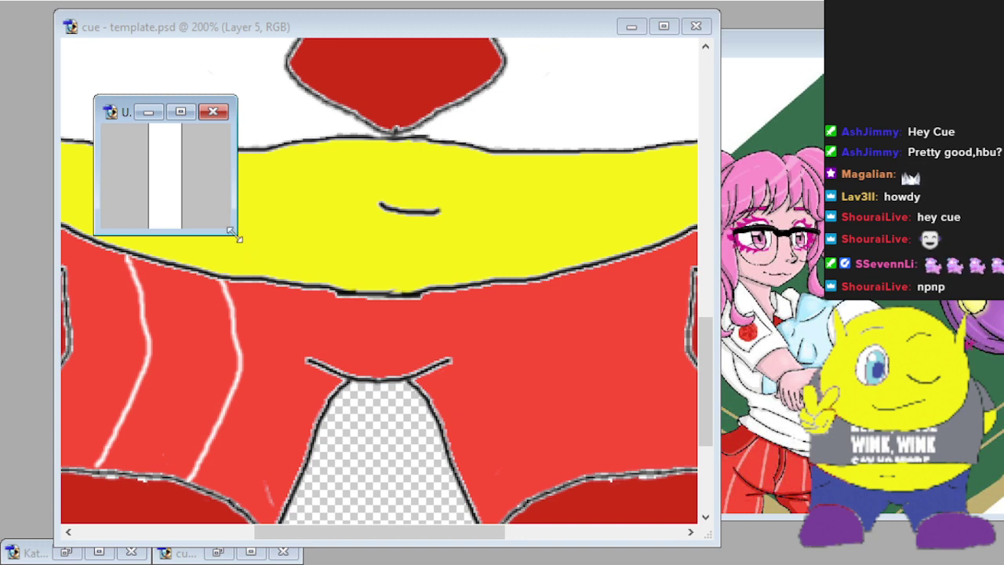
Paste a mirrored copy of the white stripe on the right-hand trouser leg, running from the waistline to the shoe.
left_click_drag(234, 233, 248, 262)
left_click_drag(150, 136, 245, 313)
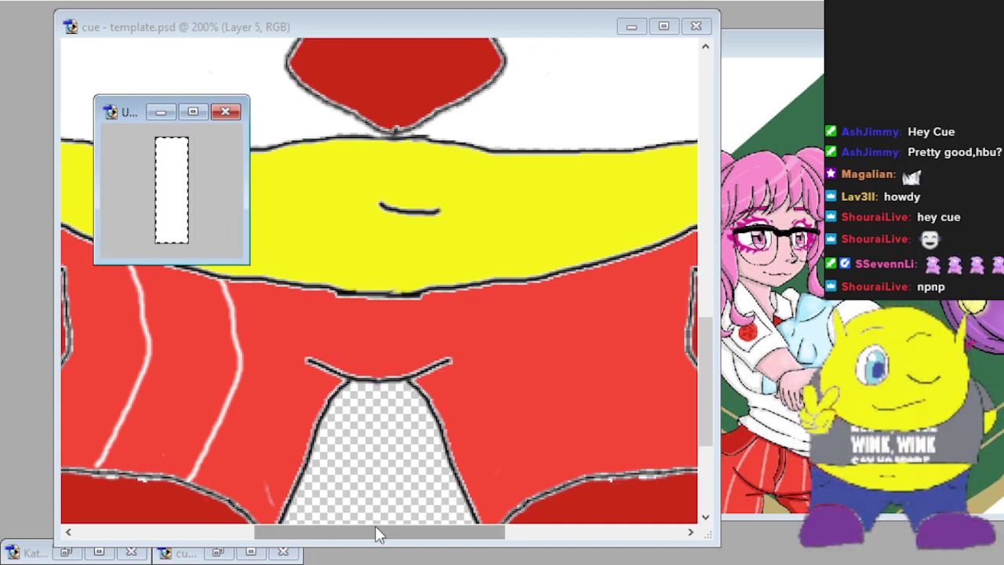
left_click_drag(376, 533, 458, 549)
left_click_drag(330, 313, 395, 370)
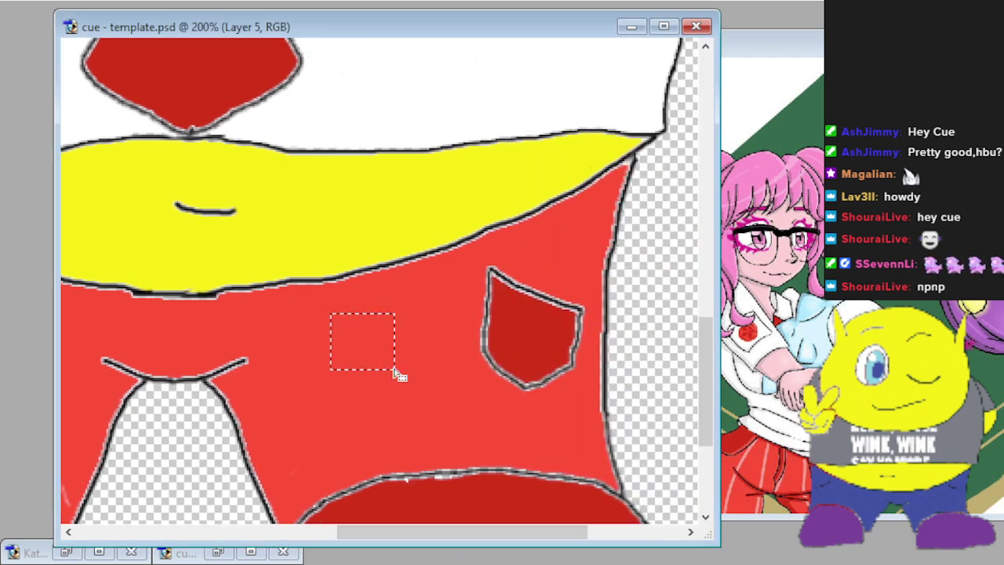
key("ctrl+alt+shift+n")
key("ctrl+d")
key("b")
left_click_drag(353, 241, 388, 440)
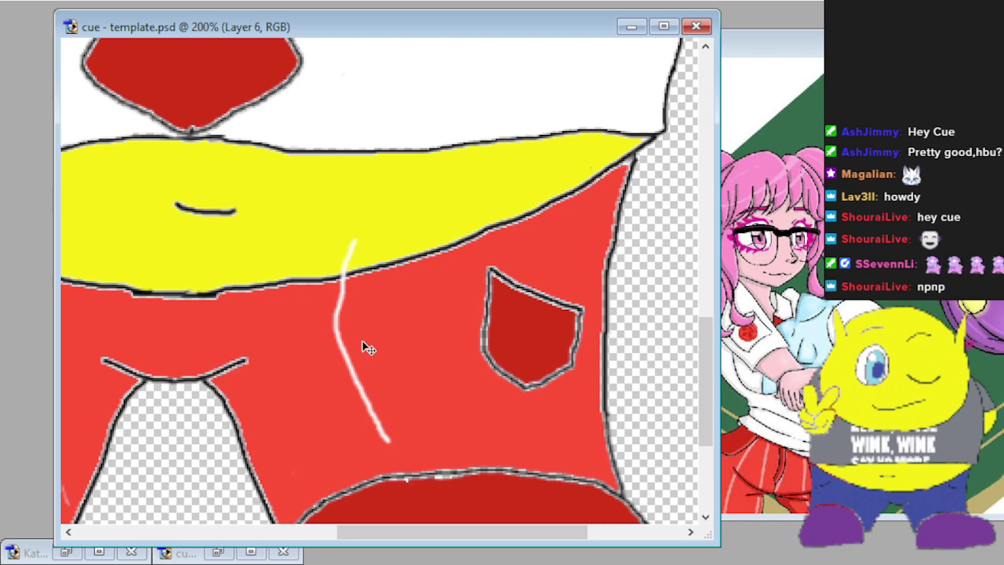
left_click_drag(342, 345, 317, 391)
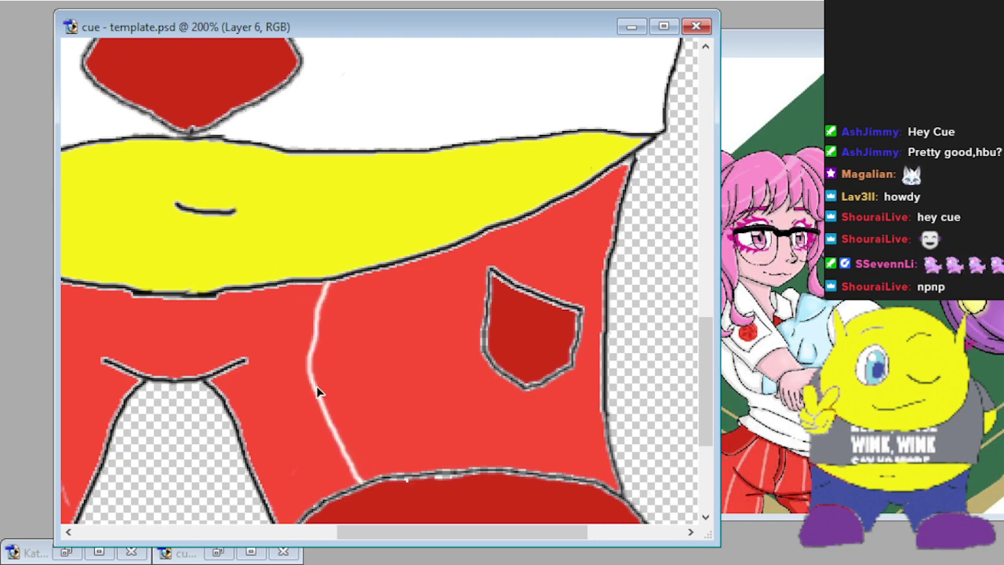
Paste a second mirrored stripe and position it between the first one and the pocket on the right-hand trouser leg.
key("ctrl+v")
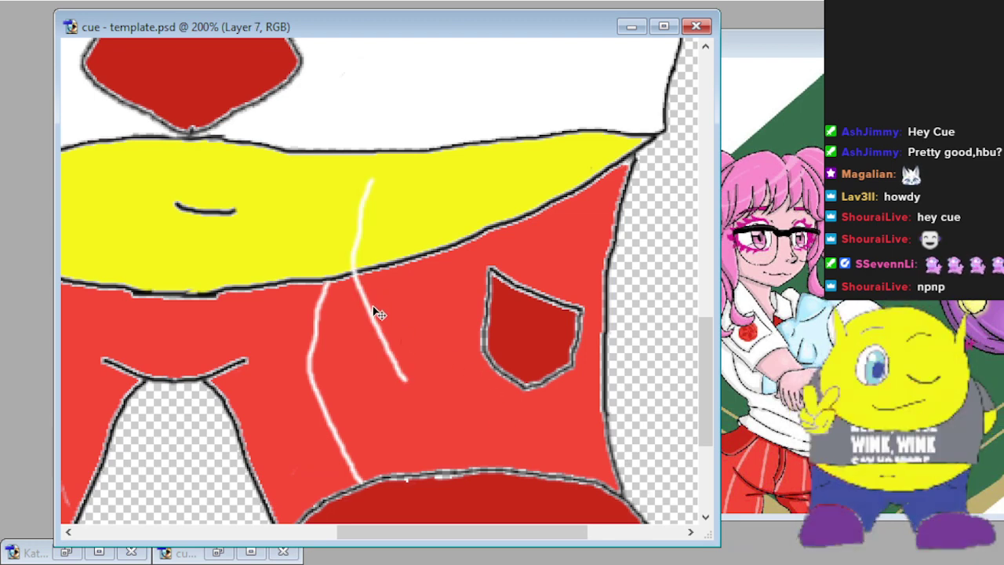
mouse_move(376, 313)
left_mouse_down()
mouse_move(406, 363)
mouse_move(447, 396)
left_mouse_up()
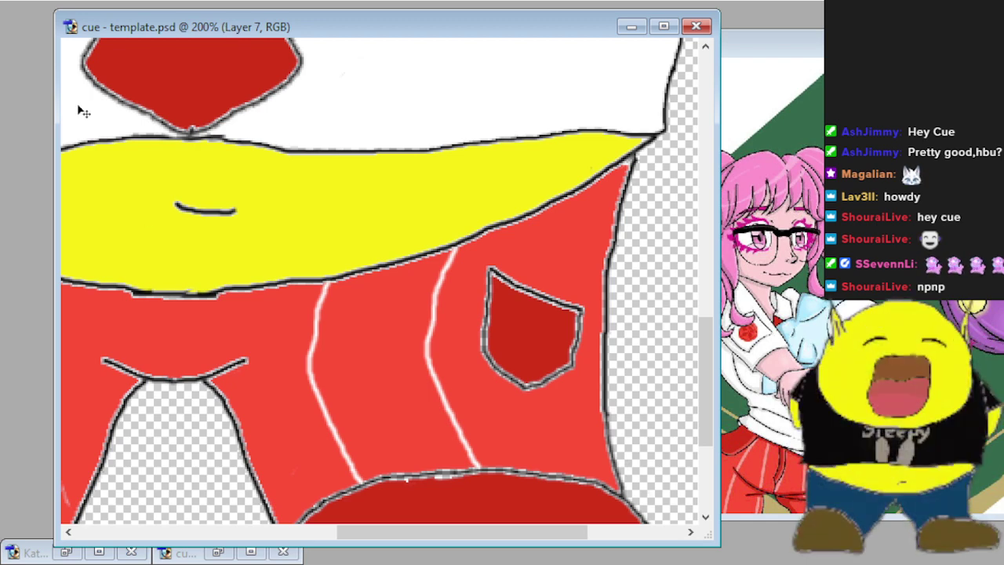
key("ctrl+minus")
key("ctrl+minus")
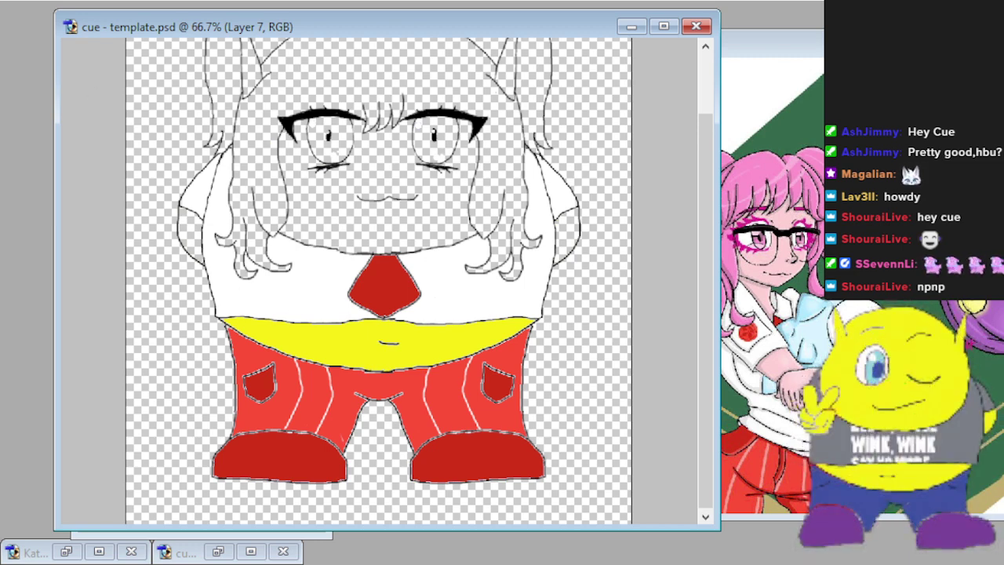
Select the face, forearms and pointed ears and fill them with the yellow skin colour.
left_click(189, 229)
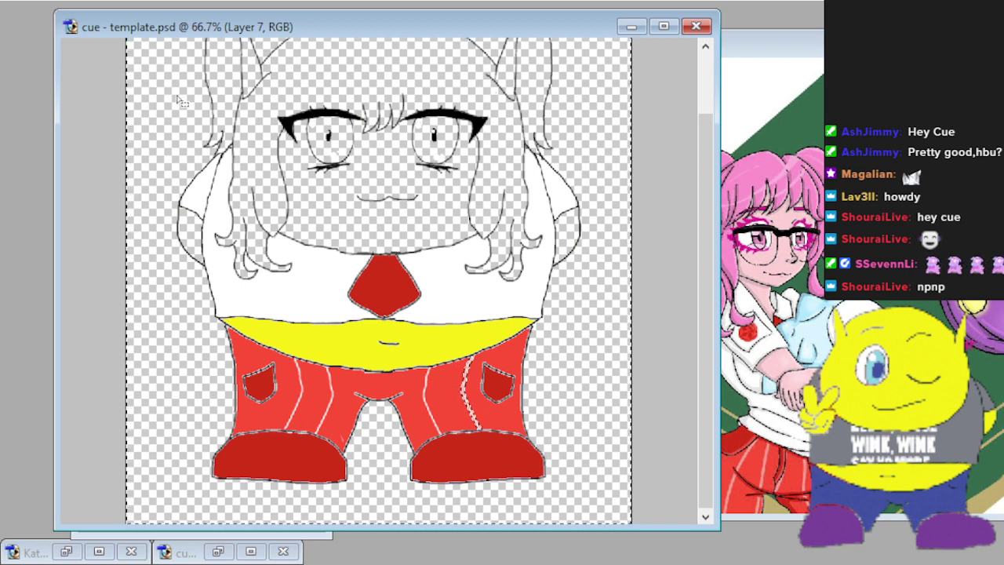
key("ctrl+d")
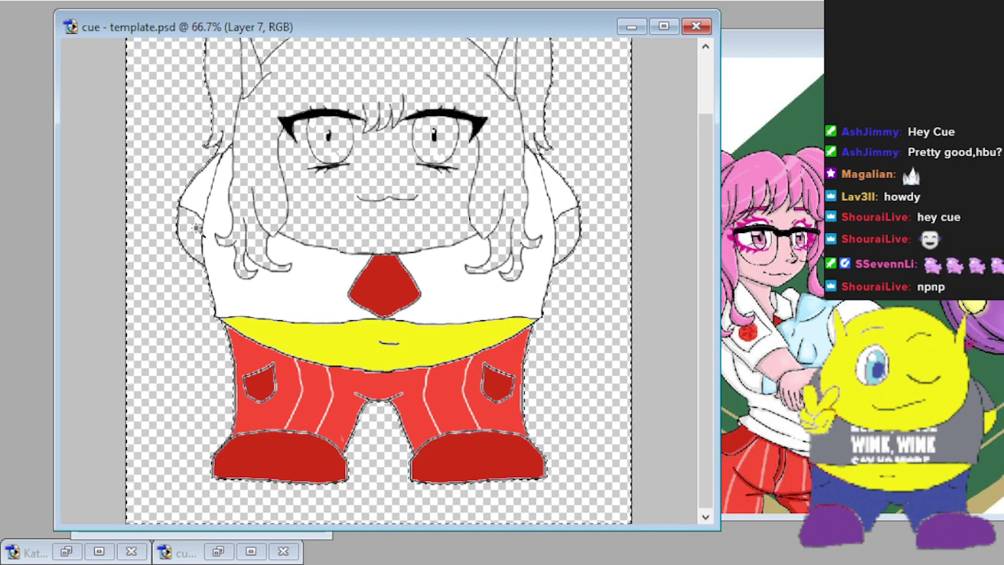
left_click(329, 197)
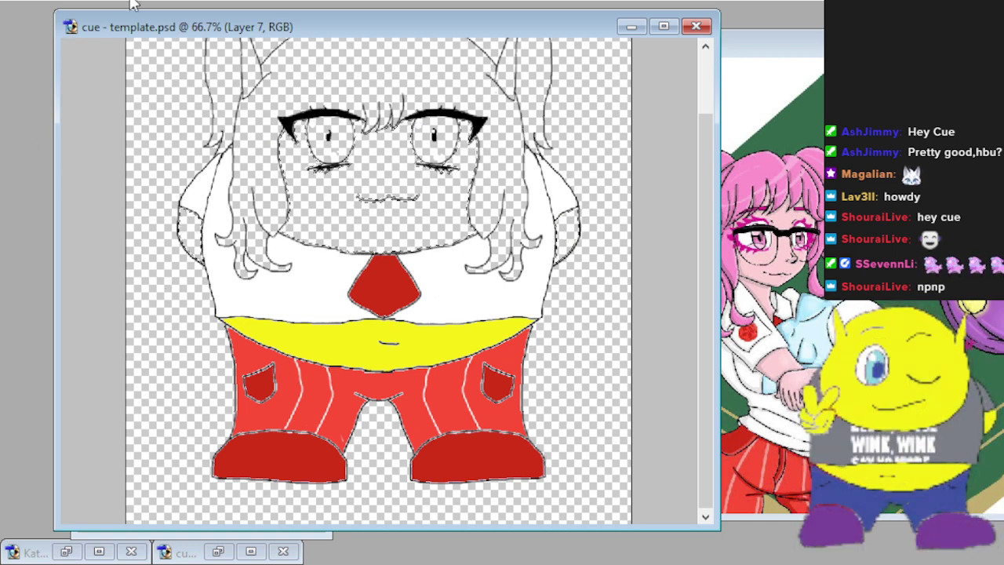
mouse_move(298, 133)
left_mouse_down()
mouse_move(368, 141)
mouse_move(298, 172)
mouse_move(570, 258)
left_mouse_up()
left_click_drag(191, 216, 187, 235)
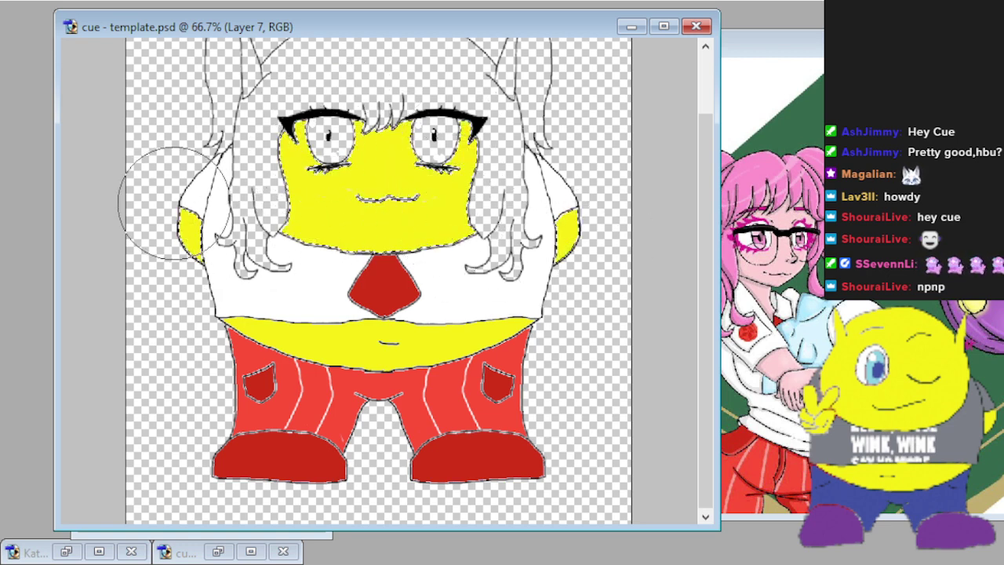
scroll(186, 204, "up", 2)
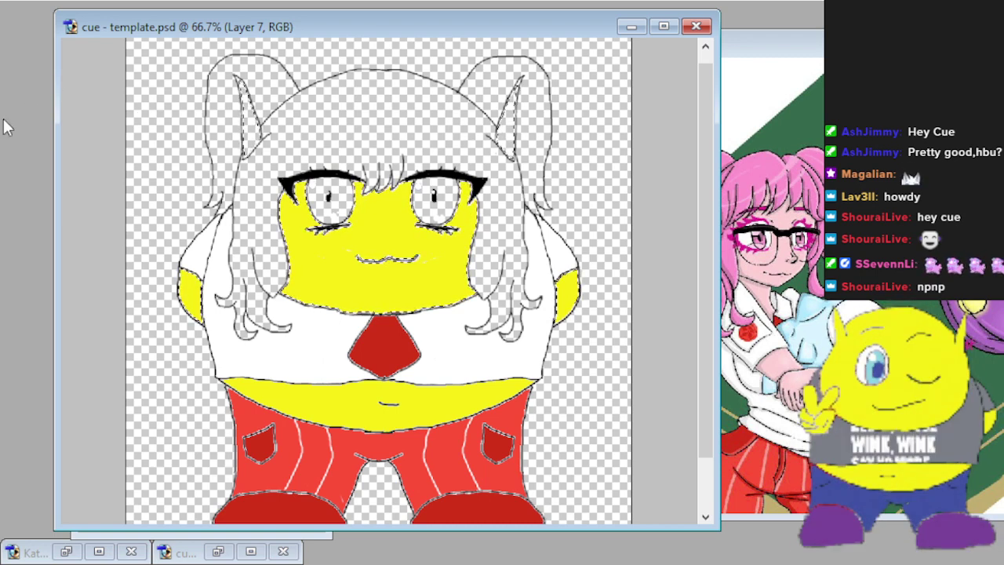
mouse_move(179, 86)
left_mouse_down()
mouse_move(310, 121)
mouse_move(511, 91)
left_mouse_up()
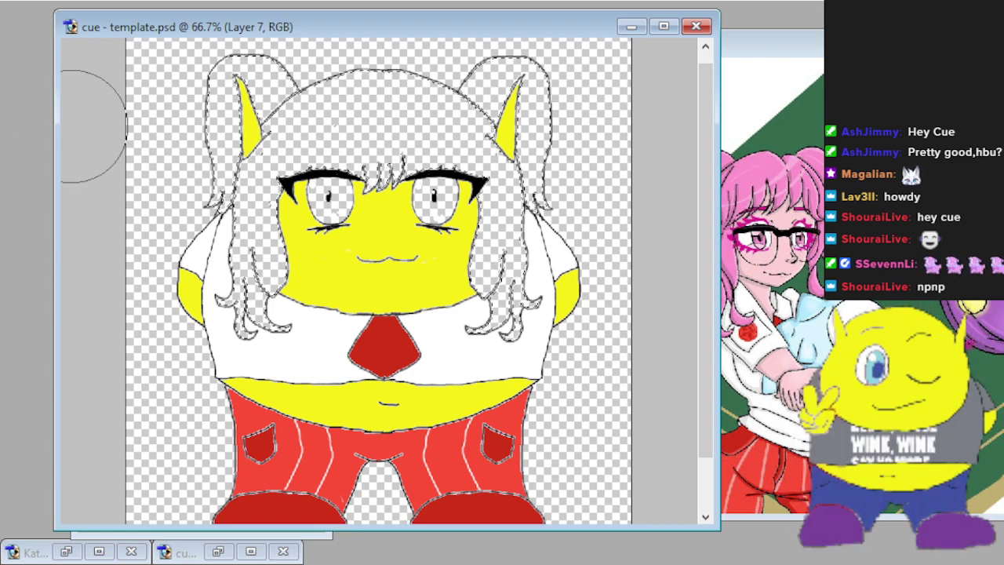
Fill the hair and pigtails with pink and colour both eyes in shaded pink with white highlights.
mouse_move(188, 98)
left_mouse_down()
mouse_move(260, 85)
mouse_move(201, 204)
mouse_move(302, 150)
mouse_move(286, 176)
mouse_move(290, 232)
mouse_move(390, 98)
left_mouse_up()
left_click_drag(476, 106, 555, 63)
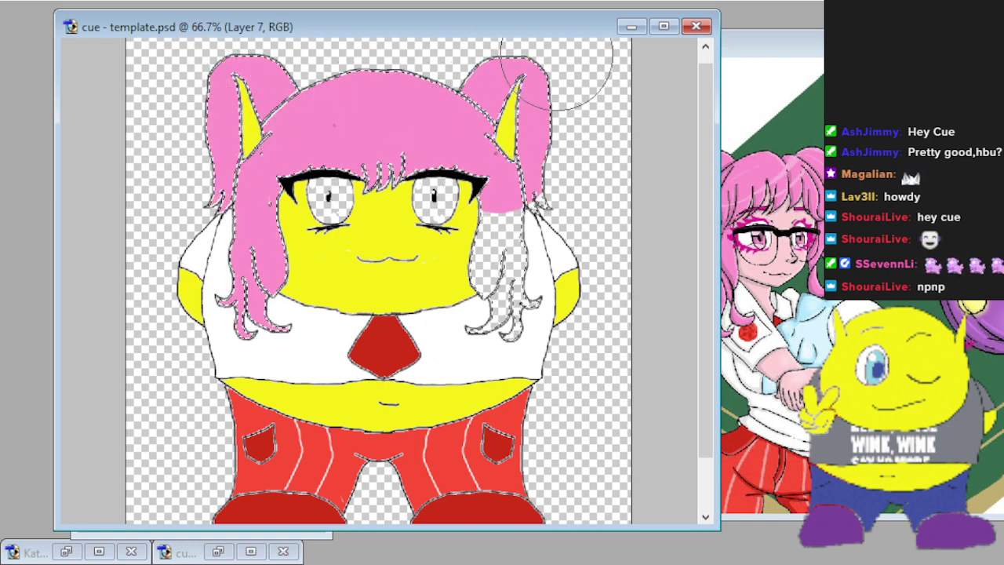
mouse_move(482, 314)
left_mouse_down()
mouse_move(499, 342)
mouse_move(535, 161)
mouse_move(510, 122)
left_mouse_up()
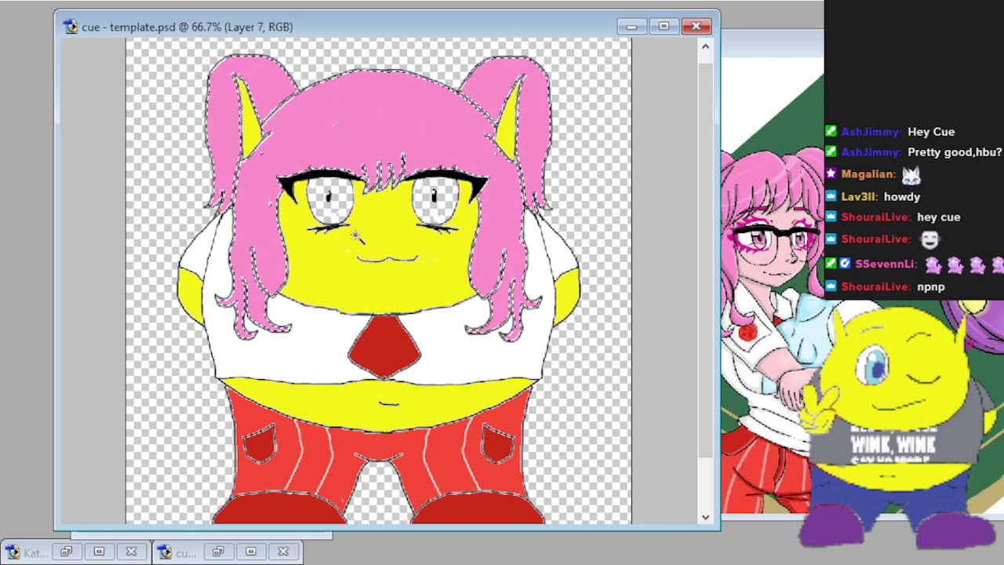
left_click(414, 237)
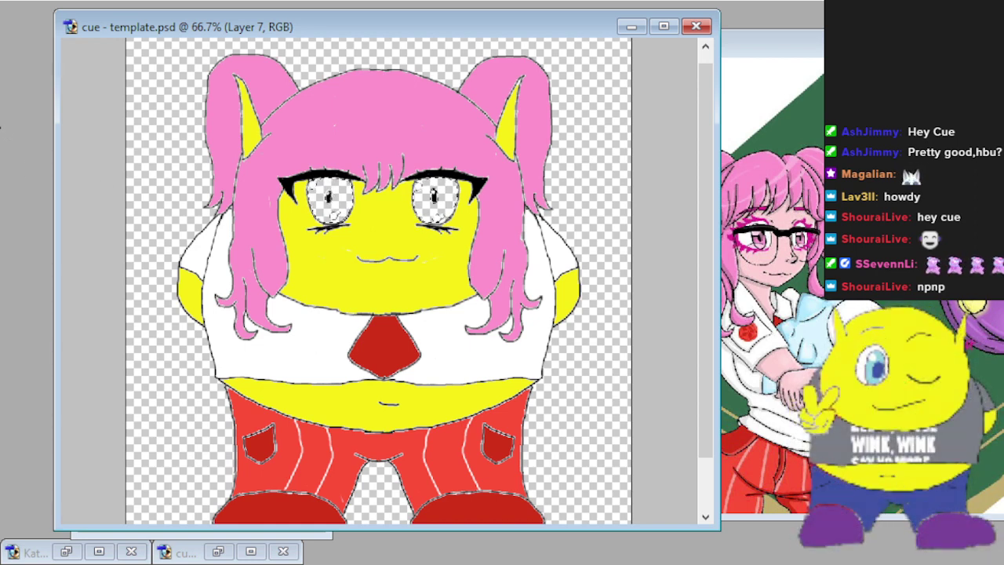
key("alt+BackSpace")
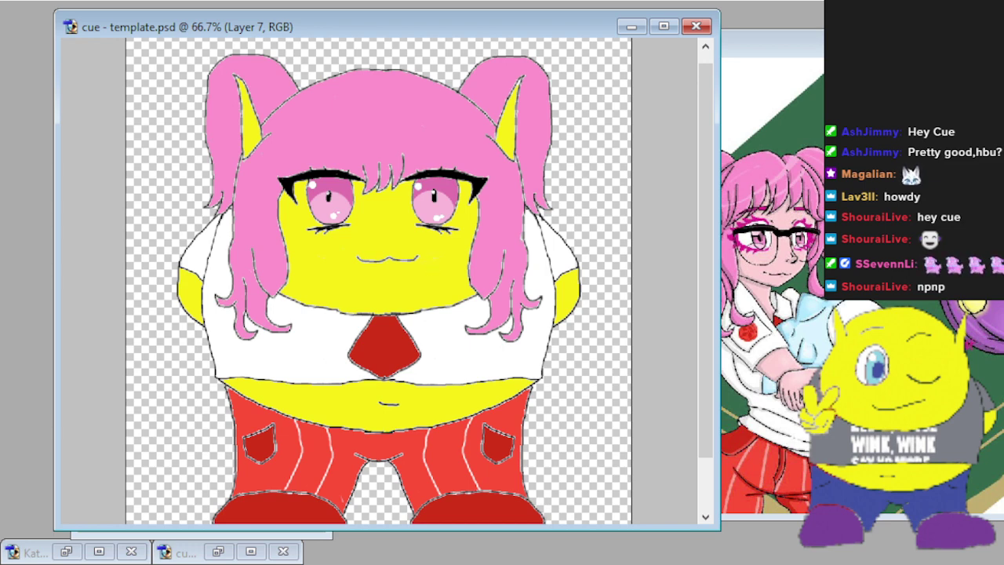
Select the transparent area around the character, compare the drawing with the spoonraider_.jpg reference and clear the selection.
left_click(135, 140)
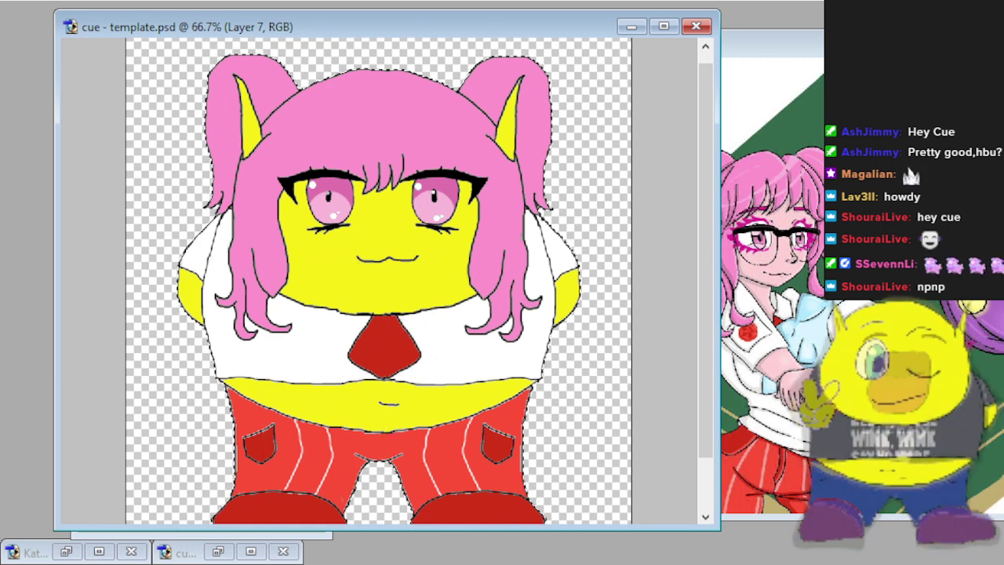
key("ctrl+Tab")
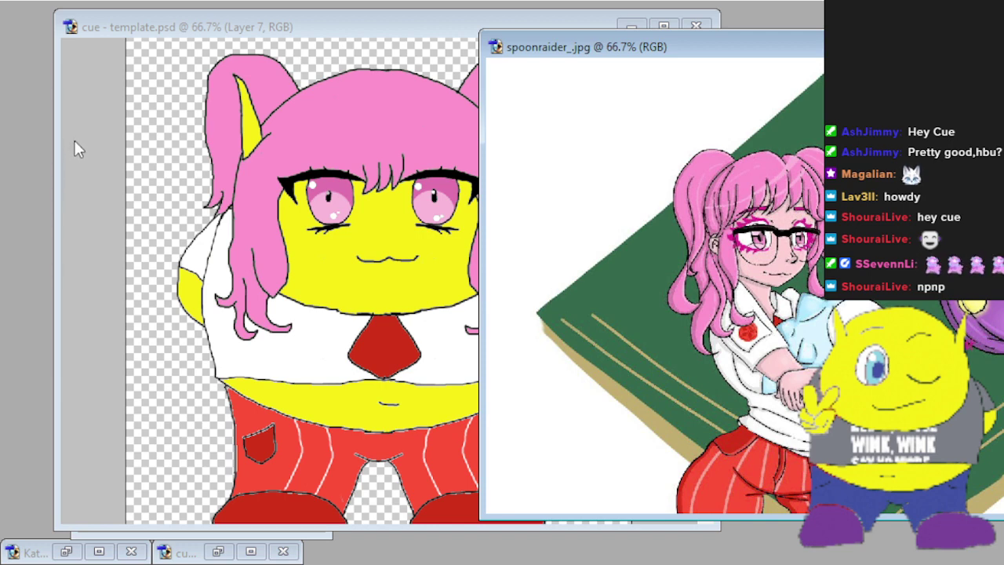
left_click(354, 34)
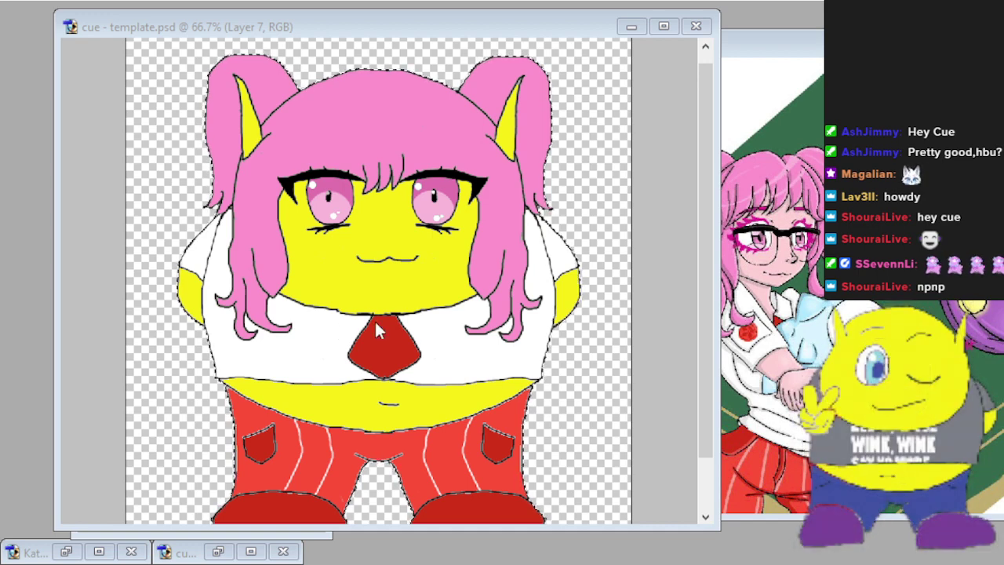
left_click(652, 237)
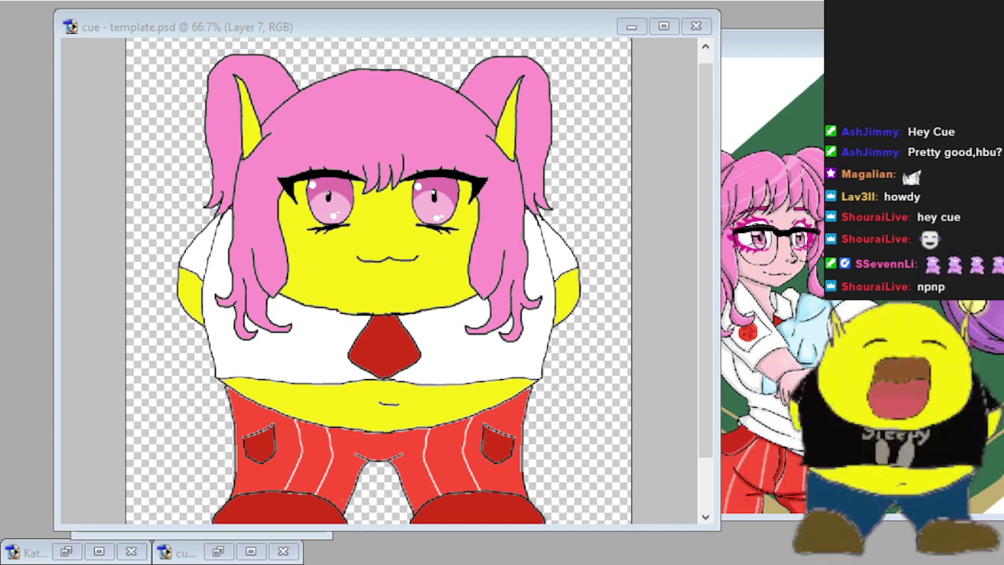
Close the spoonraider_.jpg reference and all the untitled scratch documents.
key("alt+Tab")
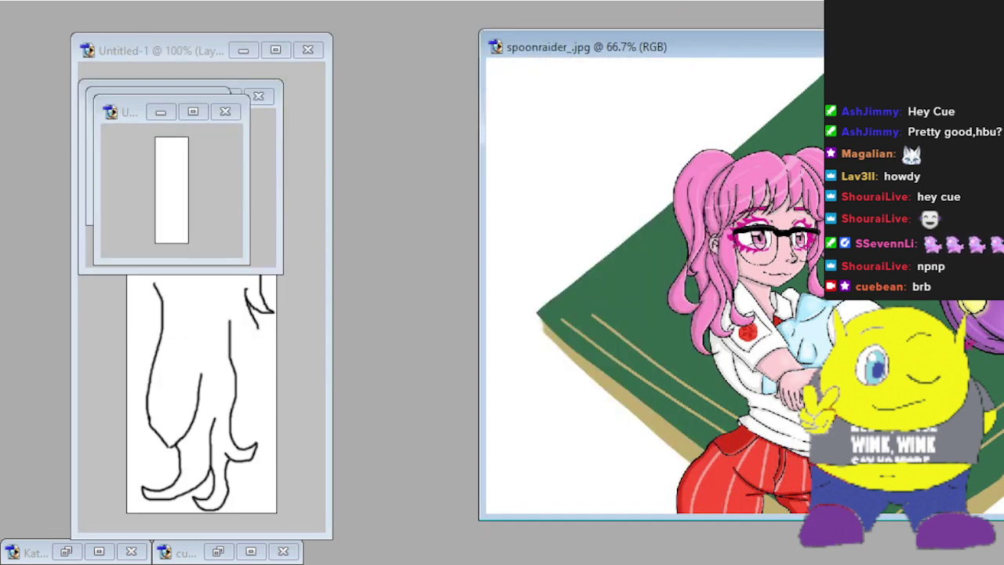
left_click_drag(866, 44, 411, 60)
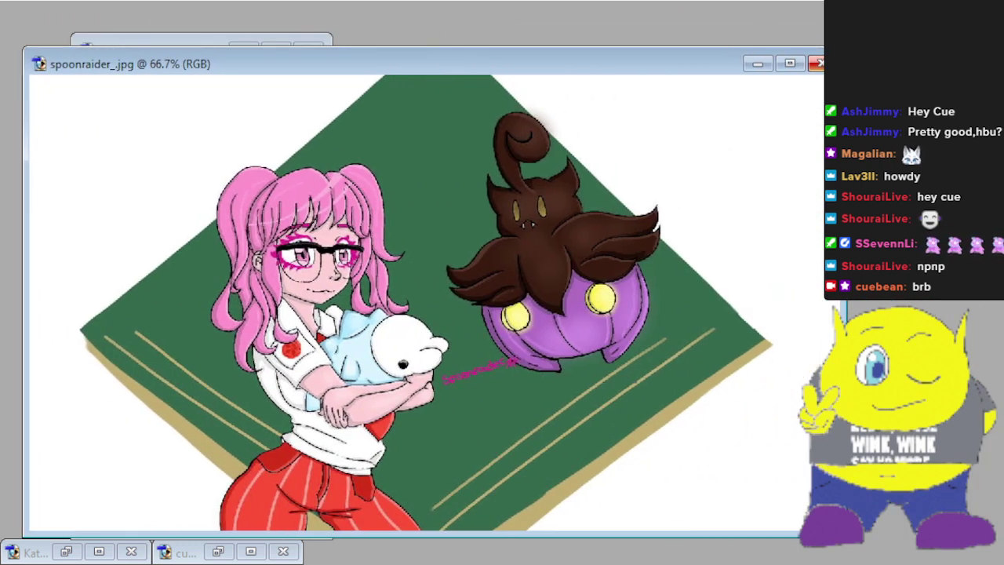
left_click(817, 63)
left_click(224, 112)
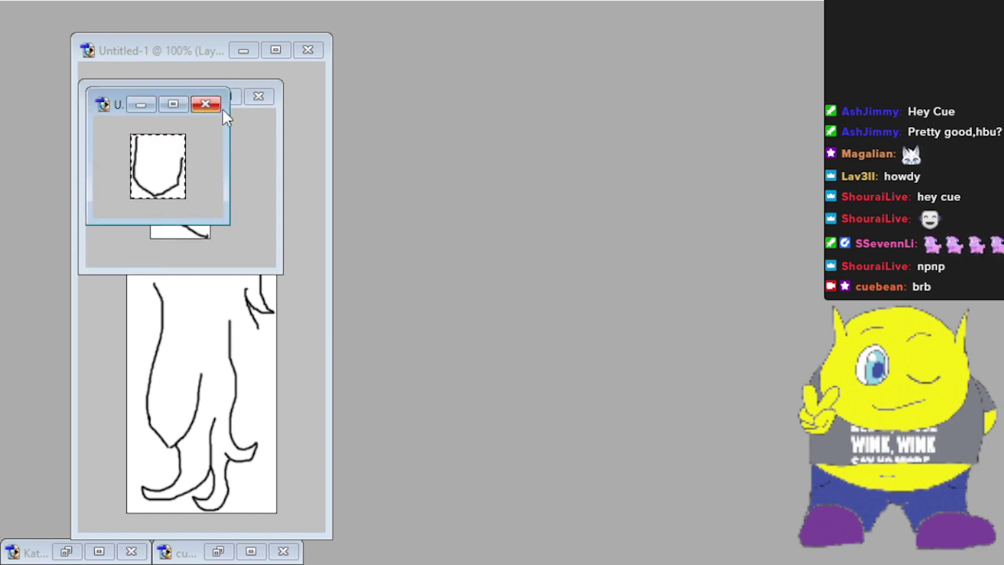
left_click(306, 143)
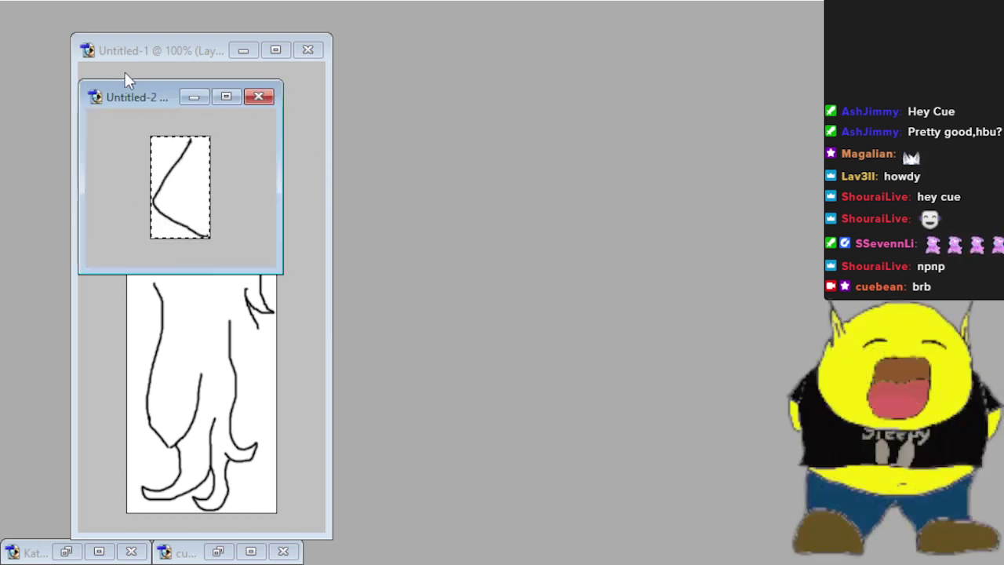
left_click(258, 95)
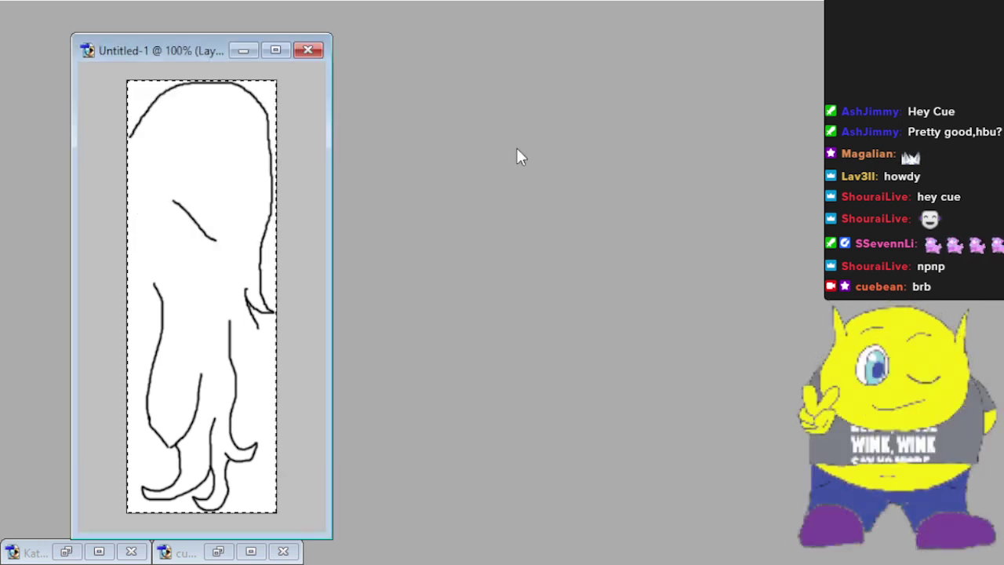
left_click(308, 49)
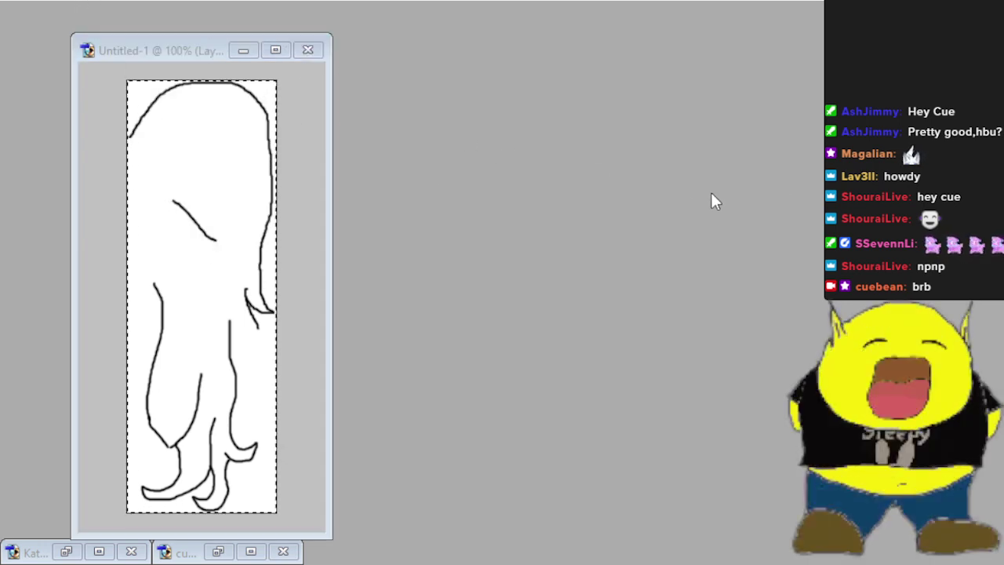
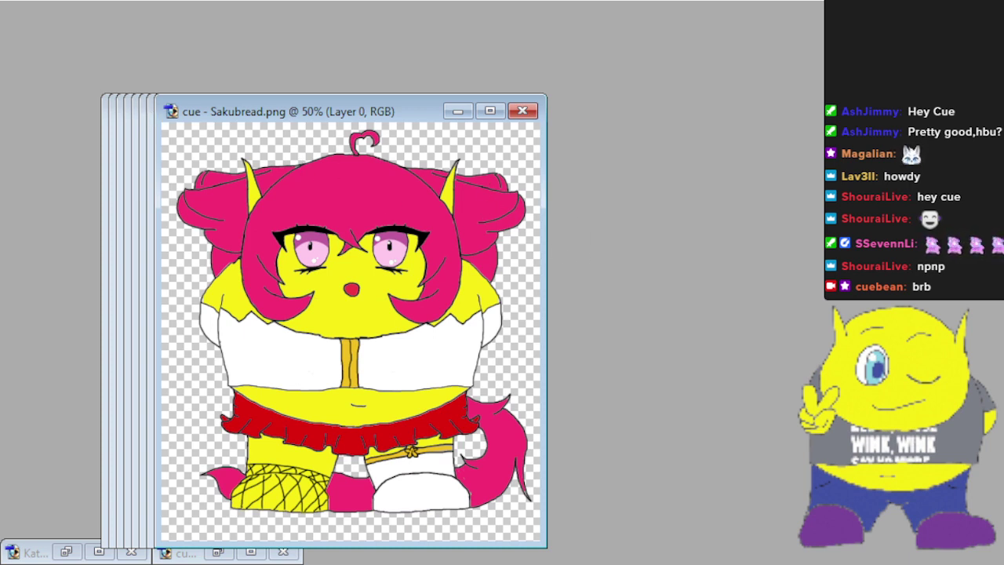
key("ctrl+Tab")
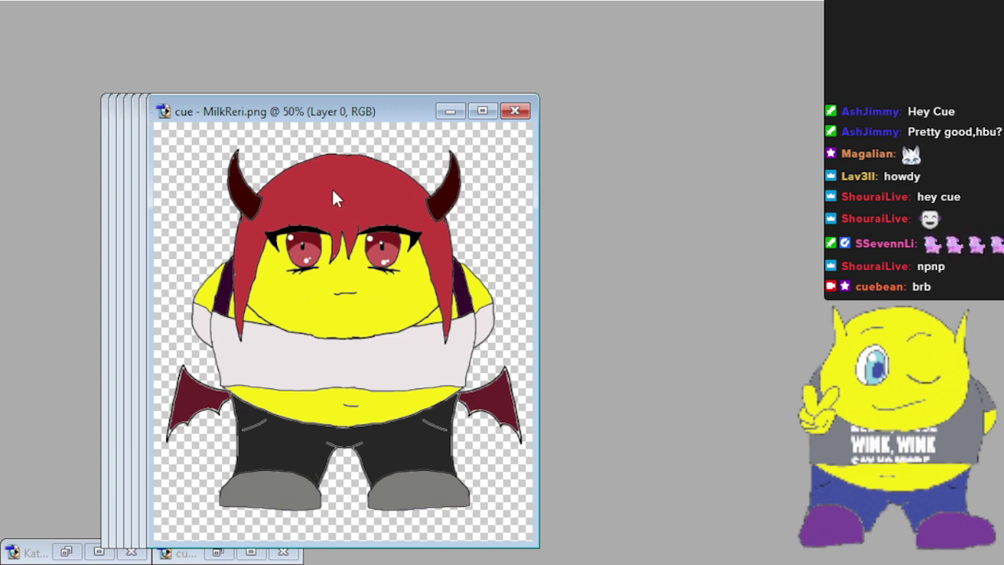
key("ctrl+minus")
key("ctrl+minus")
key("ctrl+minus")
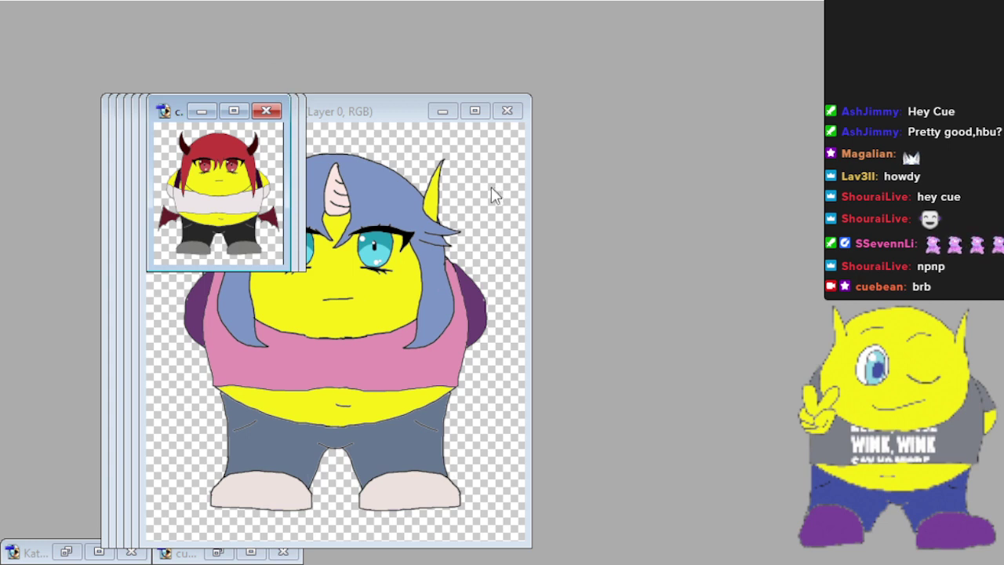
left_click(396, 112)
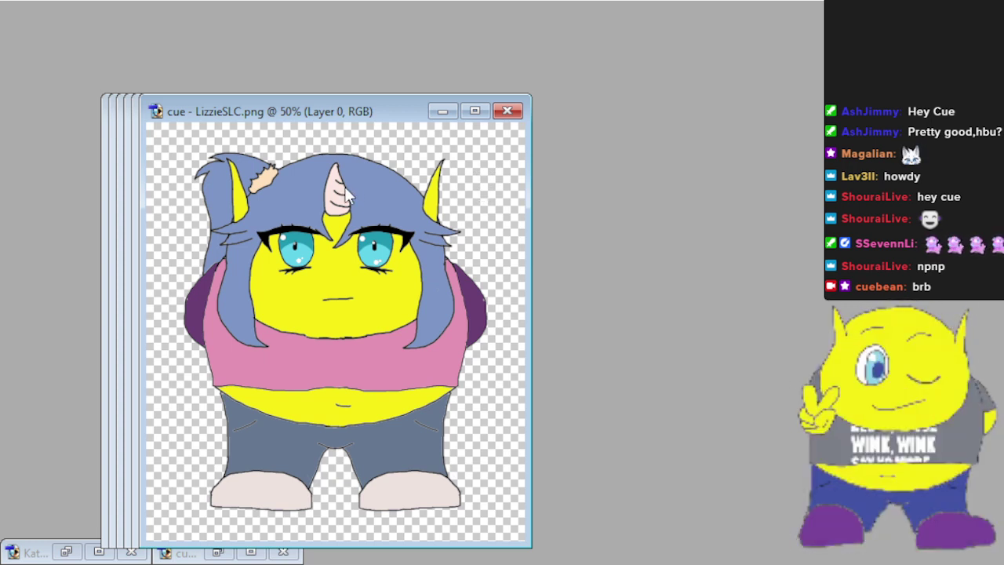
key("ctrl+w")
Zoom out the KawaiiKittenNyx, ItsShouTime and multicoloured-hair character images so their windows shrink to thumbnails.
left_click(396, 110)
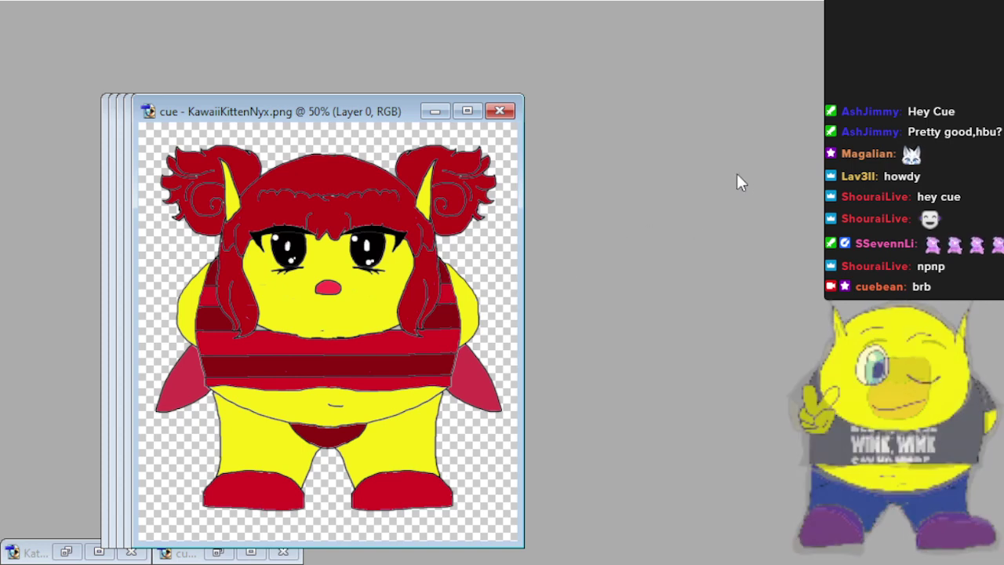
key("ctrl+minus")
key("ctrl+minus")
key("ctrl+minus")
left_click(353, 106)
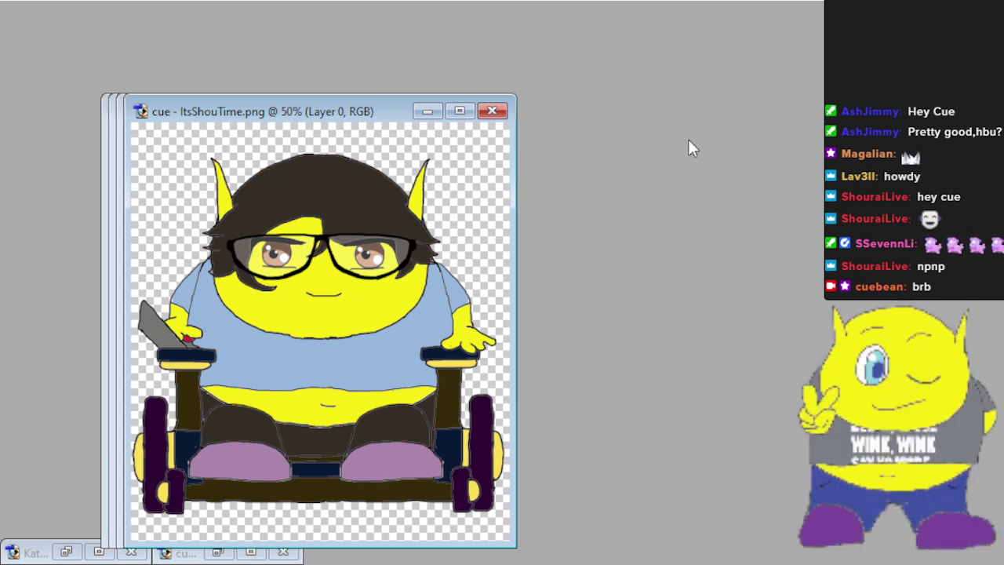
key("ctrl+minus")
left_click(365, 111)
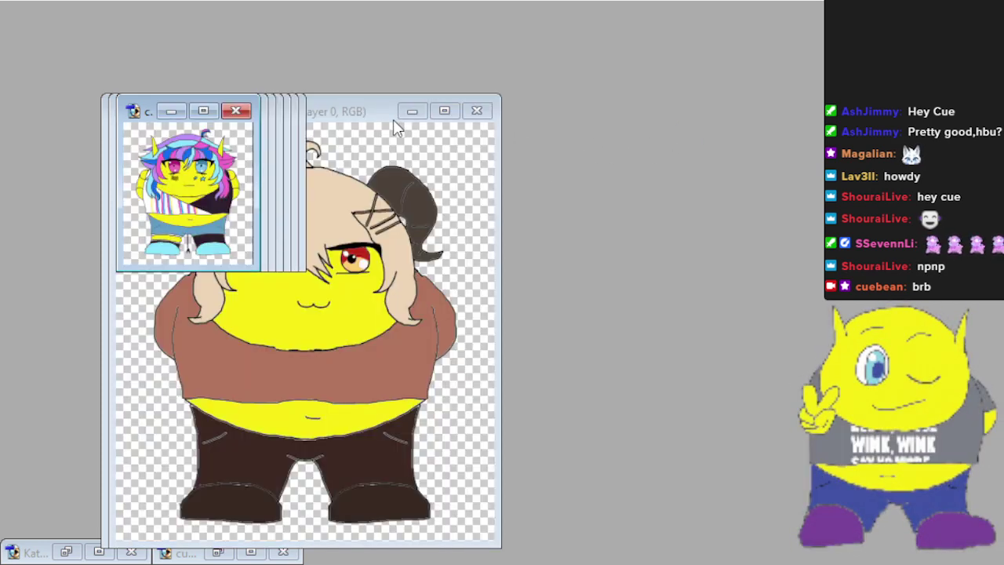
Reduce the GudakoVision and doeremi_ character images to the same small window size.
left_click(382, 116)
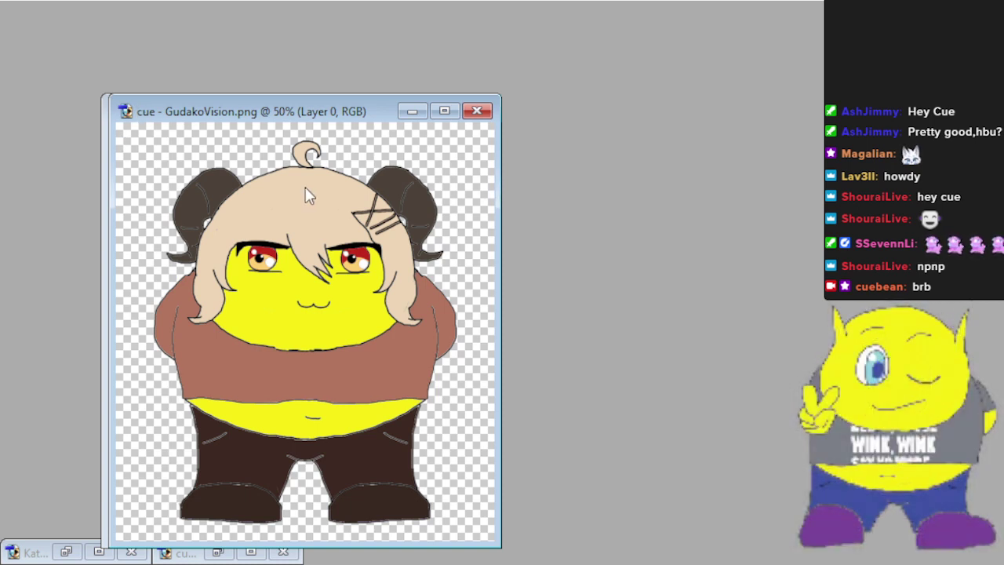
key("ctrl+minus")
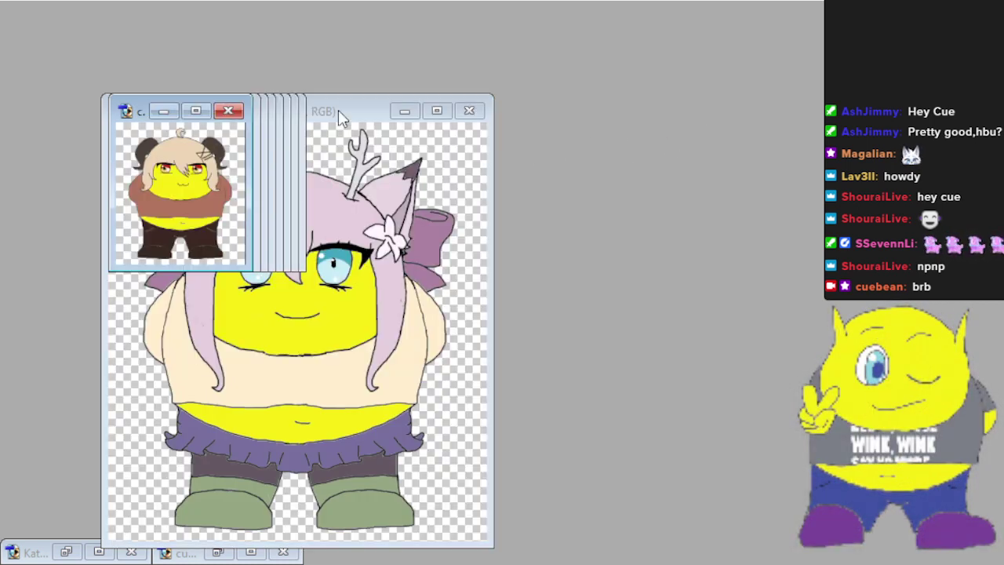
left_click(333, 127)
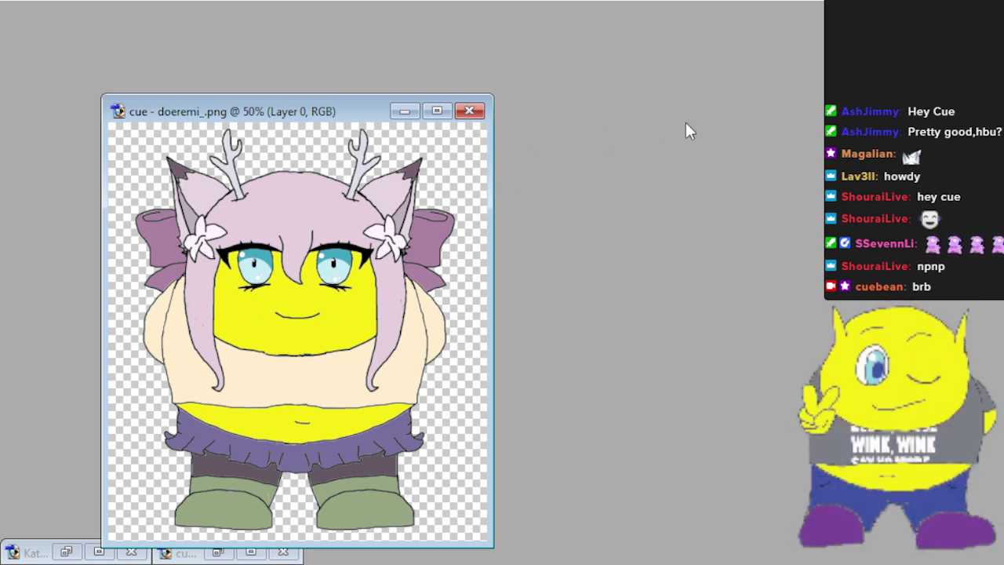
key("ctrl+minus")
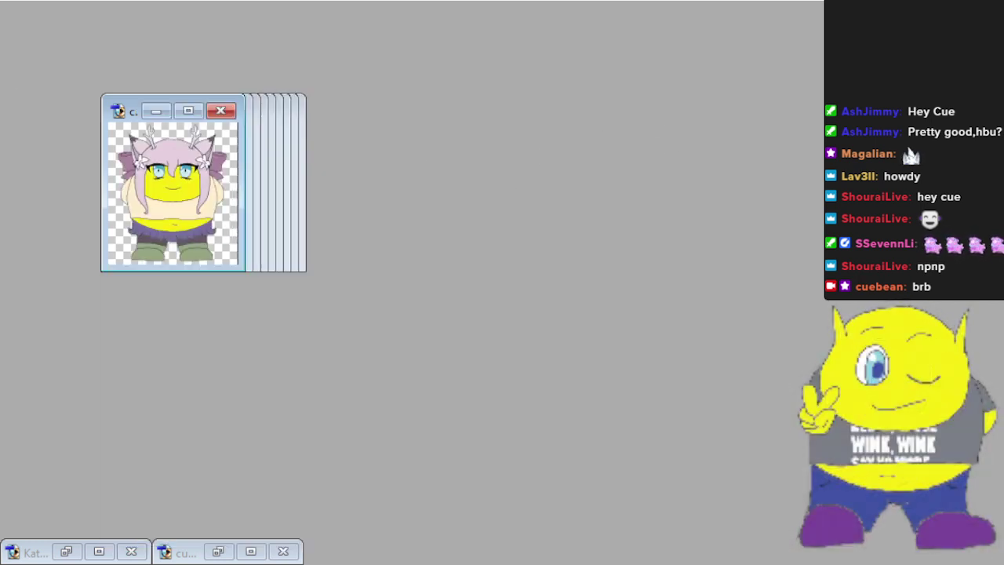
Open draw blank.psd, place it beside the character images and replace "34 Adorable" in its title with "39".
left_click(105, 36)
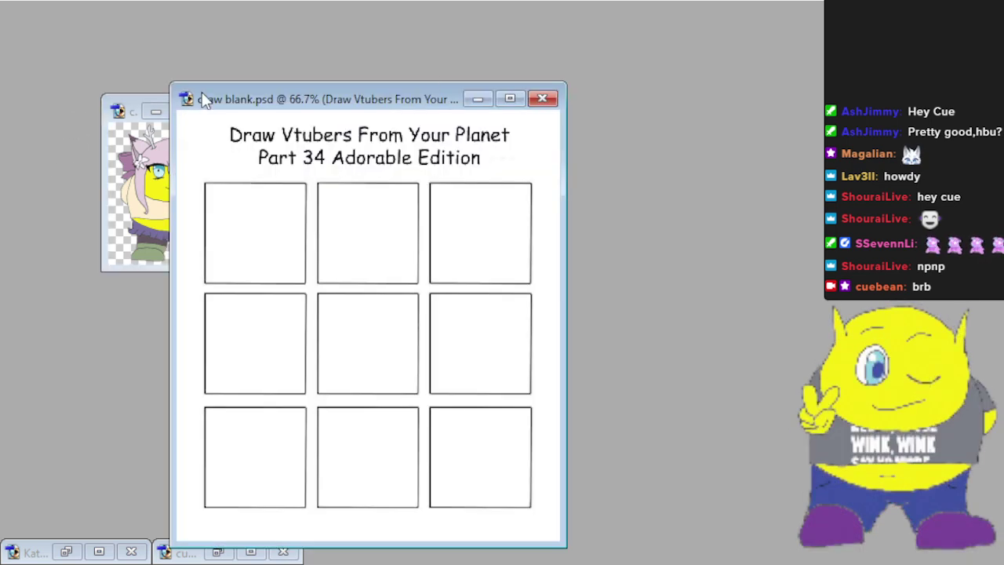
left_click_drag(416, 110, 698, 57)
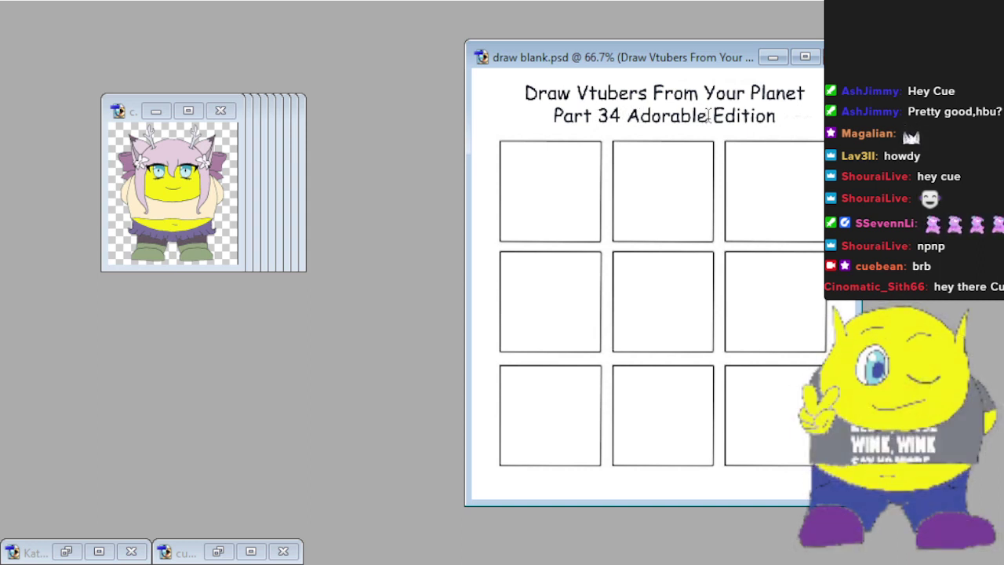
key("BackSpace")
key("BackSpace")
key("BackSpace")
key("BackSpace")
key("BackSpace")
key("BackSpace")
key("BackSpace")
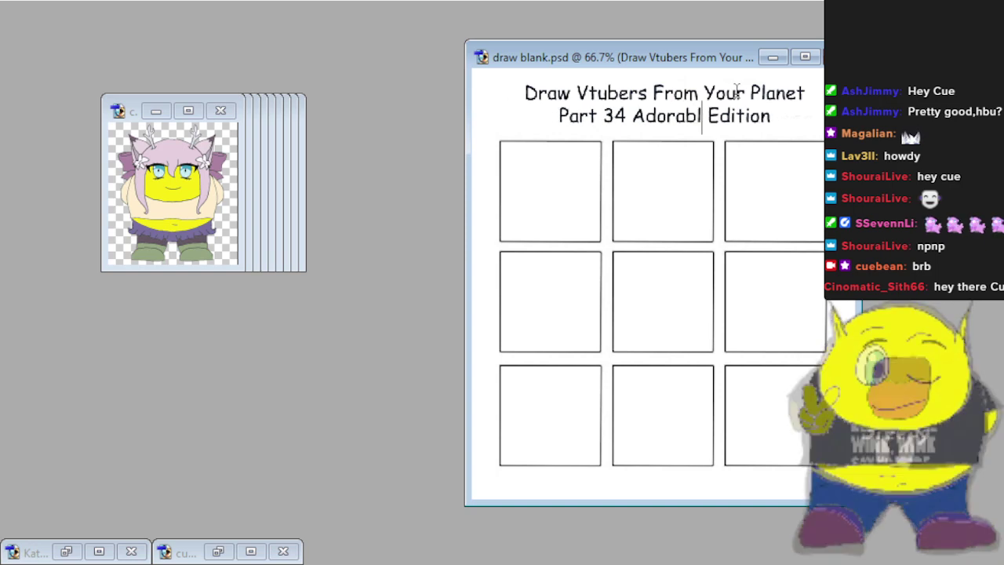
key("BackSpace")
key("BackSpace")
key("BackSpace")
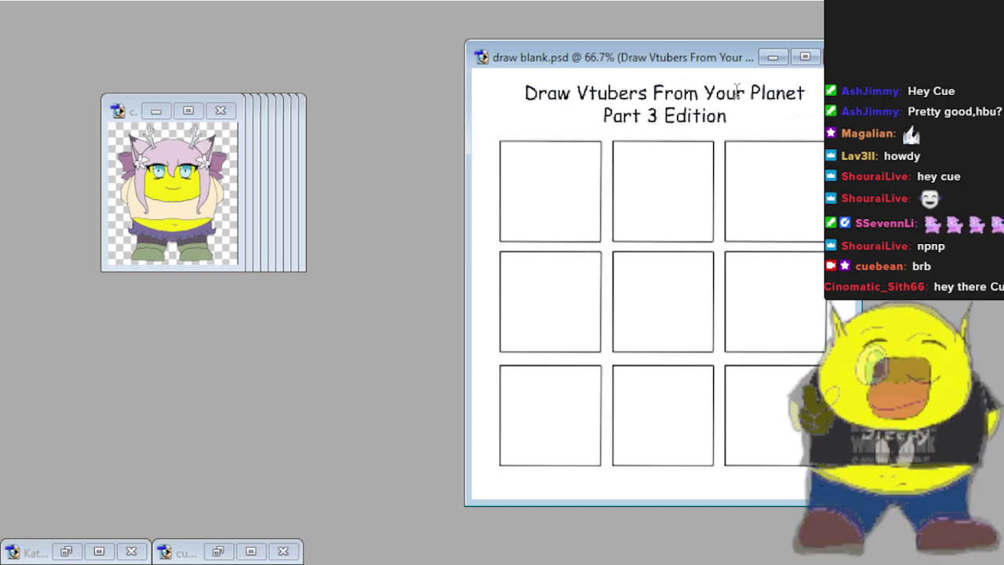
type("9")
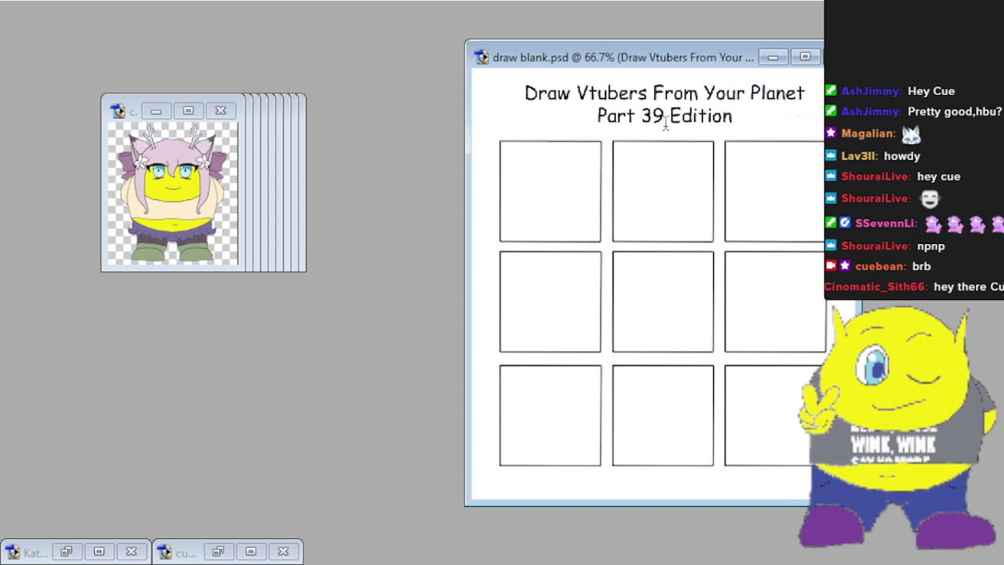
Insert the word "Captivating" between "39" and "Edition" in the title.
type("captivating")
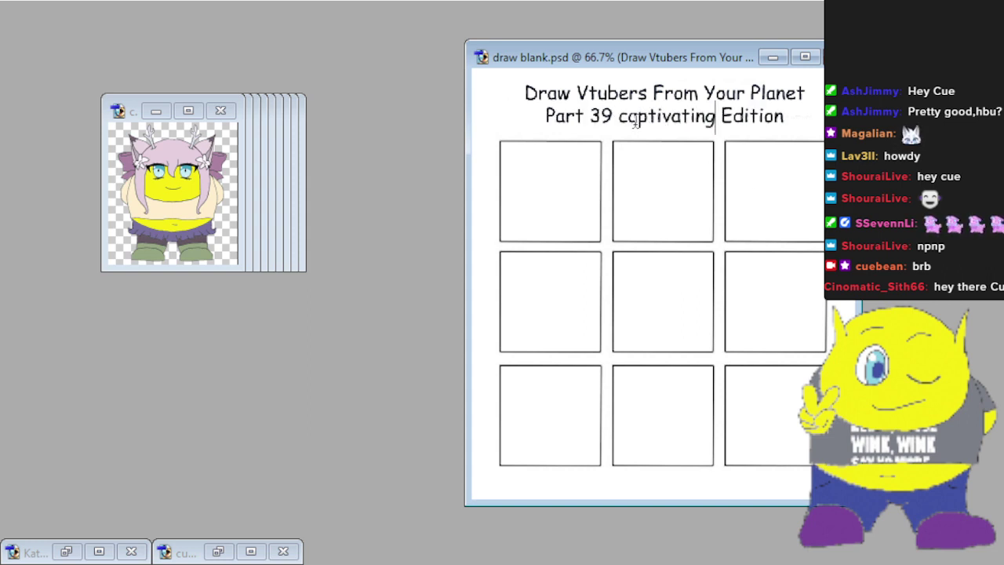
left_click(629, 118)
key("BackSpace")
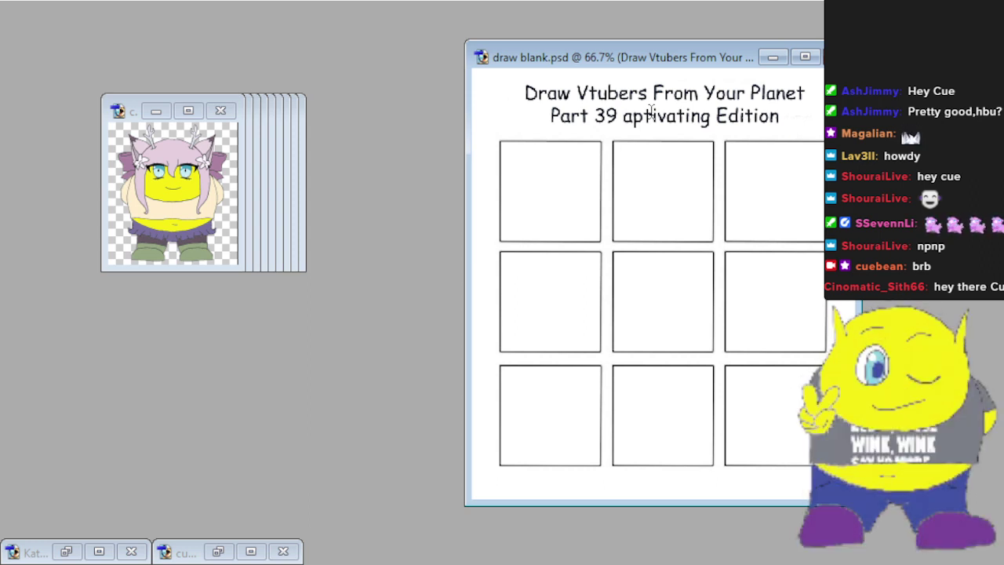
type("C")
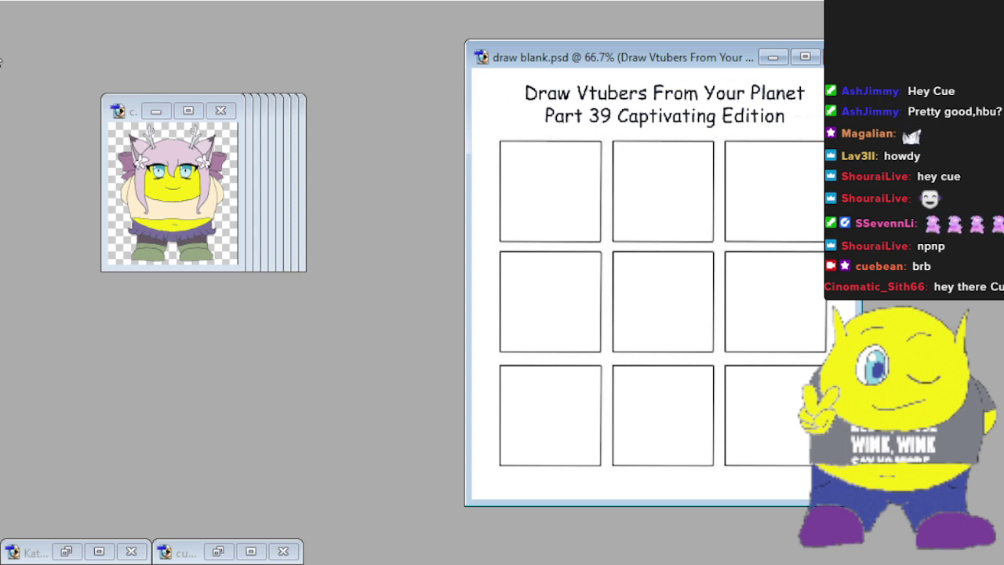
Copy the doeremi_ character into draw blank.psd, clip it to the grid cells and centre its face in the first cell.
left_click(183, 200)
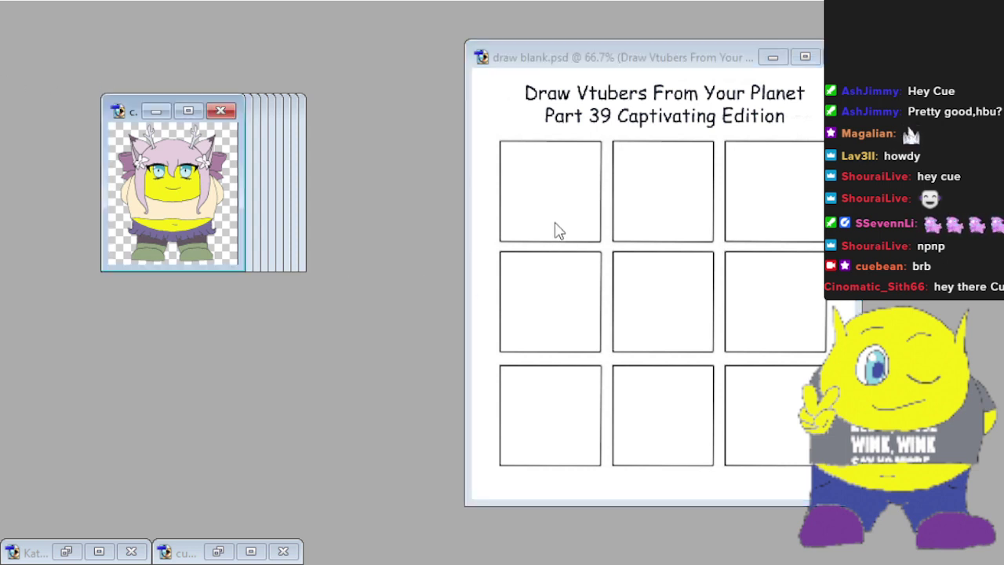
mouse_move(228, 179)
left_mouse_down()
mouse_move(572, 256)
mouse_move(563, 246)
left_mouse_up()
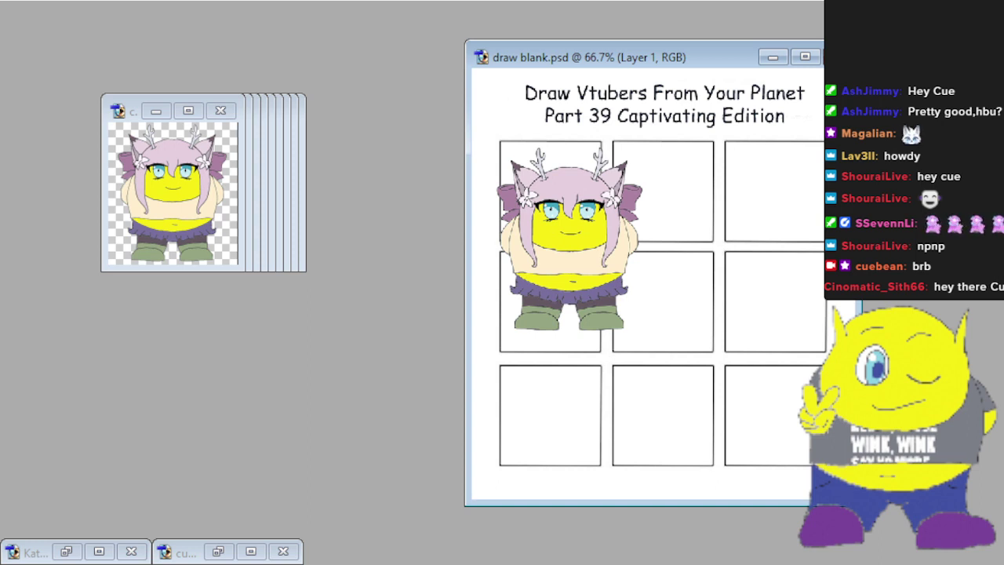
key("ctrl+alt+g")
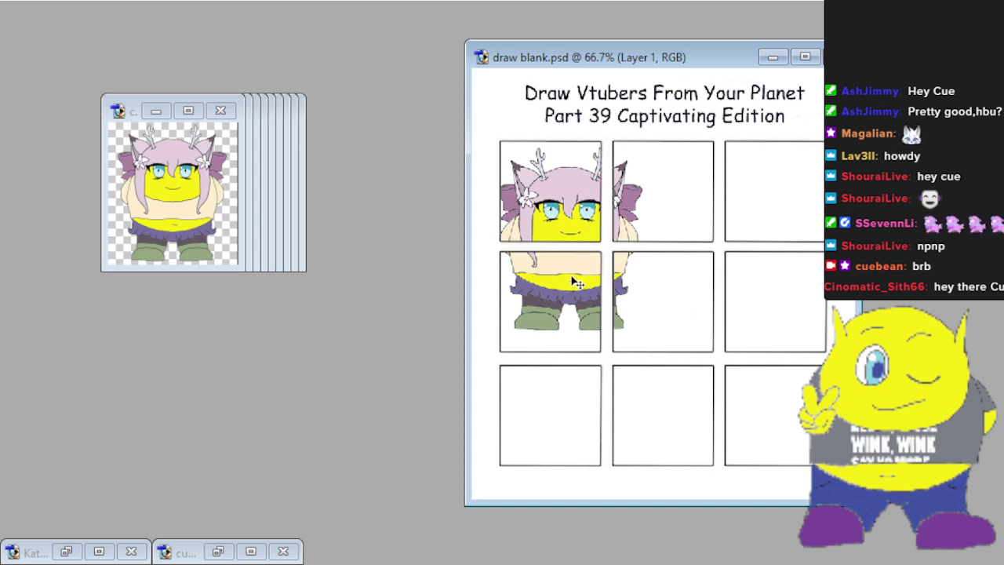
left_click_drag(568, 271, 545, 249)
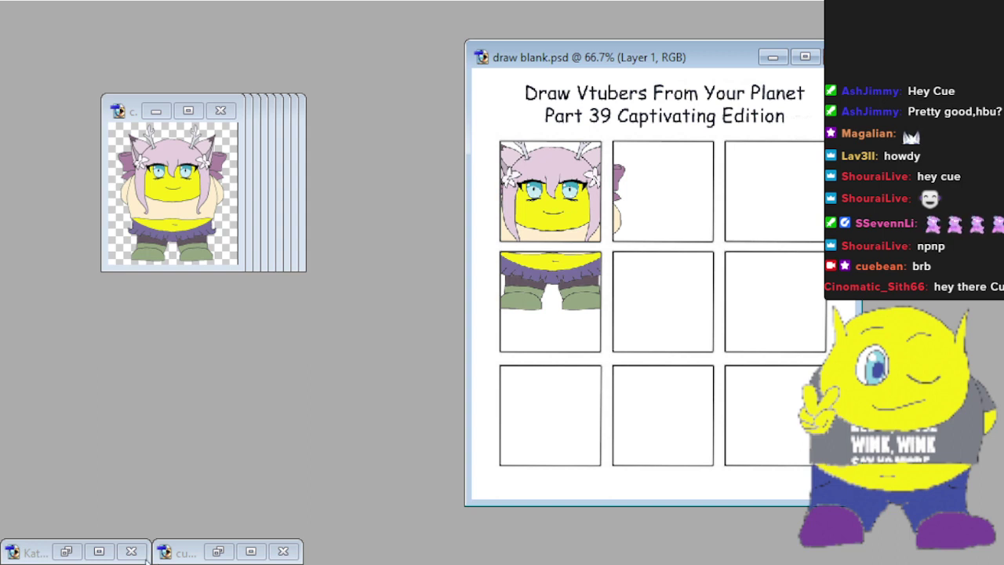
Close the two minimised documents and return to draw blank.psd.
left_click(133, 553)
left_click(284, 552)
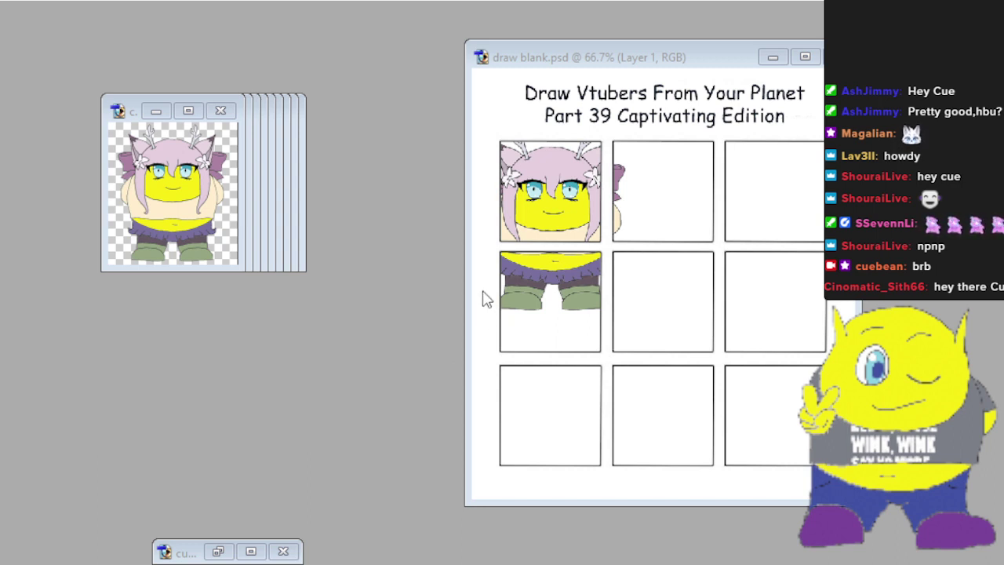
left_click(639, 193)
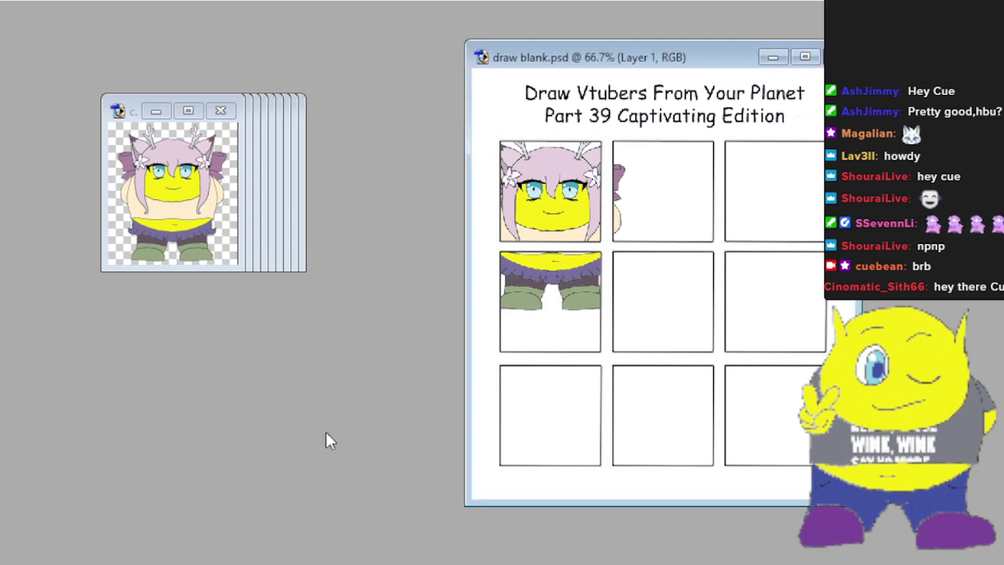
Minimise the doeremi_ image and place the GudakoVision character's face in the middle cell of the grid's last row.
left_click(156, 112)
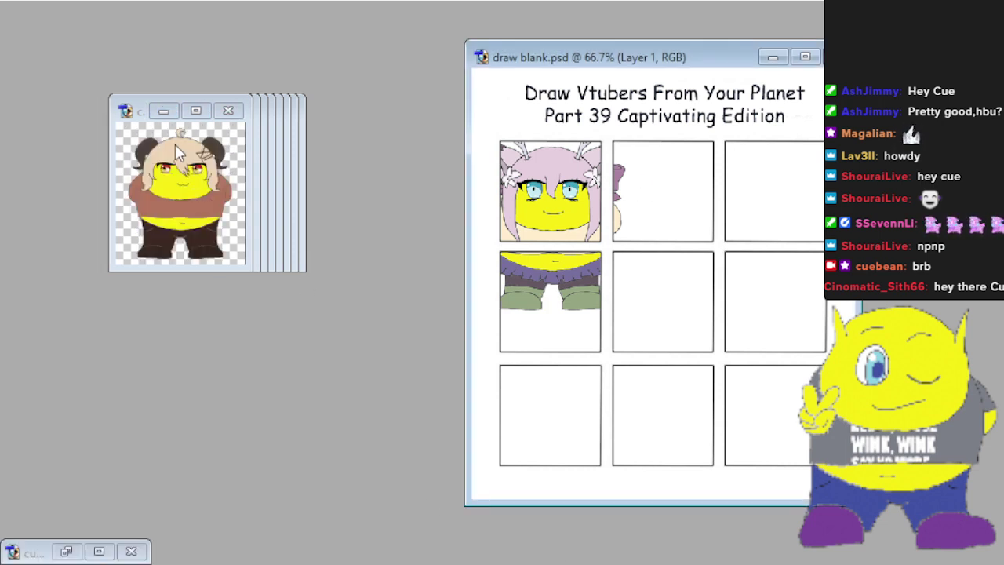
left_click(181, 192)
mouse_move(167, 210)
left_mouse_down()
mouse_move(640, 363)
mouse_move(646, 354)
mouse_move(657, 375)
mouse_move(646, 406)
mouse_move(656, 428)
left_mouse_up()
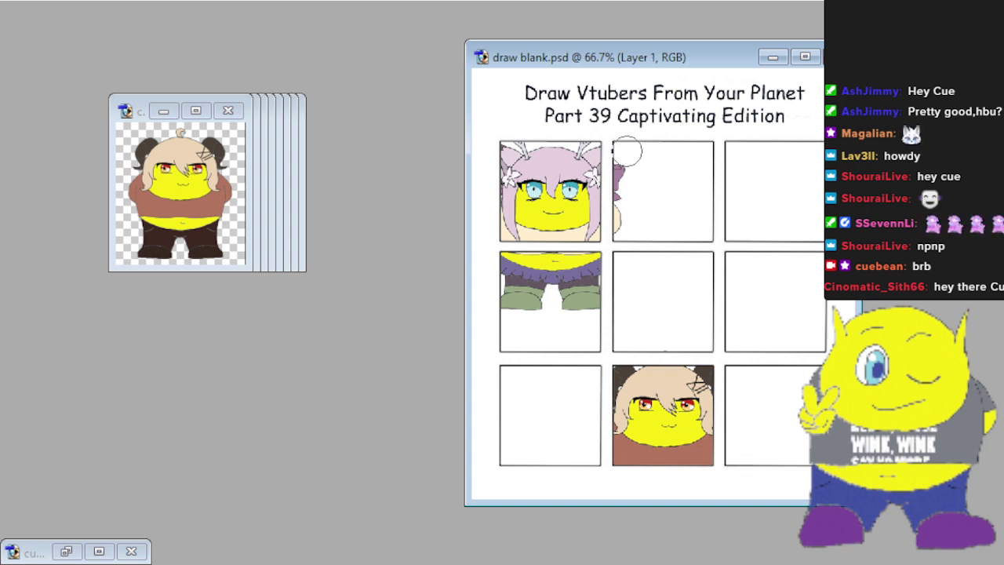
Erase the parts of the doeremi_ character that spill into neighbouring cells and minimise the GudakoVision image.
mouse_move(622, 152)
left_mouse_down()
mouse_move(625, 237)
mouse_move(581, 263)
mouse_move(497, 264)
mouse_move(611, 287)
mouse_move(491, 287)
mouse_move(582, 303)
left_mouse_up()
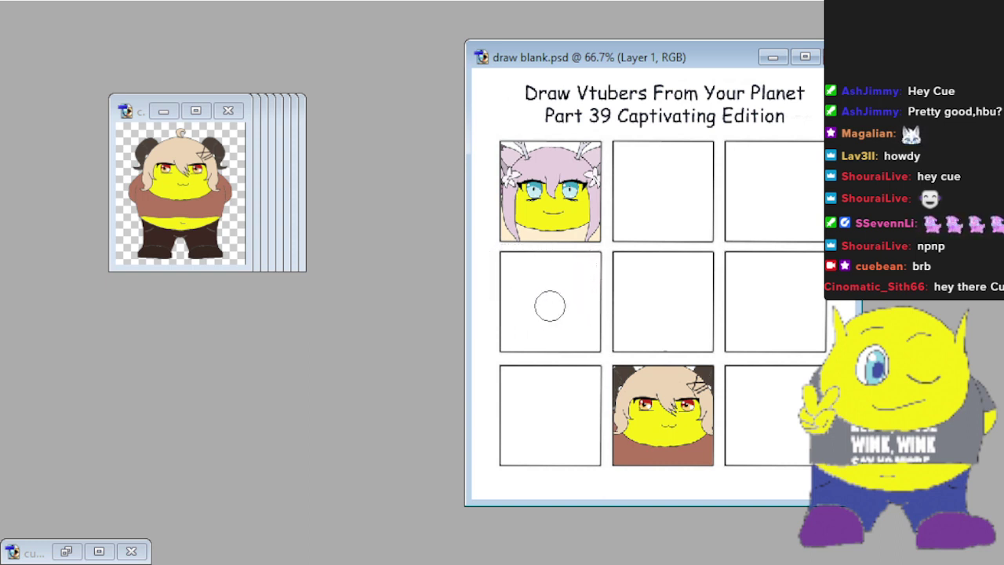
left_click(163, 110)
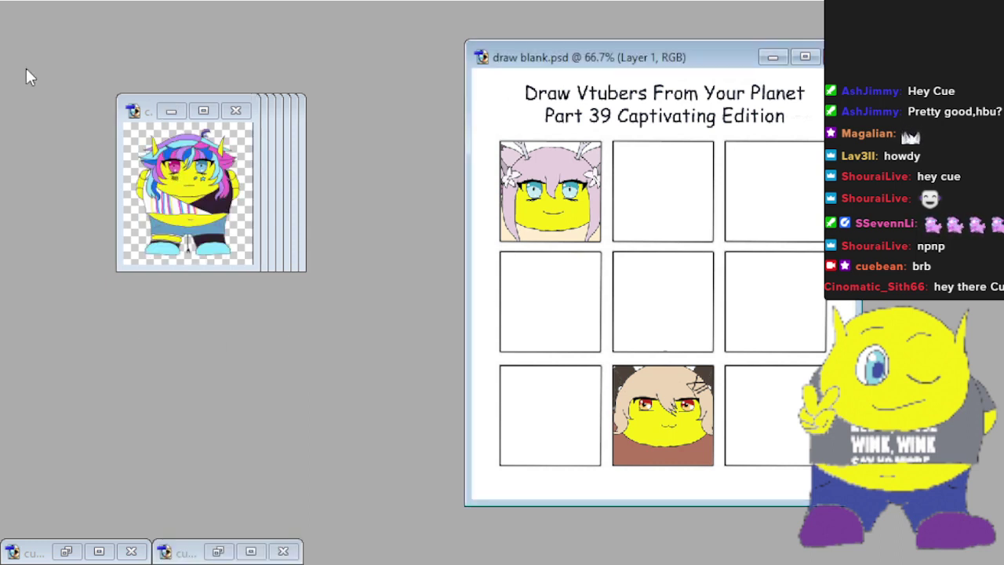
Place the multicoloured-haired character's face in the first row's last cell with its overflow erased, and minimise its source image.
left_click(186, 194)
mouse_move(188, 195)
left_mouse_down()
mouse_move(663, 272)
mouse_move(698, 290)
mouse_move(741, 290)
mouse_move(745, 223)
left_mouse_up()
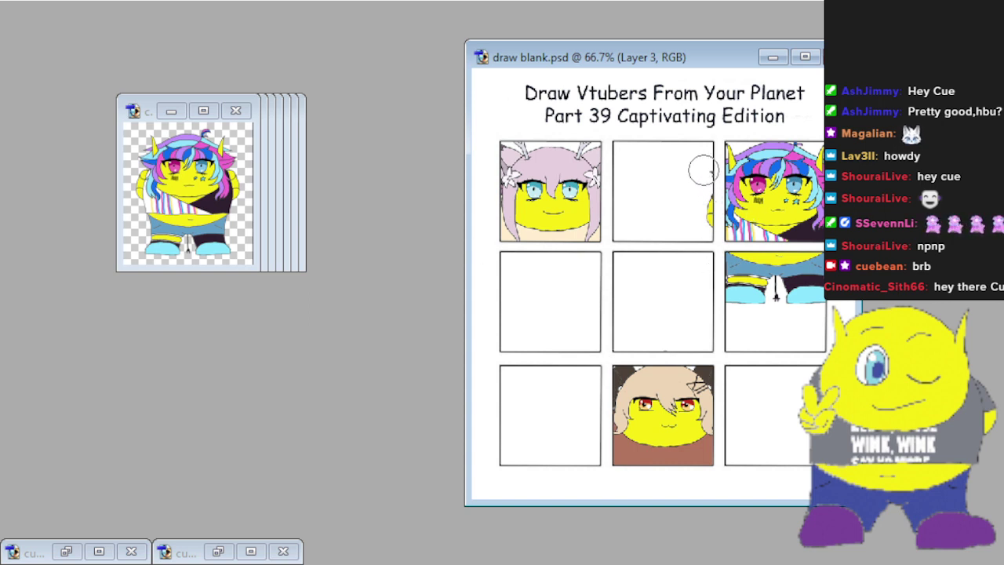
mouse_move(700, 171)
left_mouse_down()
mouse_move(694, 261)
mouse_move(819, 263)
mouse_move(810, 276)
mouse_move(726, 281)
mouse_move(719, 290)
mouse_move(819, 291)
left_mouse_up()
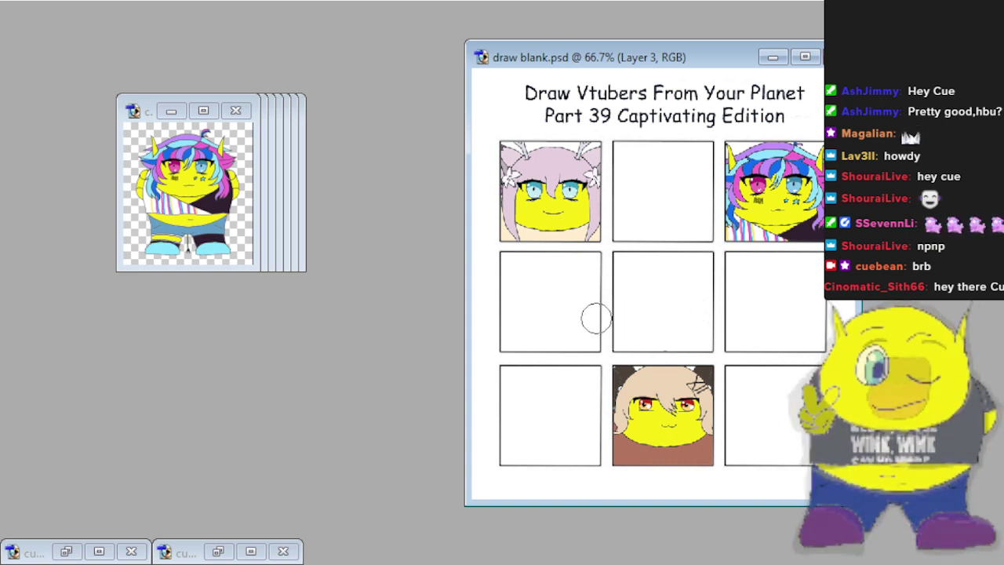
left_click(175, 114)
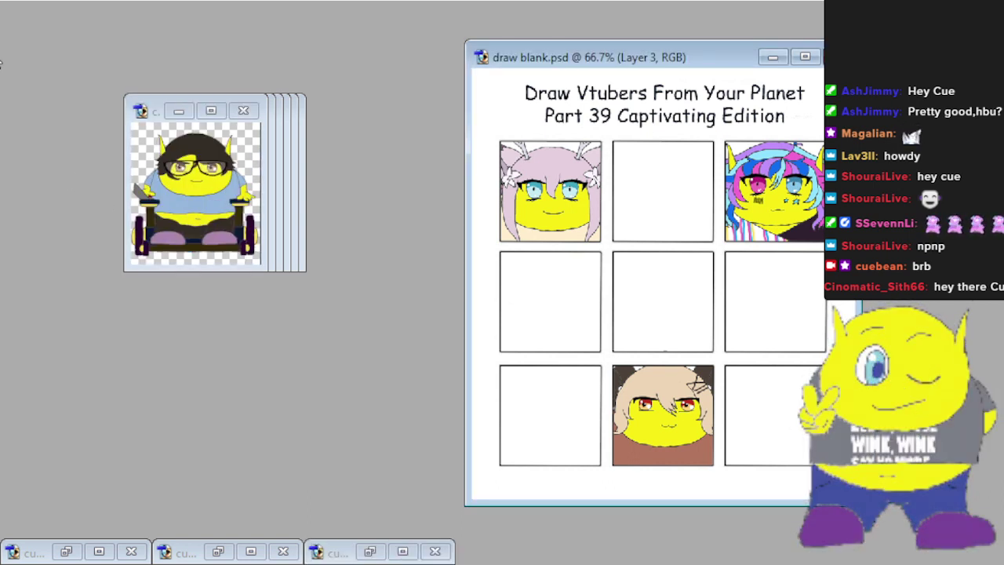
Place the dark-haired character with glasses in the first row's middle cell with the wheelchair overflow erased, and minimise its source image.
left_click_drag(182, 188, 672, 210)
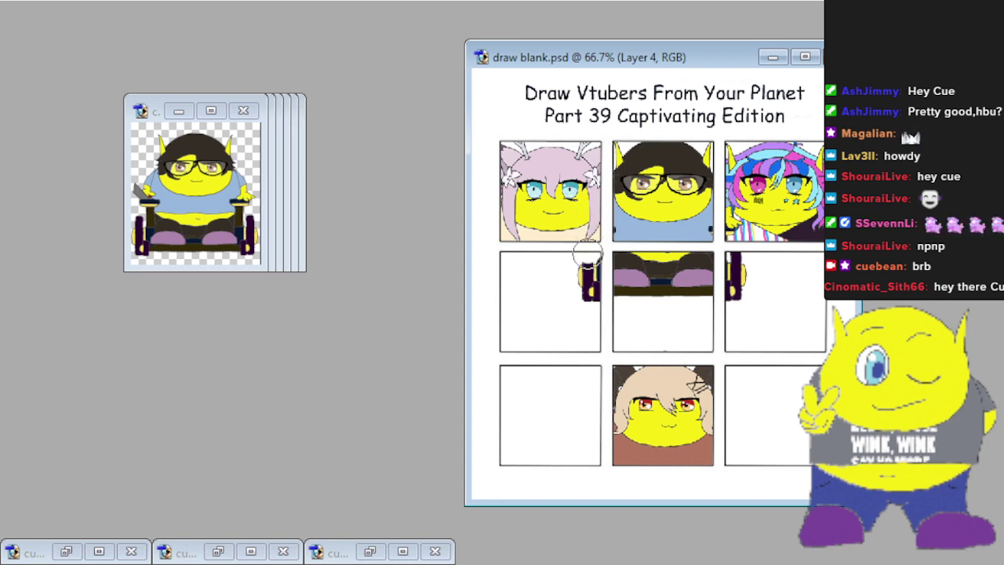
mouse_move(582, 287)
left_mouse_down()
mouse_move(773, 299)
mouse_move(697, 284)
mouse_move(600, 283)
mouse_move(648, 269)
mouse_move(763, 270)
mouse_move(754, 265)
mouse_move(614, 265)
left_mouse_up()
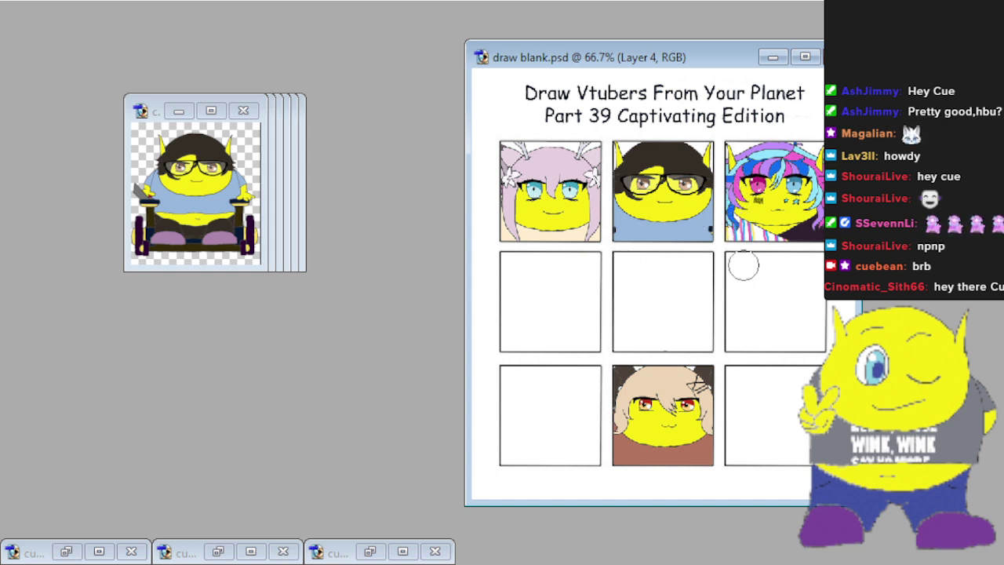
left_click(179, 112)
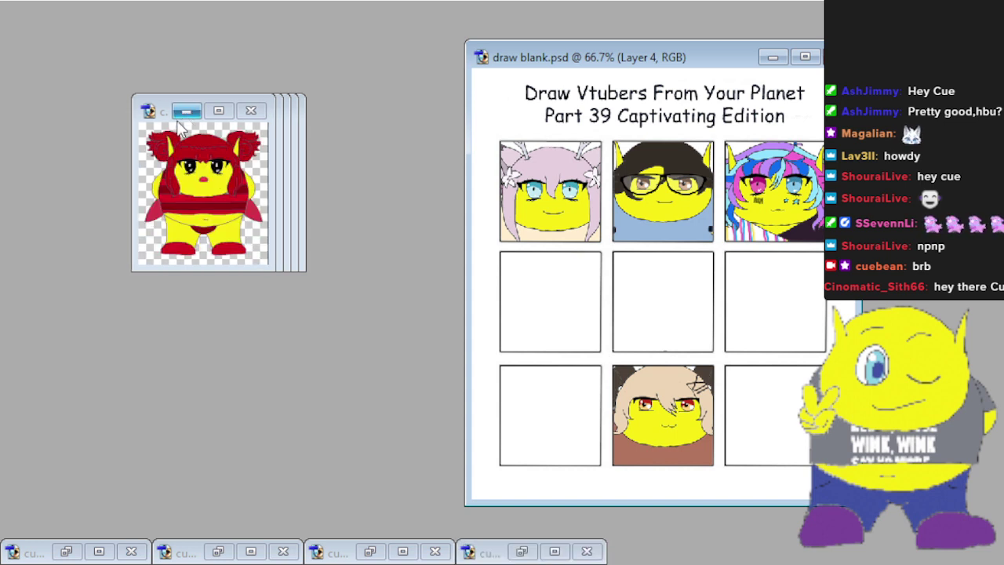
Place the red-haired character with two buns in the grid's centre cell with its overflow erased, and minimise its source image.
left_click(189, 167)
mouse_move(205, 201)
left_mouse_down()
mouse_move(659, 361)
mouse_move(694, 338)
mouse_move(682, 306)
mouse_move(660, 316)
left_mouse_up()
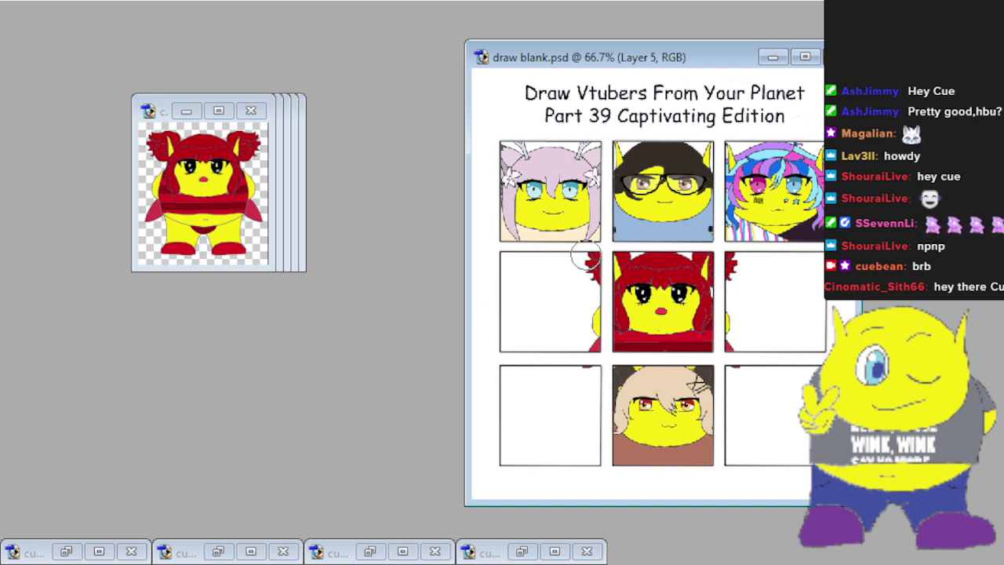
mouse_move(585, 256)
left_mouse_down()
mouse_move(585, 365)
mouse_move(596, 377)
left_mouse_up()
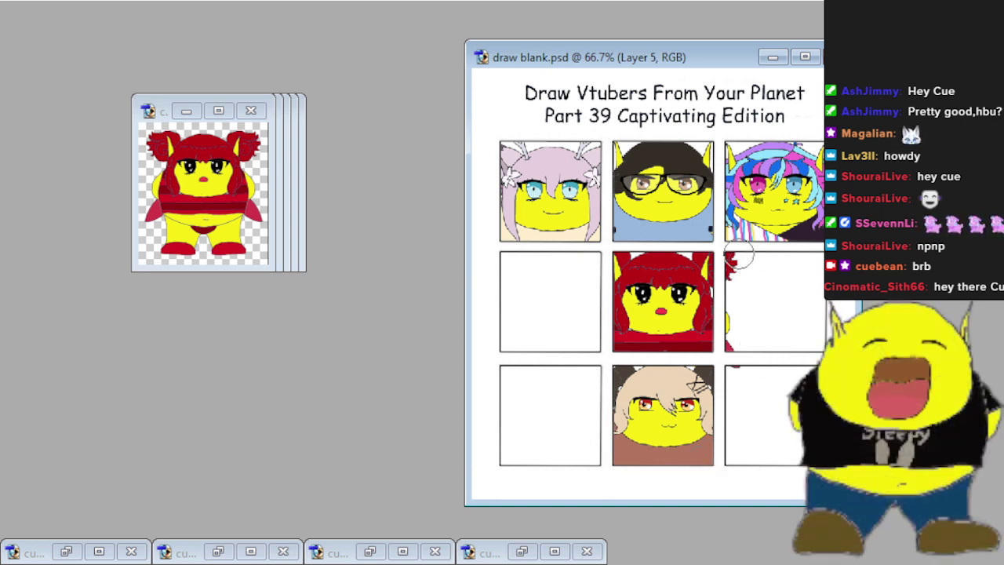
left_click_drag(740, 256, 740, 403)
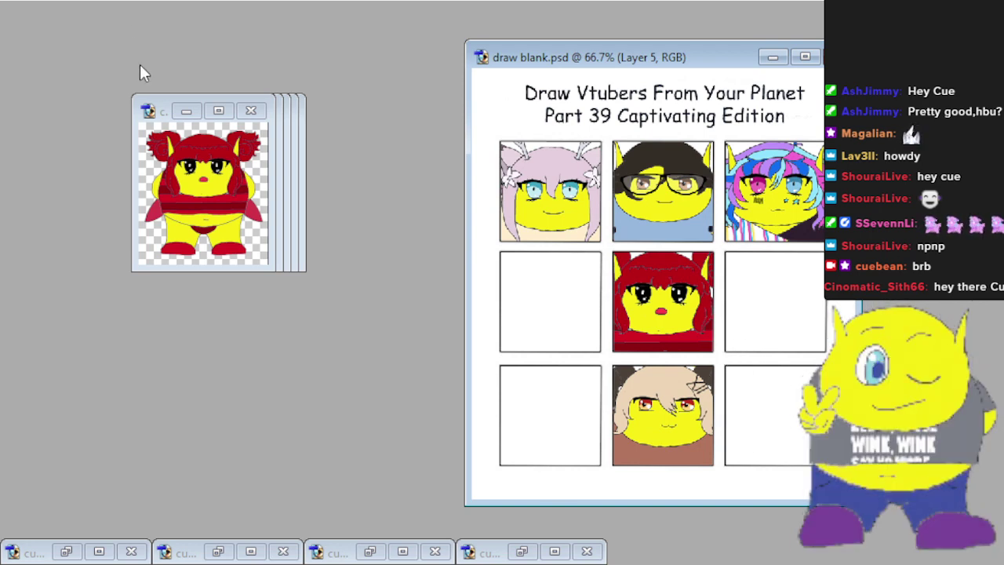
left_click(186, 110)
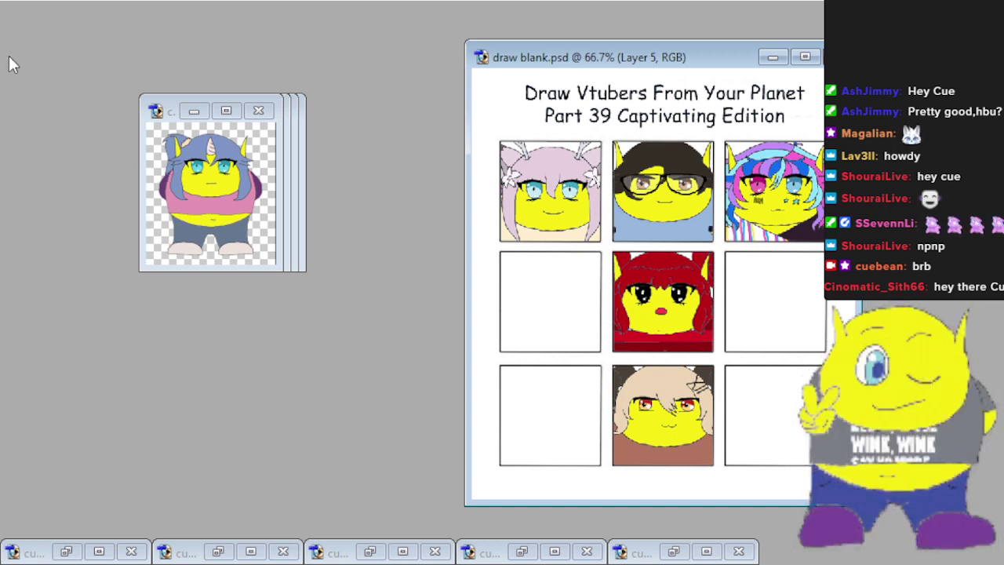
Place the blue-haired unicorn character's face in the second row's first cell with its overflow erased, and minimise its source image.
left_click_drag(203, 174, 551, 307)
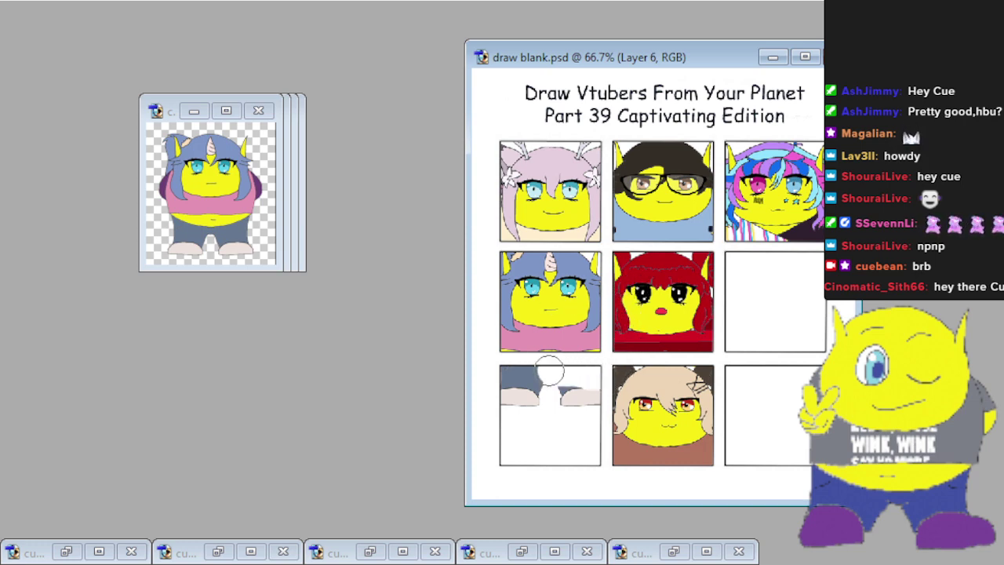
mouse_move(549, 373)
left_mouse_down()
mouse_move(511, 376)
mouse_move(601, 392)
mouse_move(602, 401)
left_mouse_up()
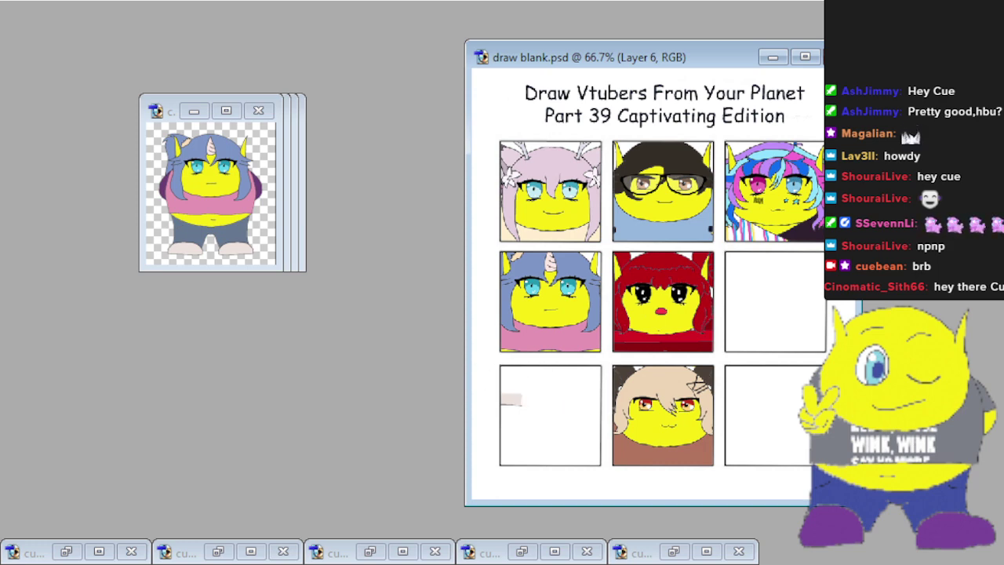
mouse_move(506, 402)
left_mouse_down()
mouse_move(486, 414)
mouse_move(502, 374)
mouse_move(497, 403)
left_mouse_up()
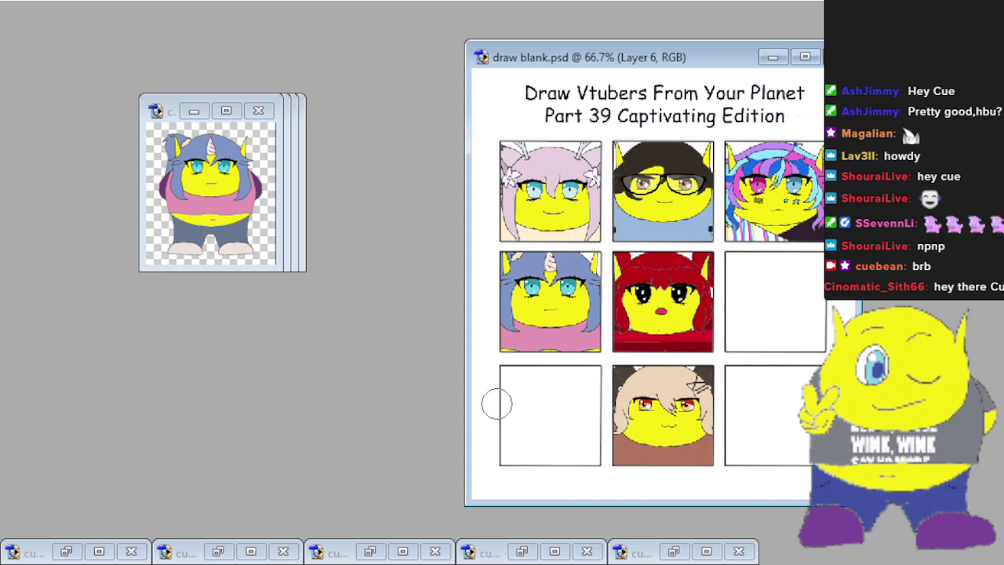
left_click(194, 111)
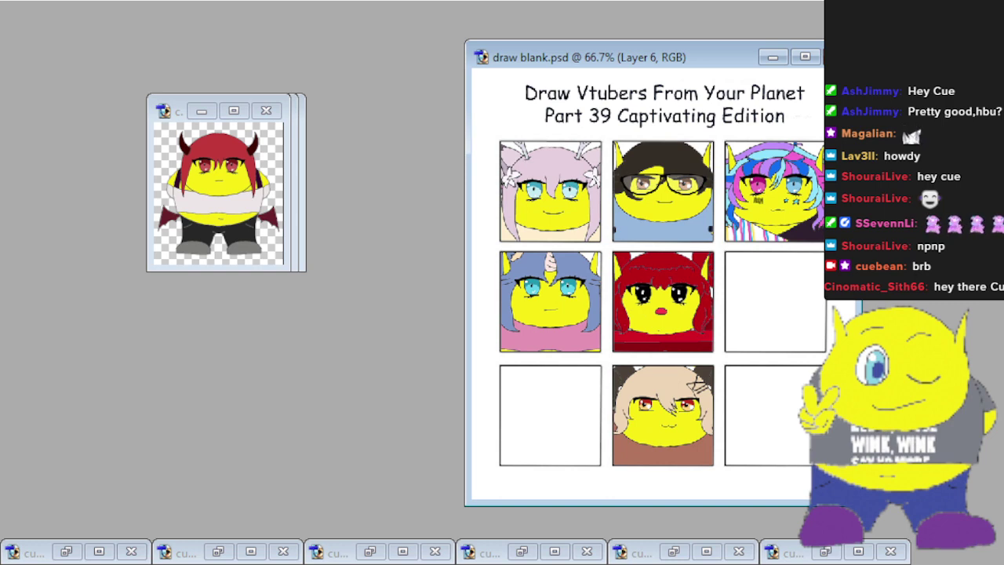
Place the red-haired character with dark horns in the second row's last cell with its overflow erased, and minimise its source image.
left_click(233, 185)
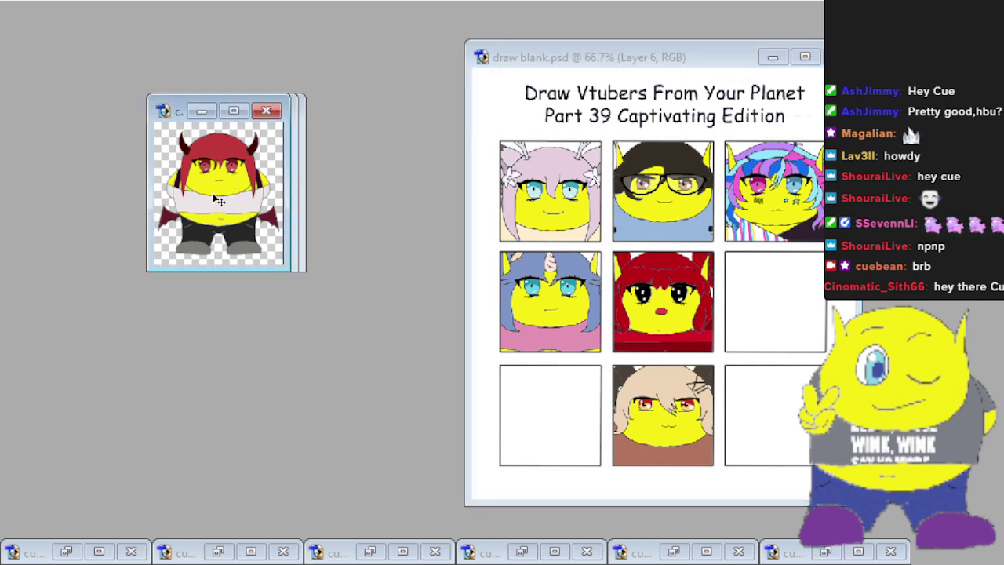
mouse_move(218, 201)
left_mouse_down()
mouse_move(854, 310)
mouse_move(768, 318)
left_mouse_up()
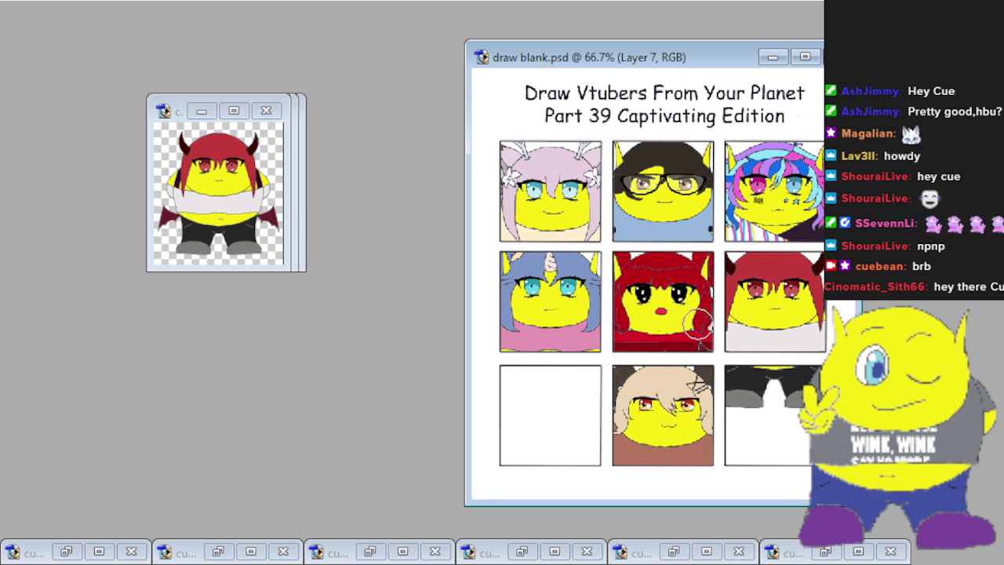
mouse_move(702, 381)
left_mouse_down()
mouse_move(788, 374)
mouse_move(786, 401)
mouse_move(744, 408)
mouse_move(722, 396)
left_mouse_up()
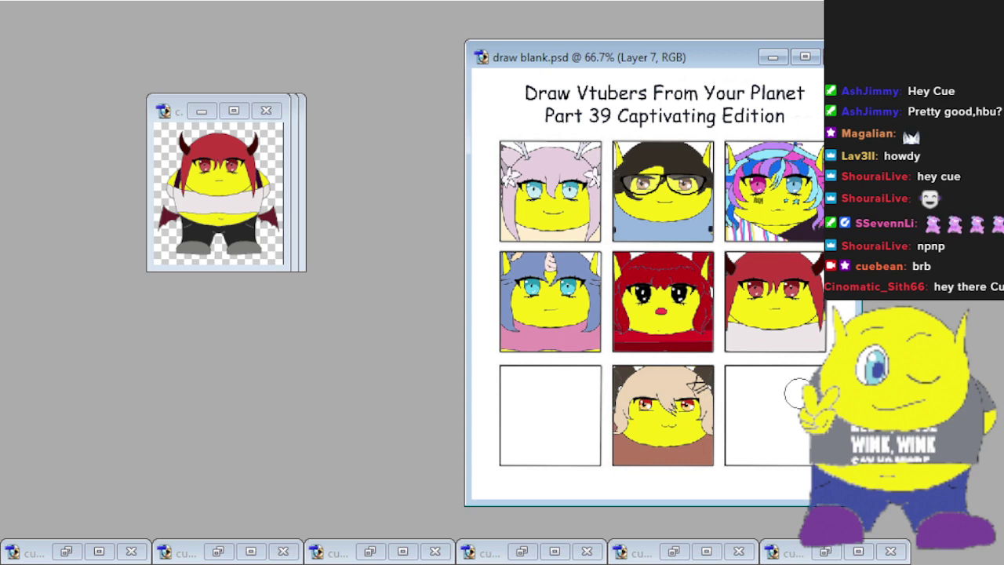
left_click(201, 111)
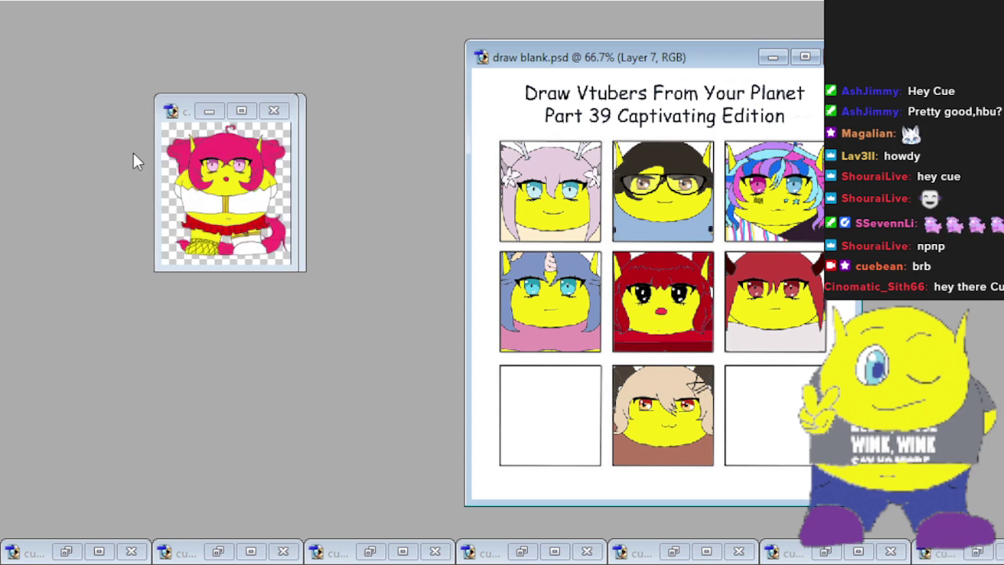
Place the magenta-haired character's face in the last row's first cell with its overflow erased, and minimise its source image.
left_click(222, 179)
left_click_drag(222, 188, 543, 427)
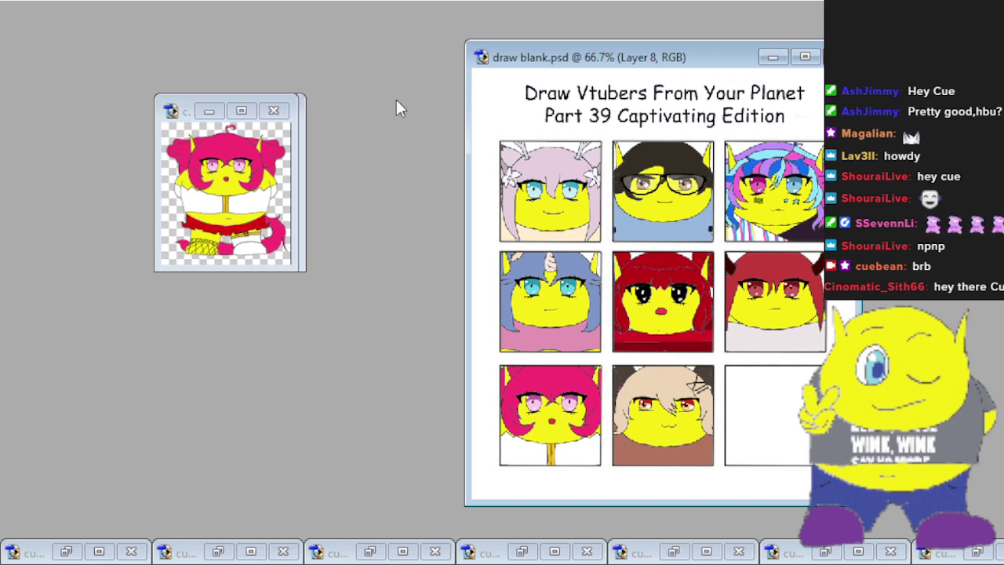
left_click(208, 111)
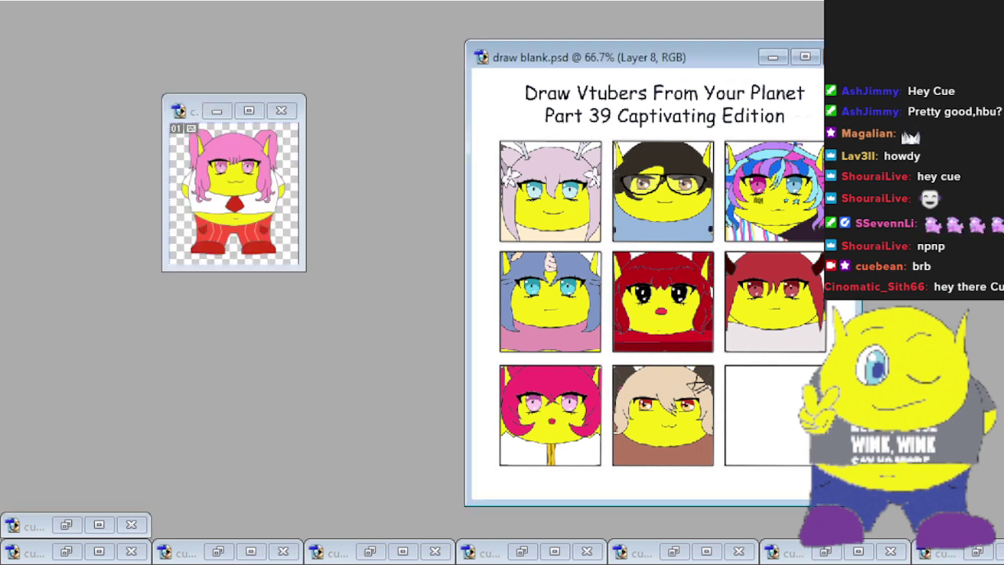
Place the pink-pigtailed character with the red tie in the last row's final cell and merge the sheet's layers.
left_click(247, 208)
left_click_drag(227, 196, 780, 445)
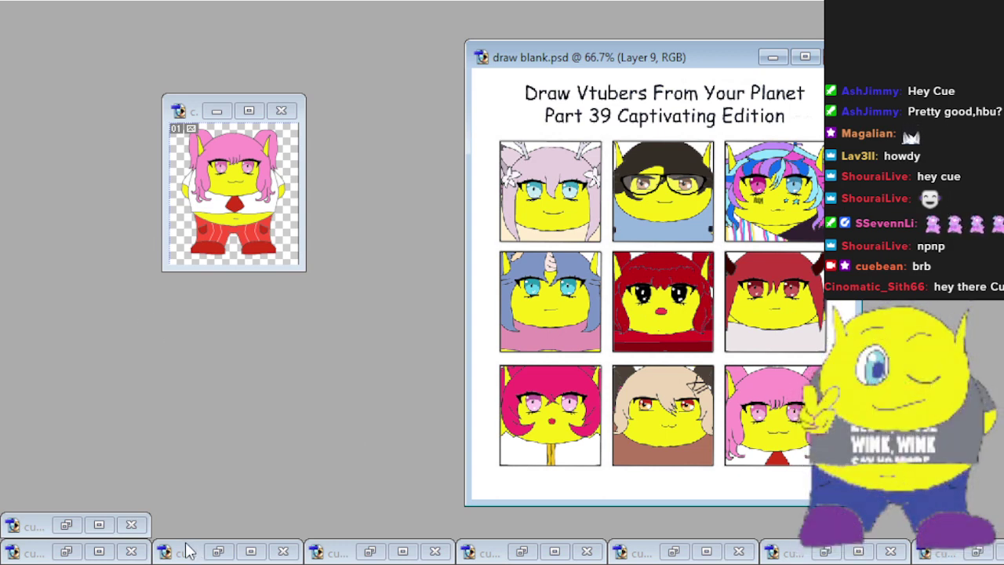
key("ctrl+e")
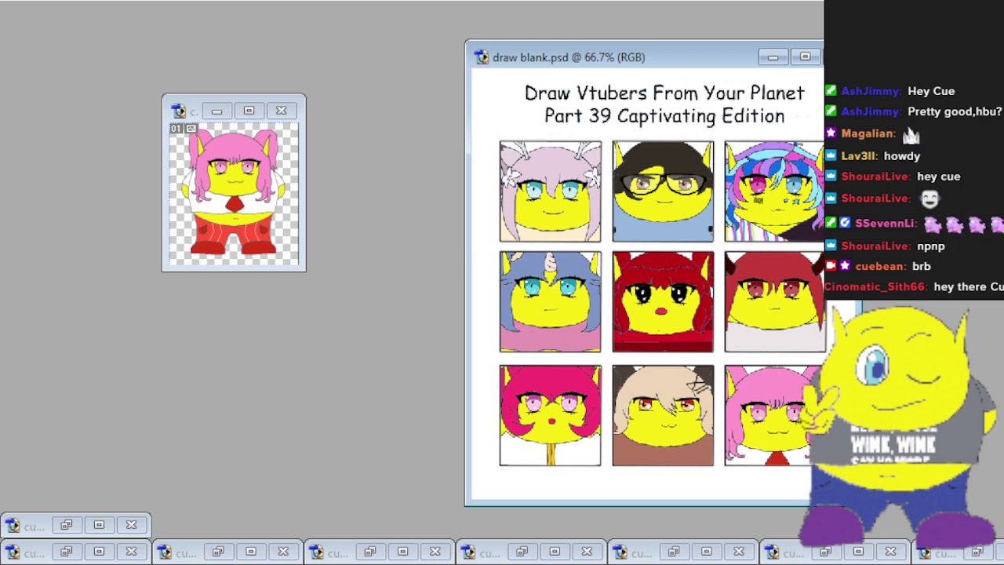
Save the flattened sheet as draw 39th 9.png and tidy the workspace by minimising the last character image and repositioning the sheet's window.
left_click(71, 131)
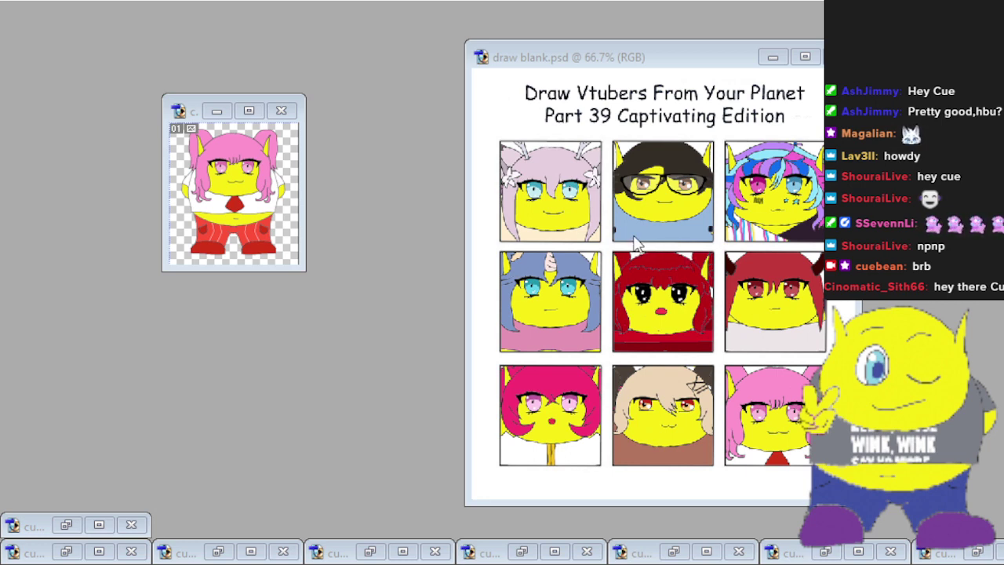
left_click(216, 111)
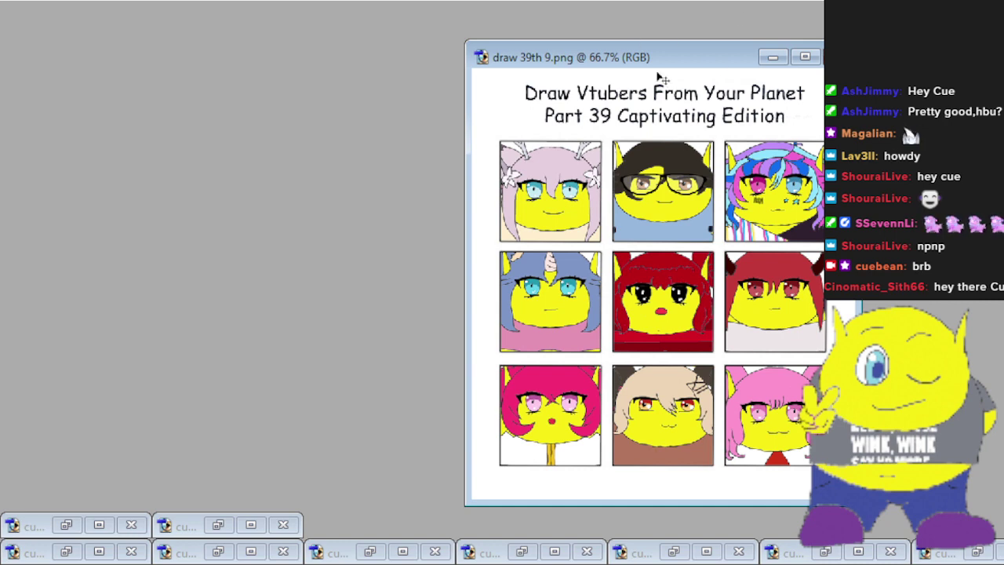
mouse_move(709, 63)
left_mouse_down()
mouse_move(340, 44)
mouse_move(333, 56)
left_mouse_up()
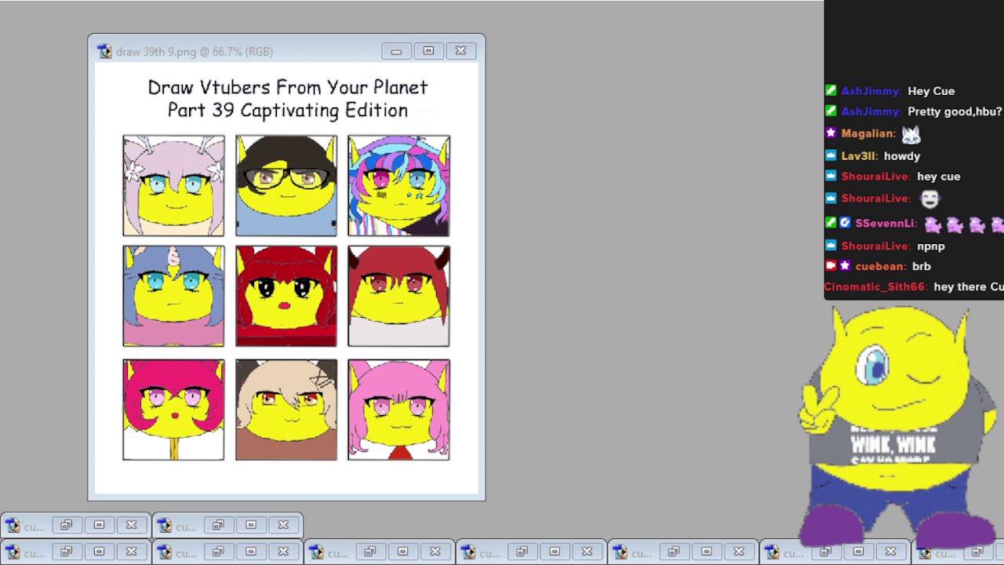
key("alt+Tab")
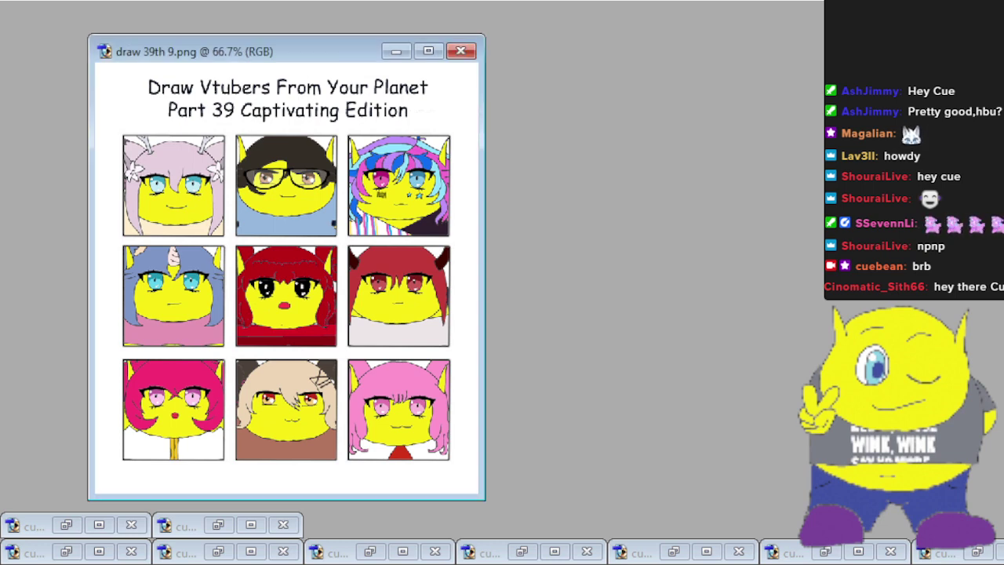
left_click(44, 4)
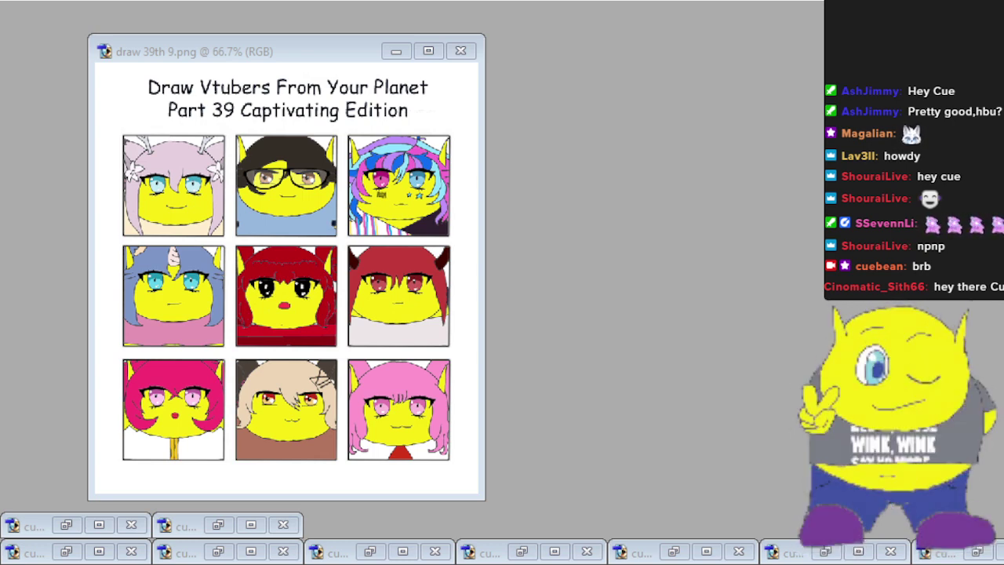
key("alt+Tab")
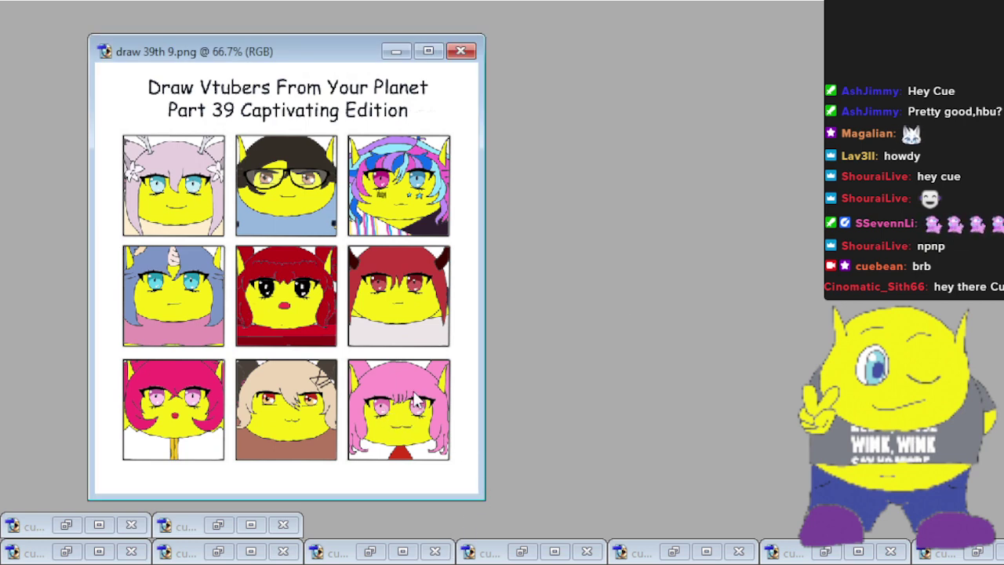
key("alt+Tab")
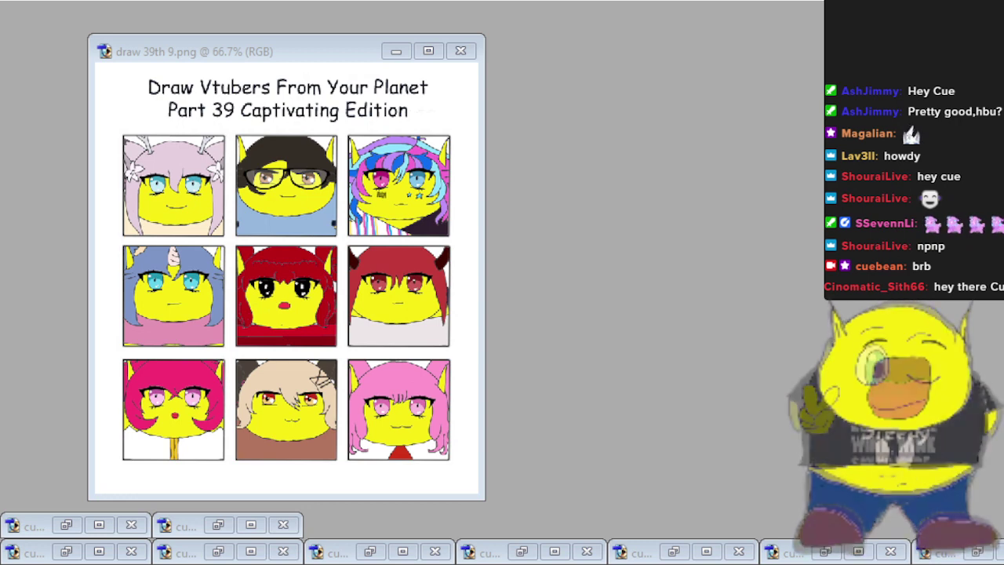
left_click(419, 400)
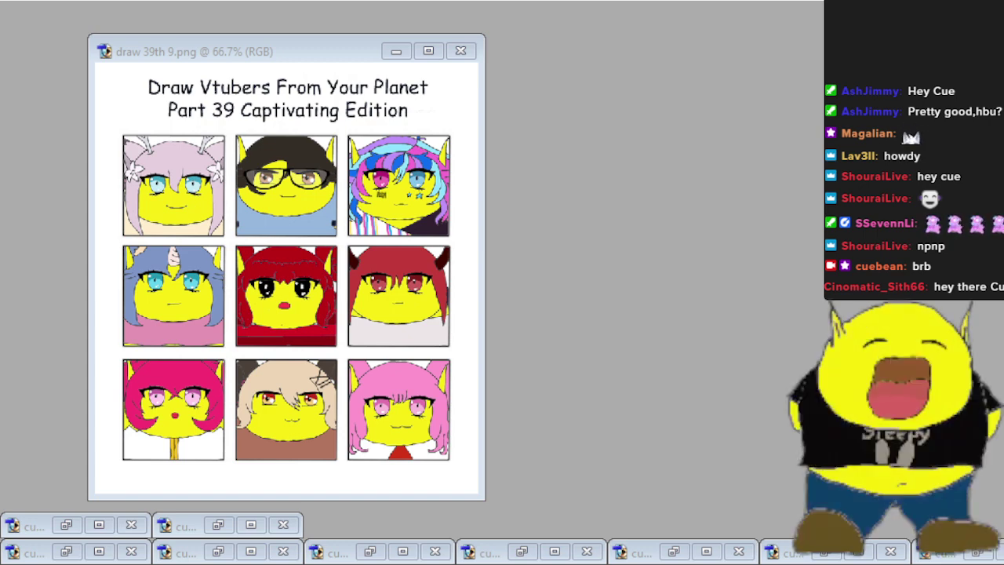
left_click(406, 166)
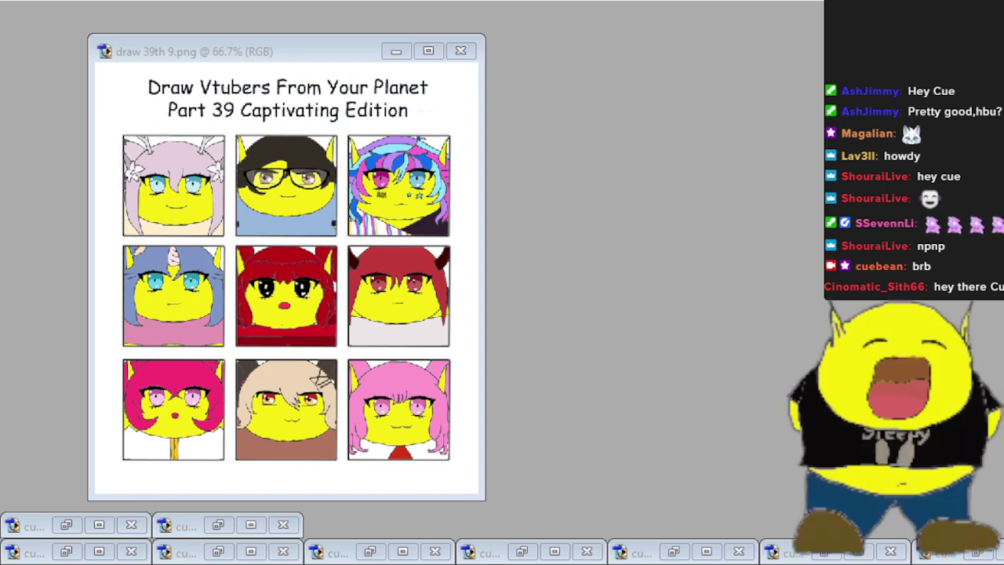
left_click(470, 455)
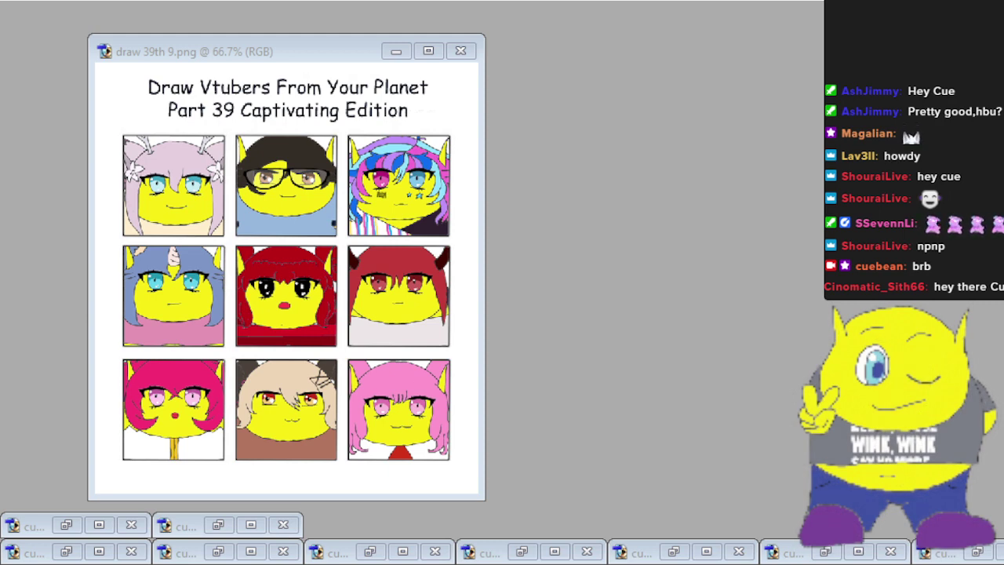
left_click(236, 421)
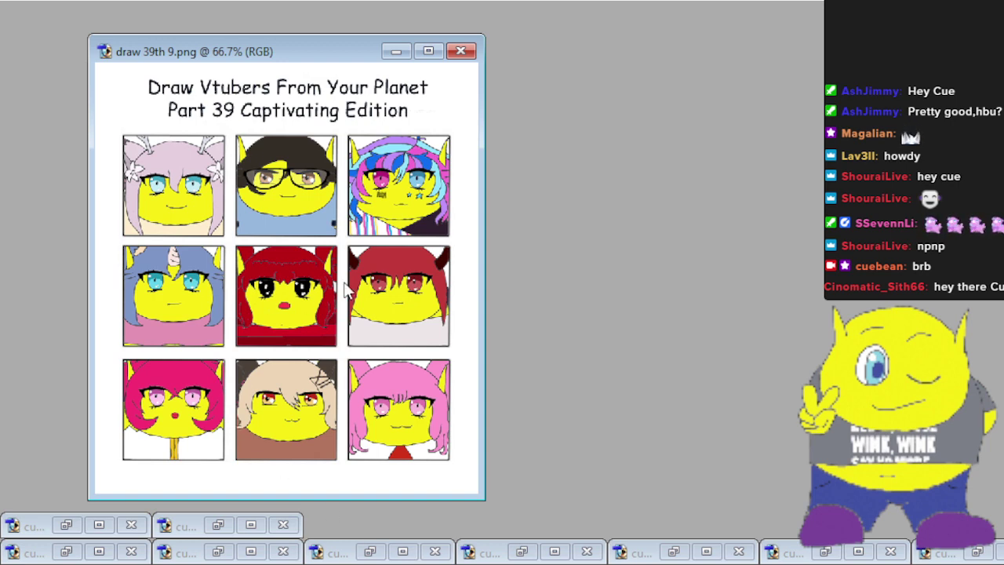
left_click(535, 250)
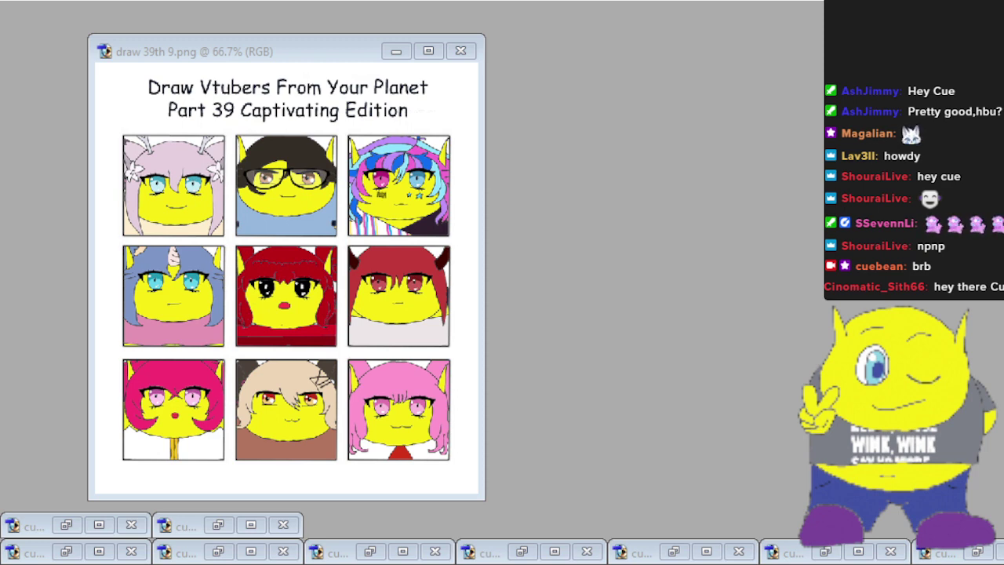
key("alt+Tab")
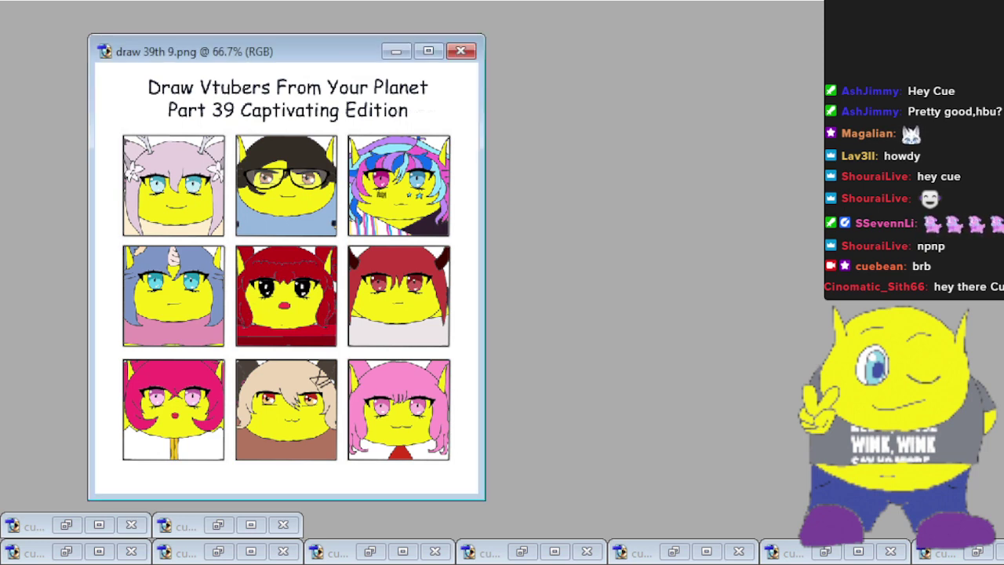
key("alt+Tab")
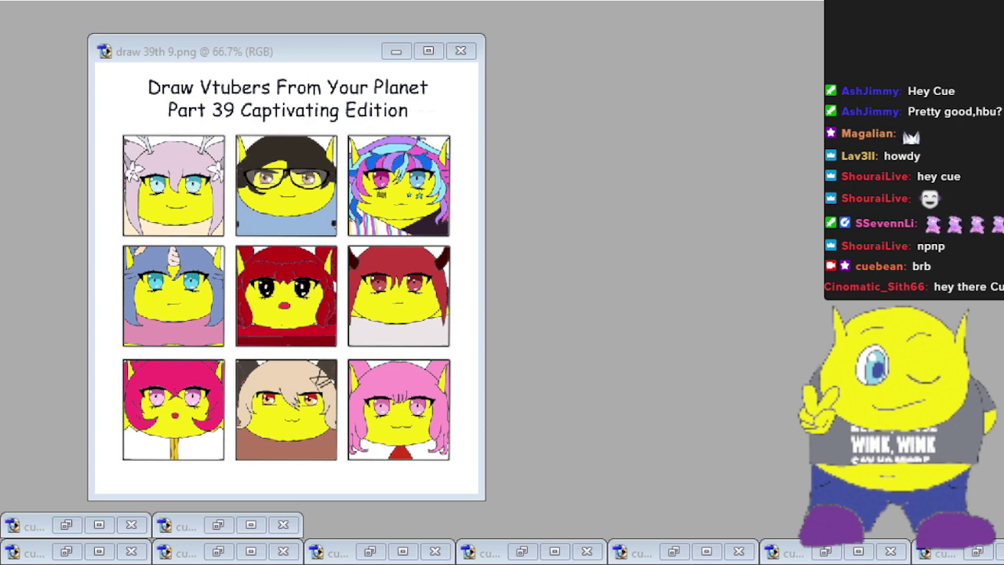
key("alt+Tab")
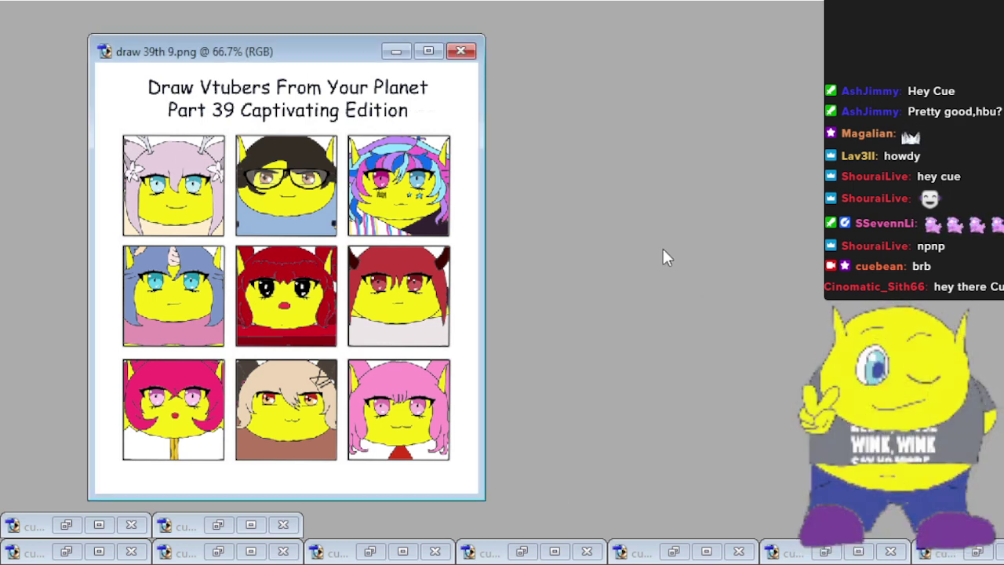
left_click(683, 272)
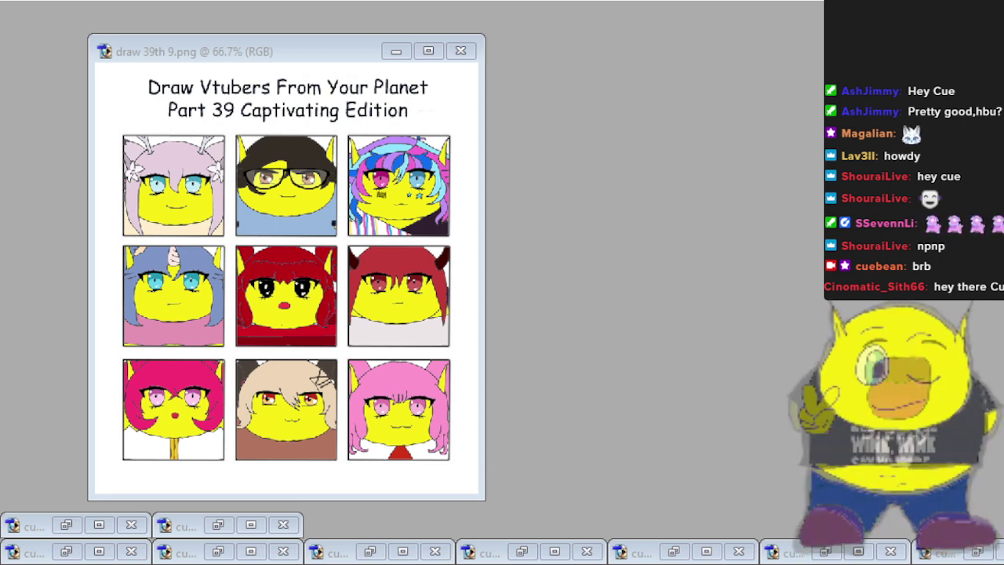
key("alt+Tab")
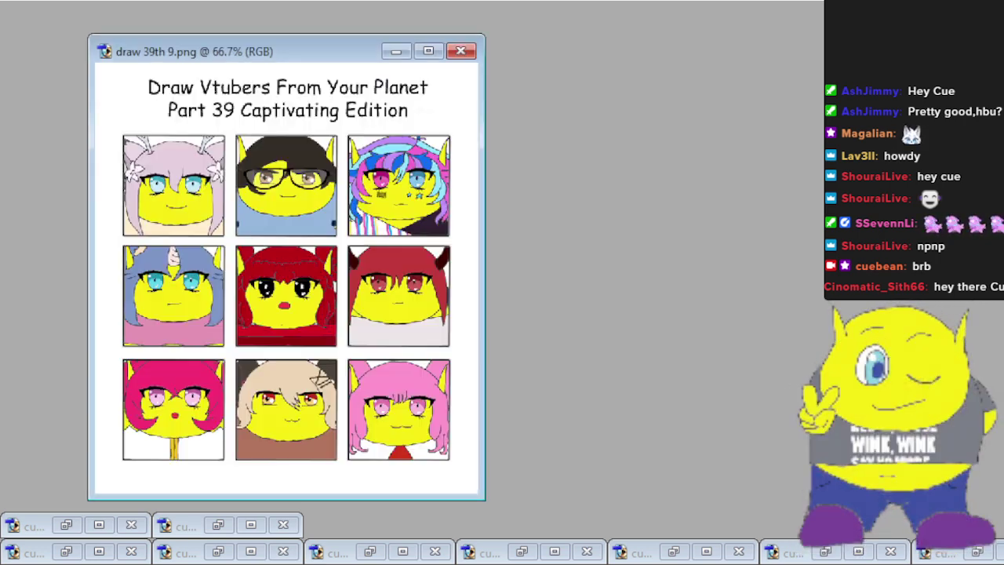
Close the finished sheet, and set the part number in draw blank.psd's title to 40 before closing that file.
left_click(466, 55)
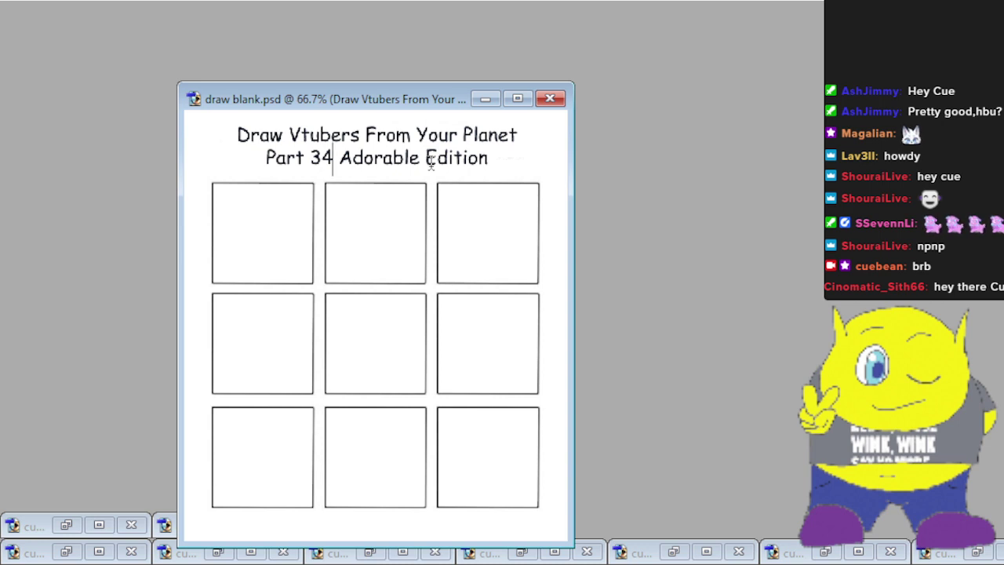
key("Left")
key("BackSpace")
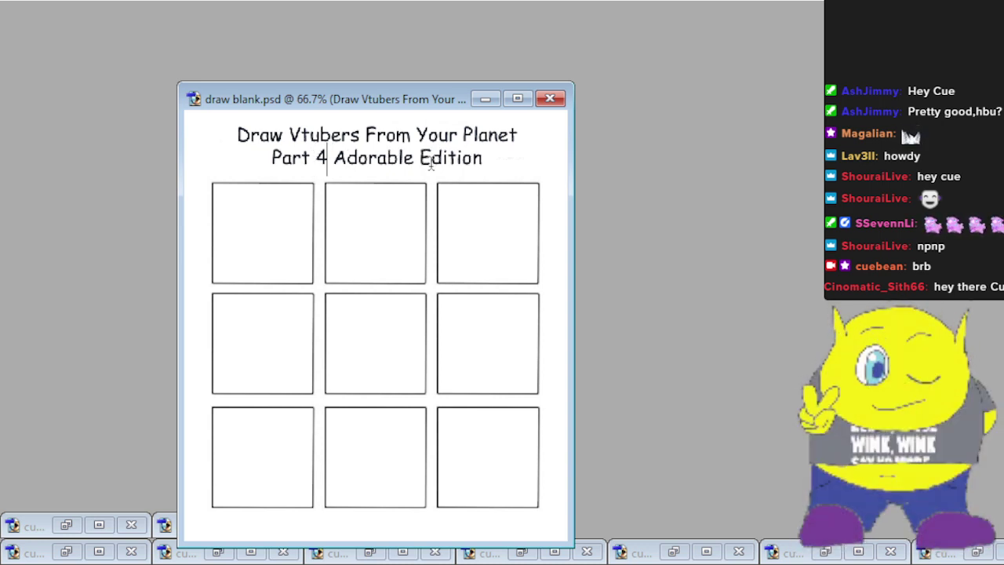
type("0")
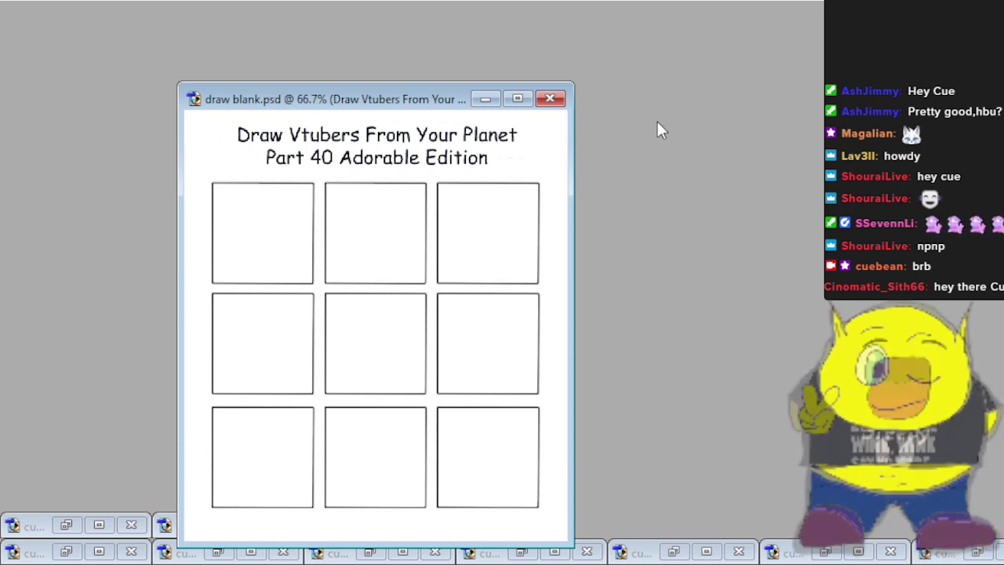
left_click(549, 100)
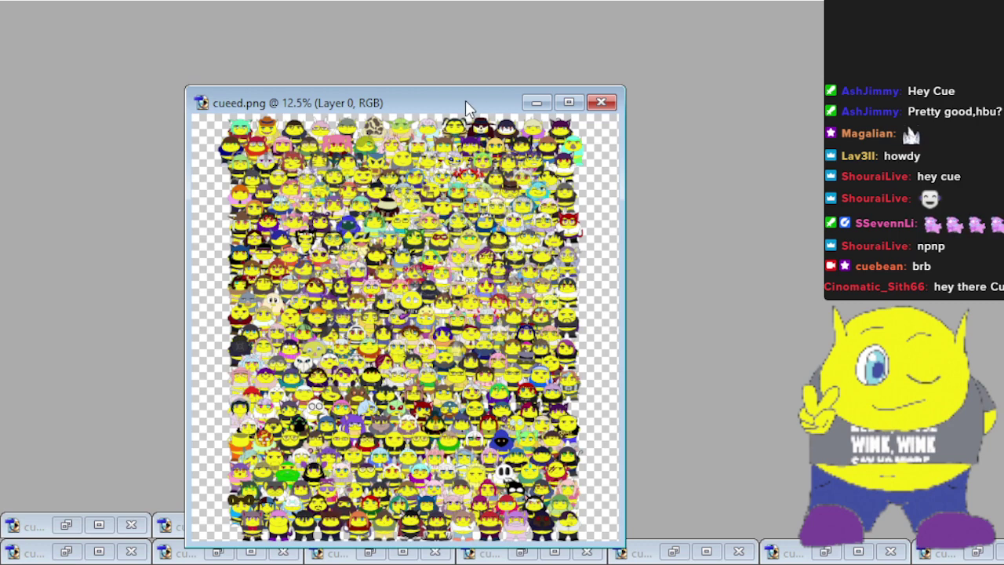
Move and enlarge the cueed.png window to free space beside it, and restore all nine minimised character images.
left_click_drag(465, 100, 663, 58)
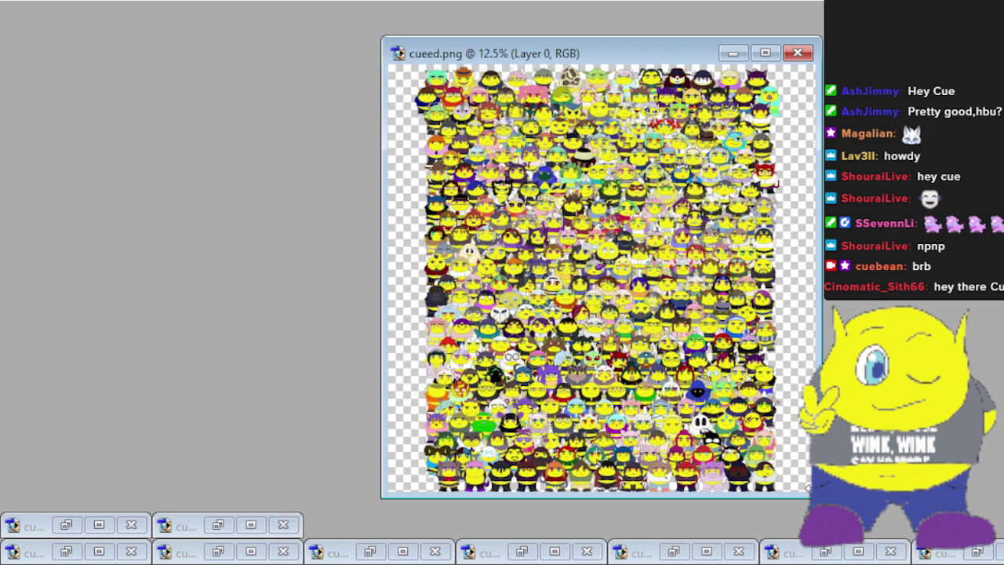
left_click_drag(809, 489, 909, 524)
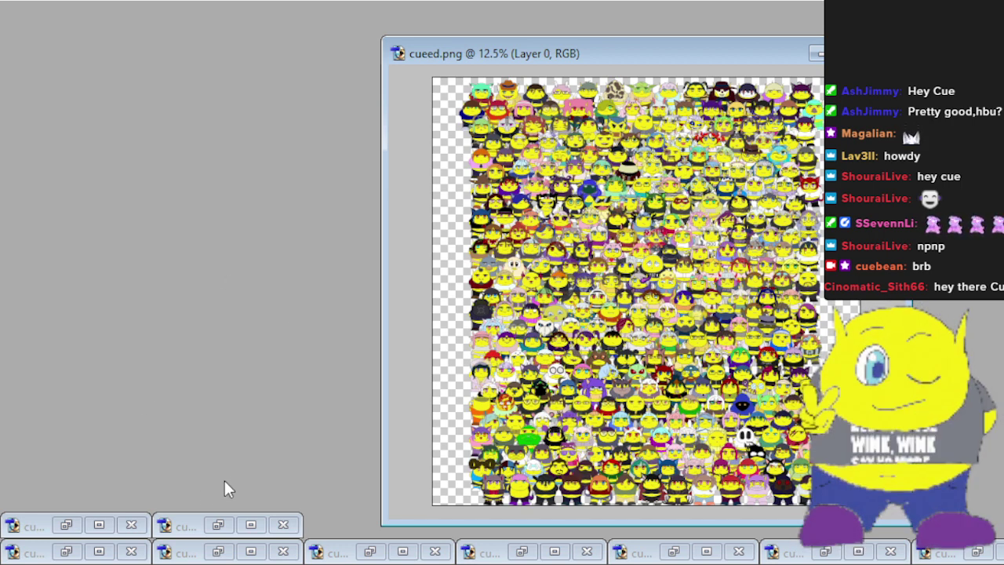
left_click(218, 524)
left_click(66, 524)
left_click(66, 551)
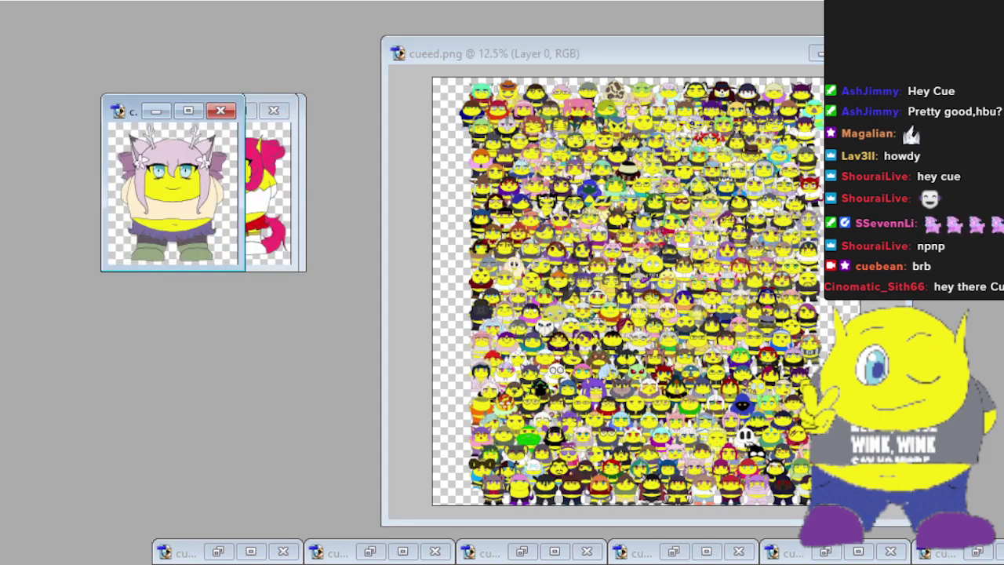
left_click(218, 551)
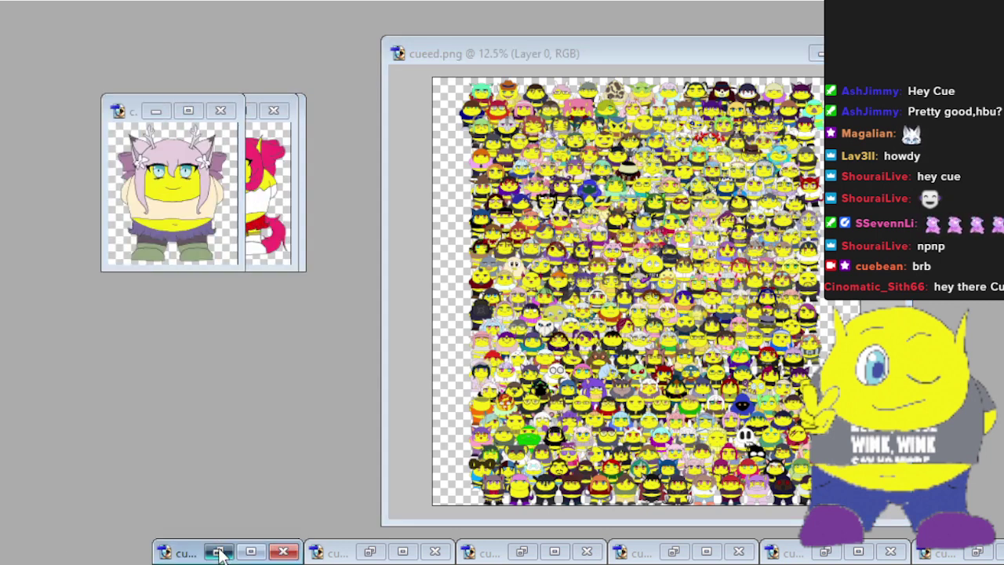
left_click(370, 552)
left_click(522, 551)
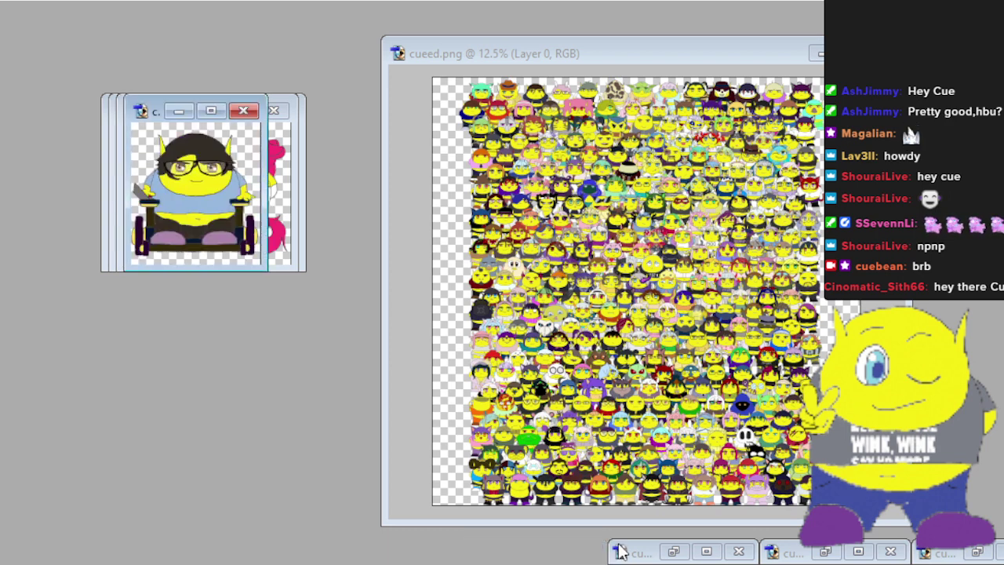
left_click(673, 551)
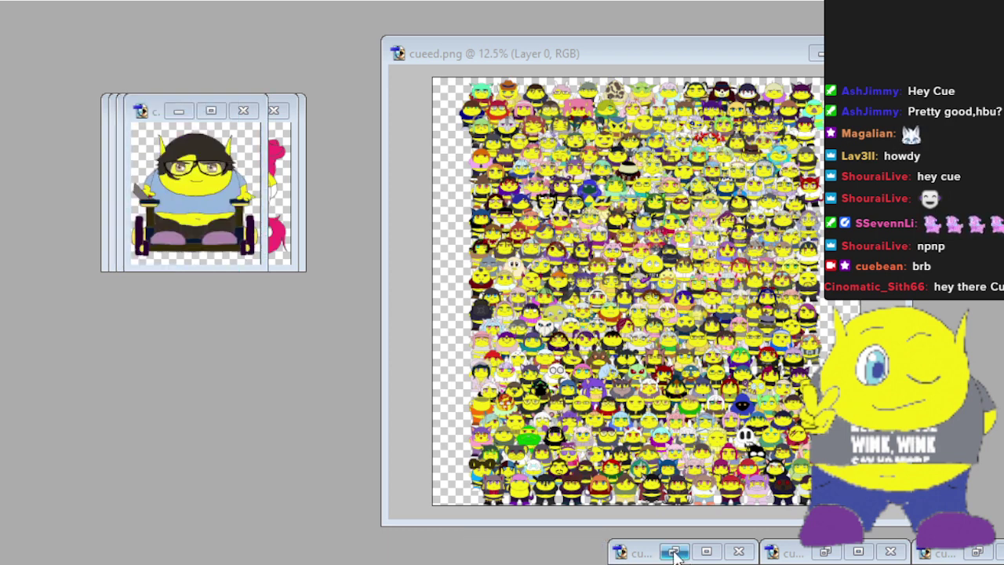
left_click(824, 552)
left_click(975, 552)
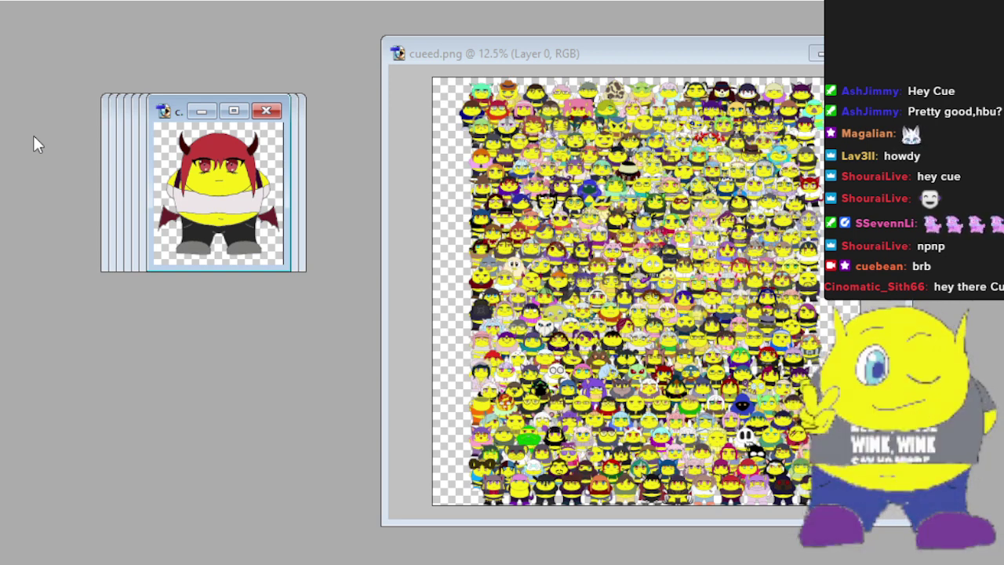
Zoom the red-haired horned character's image out one level and make the cueed.png crowd image active.
key("ctrl+plus")
key("ctrl+plus")
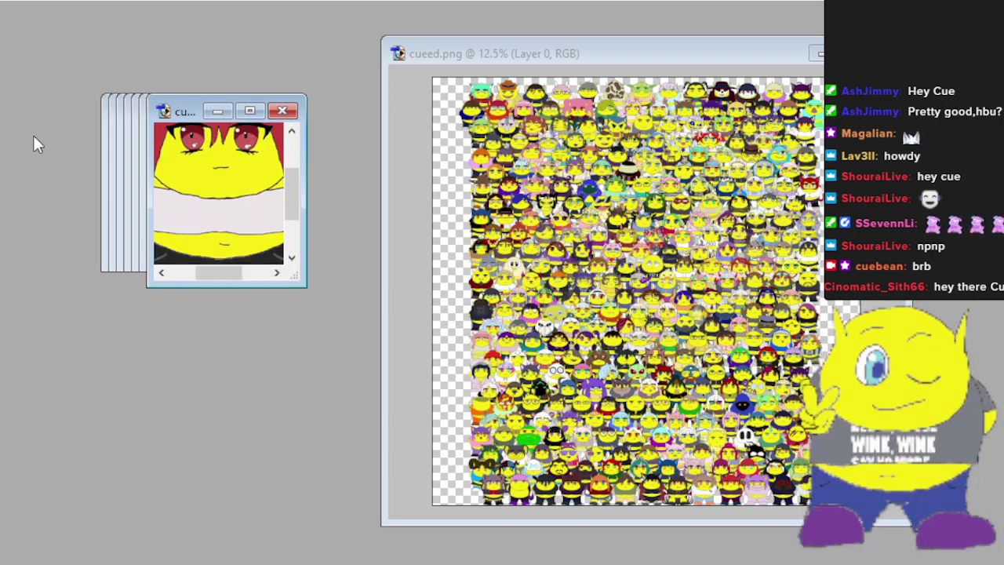
key("ctrl+minus")
key("ctrl+minus")
key("ctrl+minus")
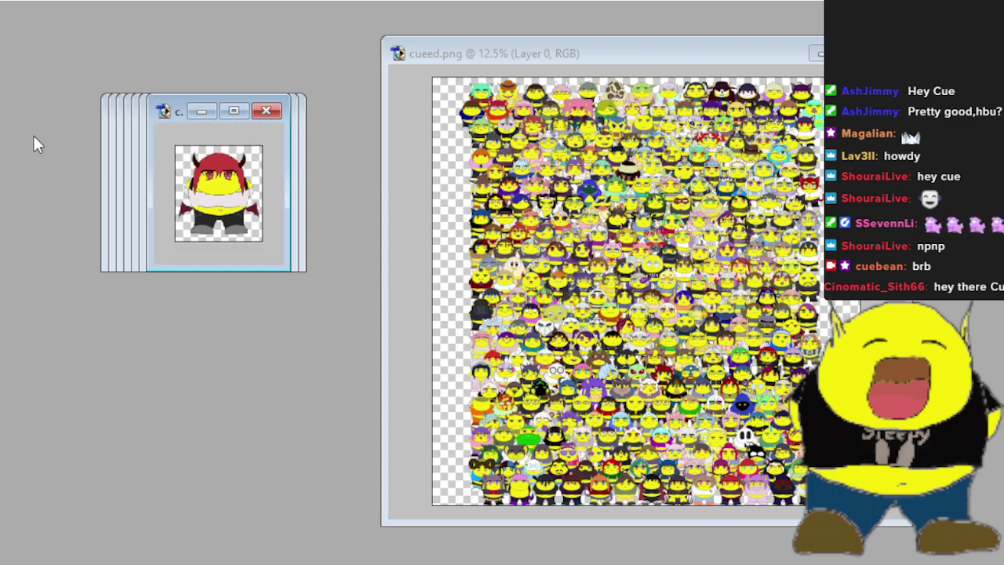
left_click(607, 39)
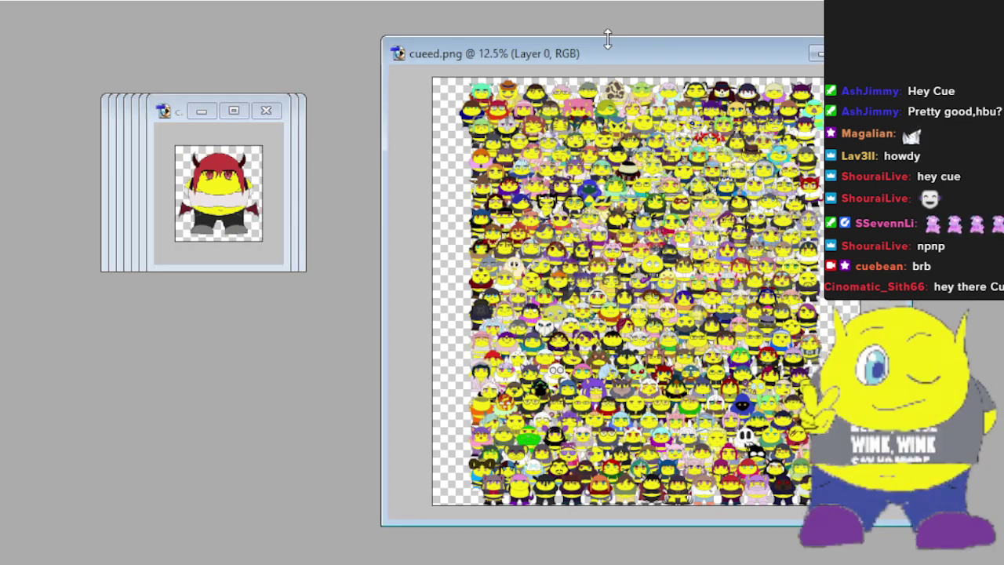
Copy the red-haired horned character from its own image into cueed.png, beside the green-haired character at the crowd's left edge.
key("ctrl+plus")
key("ctrl+plus")
key("ctrl+plus")
key("ctrl+plus")
key("ctrl+plus")
key("ctrl+plus")
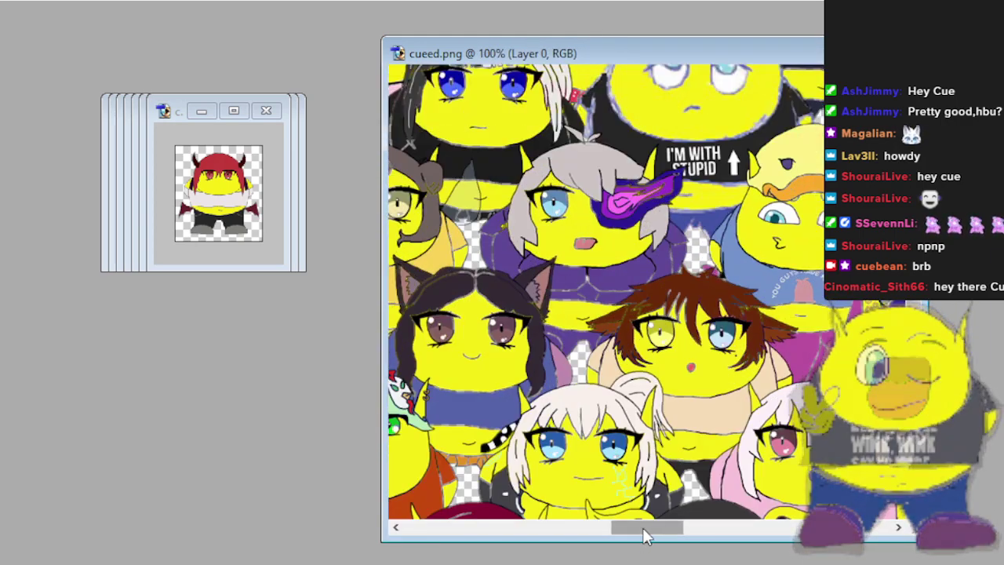
left_click_drag(643, 527, 392, 513)
scroll(556, 287, "up", 3)
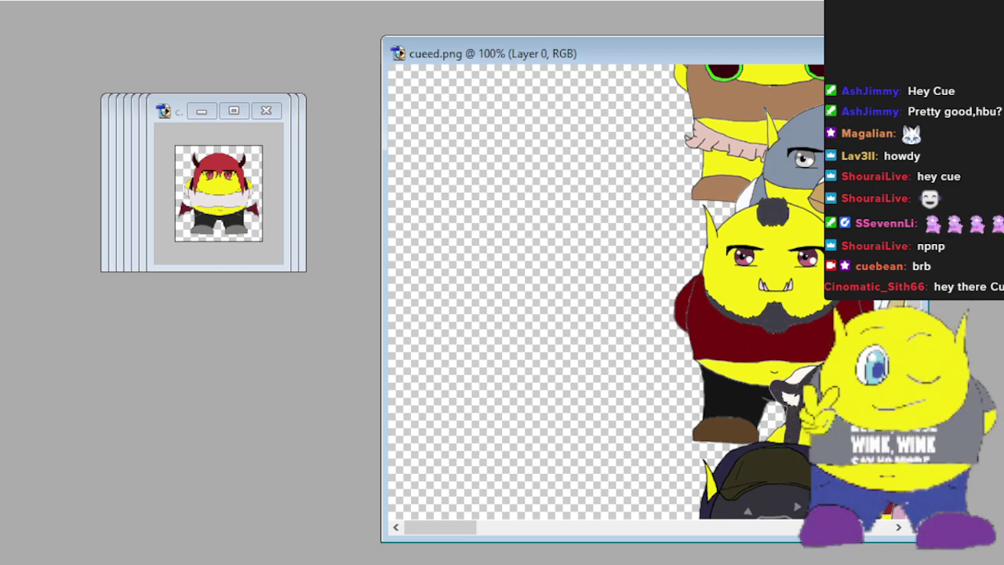
scroll(604, 290, "up", 5)
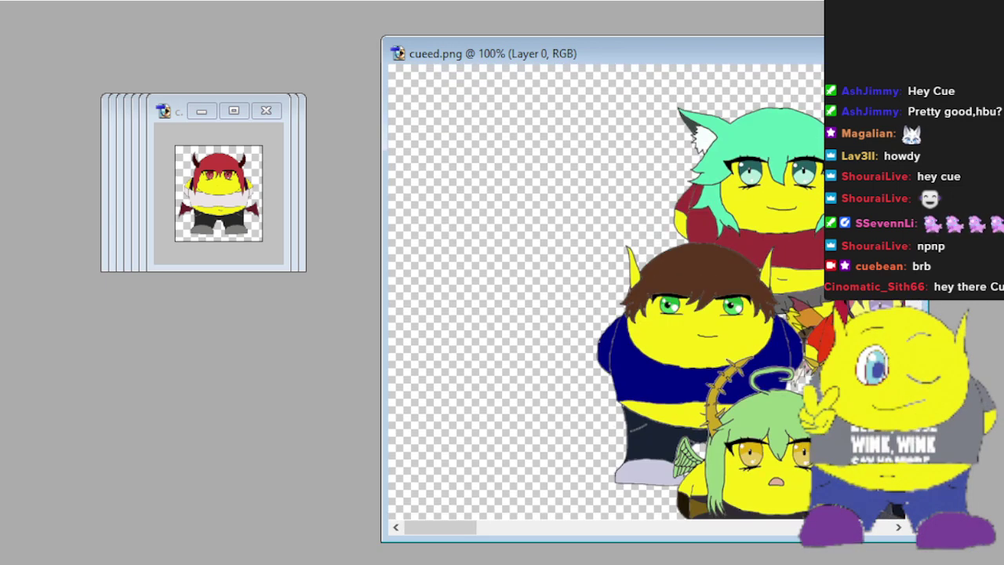
scroll(643, 369, "down", 7)
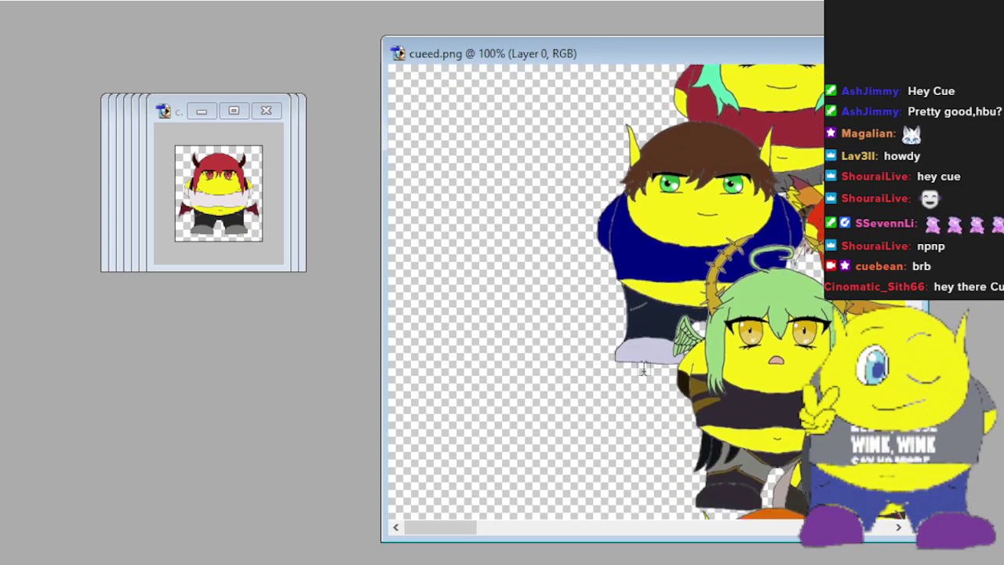
scroll(641, 367, "down", 2)
scroll(639, 366, "down", 2)
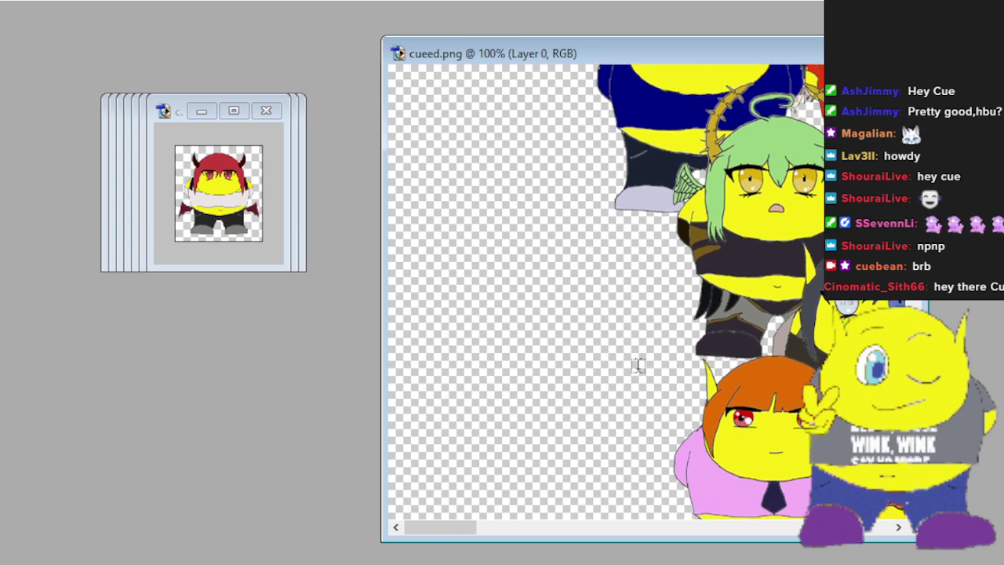
left_click(260, 231)
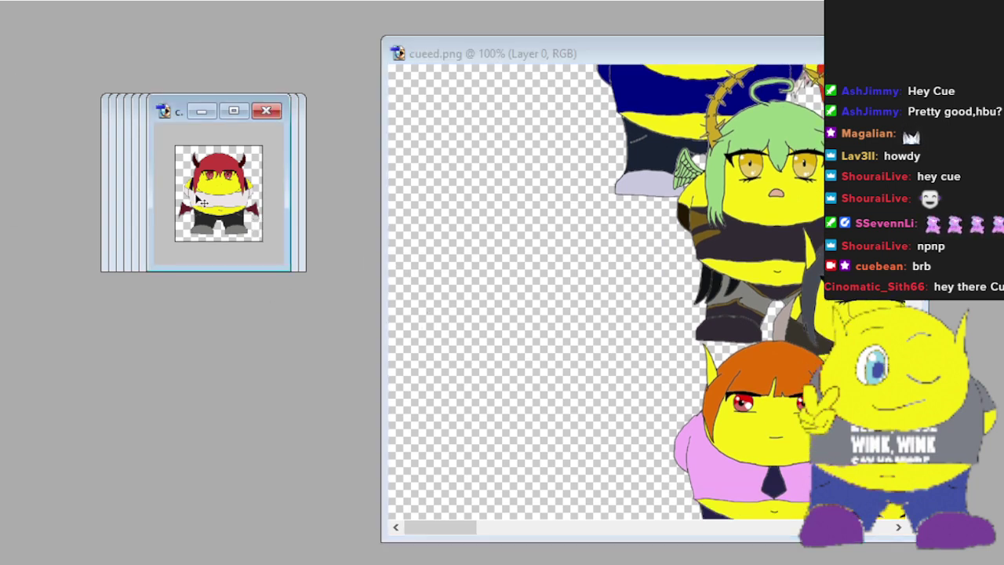
left_click_drag(216, 196, 654, 329)
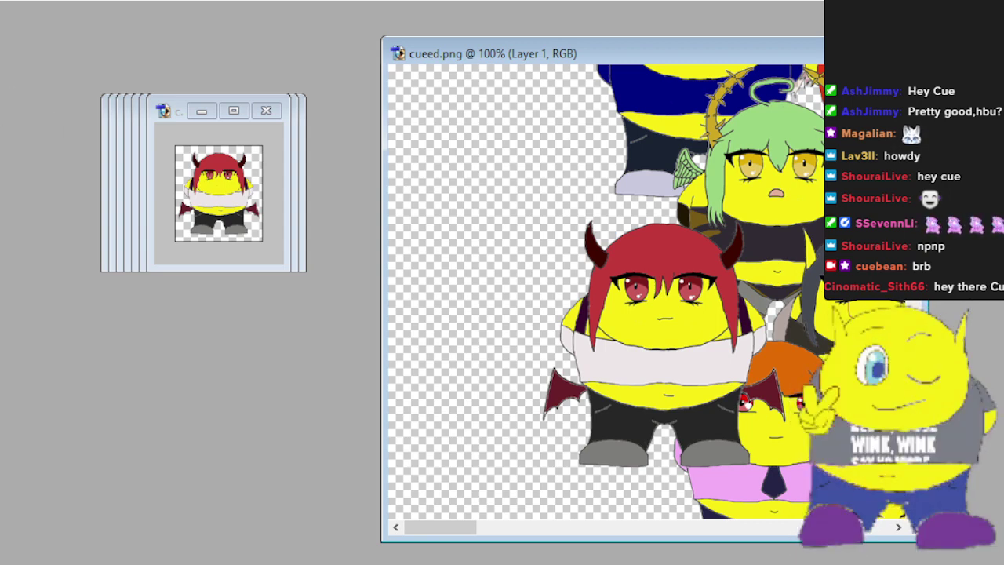
Select the empty area on Layer 0 and erase the red-haired character's body where it covers the orange-haired character.
key("ctrl+z")
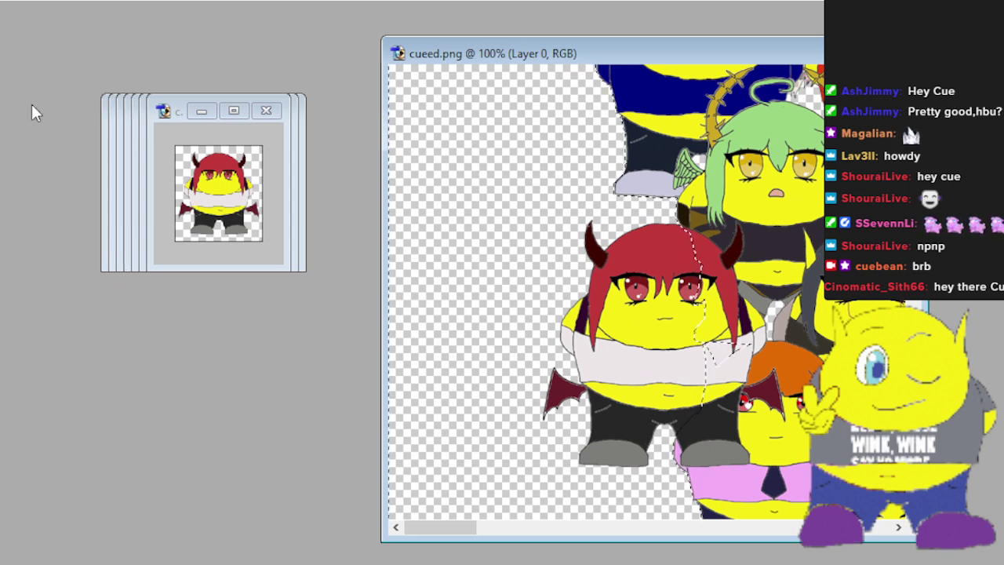
key("ctrl+j")
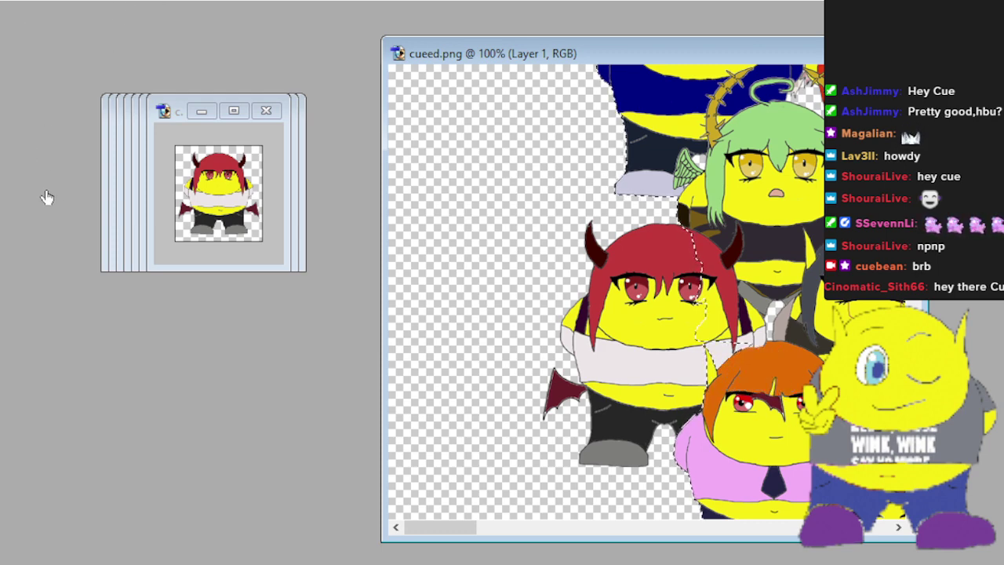
scroll(695, 211, "up", 3)
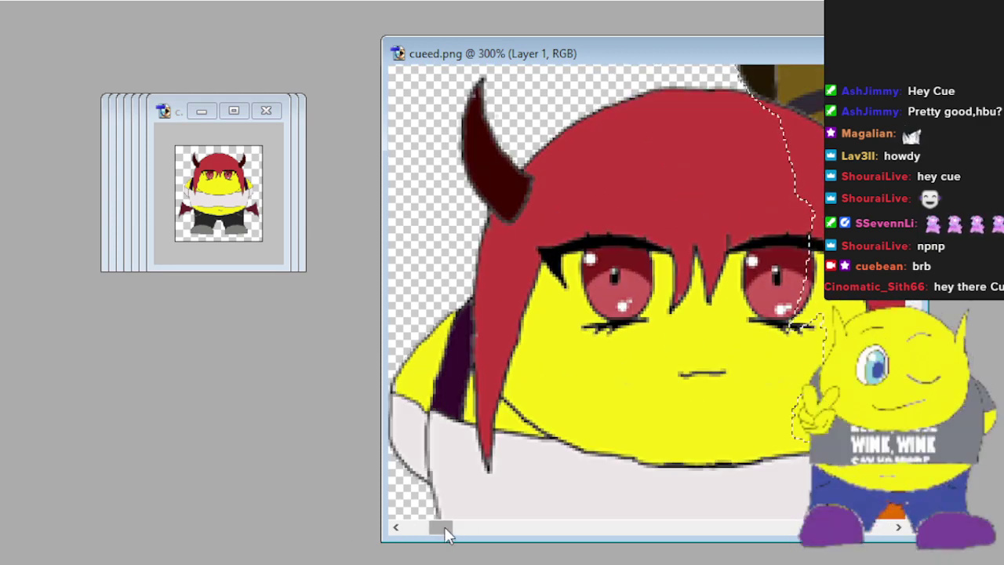
left_click_drag(442, 528, 460, 528)
scroll(430, 463, "down", 1)
scroll(430, 462, "down", 1)
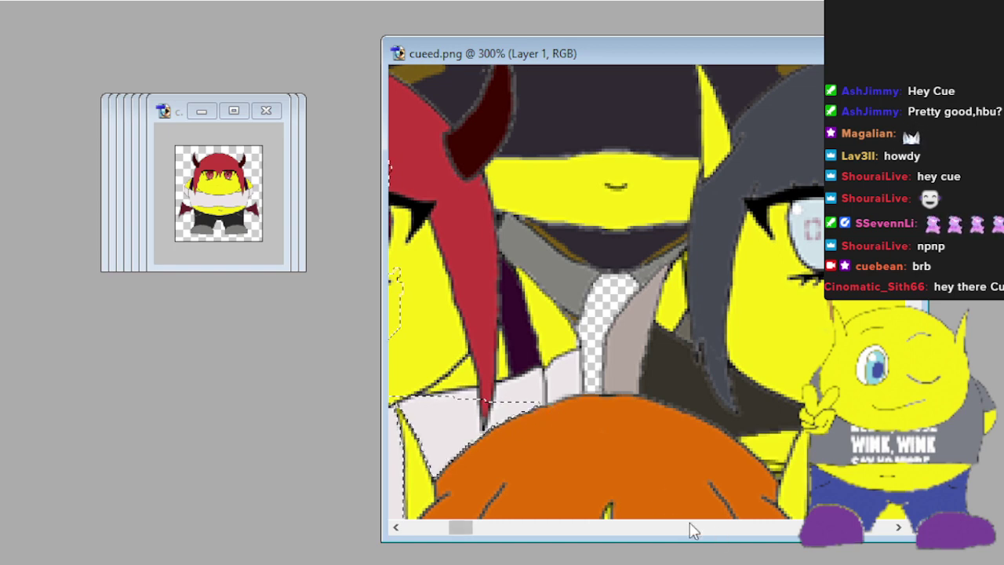
Close the source image of the red-haired horned character.
key("ctrl+minus")
key("minus")
key("minus")
key("minus")
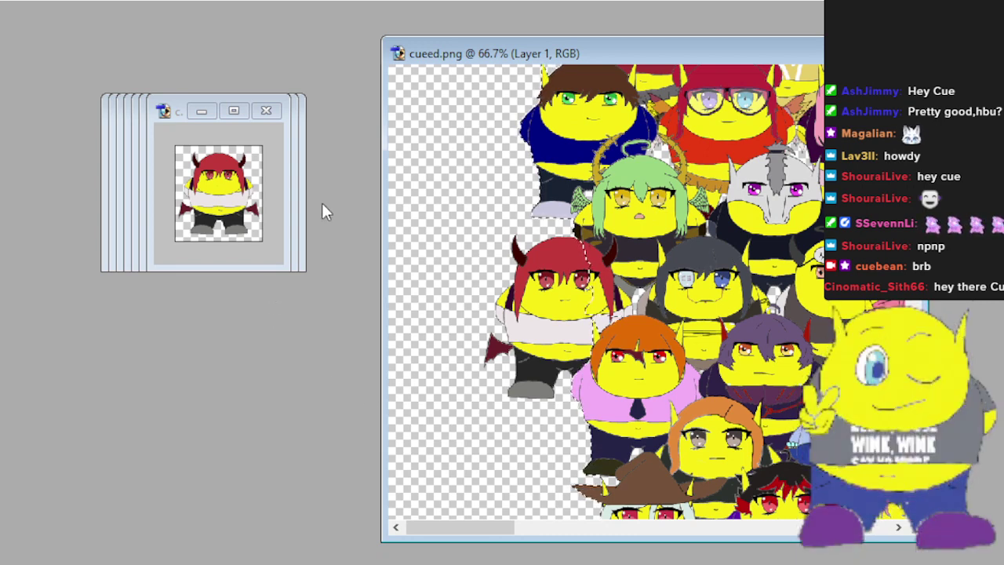
left_click(265, 117)
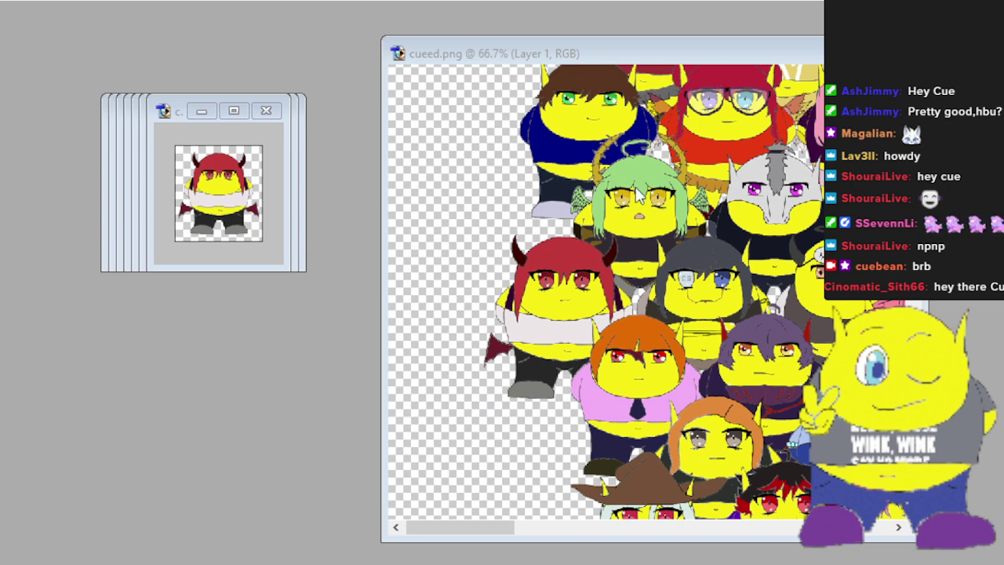
key("ctrl+w")
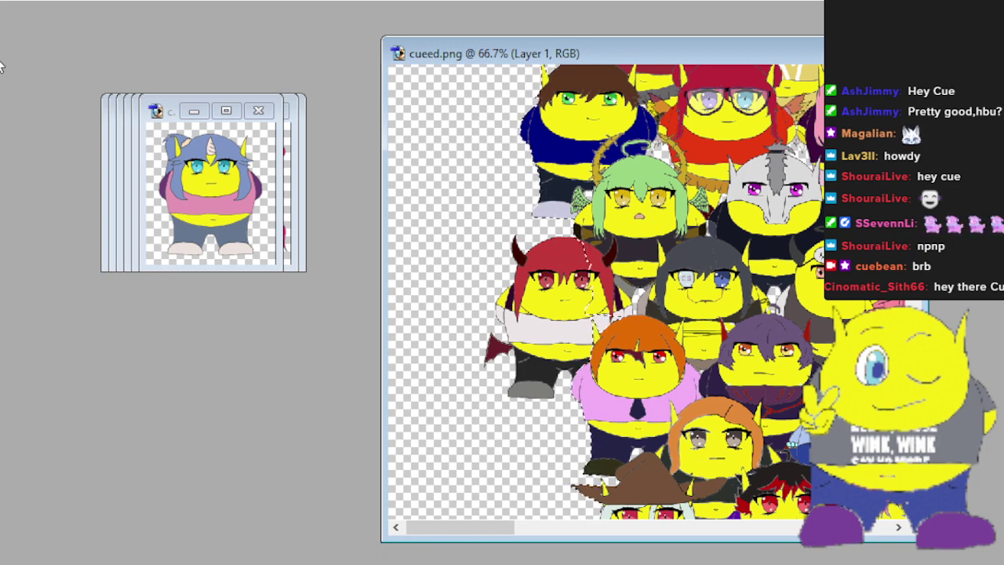
Copy the blue-haired unicorn character into cueed.png and position it below the red-haired character, overlapping the brown-hatted one.
left_click(212, 191)
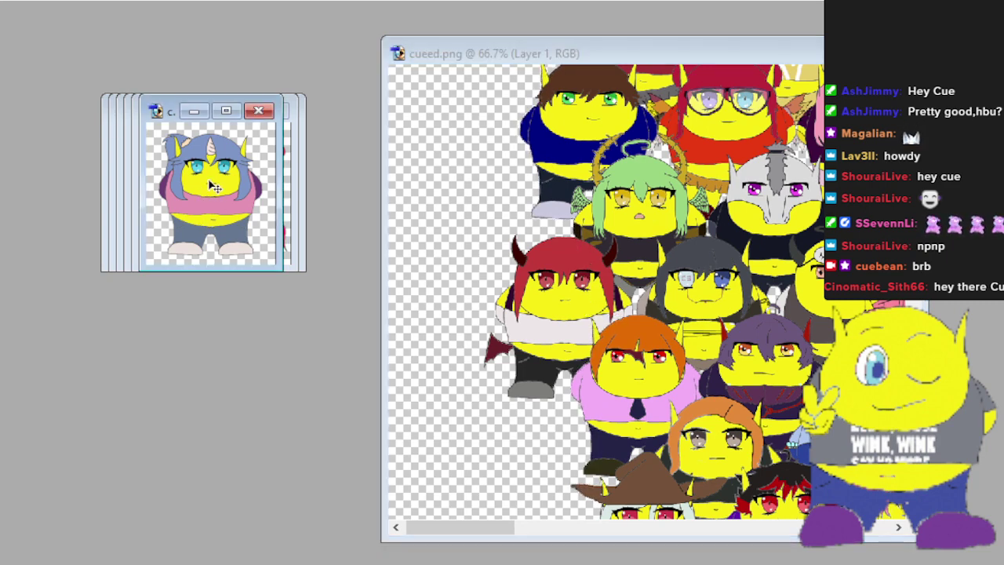
left_click_drag(214, 186, 488, 408)
left_click_drag(518, 404, 509, 392)
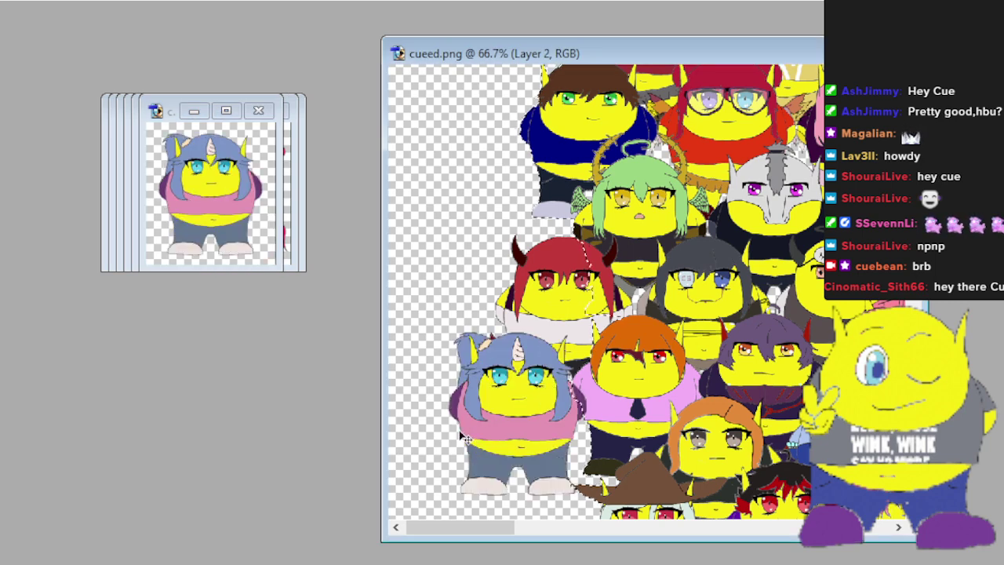
scroll(384, 311, "down", 2)
left_click_drag(497, 298, 577, 365)
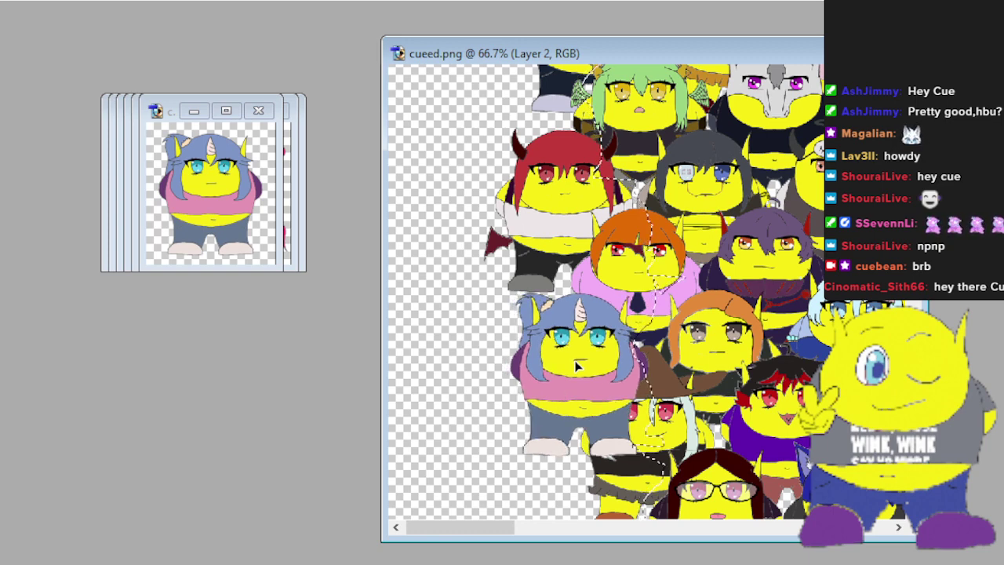
left_click_drag(576, 366, 582, 366)
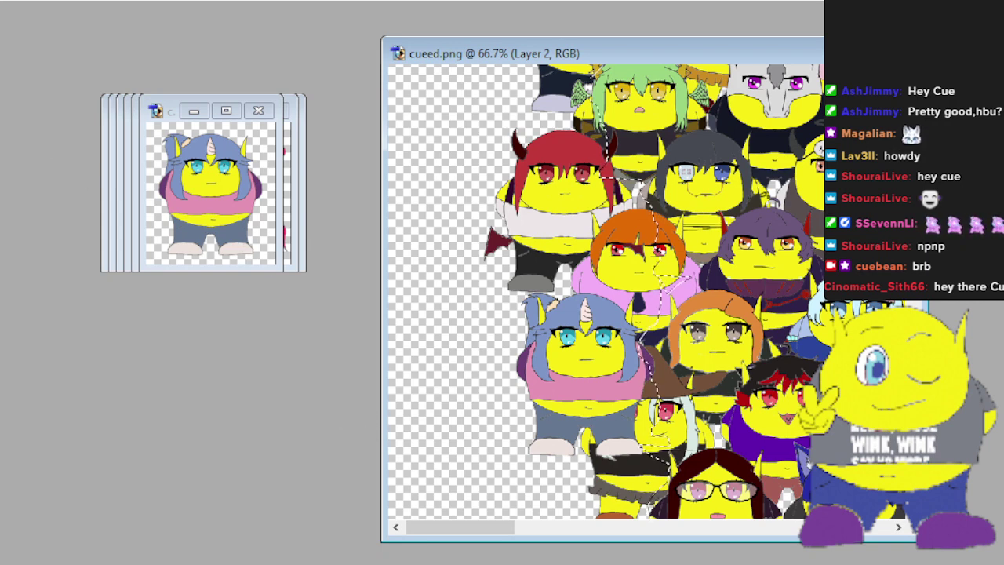
Switch to Layer 0 and select the empty background around the crowd.
key("alt+bracketleft")
key("alt+bracketleft")
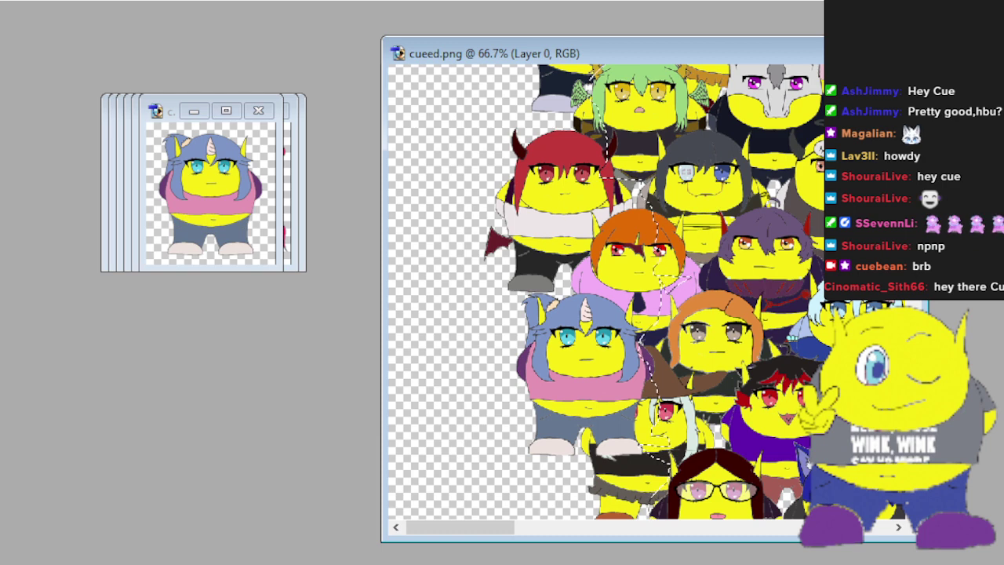
left_click(491, 435)
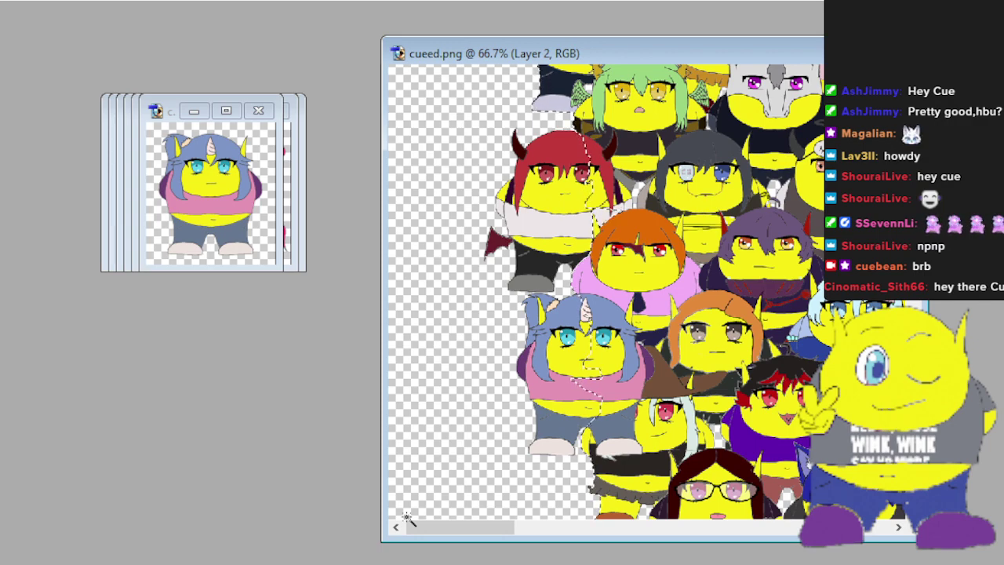
Erase the parts of the unicorn character on Layer 2 that cover the white-haired character's face, body and hat brim.
key("ctrl+plus")
key("ctrl+plus")
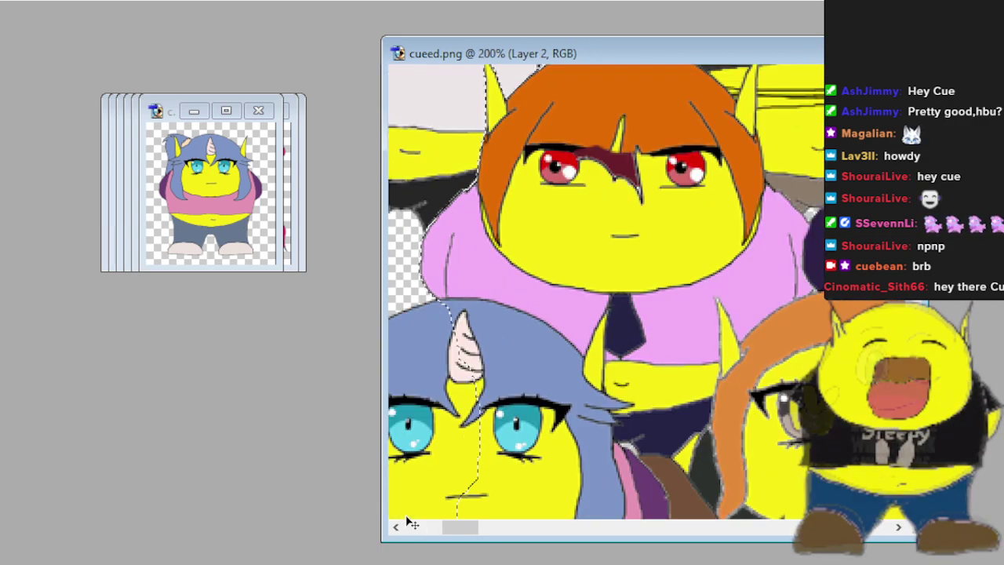
scroll(431, 427, "down", 5)
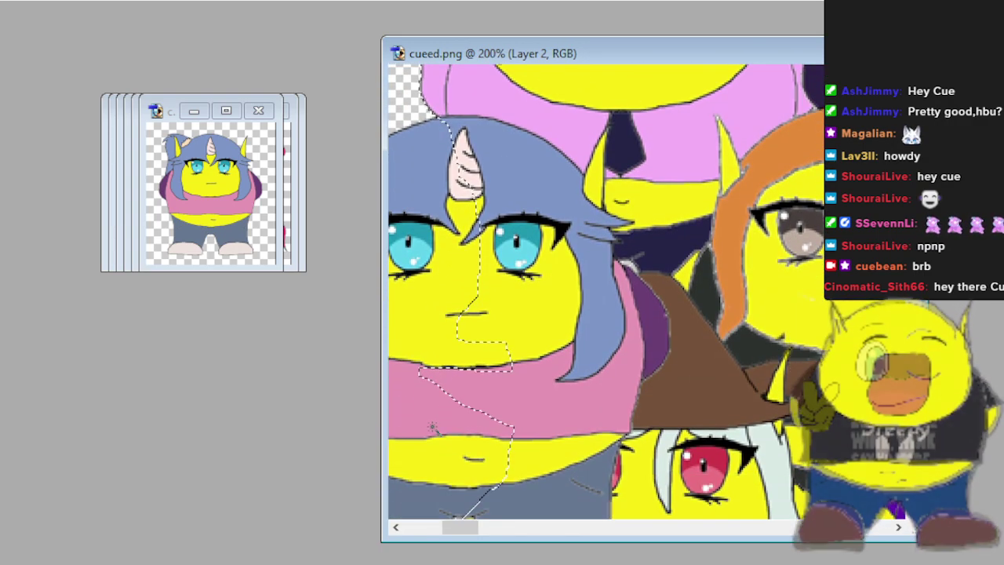
scroll(432, 428, "down", 3)
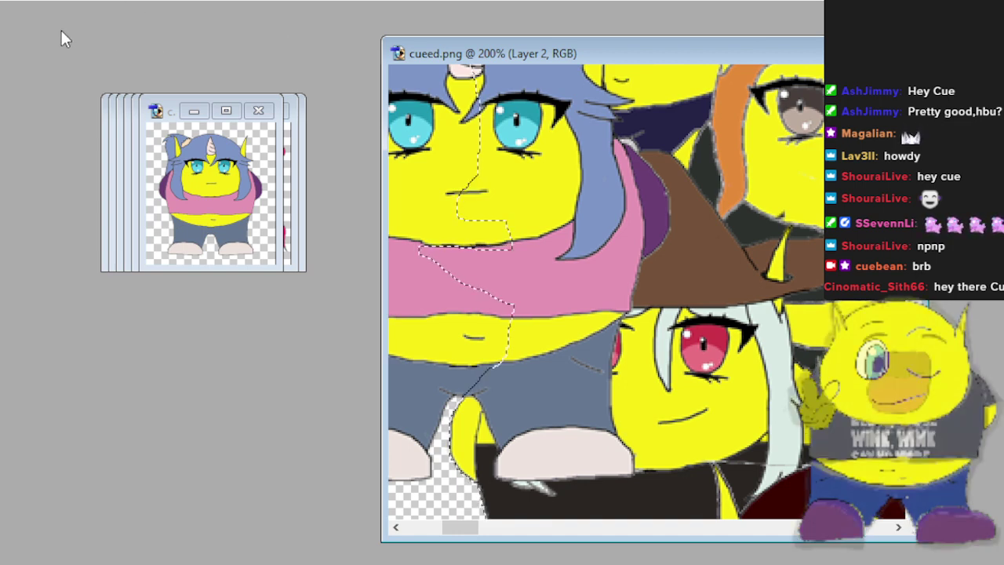
mouse_move(617, 471)
left_mouse_down()
mouse_move(493, 463)
mouse_move(531, 412)
mouse_move(609, 404)
mouse_move(511, 365)
mouse_move(531, 349)
mouse_move(638, 337)
mouse_move(539, 320)
left_mouse_up()
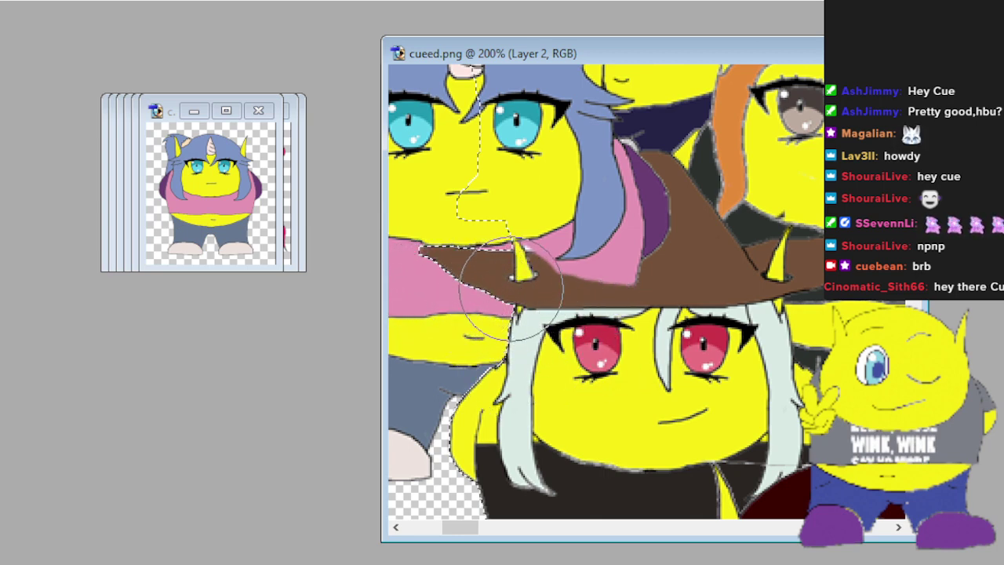
mouse_move(511, 286)
left_mouse_down()
mouse_move(588, 294)
mouse_move(596, 270)
left_mouse_up()
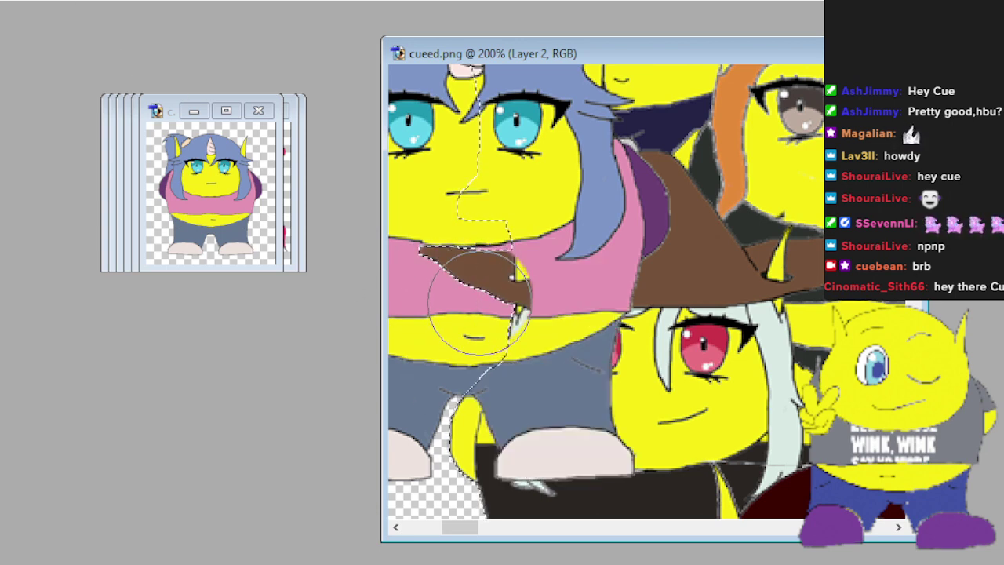
key("ctrl+z")
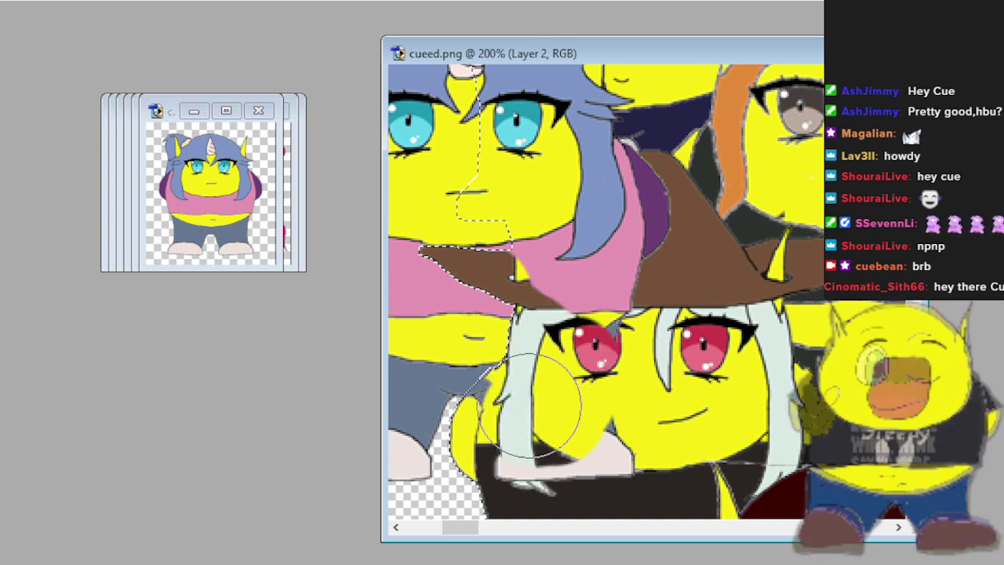
key("ctrl+z")
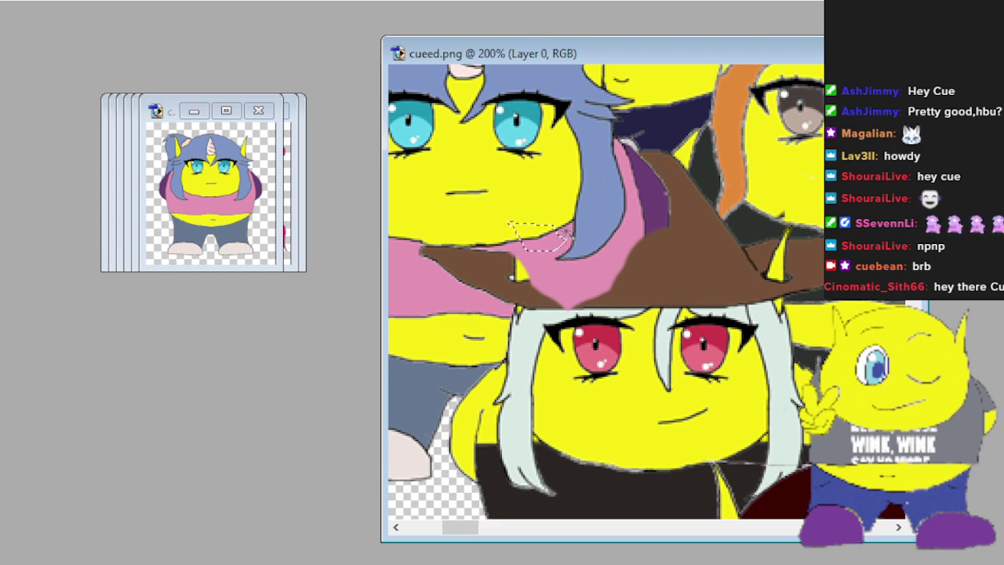
Add the gap above the hat brim beside the ear to the selection, then erase the unicorn character's shirt over the brown hat.
left_click(513, 275, "shift")
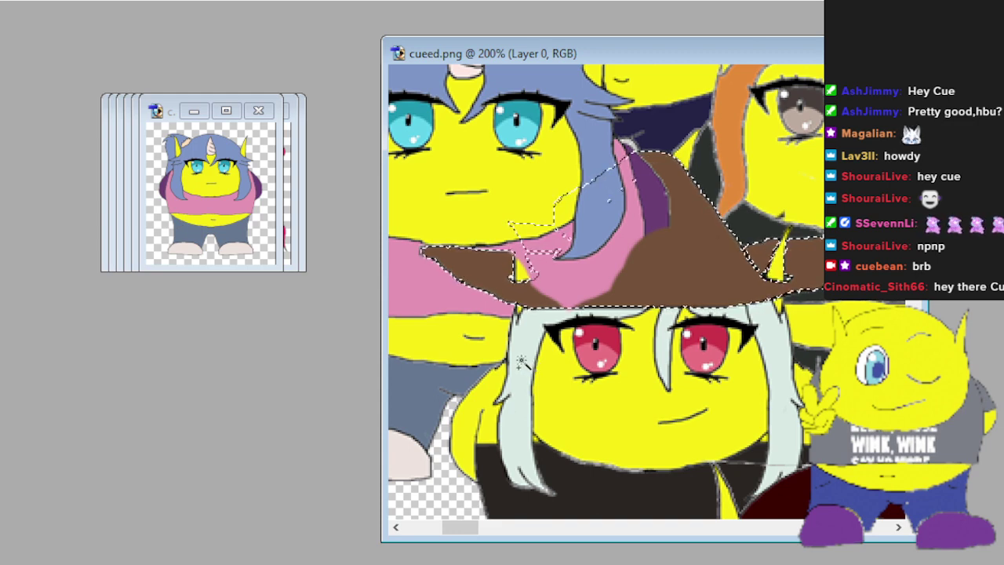
key("ctrl+d")
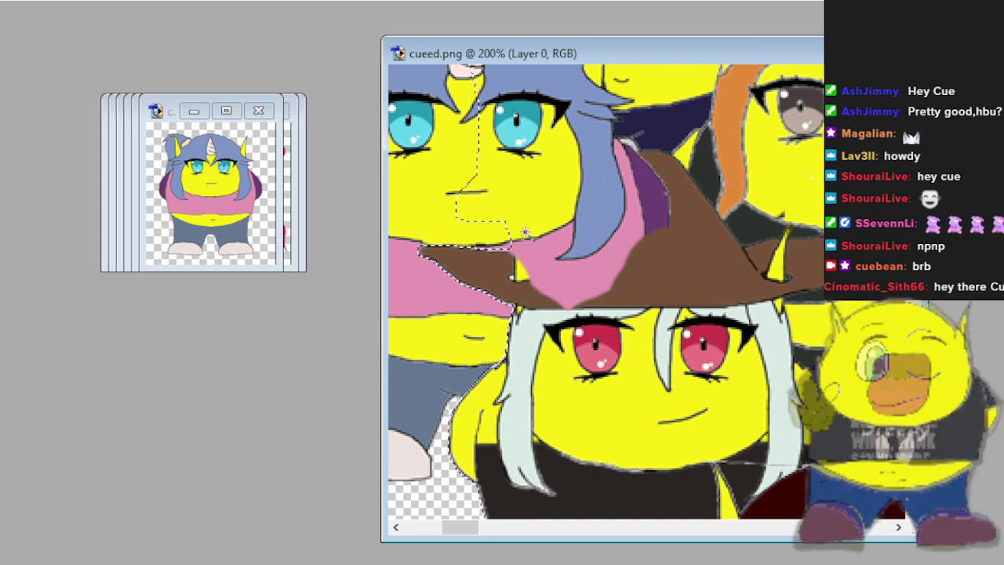
left_click(543, 249, "shift")
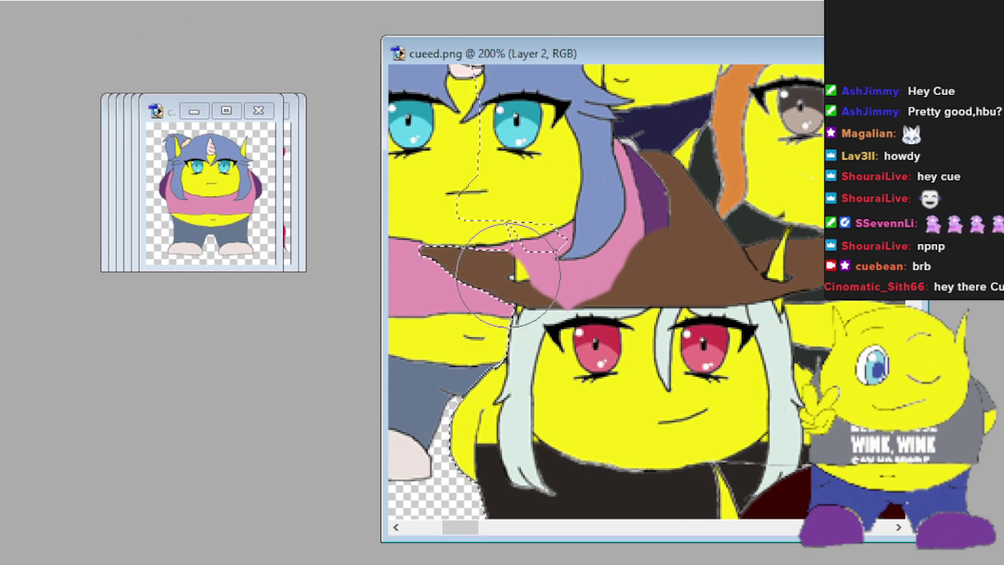
mouse_move(514, 275)
left_mouse_down()
mouse_move(614, 296)
mouse_move(627, 257)
mouse_move(666, 239)
mouse_move(643, 244)
mouse_move(665, 228)
mouse_move(661, 235)
mouse_move(655, 204)
left_mouse_up()
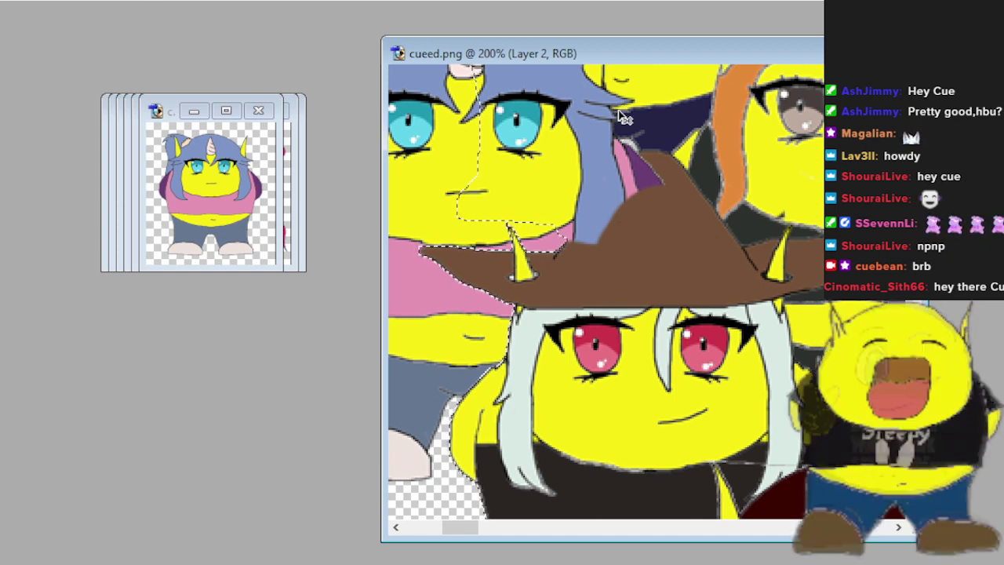
Try to erase the unicorn character's remaining hair and sleeve along the brown hat's crown, and undo the erasing.
key("plus")
key("plus")
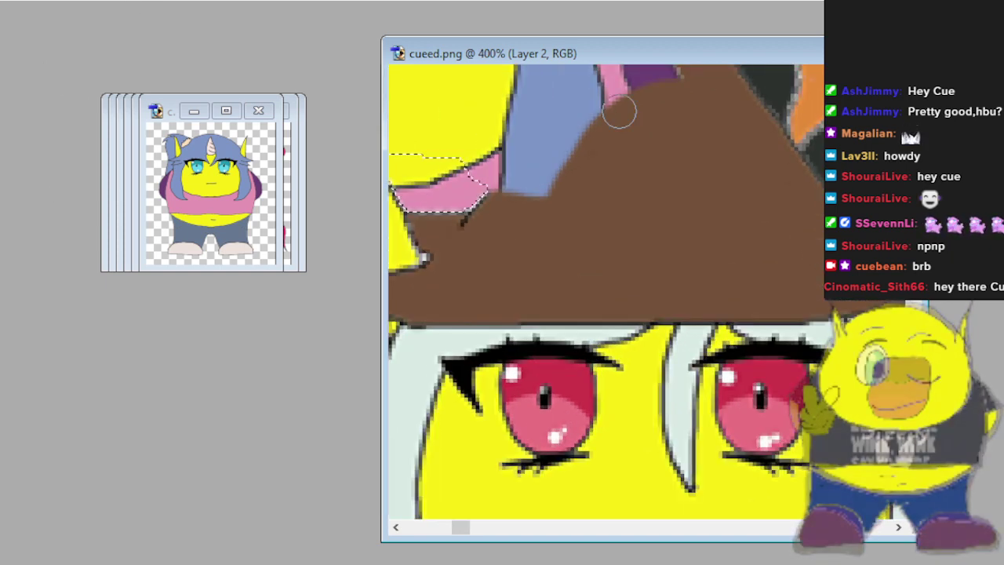
scroll(566, 184, "up", 3)
scroll(566, 185, "up", 3)
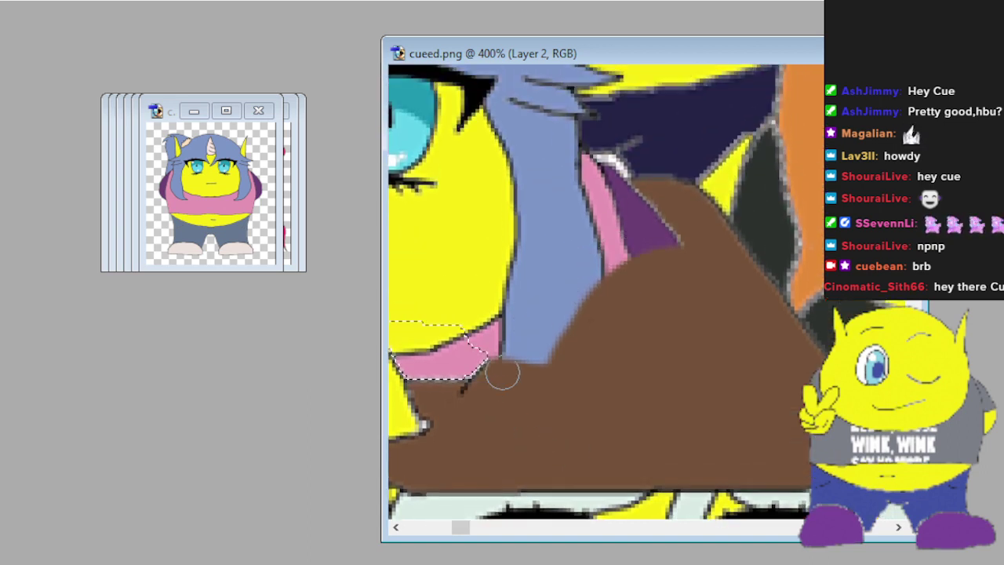
mouse_move(500, 360)
left_mouse_down()
mouse_move(485, 330)
mouse_move(508, 313)
mouse_move(520, 352)
mouse_move(536, 347)
mouse_move(565, 297)
mouse_move(523, 333)
mouse_move(573, 291)
mouse_move(540, 401)
mouse_move(607, 274)
mouse_move(634, 246)
mouse_move(672, 234)
mouse_move(640, 197)
mouse_move(615, 206)
mouse_move(635, 194)
mouse_move(601, 193)
left_mouse_up()
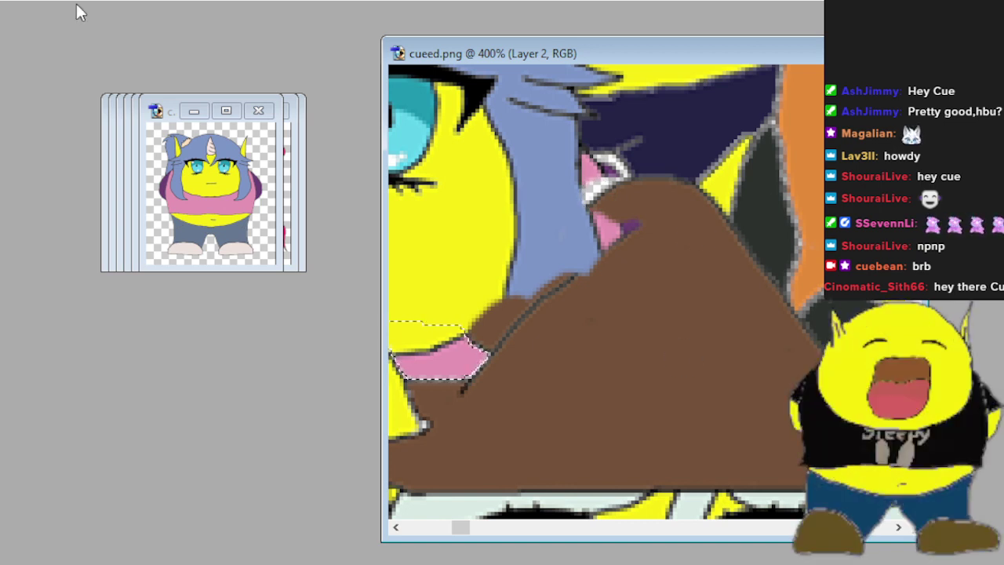
key("ctrl+z")
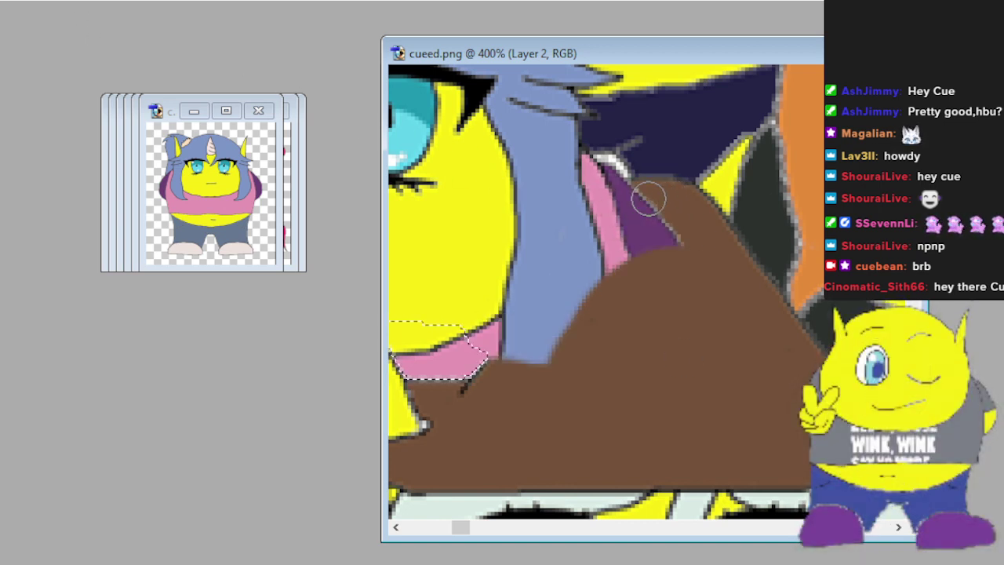
Erase the unicorn character's sleeve, hair and face on Layer 2 where they cover the crown of the brown hat.
mouse_move(650, 196)
left_mouse_down()
mouse_move(576, 339)
mouse_move(581, 352)
mouse_move(650, 260)
mouse_move(657, 229)
mouse_move(675, 258)
left_mouse_up()
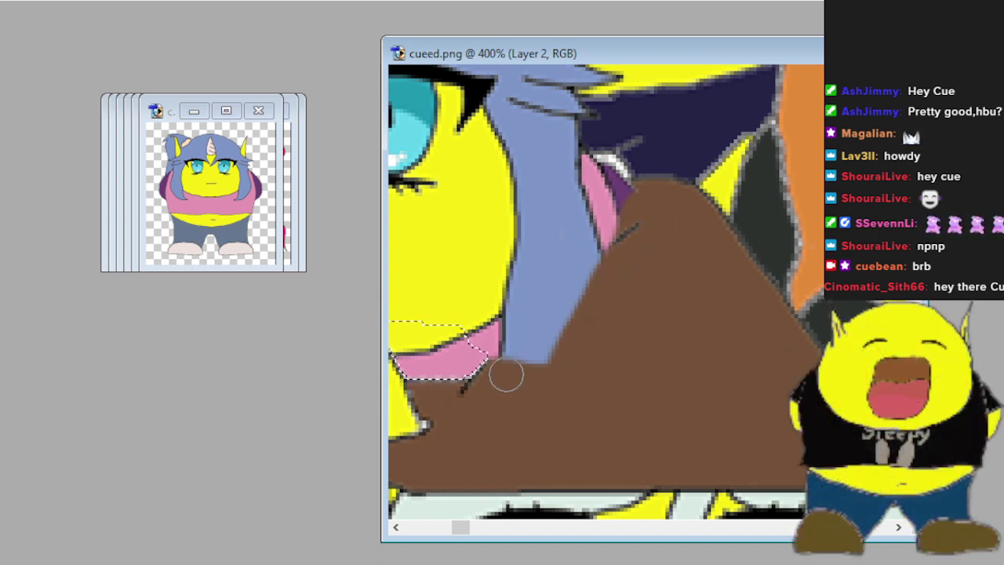
mouse_move(506, 372)
left_mouse_down()
mouse_move(629, 240)
mouse_move(538, 396)
mouse_move(510, 384)
mouse_move(504, 360)
mouse_move(629, 242)
mouse_move(509, 360)
mouse_move(486, 337)
mouse_move(546, 316)
mouse_move(483, 336)
mouse_move(517, 309)
left_mouse_up()
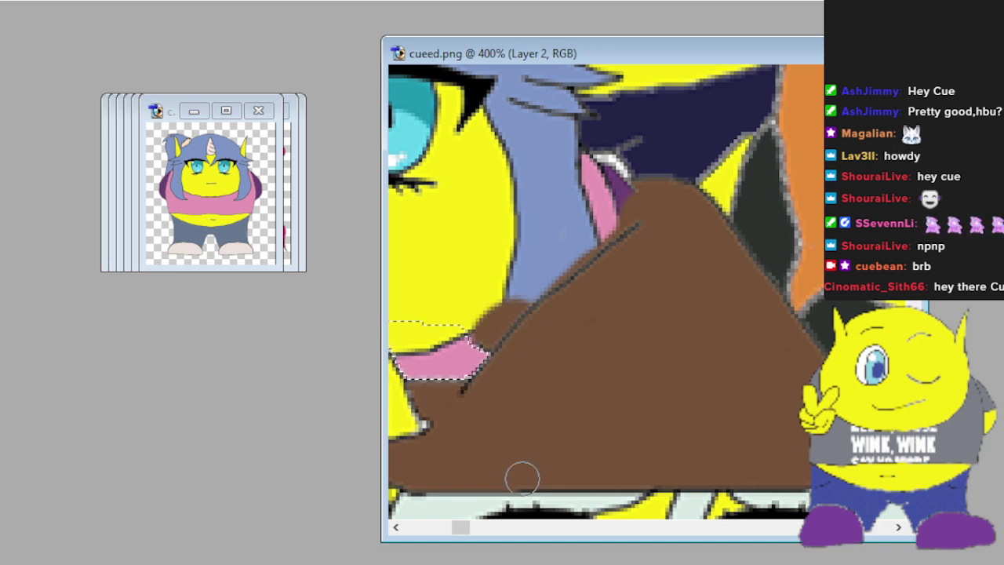
key("ctrl+plus")
key("ctrl+plus")
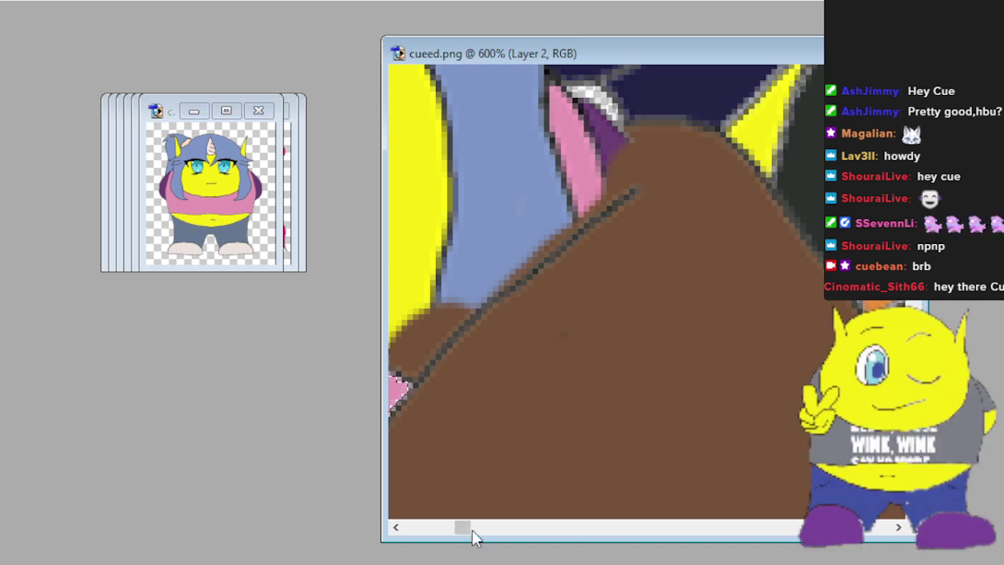
mouse_move(462, 529)
left_mouse_down()
mouse_move(453, 530)
mouse_move(461, 539)
left_mouse_up()
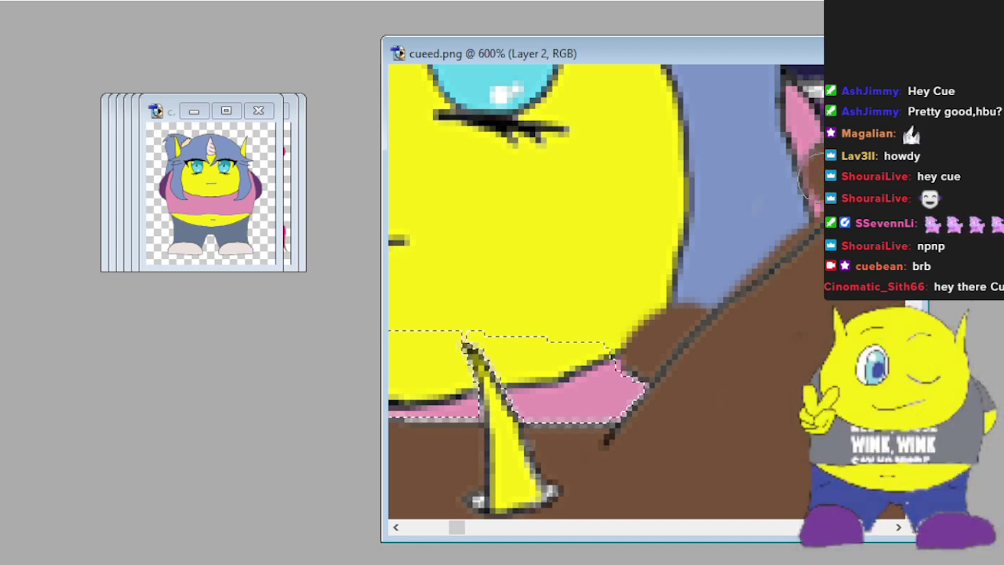
mouse_move(815, 165)
left_mouse_down()
mouse_move(818, 215)
mouse_move(809, 180)
mouse_move(804, 213)
mouse_move(812, 177)
mouse_move(793, 206)
mouse_move(809, 202)
mouse_move(793, 186)
mouse_move(788, 215)
mouse_move(792, 184)
mouse_move(770, 247)
mouse_move(768, 206)
mouse_move(750, 252)
mouse_move(759, 207)
mouse_move(736, 262)
mouse_move(735, 230)
mouse_move(727, 272)
mouse_move(737, 232)
mouse_move(752, 220)
mouse_move(723, 268)
mouse_move(747, 218)
mouse_move(723, 246)
mouse_move(710, 296)
mouse_move(737, 231)
mouse_move(728, 233)
mouse_move(681, 306)
mouse_move(718, 244)
mouse_move(674, 293)
mouse_move(656, 332)
left_mouse_up()
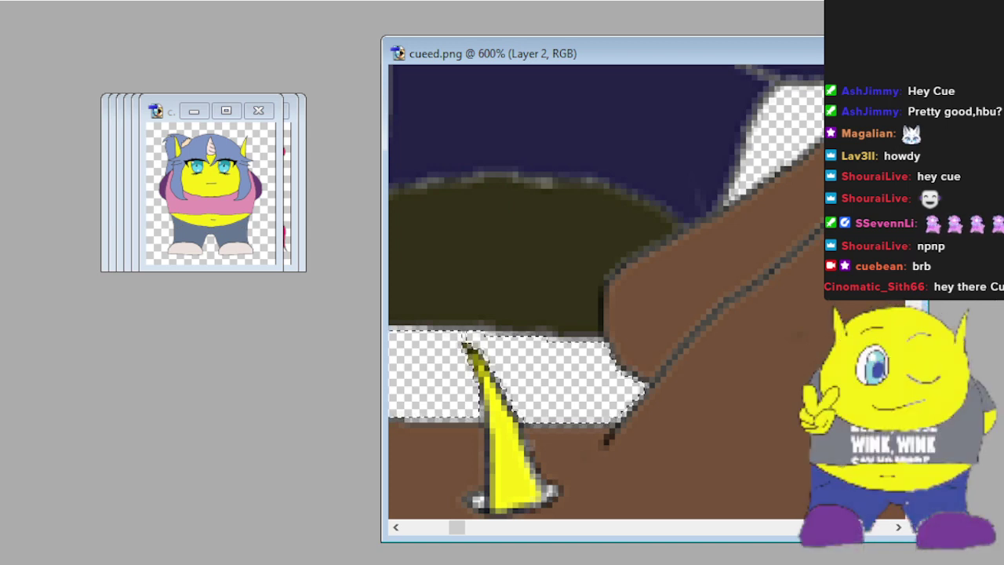
key("ctrl+z")
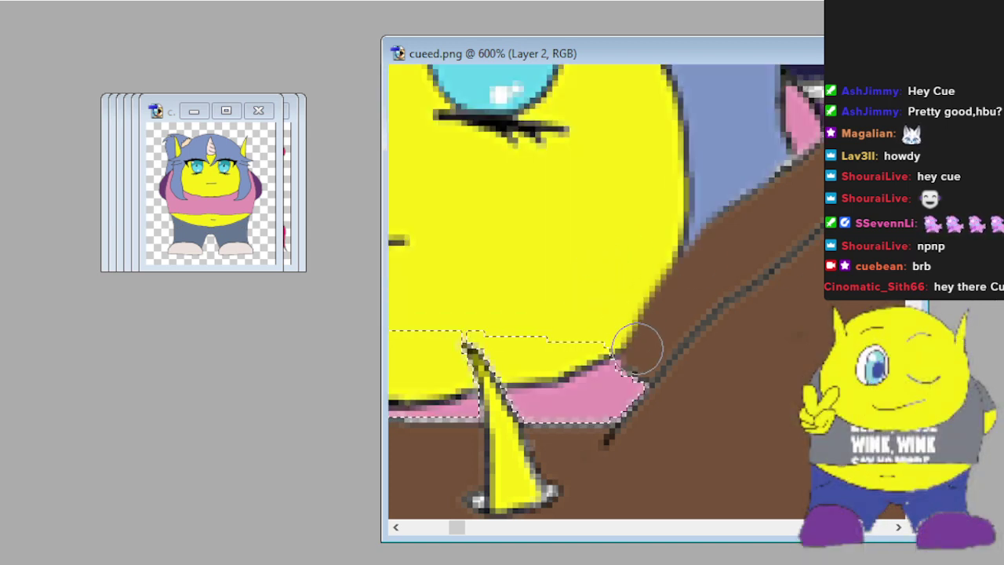
mouse_move(635, 339)
left_mouse_down()
mouse_move(645, 303)
mouse_move(697, 256)
mouse_move(664, 279)
mouse_move(630, 343)
mouse_move(636, 298)
mouse_move(654, 269)
mouse_move(770, 207)
mouse_move(752, 223)
left_mouse_up()
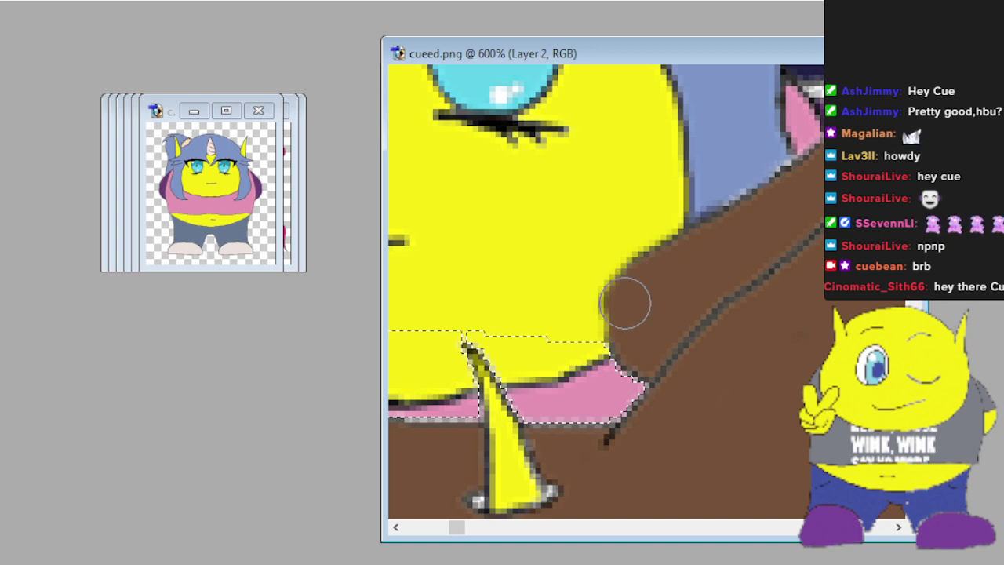
mouse_move(621, 316)
left_mouse_down()
mouse_move(624, 332)
mouse_move(643, 283)
mouse_move(632, 296)
left_mouse_up()
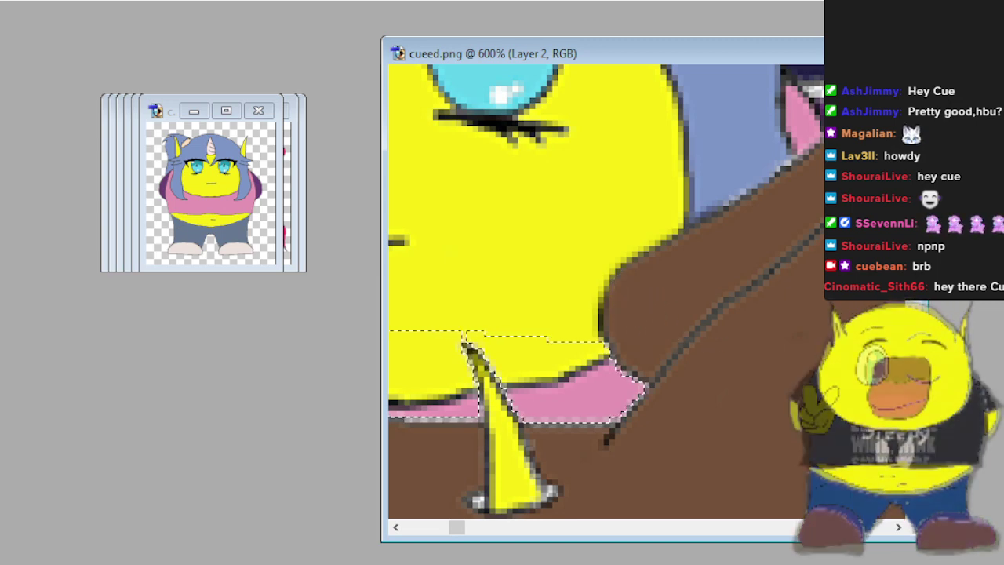
Close the unicorn character's separate source image.
key("minus")
key("minus")
key("minus")
key("minus")
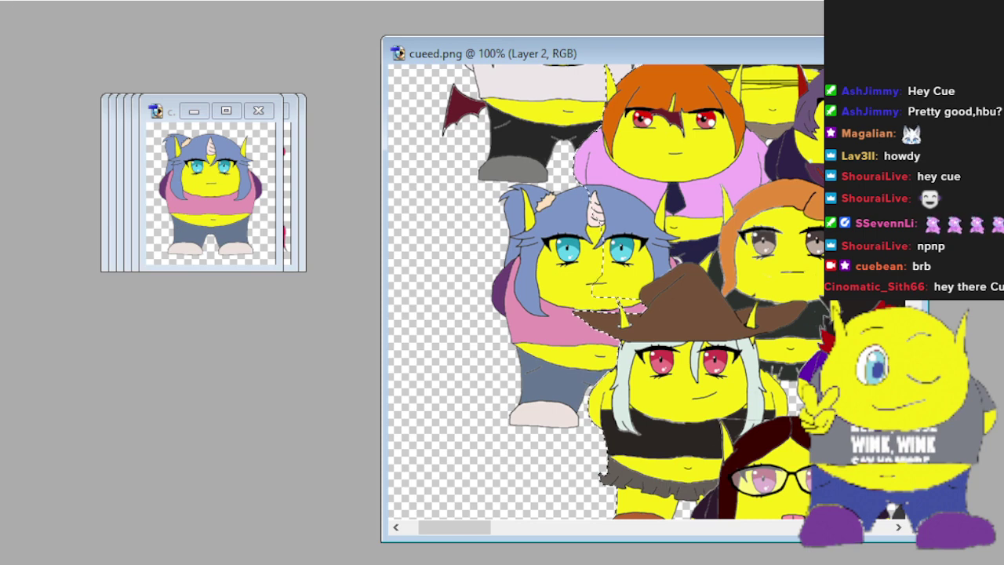
scroll(425, 355, "down", 3)
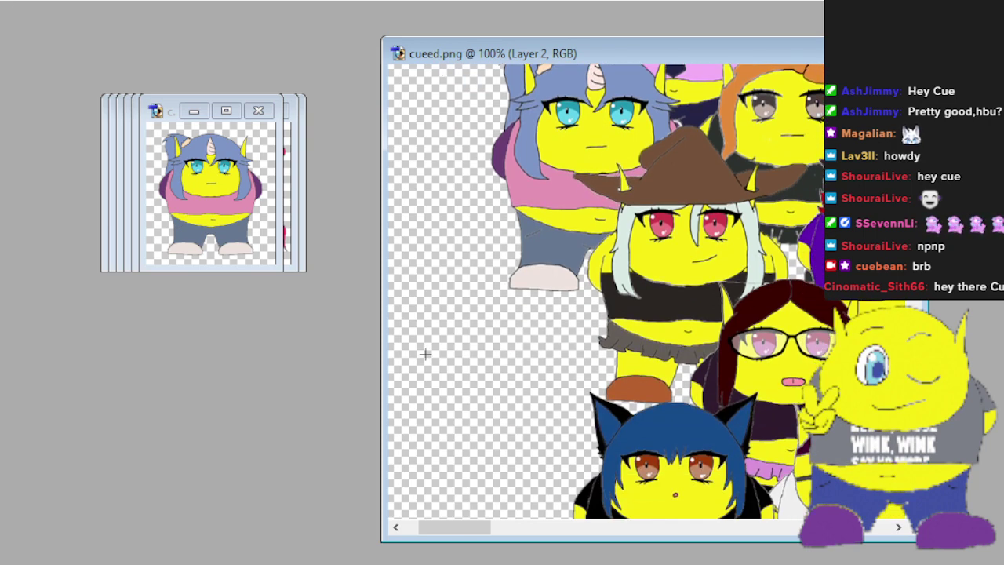
scroll(425, 355, "down", 3)
left_click(260, 111)
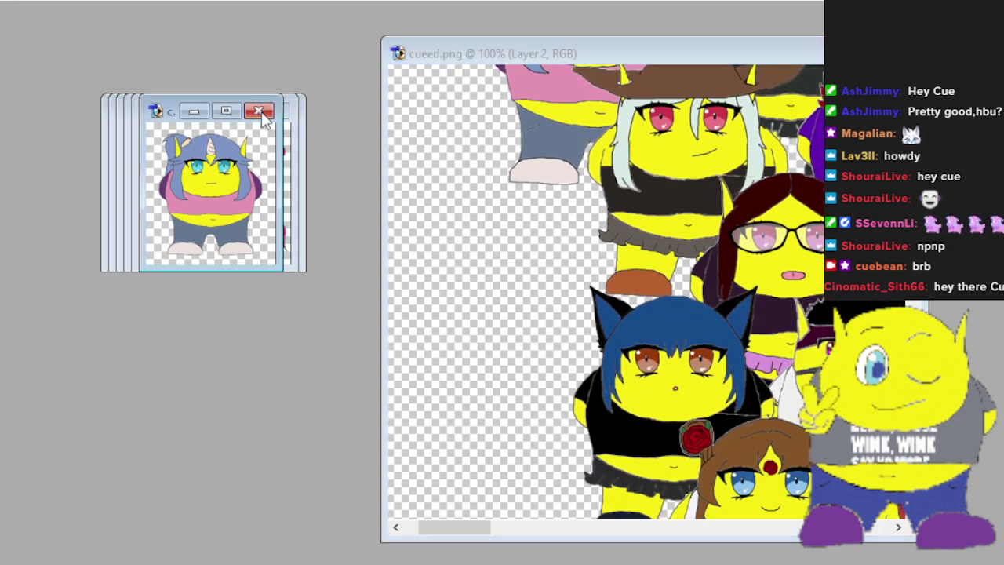
left_click(262, 113)
key("ctrl+w")
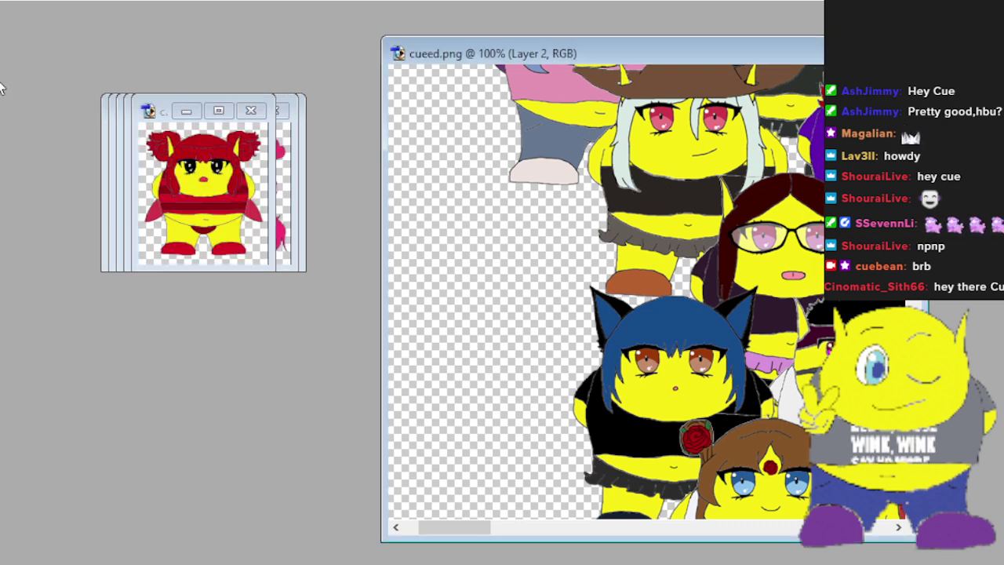
Add the red-haired character to cueed.png beside the blue-haired cat-eared character and select the empty background on Layer 0.
left_click_drag(196, 196, 567, 326)
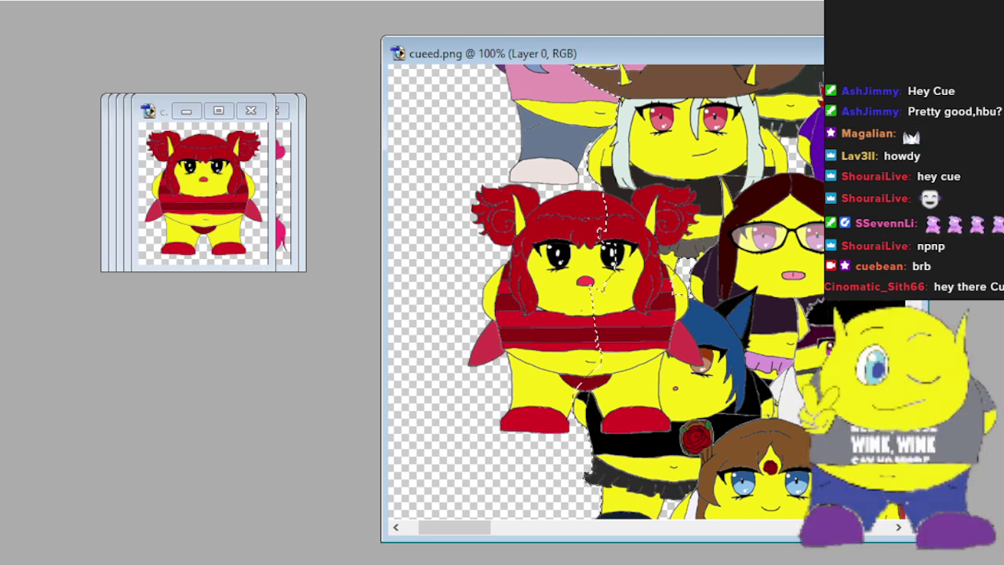
key("Delete")
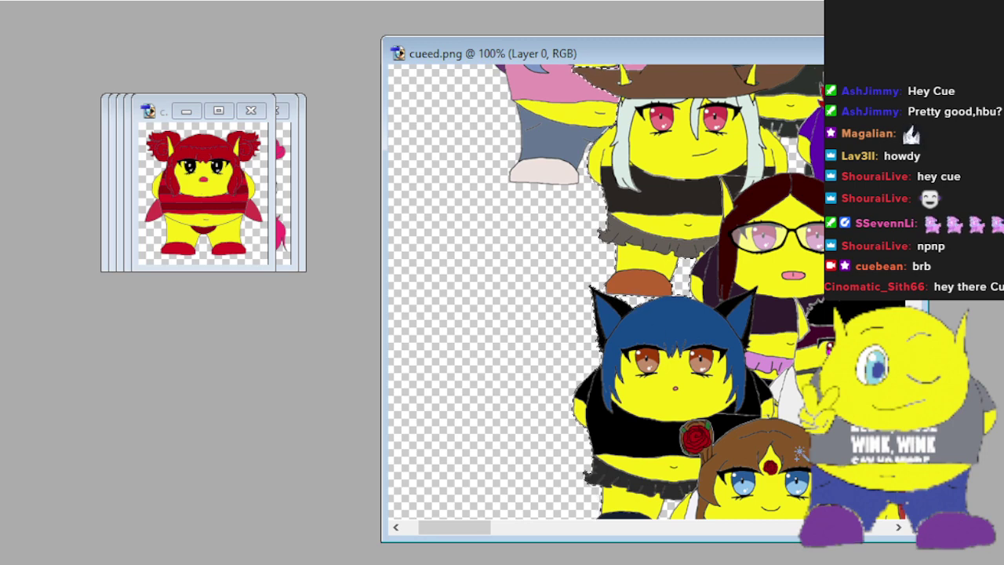
key("ctrl+z")
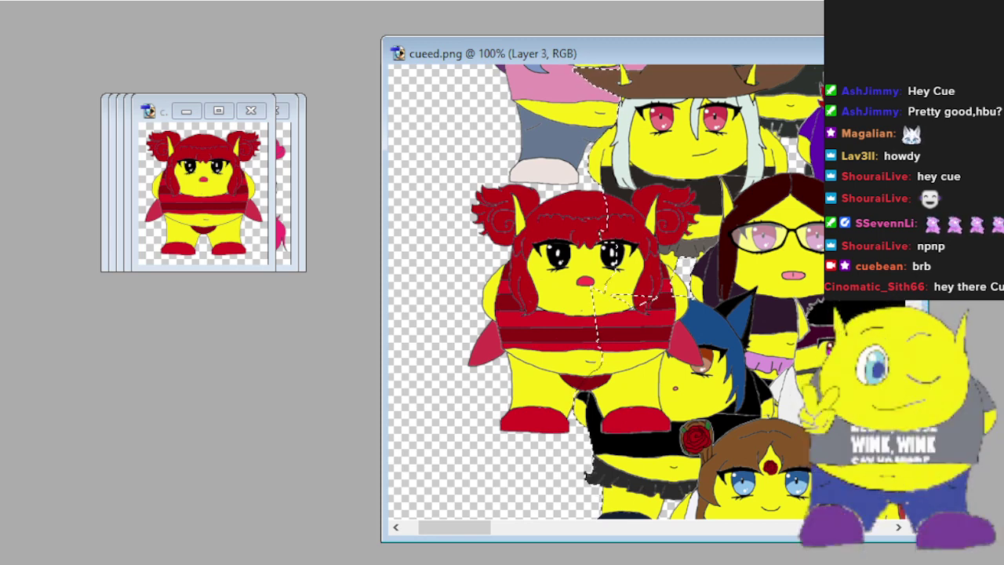
Erase the red-haired character's leg, shoe and torso on Layer 3 over the cat-eared character's face, fringe and black top.
key("plus")
key("plus")
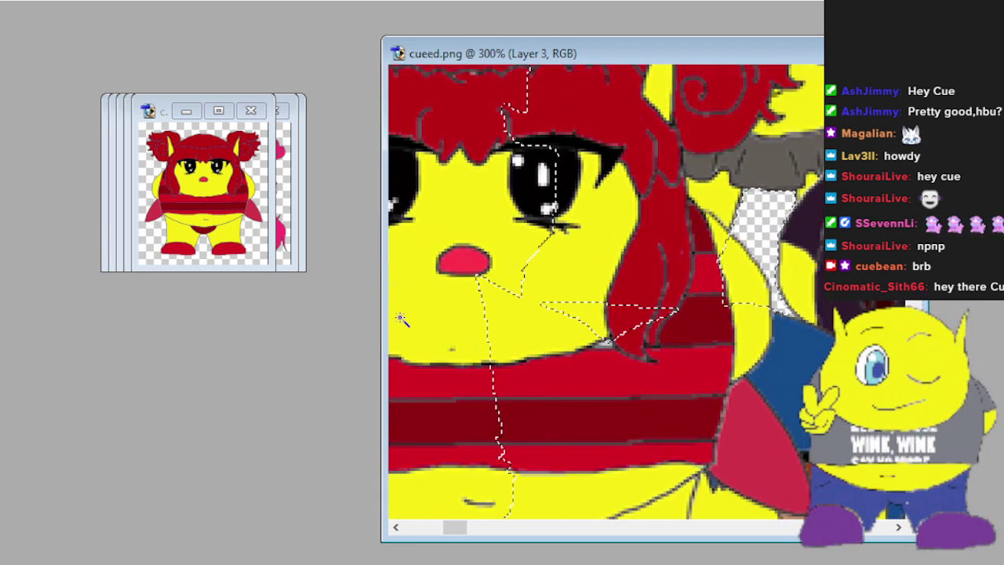
scroll(411, 303, "down", 3)
scroll(412, 303, "down", 3)
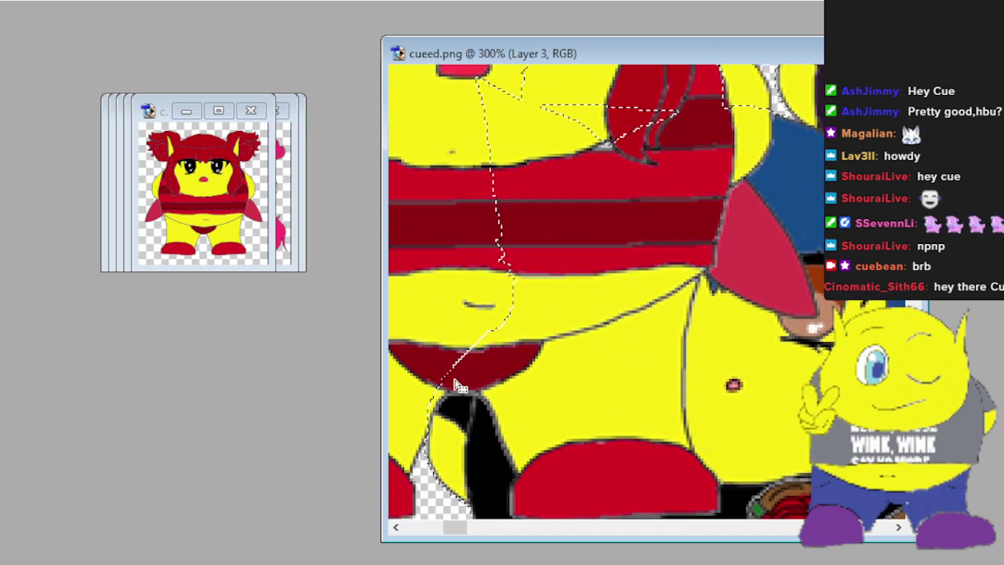
scroll(401, 333, "up", 1)
scroll(402, 333, "down", 1)
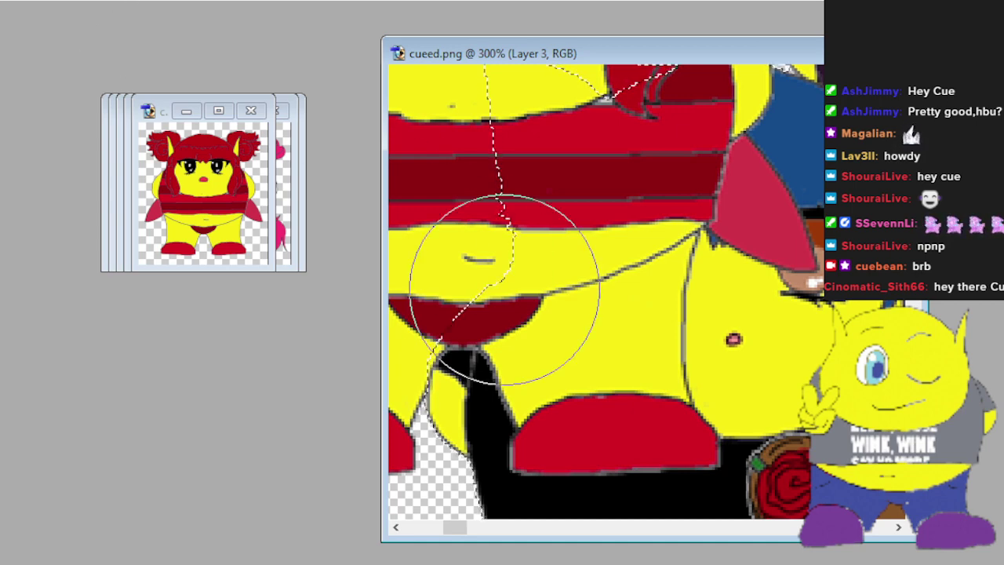
mouse_move(667, 452)
left_mouse_down()
mouse_move(517, 345)
mouse_move(646, 253)
mouse_move(557, 188)
left_mouse_up()
Erase the rest of the red-haired character covering the cat-eared character's black ear and the top of the blue hair.
scroll(571, 336, "up", 5)
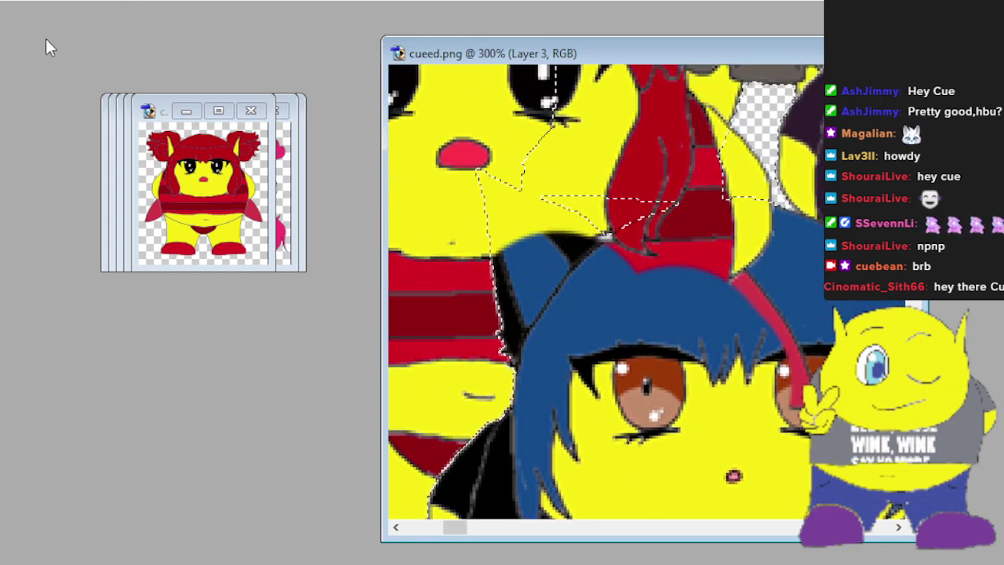
mouse_move(442, 245)
left_mouse_down()
mouse_move(514, 235)
mouse_move(459, 217)
mouse_move(477, 205)
left_mouse_up()
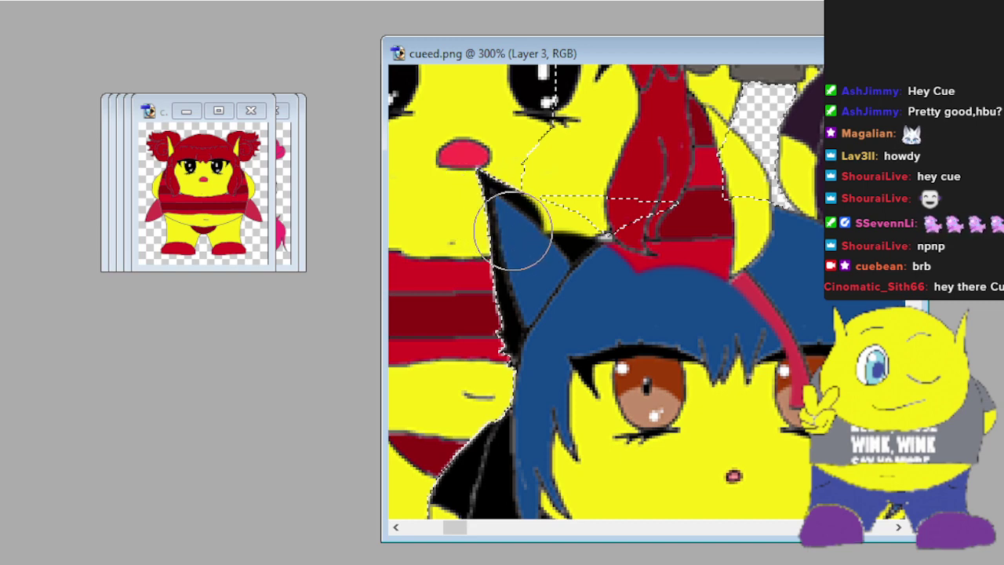
mouse_move(537, 236)
left_mouse_down()
mouse_move(641, 257)
mouse_move(691, 244)
mouse_move(735, 250)
mouse_move(804, 354)
mouse_move(821, 451)
mouse_move(819, 404)
mouse_move(802, 375)
mouse_move(677, 288)
mouse_move(672, 271)
mouse_move(686, 242)
mouse_move(739, 230)
mouse_move(786, 248)
mouse_move(746, 252)
mouse_move(744, 232)
mouse_move(702, 236)
left_mouse_up()
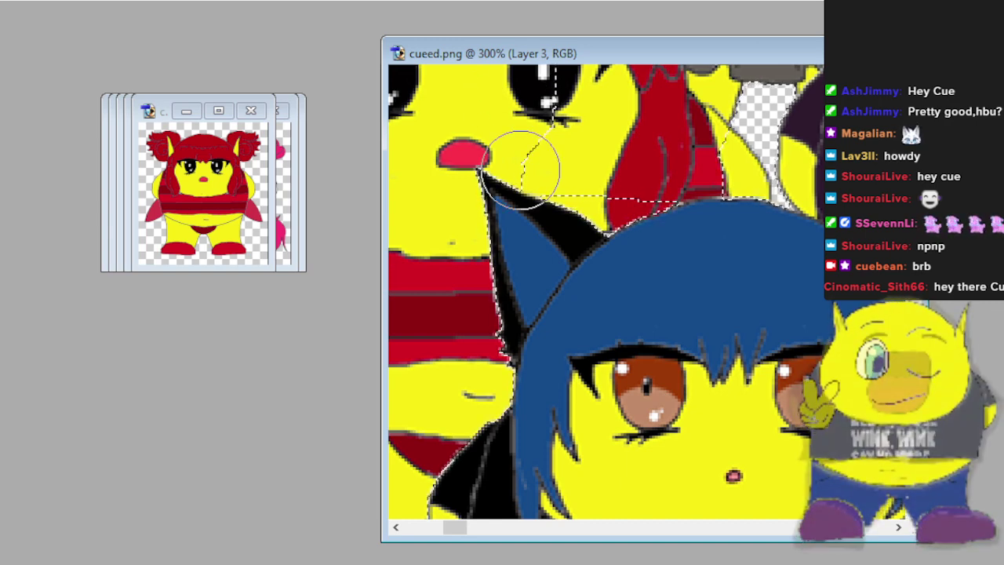
Close the red-haired character's separate source image.
scroll(522, 169, "down", 1)
key("minus")
key("minus")
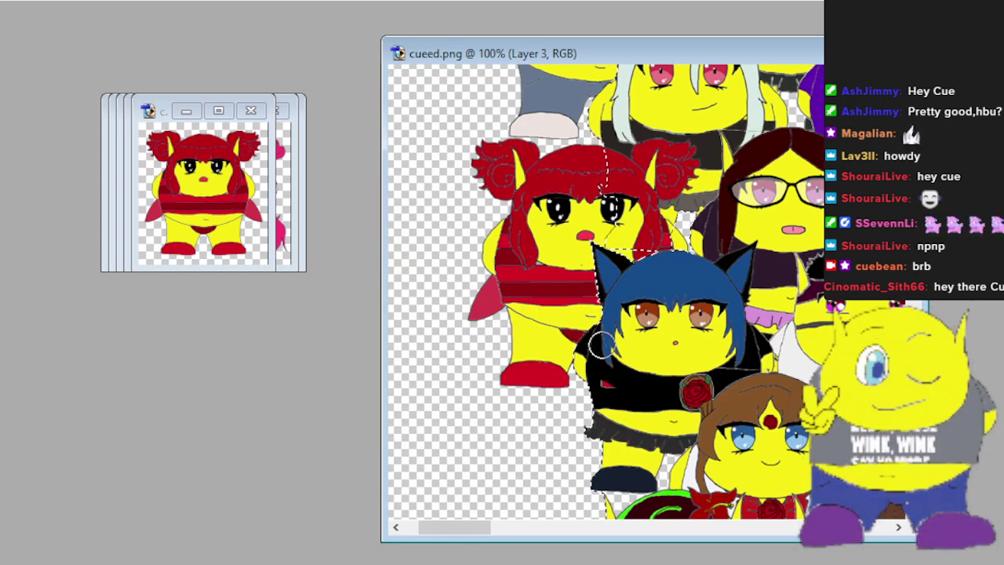
scroll(603, 344, "down", 5)
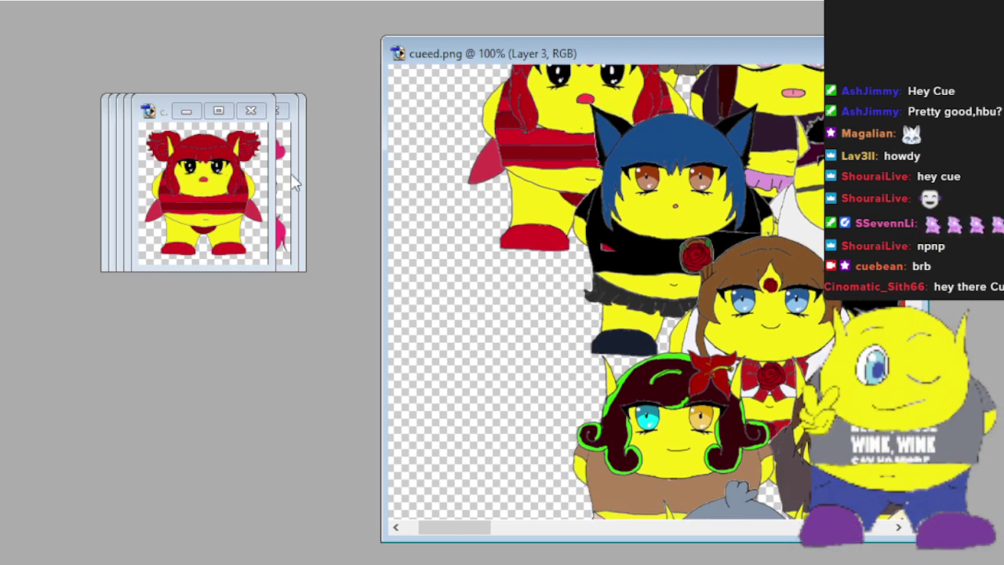
left_click(252, 115)
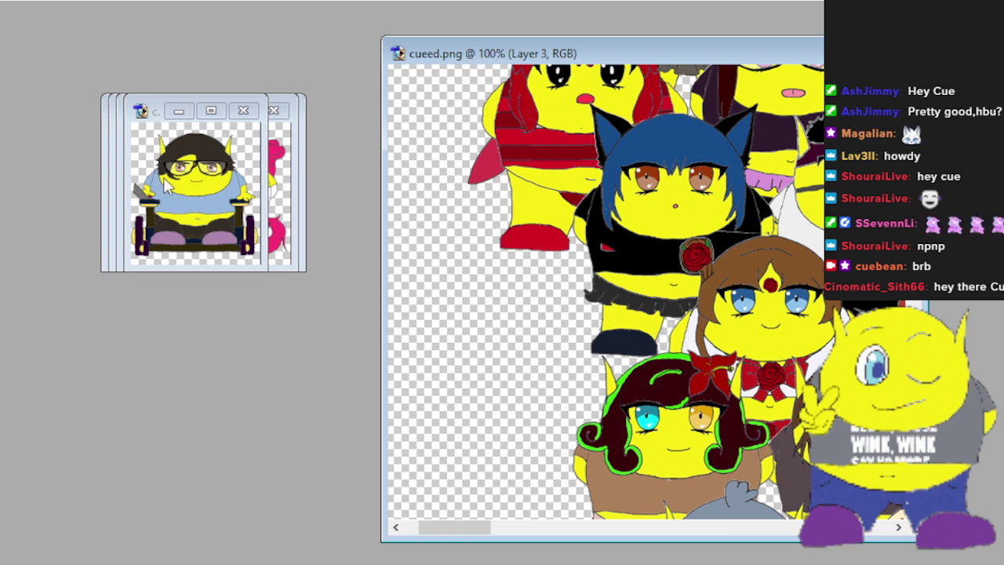
Add the wheelchair character to cueed.png below the red-haired character, partly overlapping the character with green-edged curls.
left_click_drag(180, 182, 560, 352)
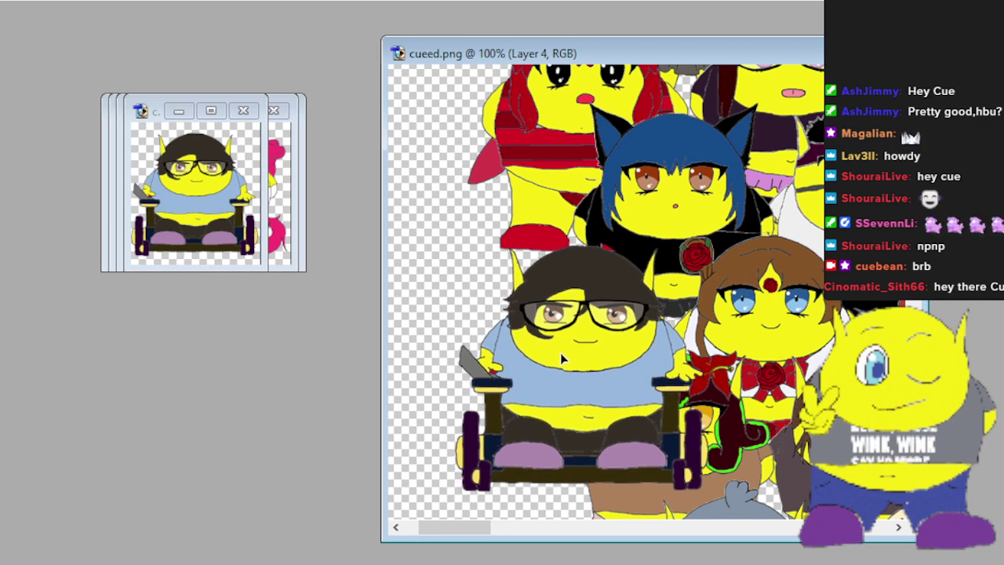
mouse_move(560, 352)
left_mouse_down()
mouse_move(560, 364)
mouse_move(564, 357)
mouse_move(503, 346)
mouse_move(546, 367)
left_mouse_up()
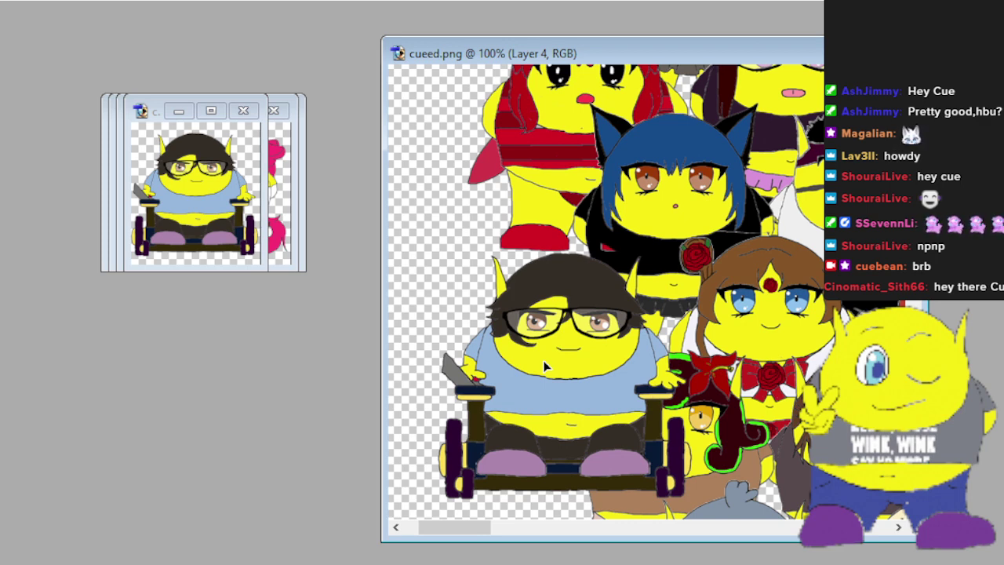
left_click_drag(546, 366, 542, 365)
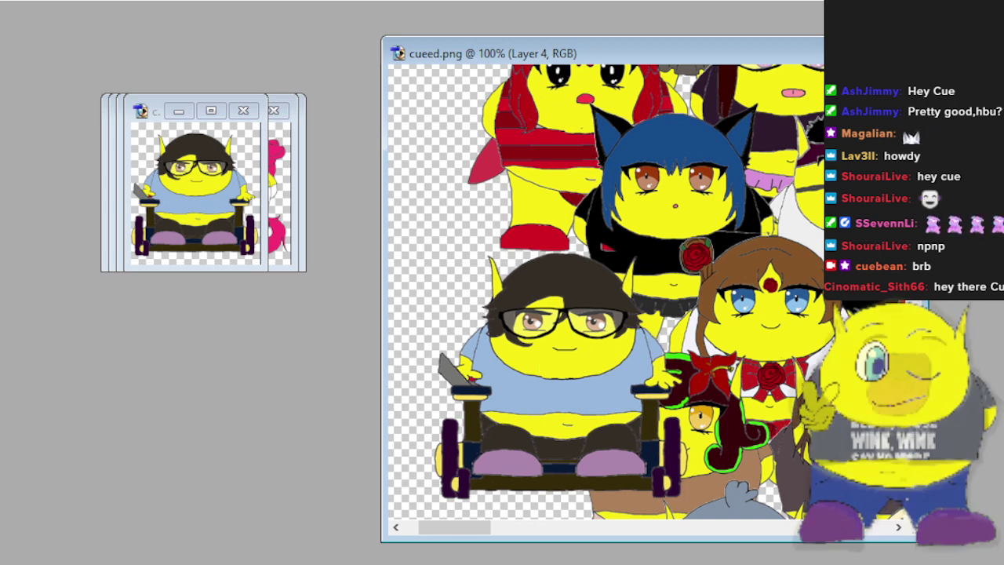
Switch to Layer 0, select the empty background around the crowd, and return to the wheelchair character on Layer 4.
scroll(522, 475, "down", 2)
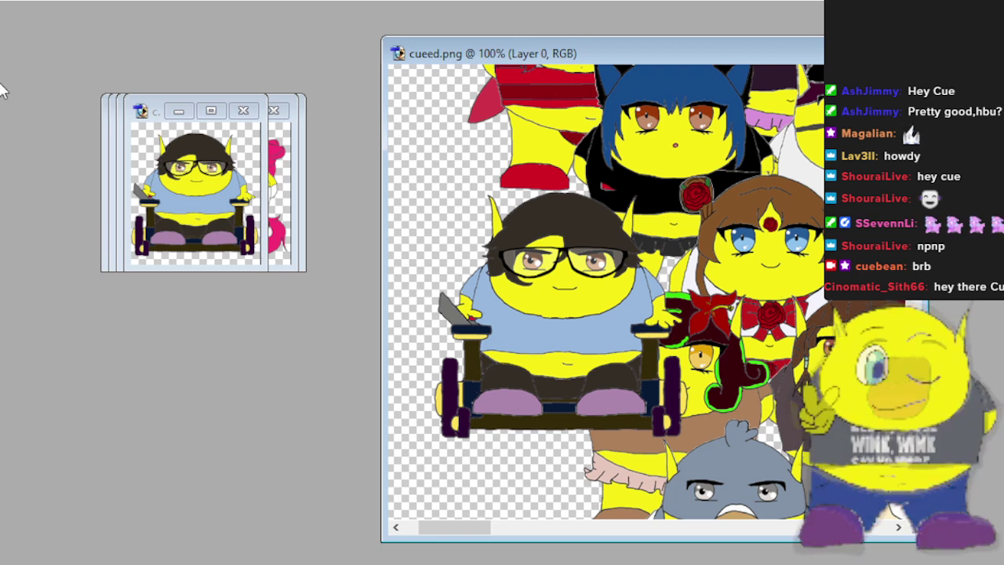
key("ctrl+shift+d")
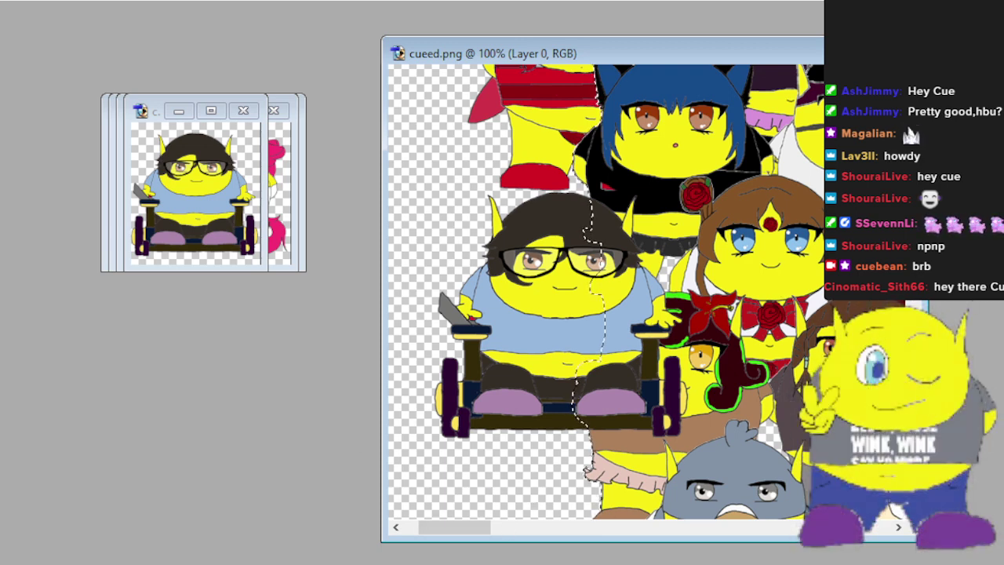
key("Delete")
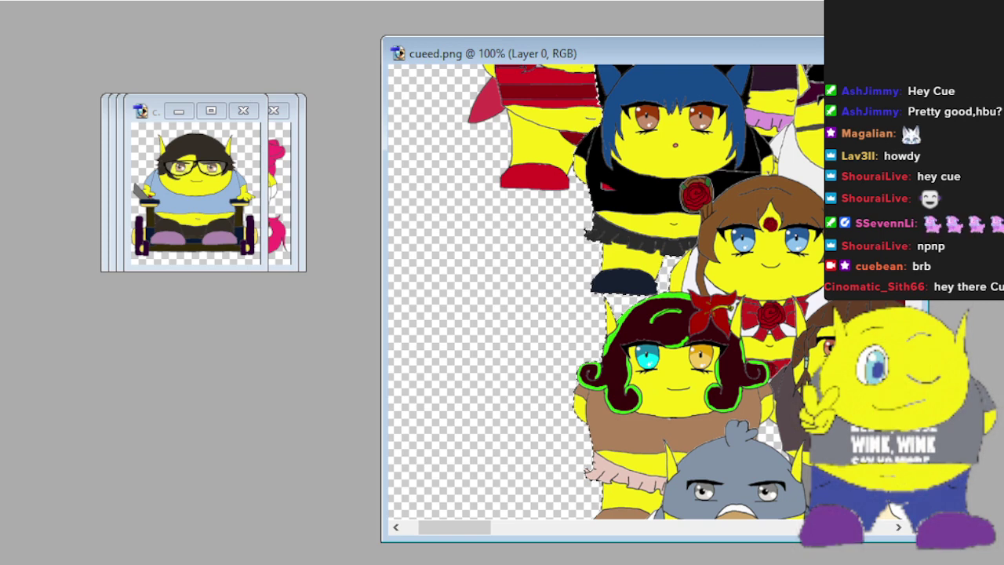
key("ctrl+v")
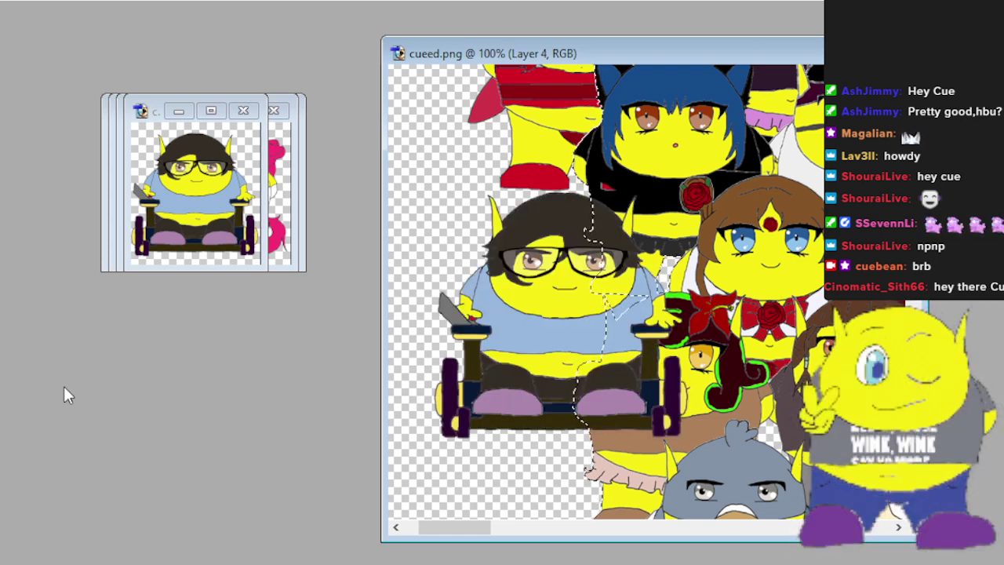
Erase the wheelchair character's wheel, shoe and leg where they cover the green-curled character's face and brown top.
key("plus")
key("plus")
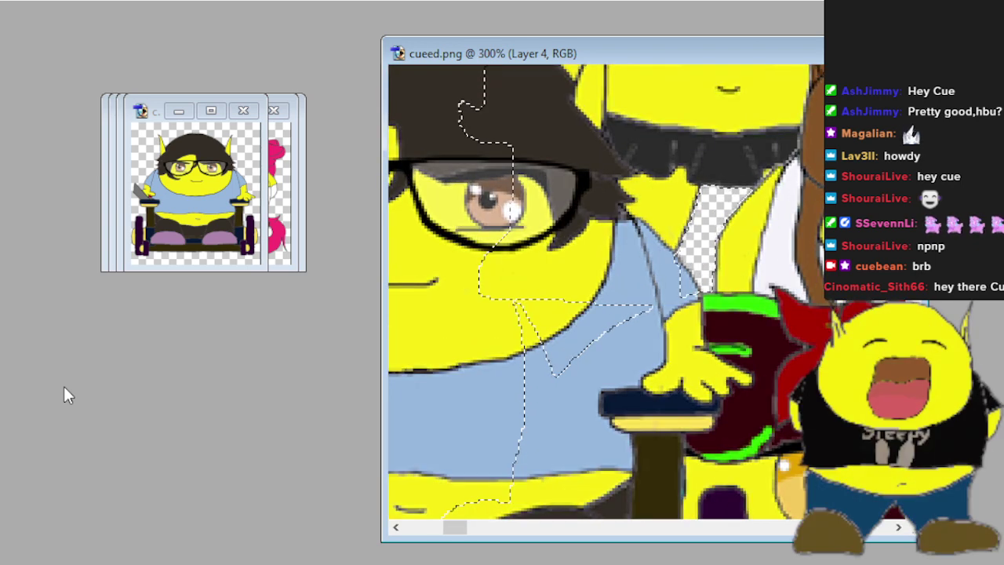
scroll(15, 251, "down", 3)
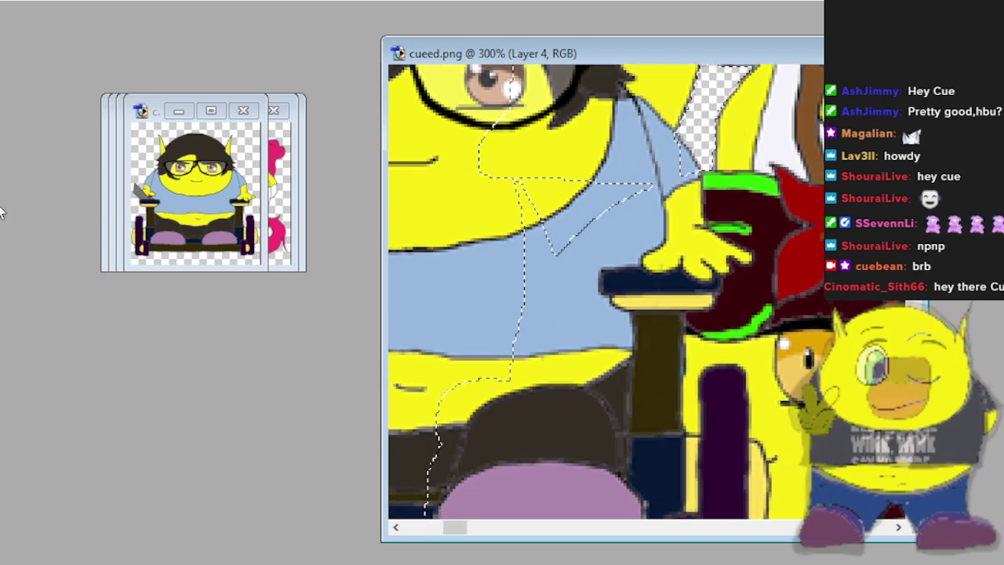
scroll(513, 415, "down", 2)
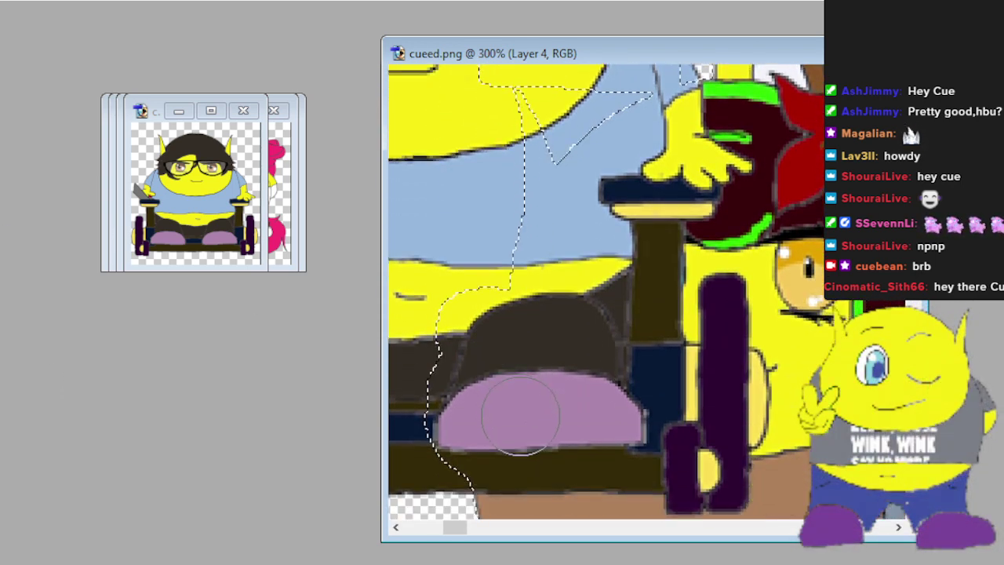
mouse_move(650, 459)
left_mouse_down()
mouse_move(625, 424)
mouse_move(543, 405)
mouse_move(730, 386)
mouse_move(752, 250)
mouse_move(701, 374)
mouse_move(706, 469)
mouse_move(715, 412)
mouse_move(715, 471)
left_mouse_up()
scroll(715, 471, "down", 2)
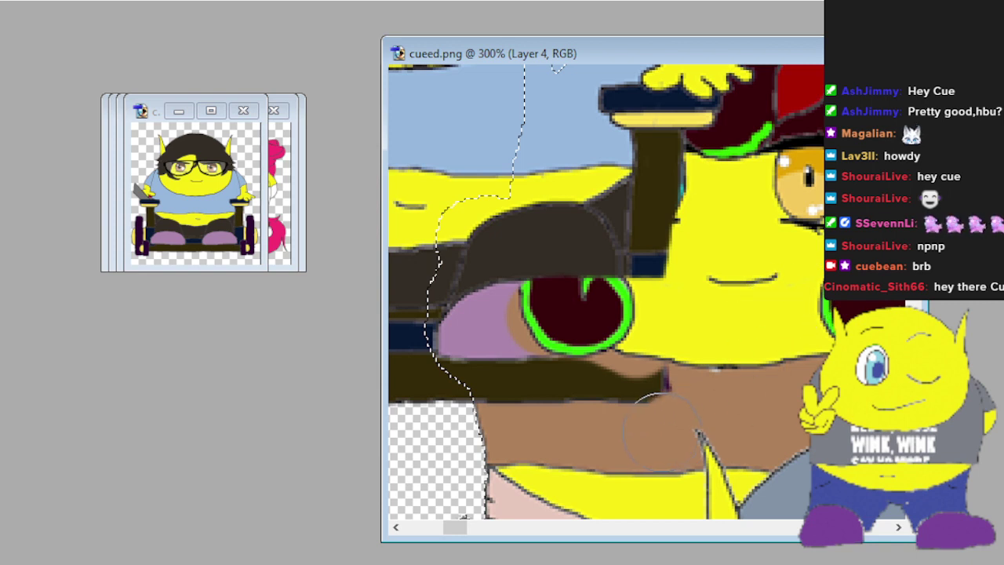
mouse_move(663, 429)
left_mouse_down()
mouse_move(751, 375)
mouse_move(752, 317)
mouse_move(612, 400)
mouse_move(524, 396)
mouse_move(615, 366)
mouse_move(509, 391)
mouse_move(486, 378)
mouse_move(465, 342)
mouse_move(465, 315)
mouse_move(483, 291)
mouse_move(511, 282)
mouse_move(488, 282)
mouse_move(471, 256)
mouse_move(487, 225)
mouse_move(549, 243)
mouse_move(541, 286)
mouse_move(643, 234)
mouse_move(646, 316)
mouse_move(661, 276)
left_mouse_up()
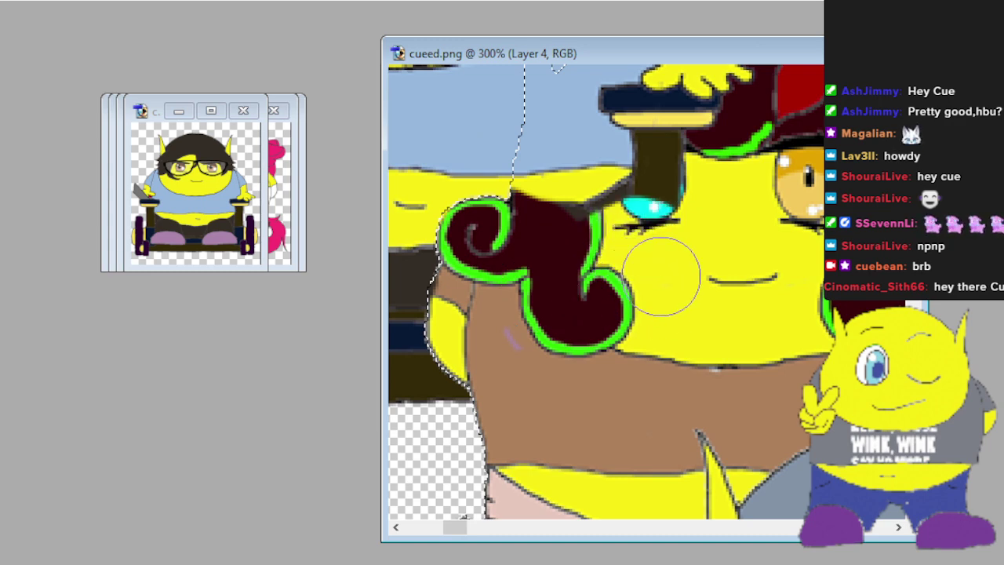
Erase the wheelchair character's armrest, hand and shirt where they cover the green-curled character's hair, eye and pointed ear.
scroll(661, 276, "up", 5)
mouse_move(578, 359)
left_mouse_down()
mouse_move(549, 381)
mouse_move(711, 318)
mouse_move(651, 302)
mouse_move(713, 235)
mouse_move(679, 258)
mouse_move(762, 200)
mouse_move(646, 251)
mouse_move(683, 191)
mouse_move(710, 189)
mouse_move(672, 190)
mouse_move(593, 240)
mouse_move(578, 331)
mouse_move(572, 291)
mouse_move(544, 392)
mouse_move(643, 317)
left_mouse_up()
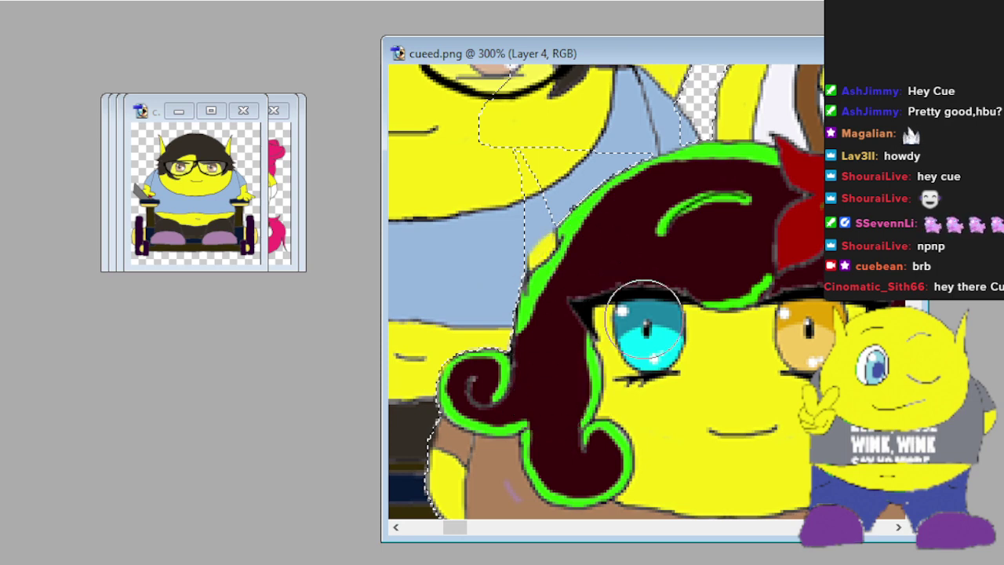
mouse_move(574, 325)
left_mouse_down()
mouse_move(567, 236)
mouse_move(533, 192)
left_mouse_up()
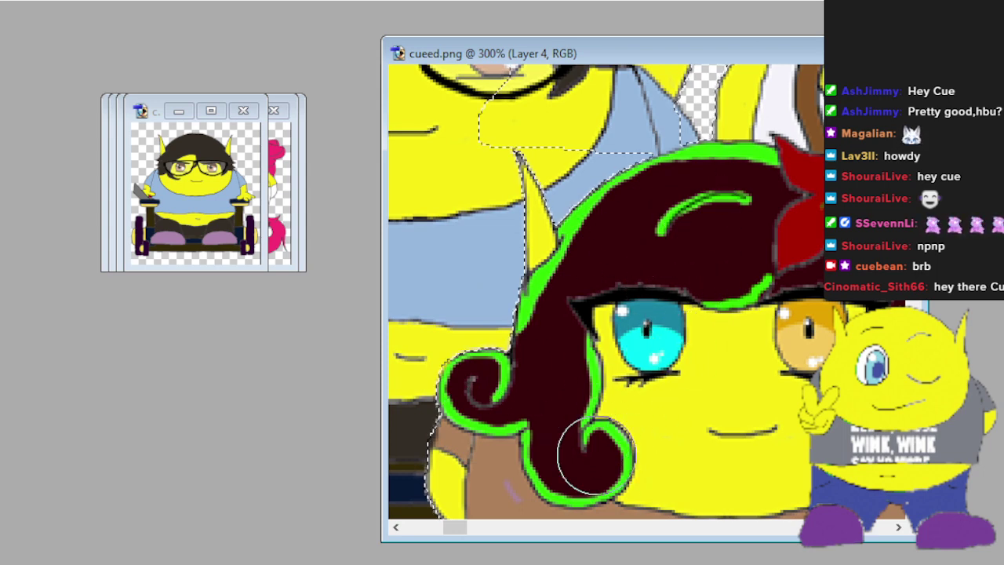
Close the wheelchair character's separate source image.
key("minus")
key("minus")
key("minus")
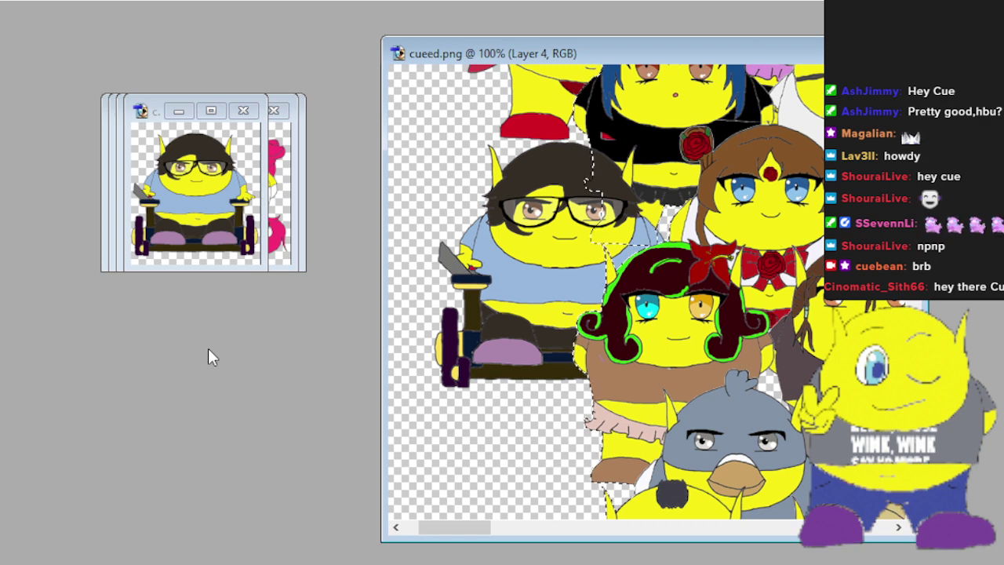
left_click(244, 112)
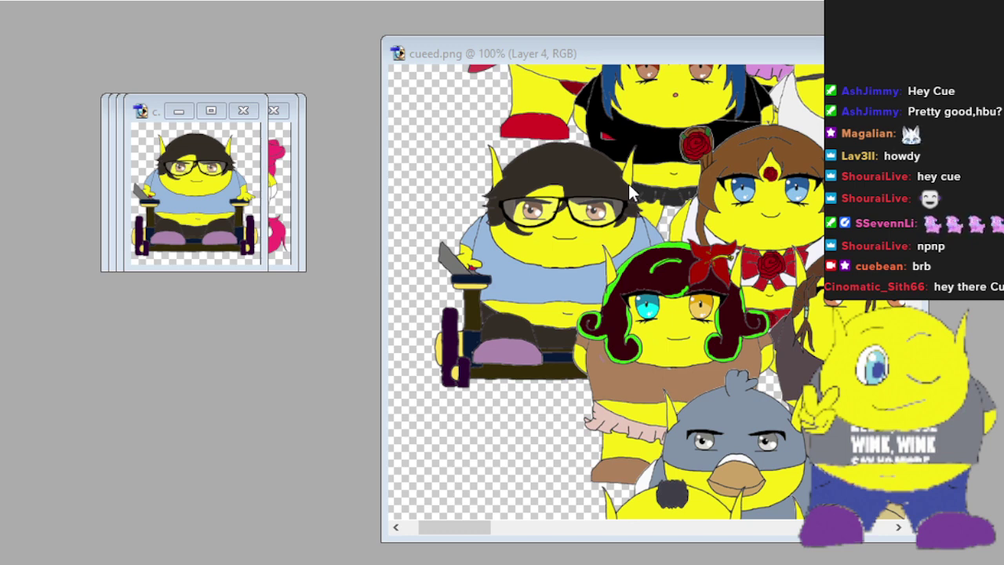
left_click(120, 251)
Add the multicoloured-hair character to cueed.png below the wheelchair character, partly overlapping the tusked character in dark red.
scroll(271, 304, "down", 1)
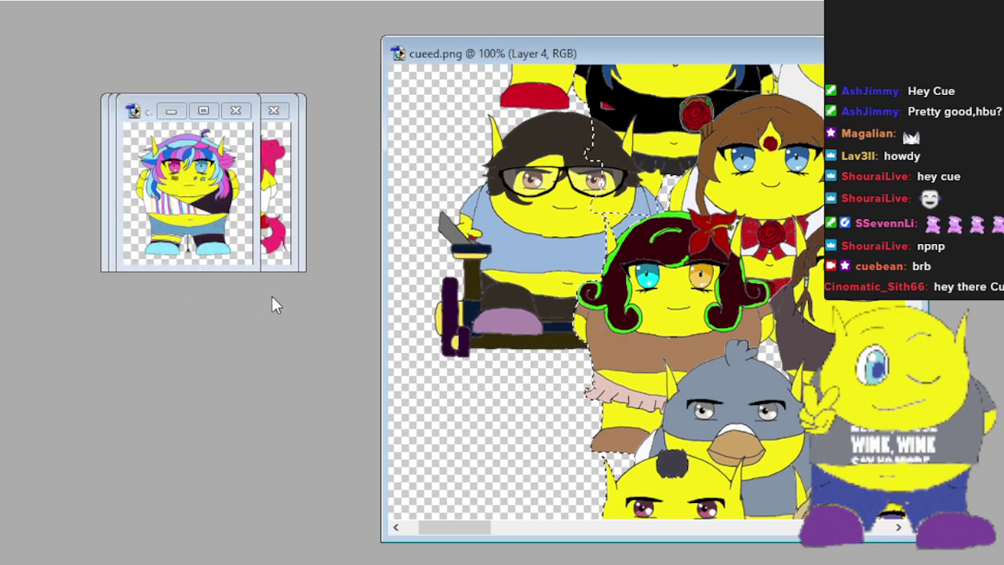
scroll(272, 300, "down", 2)
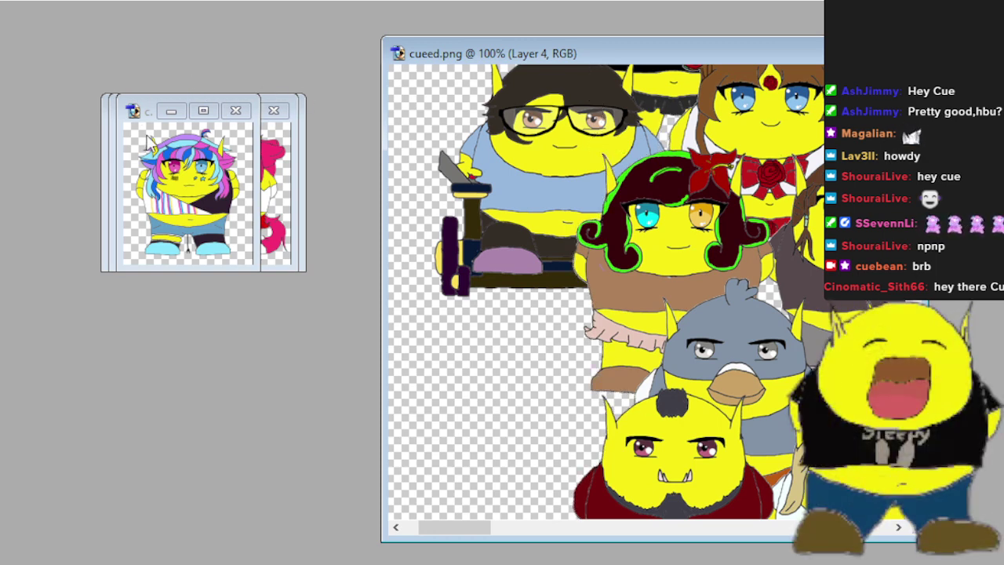
left_click(194, 216)
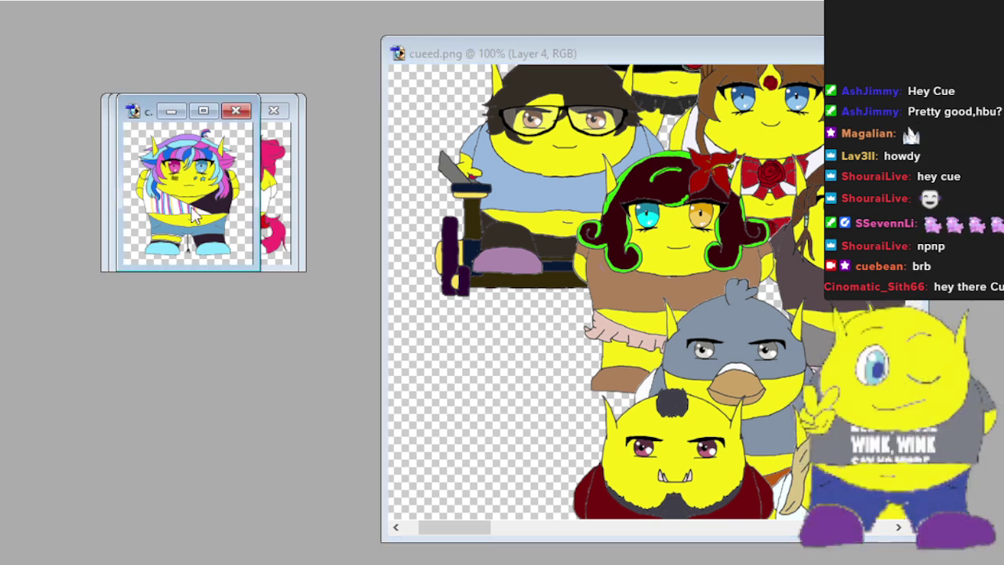
left_click_drag(176, 202, 533, 388)
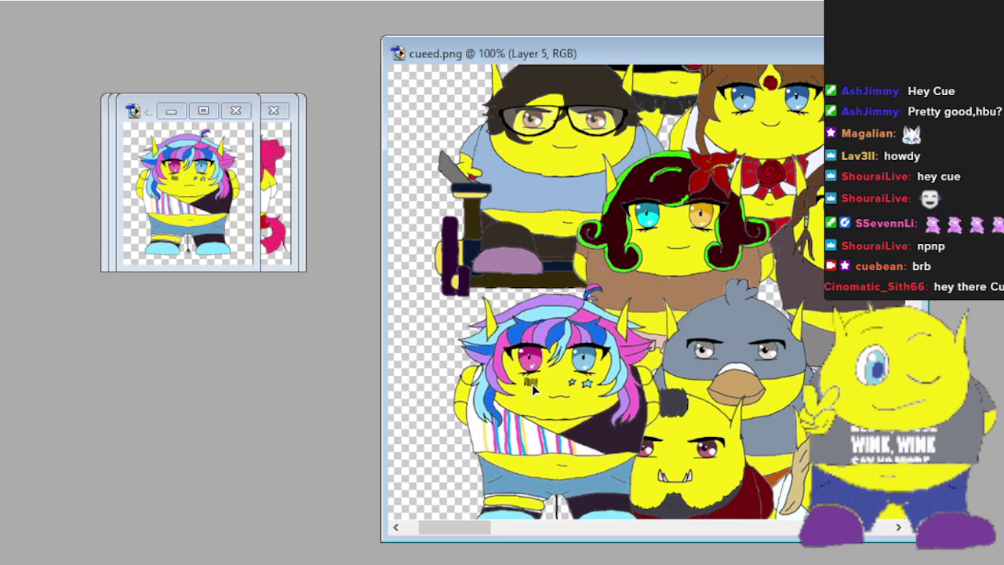
left_click_drag(533, 388, 519, 387)
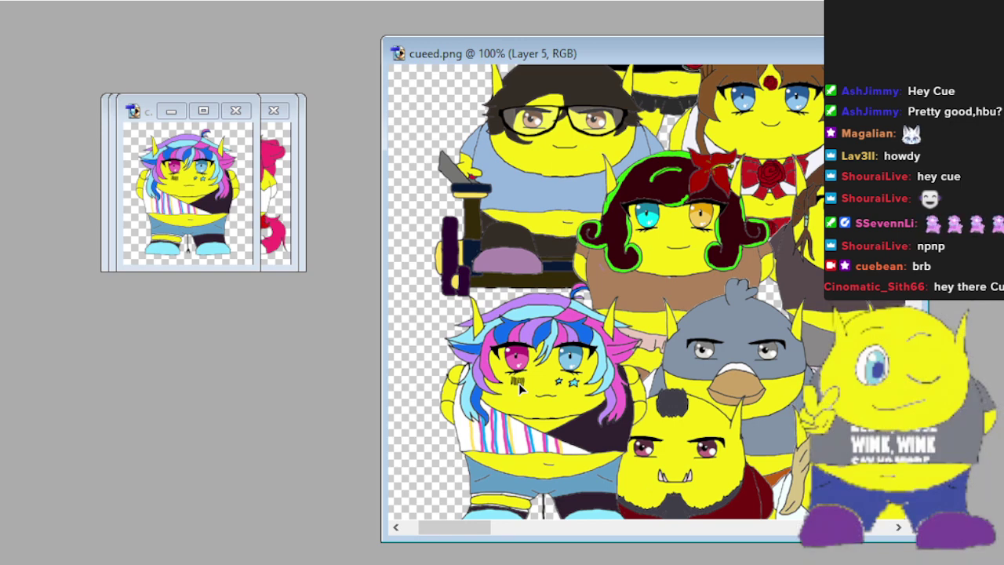
Shift the multicoloured-hair character slightly further left, away from the tusked character.
scroll(508, 383, "down", 2)
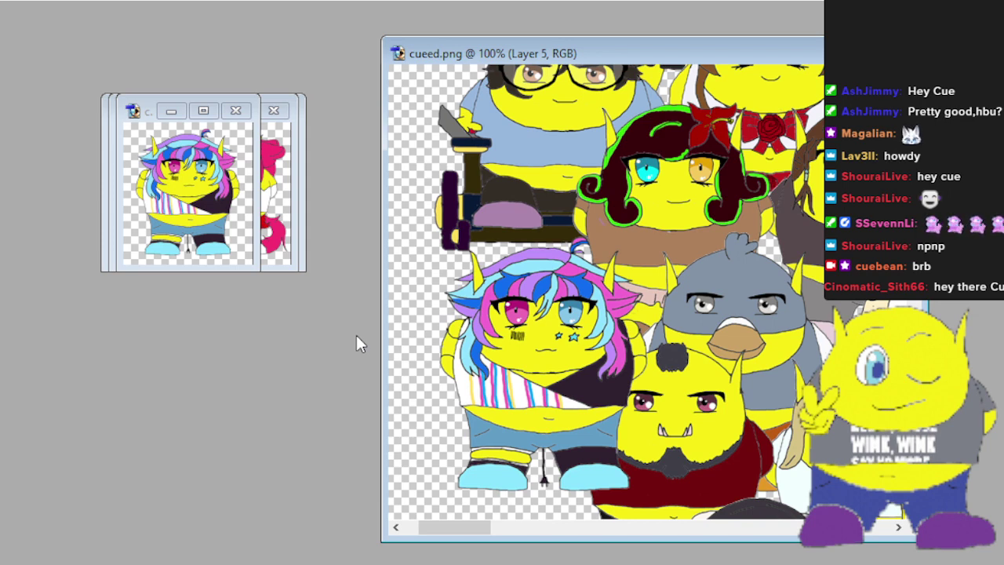
scroll(399, 317, "down", 3)
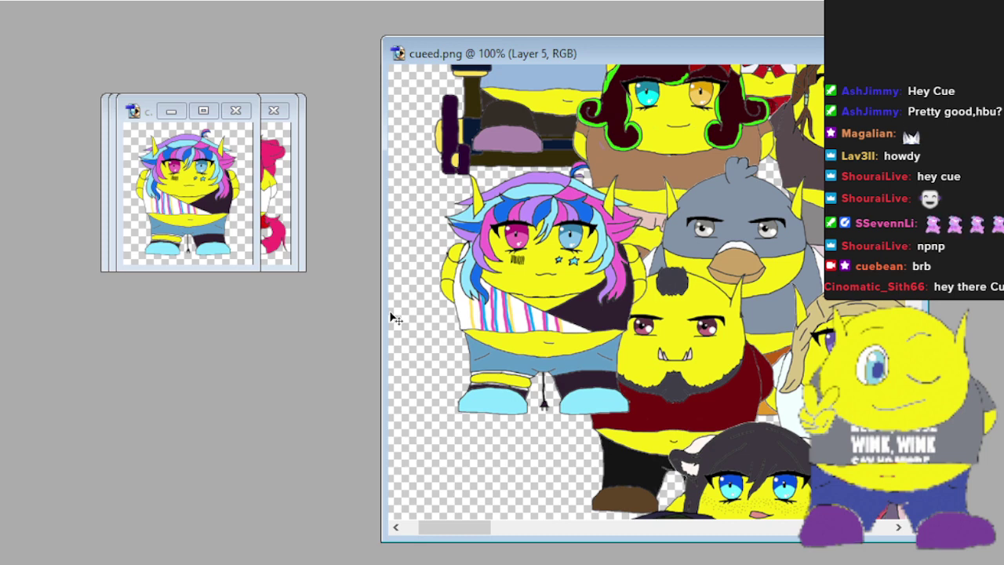
scroll(471, 362, "up", 1)
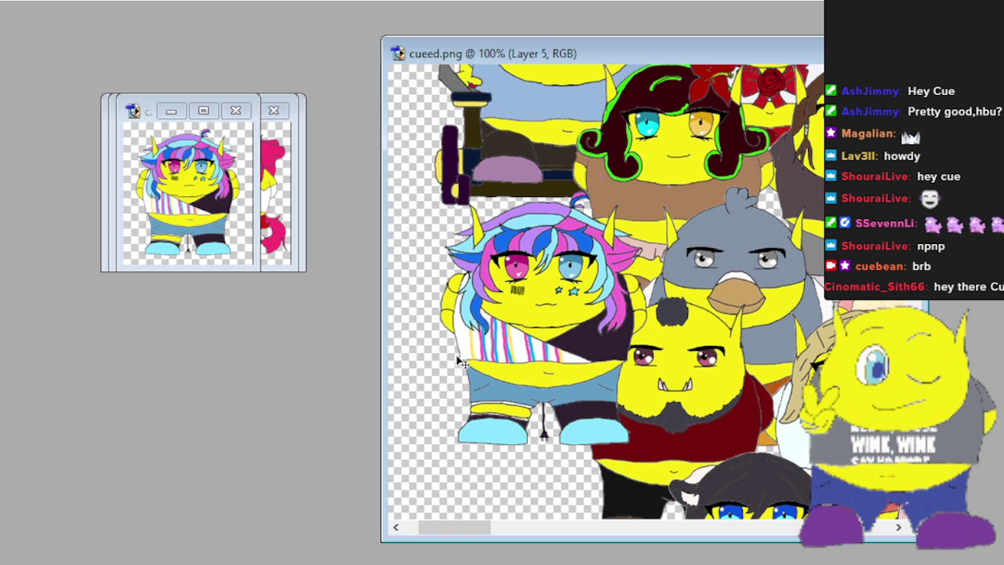
scroll(428, 347, "up", 1)
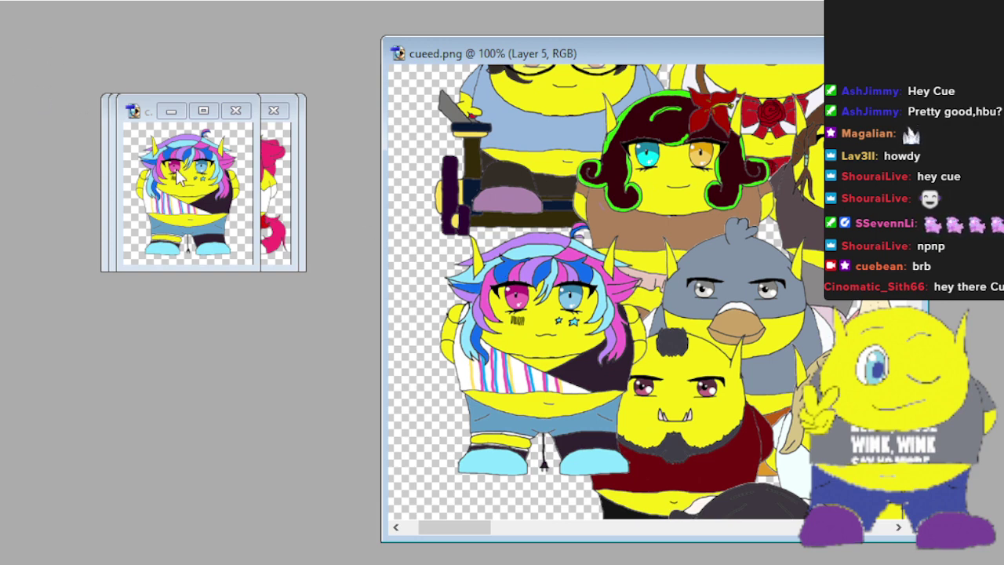
left_click_drag(551, 336, 540, 336)
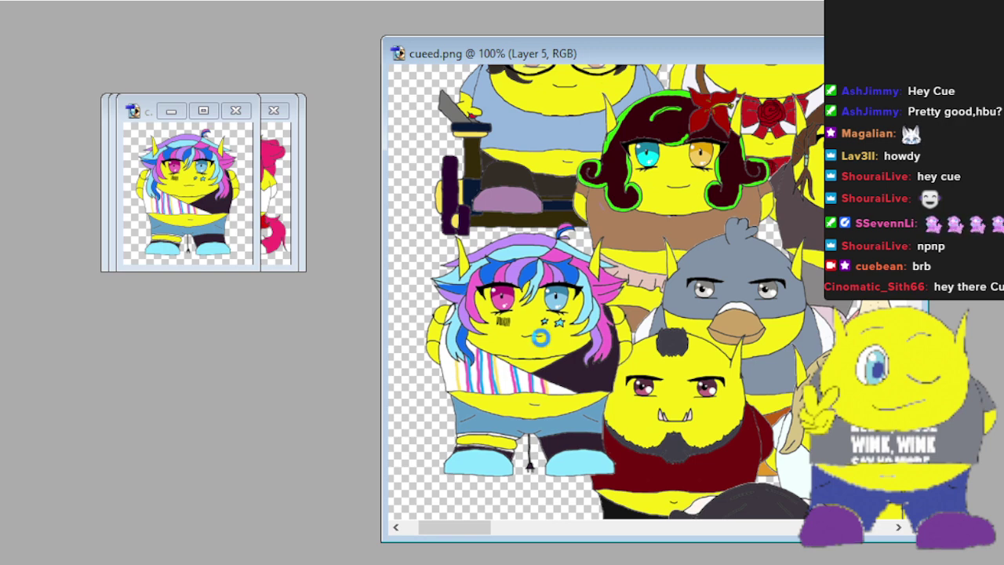
Select the empty background around the crowd on Layer 0, and return to the multicoloured-hair character on Layer 5.
scroll(608, 374, "down", 3)
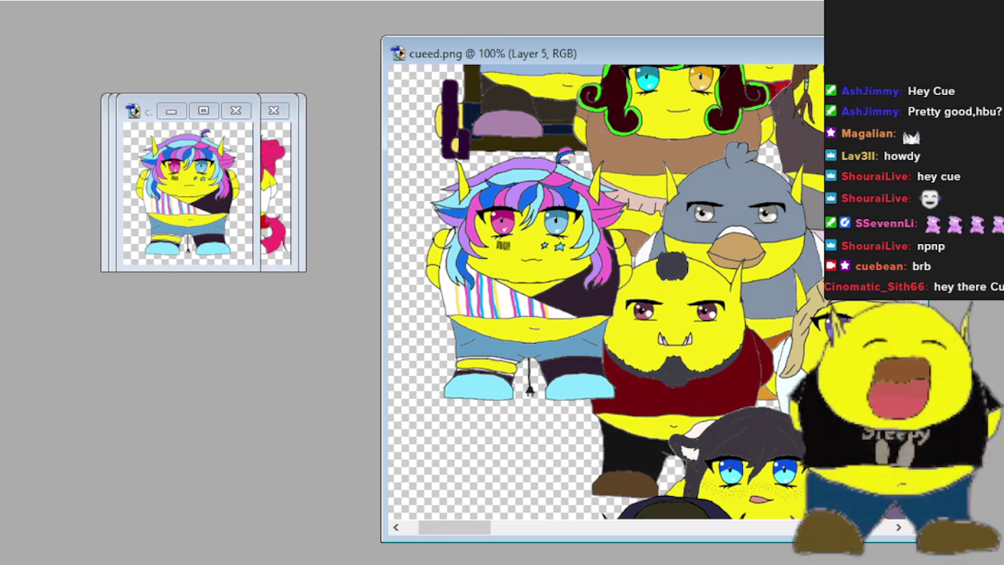
key("alt+comma")
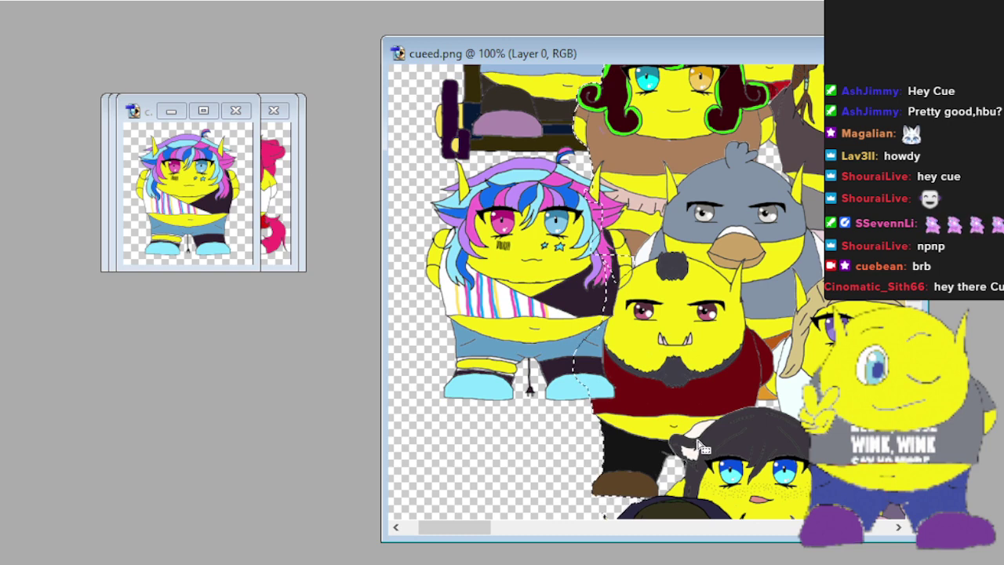
key("ctrl+plus")
key("ctrl+plus")
key("ctrl+plus")
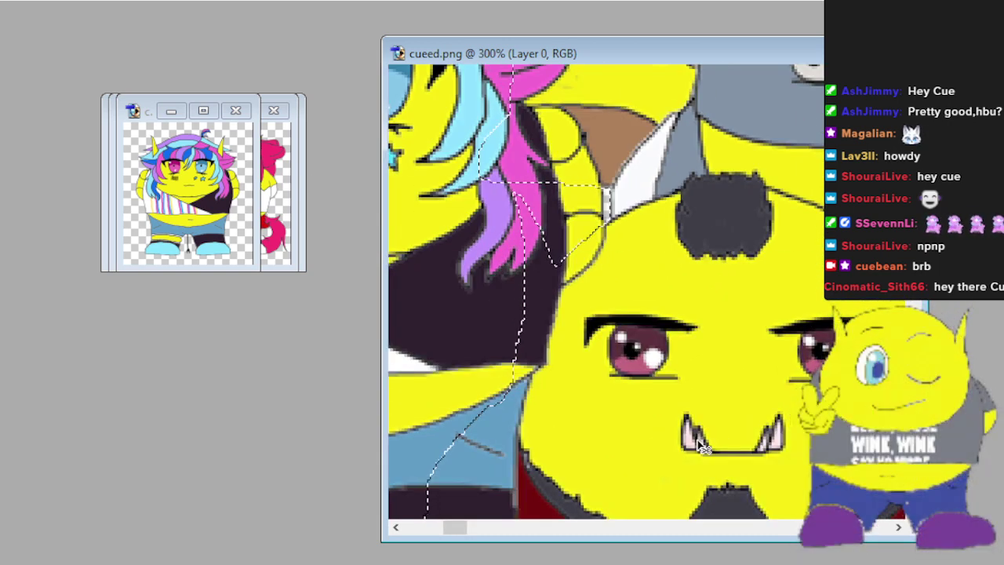
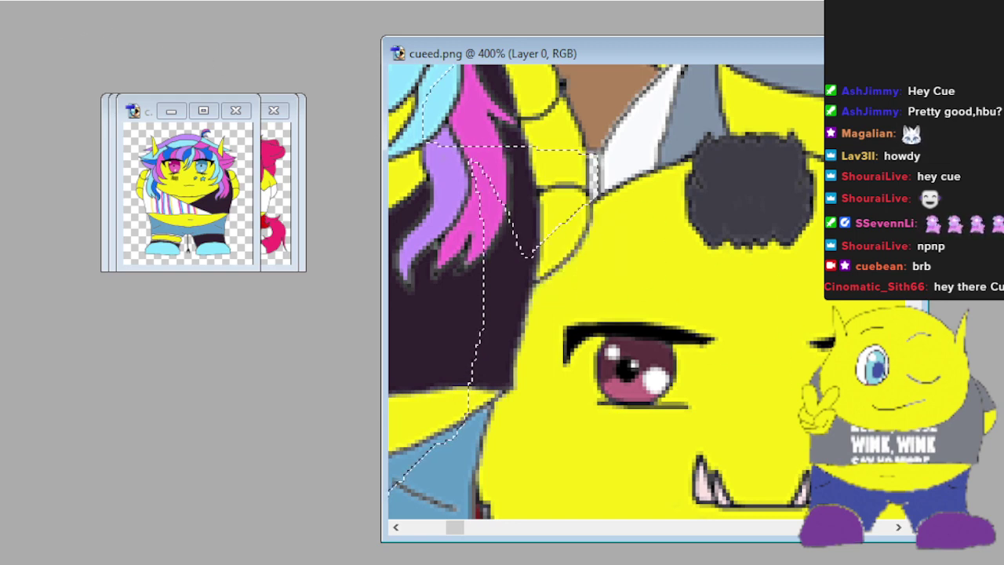
key("alt+bracketright")
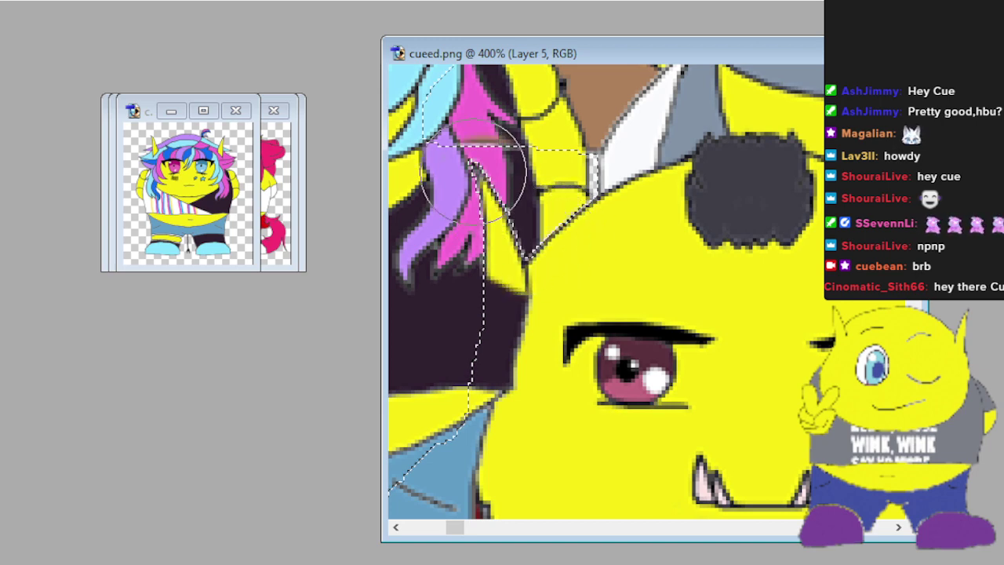
Erase the parts of the multicoloured-hair character covering the tusked character's ear, head and dark red sleeve.
left_click_drag(476, 228, 487, 389)
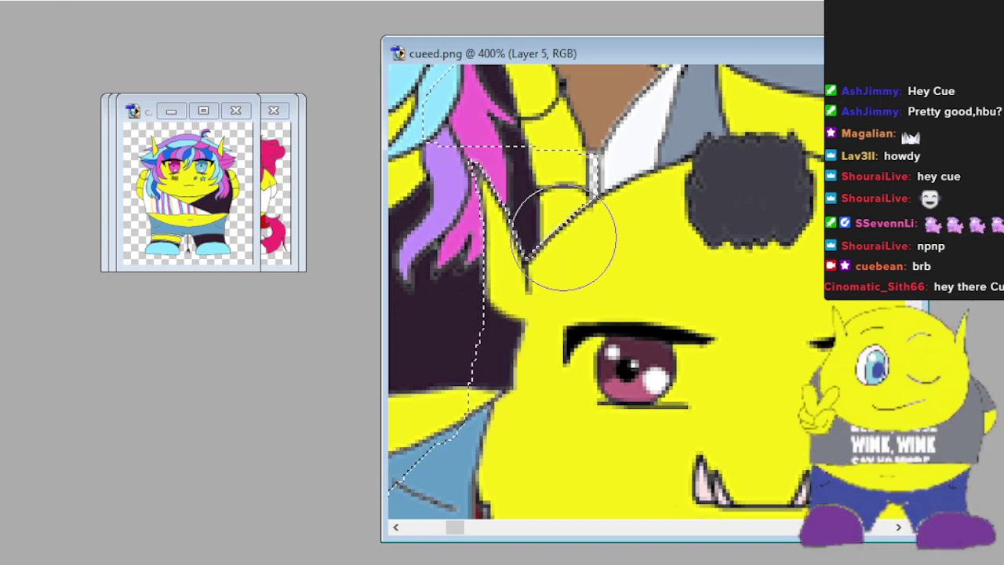
mouse_move(568, 243)
left_mouse_down()
mouse_move(532, 301)
mouse_move(486, 436)
mouse_move(509, 309)
mouse_move(478, 463)
left_mouse_up()
scroll(513, 390, "down", 2)
scroll(513, 390, "down", 2)
mouse_move(504, 347)
left_mouse_down()
mouse_move(441, 392)
mouse_move(437, 290)
mouse_move(427, 350)
mouse_move(567, 385)
mouse_move(415, 354)
mouse_move(502, 314)
left_mouse_up()
scroll(427, 351, "down", 2)
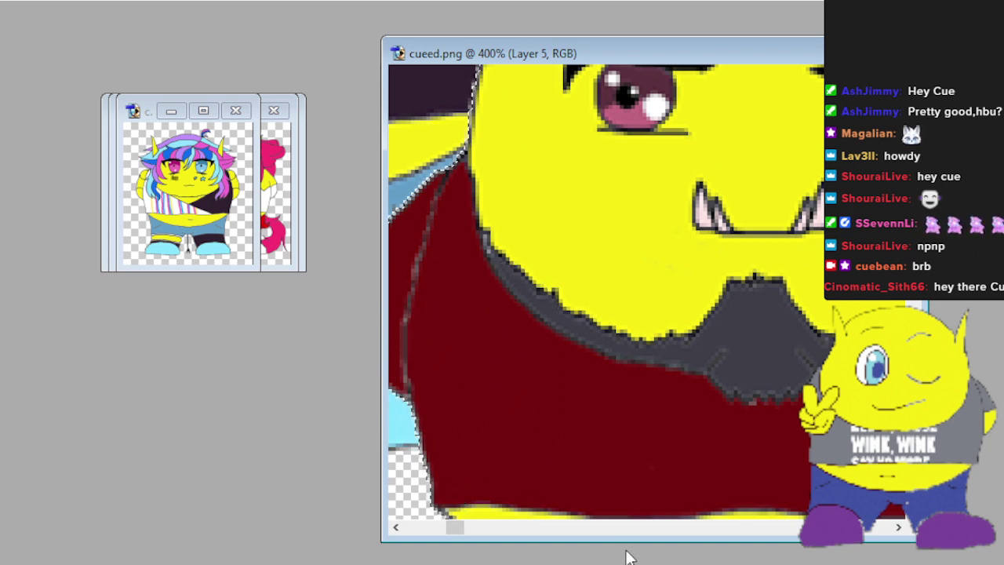
left_click_drag(462, 536, 456, 535)
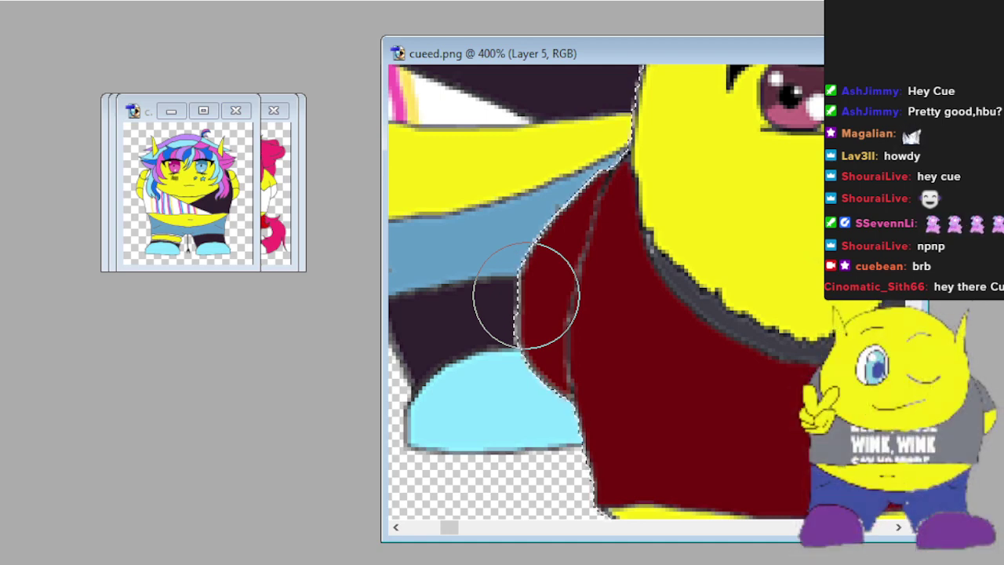
Close the multicoloured-hair character's separate source image.
left_click(237, 112)
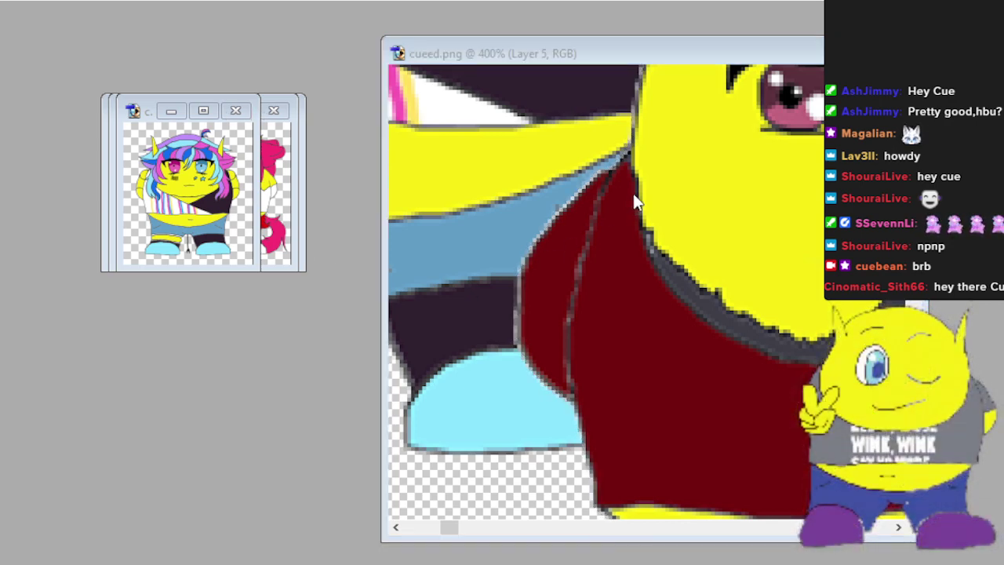
key("ctrl+w")
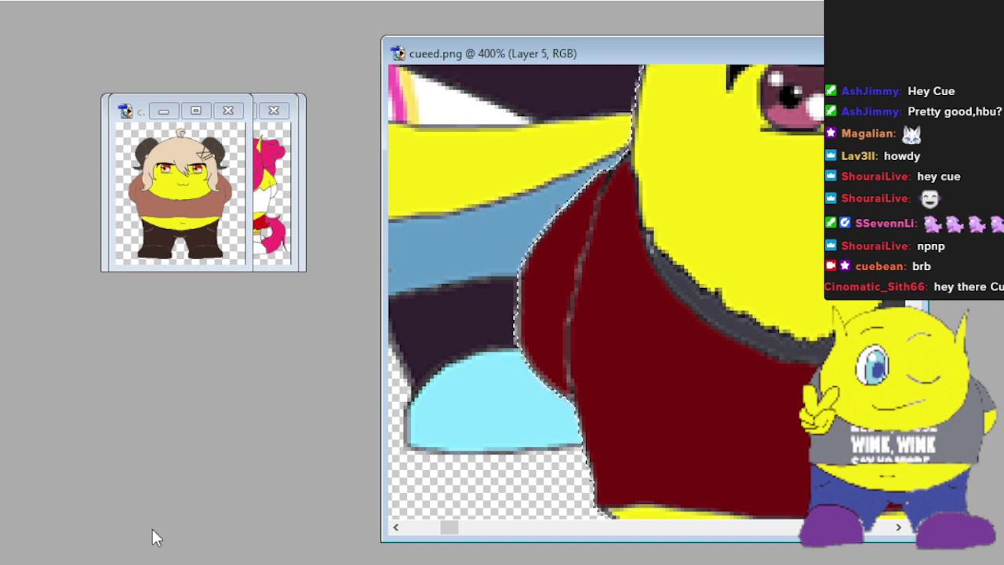
Add the beige-haired horned character to cueed.png below the multicoloured-hair character, partly overlapping the hooded character.
key("ctrl+minus")
key("ctrl+minus")
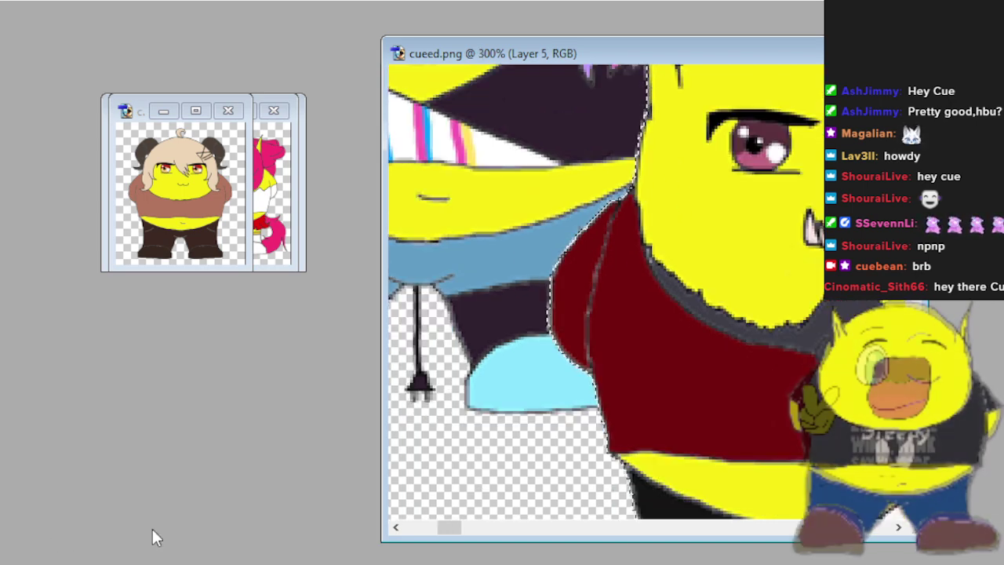
key("ctrl+minus")
key("ctrl+minus")
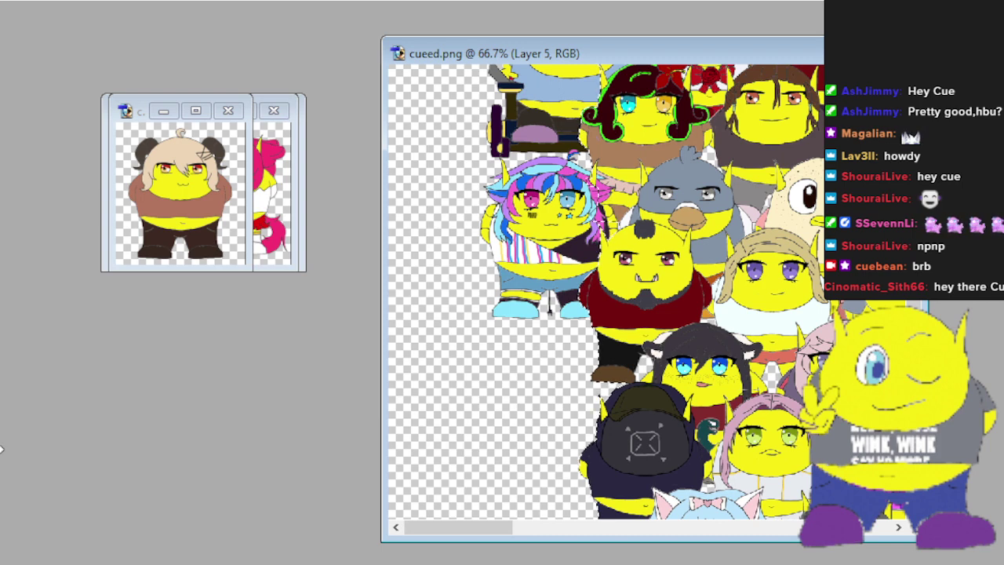
left_click(154, 196)
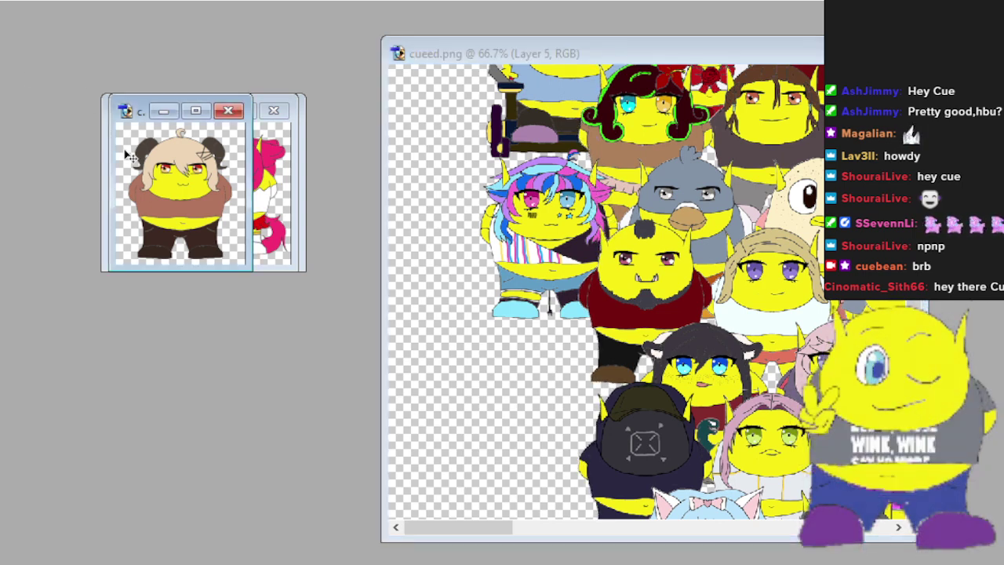
left_click_drag(167, 194, 553, 408)
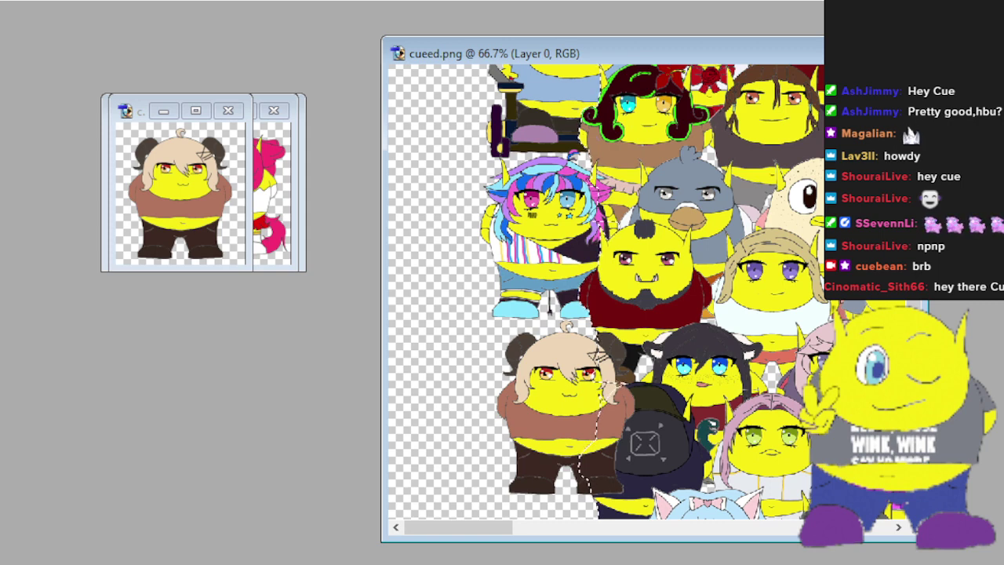
Erase the parts of the beige-haired horned character on Layer 6 that cover the hooded character's hood, ear, sleeve and body.
key("ctrl+plus")
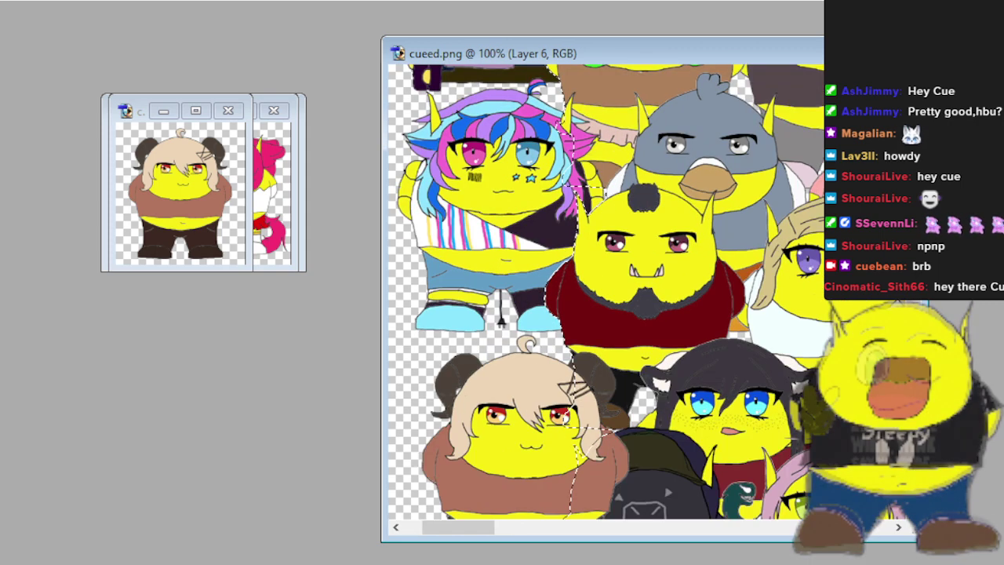
key("ctrl+plus")
scroll(720, 84, "down", 2)
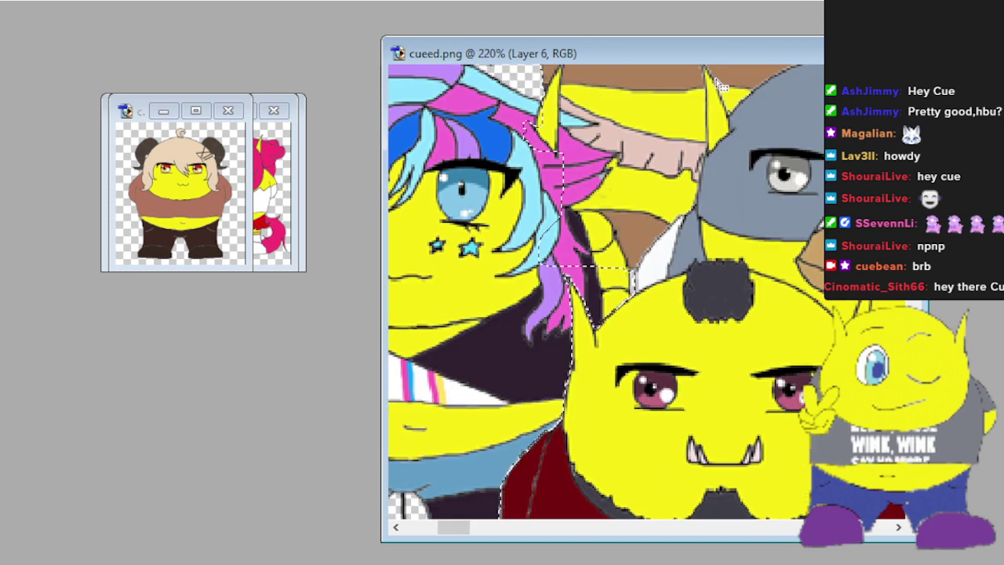
scroll(720, 85, "down", 2)
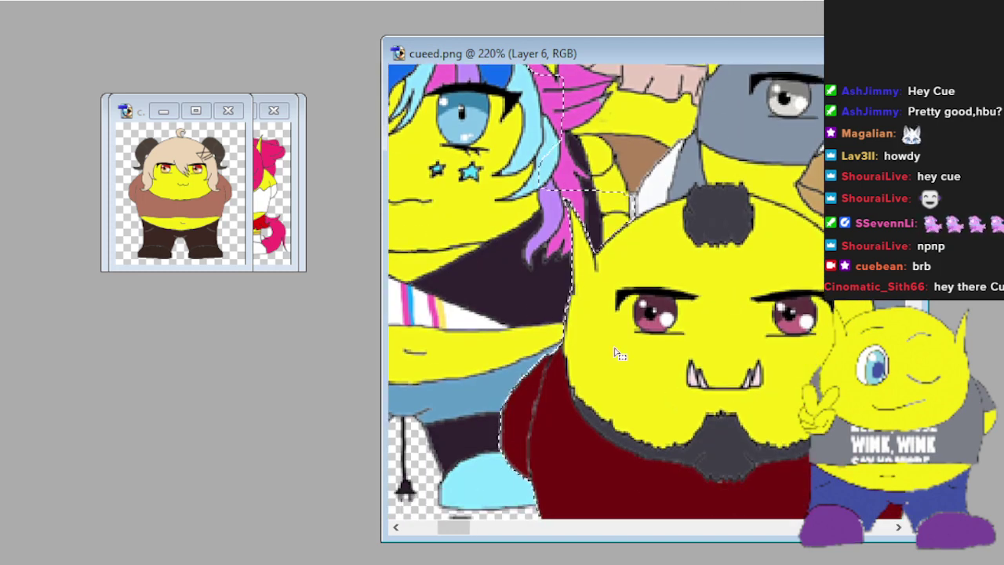
scroll(617, 354, "down", 6)
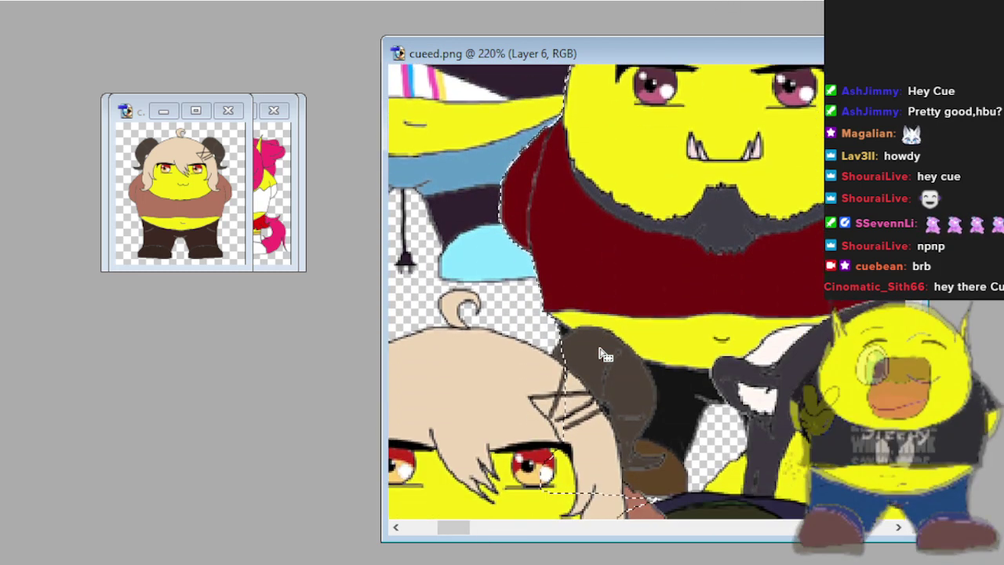
scroll(604, 355, "down", 6)
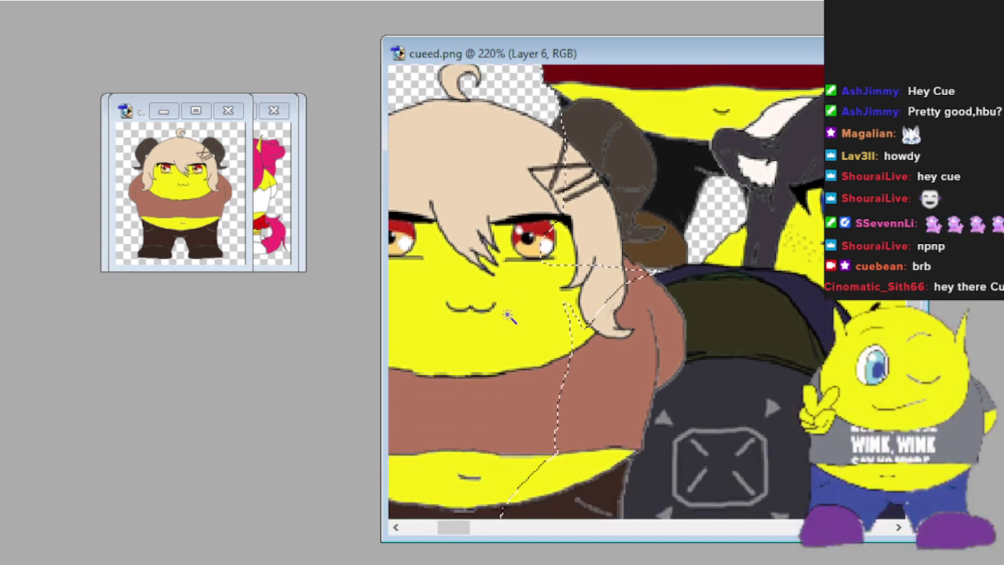
scroll(508, 315, "down", 3)
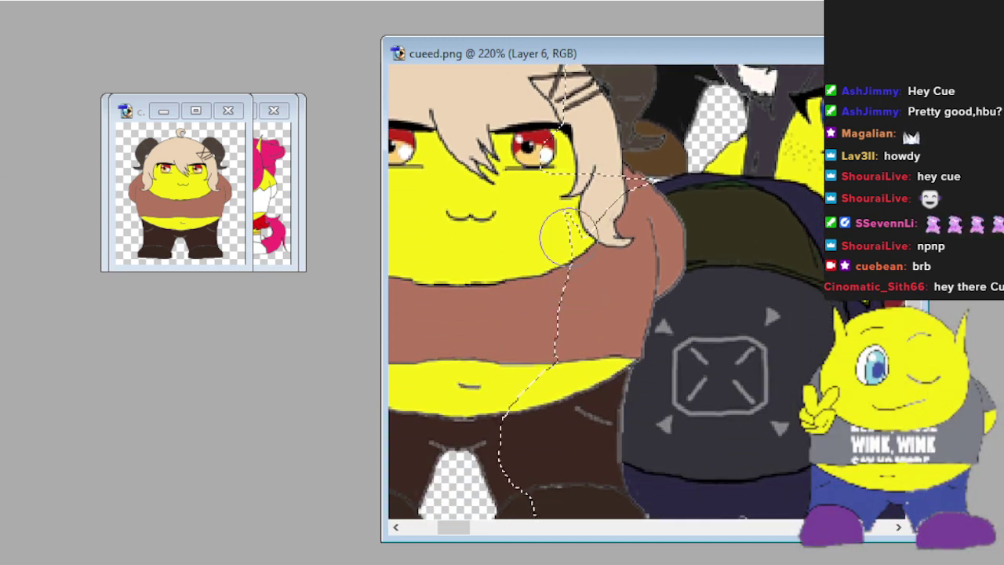
left_click_drag(566, 235, 576, 260)
mouse_move(593, 226)
left_mouse_down()
mouse_move(656, 210)
mouse_move(626, 209)
mouse_move(671, 241)
mouse_move(674, 266)
mouse_move(670, 241)
mouse_move(619, 311)
mouse_move(644, 261)
mouse_move(652, 318)
mouse_move(588, 370)
mouse_move(613, 315)
mouse_move(589, 290)
left_mouse_up()
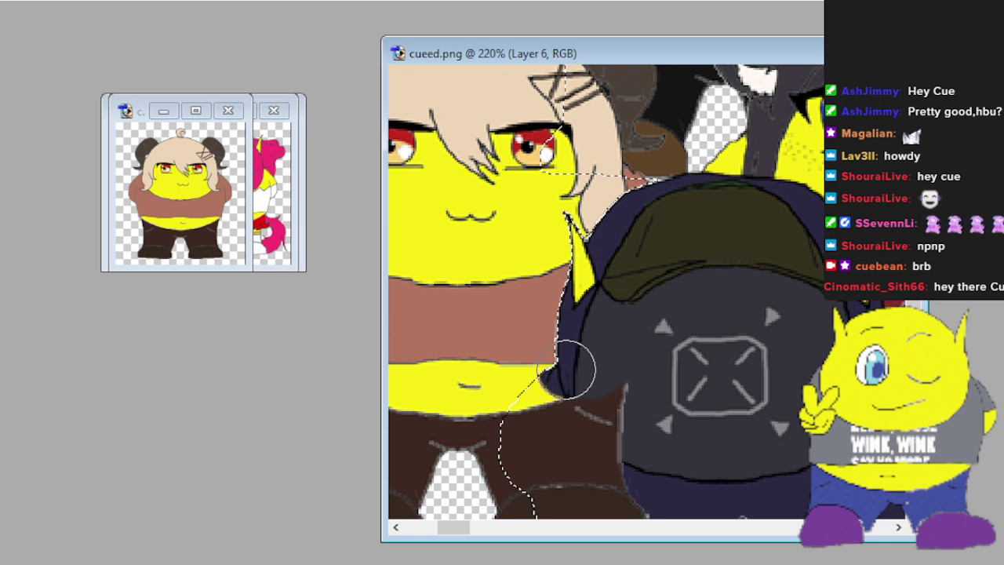
mouse_move(596, 378)
left_mouse_down()
mouse_move(637, 416)
mouse_move(629, 331)
mouse_move(642, 245)
mouse_move(636, 221)
mouse_move(628, 335)
mouse_move(642, 381)
mouse_move(597, 210)
mouse_move(581, 373)
mouse_move(559, 225)
mouse_move(548, 333)
mouse_move(553, 201)
left_mouse_up()
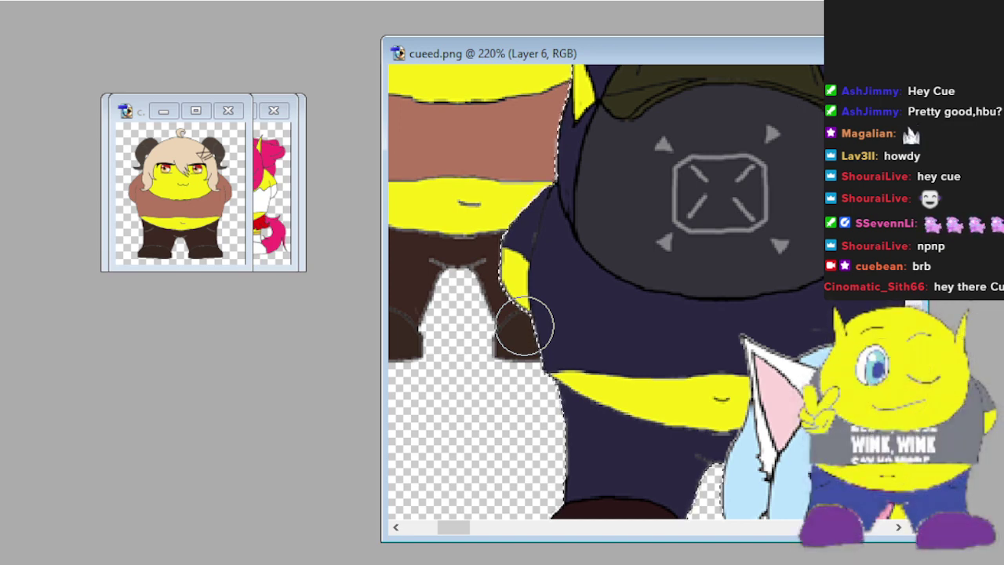
Close the beige-haired horned character's separate source image.
left_click(244, 127)
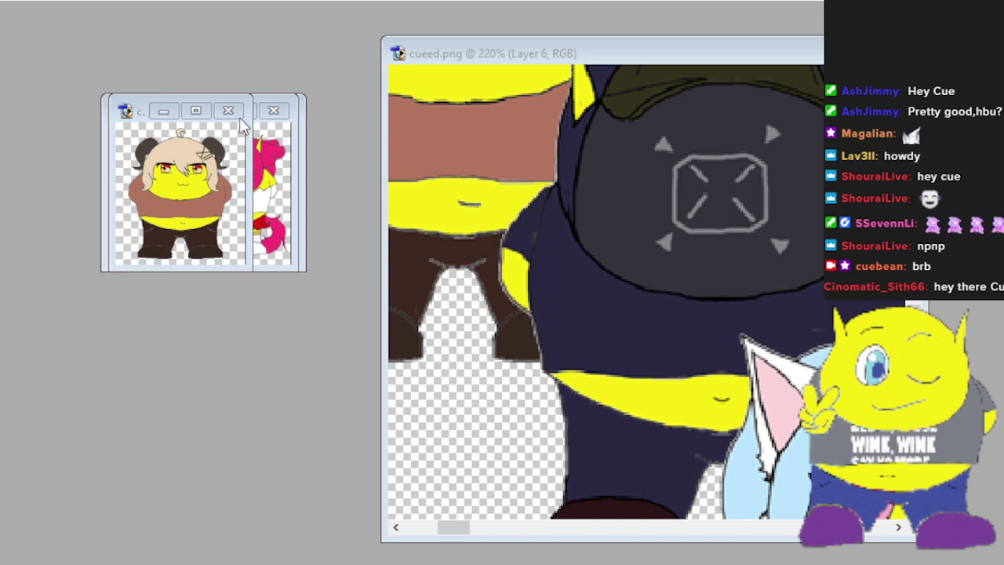
left_click(625, 189)
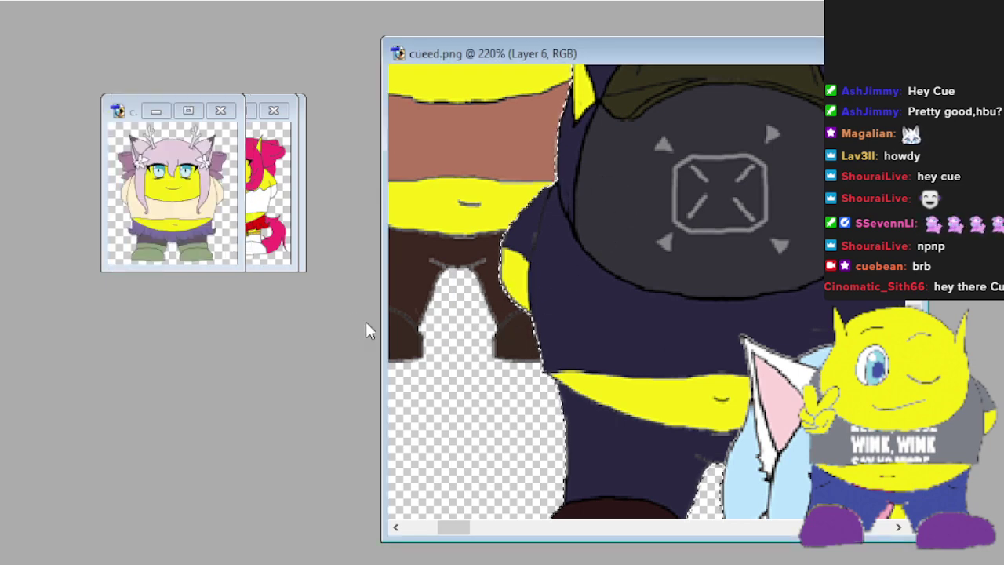
Add the lavender-haired antlered character to cueed.png below the beige-haired character, partly overlapping the pink-haired character with the headband.
key("ctrl+minus")
key("ctrl+minus")
key("ctrl+minus")
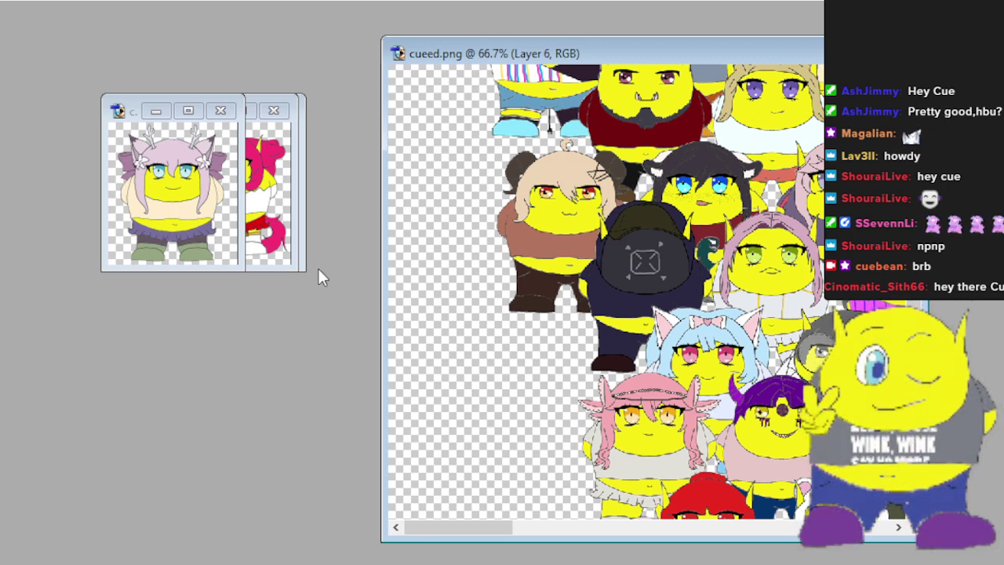
left_click(179, 173)
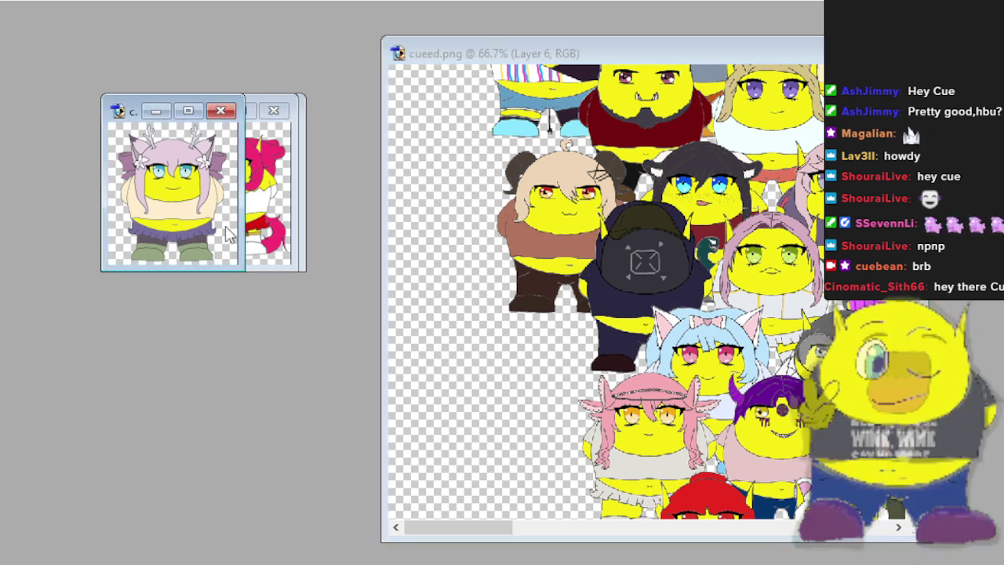
left_click_drag(187, 200, 222, 226)
left_click_drag(577, 407, 559, 380)
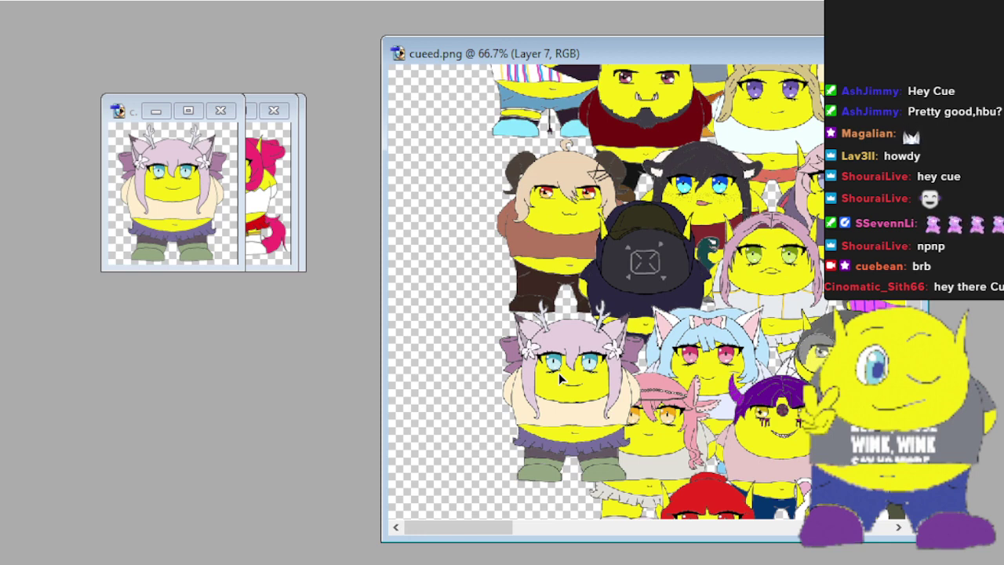
left_click_drag(559, 378, 557, 378)
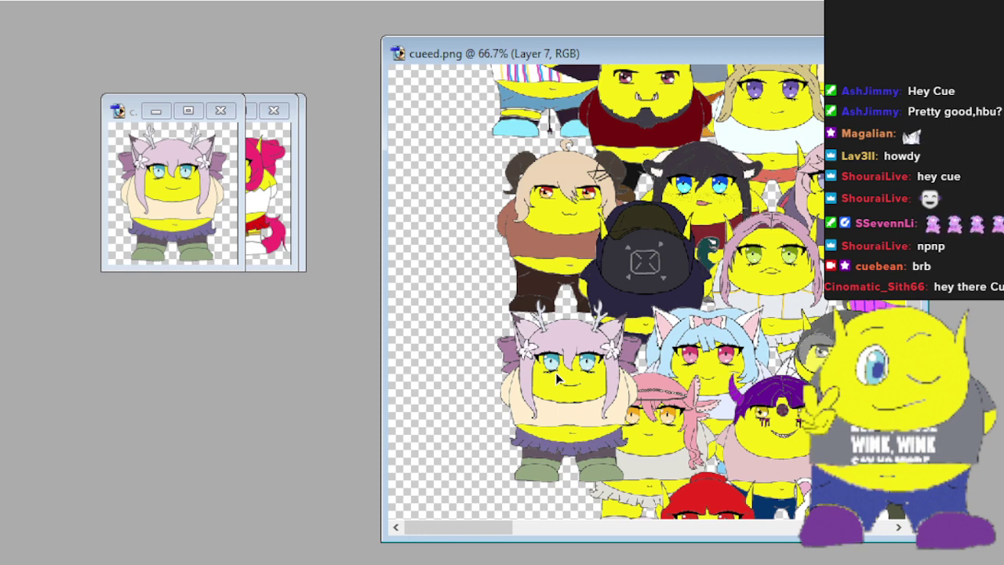
left_click_drag(557, 378, 560, 371)
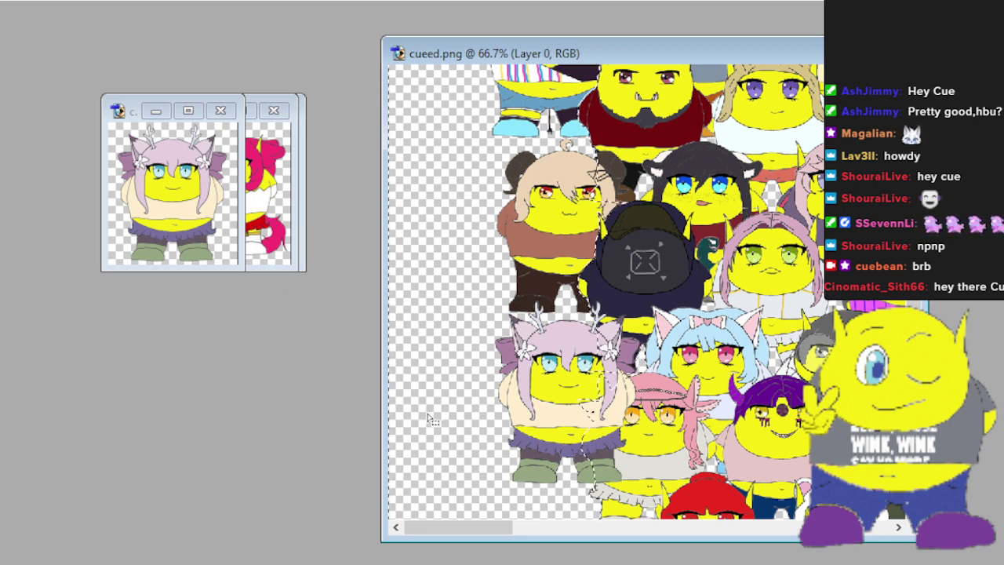
Erase the parts of the antlered character on Layer 7 that cover the pink-haired character's head, ears, sleeve and frilled skirt.
scroll(431, 406, "down", 3)
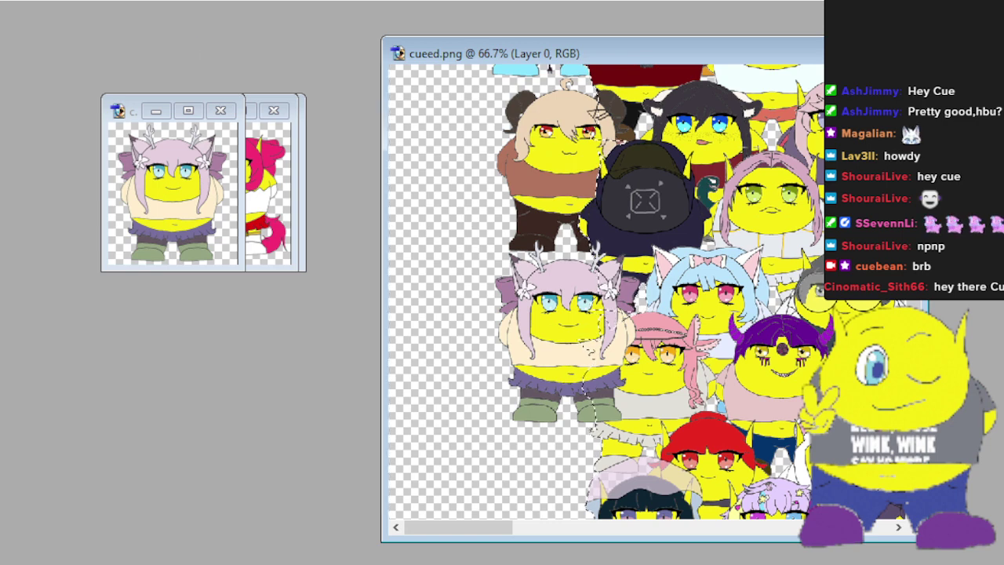
key("alt+]")
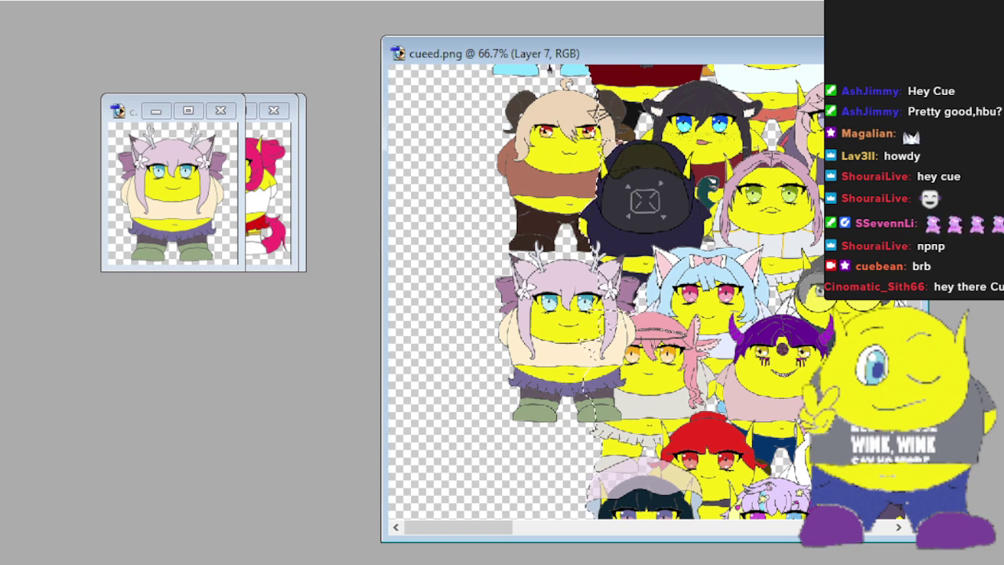
key("1")
key("2")
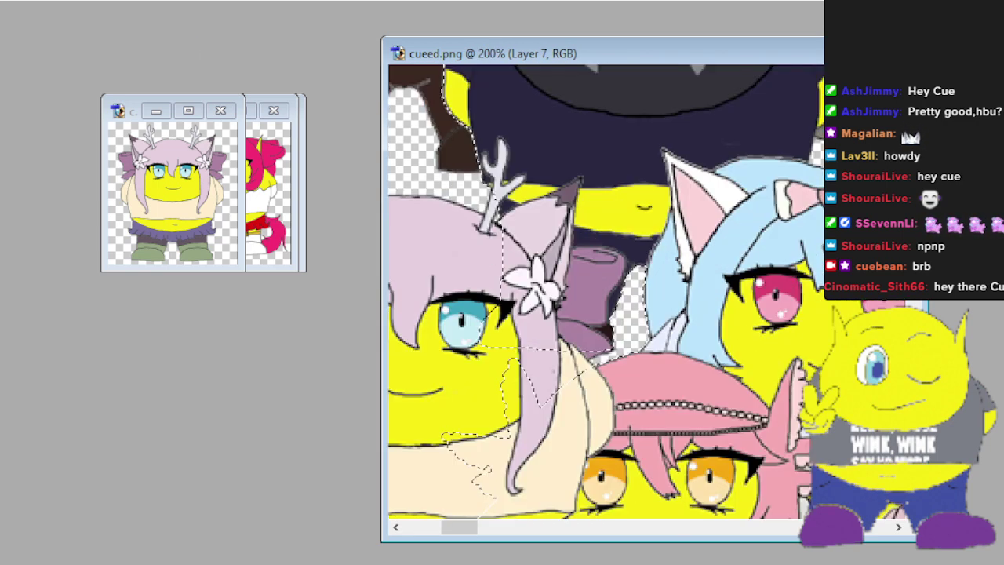
scroll(604, 290, "down", 3)
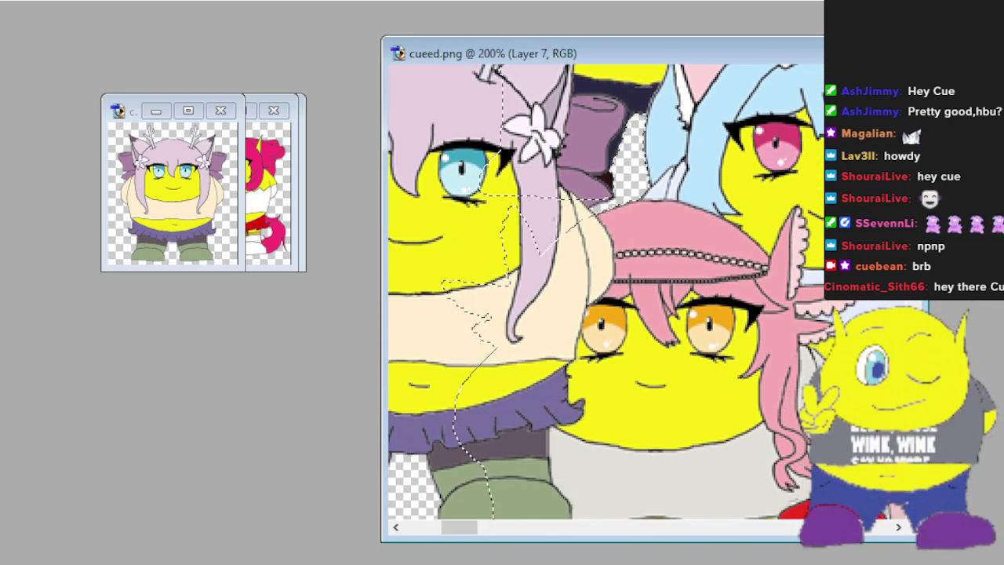
mouse_move(616, 235)
left_mouse_down()
mouse_move(514, 235)
mouse_move(506, 259)
mouse_move(600, 282)
mouse_move(549, 345)
mouse_move(476, 302)
mouse_move(512, 257)
mouse_move(480, 356)
mouse_move(526, 351)
mouse_move(474, 428)
mouse_move(469, 381)
mouse_move(571, 364)
mouse_move(560, 447)
left_mouse_up()
scroll(541, 302, "down", 2)
mouse_move(541, 302)
left_mouse_down()
mouse_move(462, 435)
mouse_move(494, 433)
mouse_move(543, 344)
mouse_move(533, 452)
mouse_move(548, 400)
mouse_move(588, 431)
left_mouse_up()
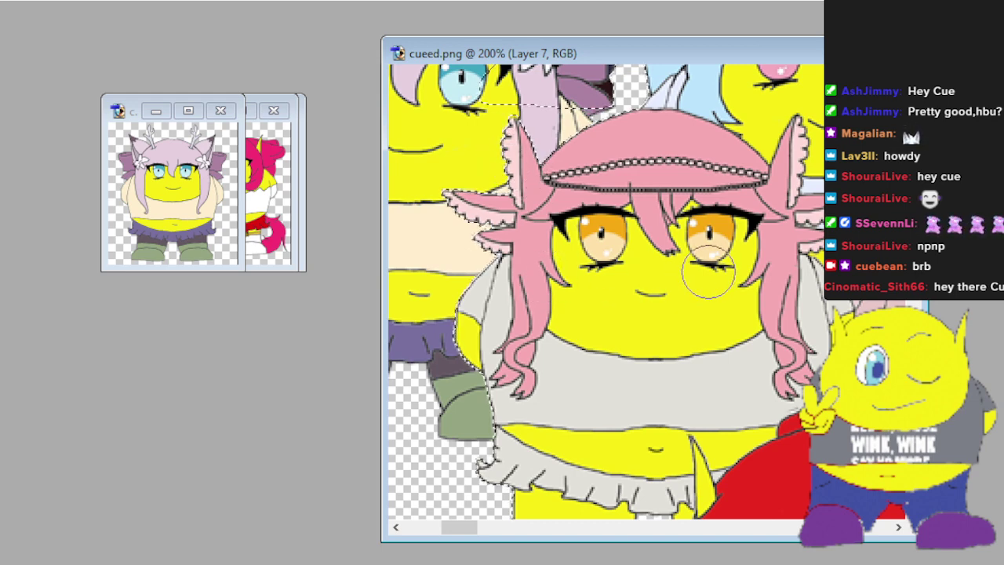
Minimize the antlered character's separate source image.
scroll(710, 275, "down", 1)
scroll(709, 276, "down", 1)
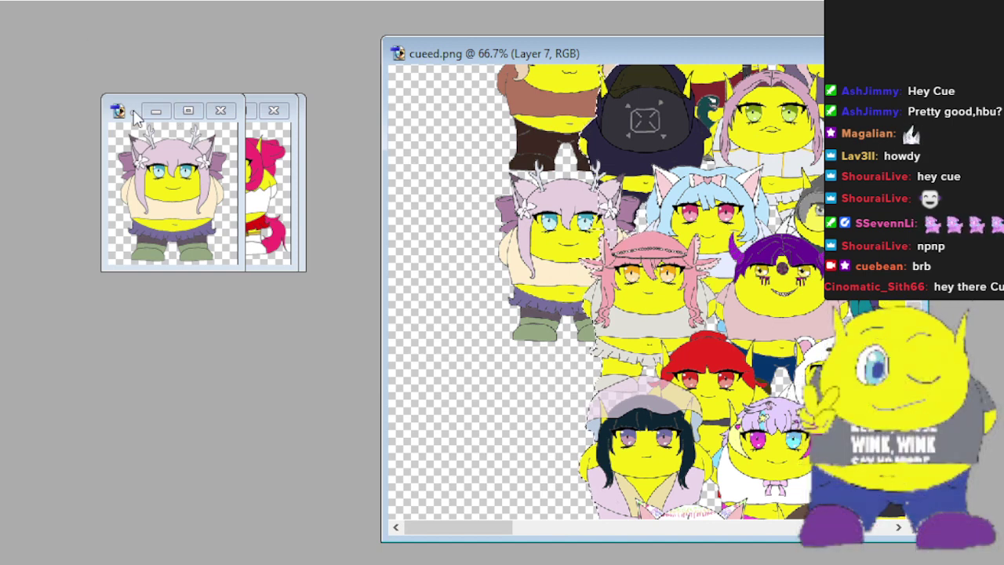
left_click(155, 110)
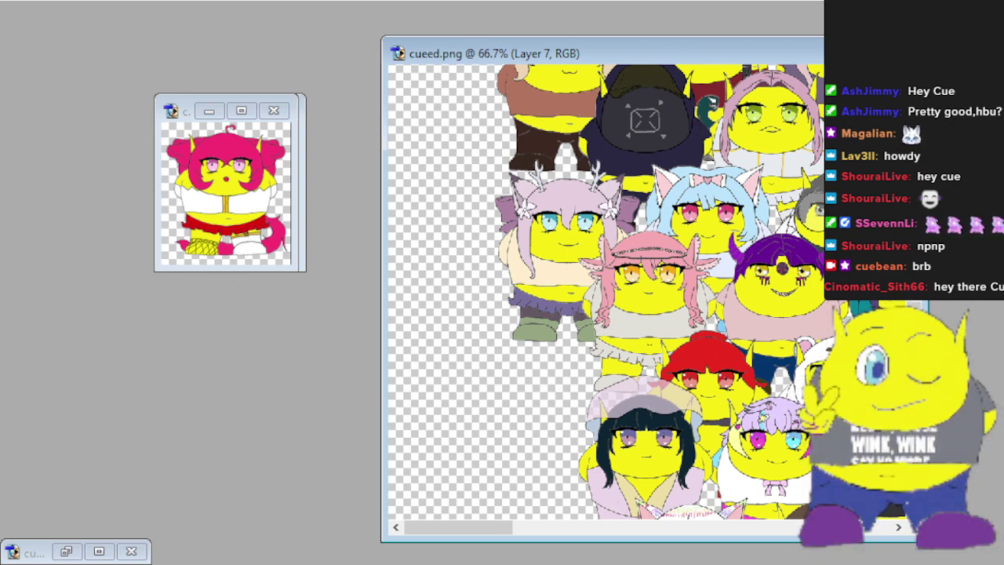
Add the magenta-haired character to cueed.png below the antlered character, partly overlapping the veiled black-haired character.
left_click(227, 196)
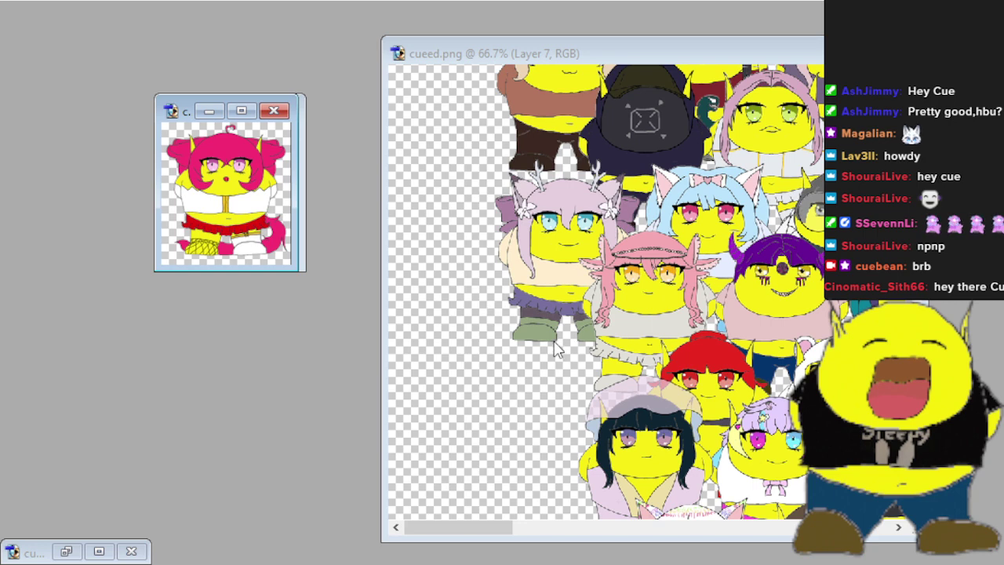
left_click_drag(265, 182, 576, 400)
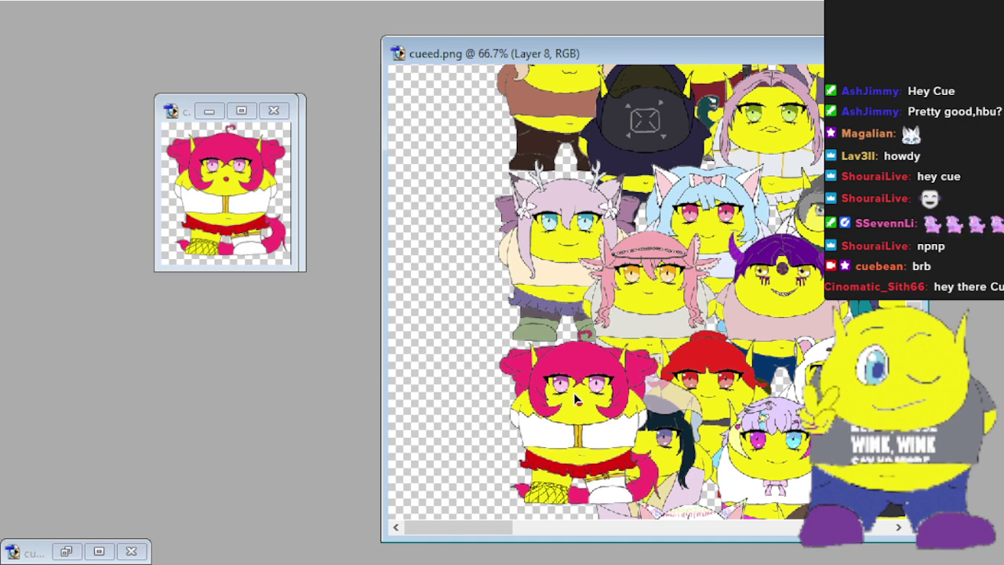
left_click_drag(574, 397, 570, 394)
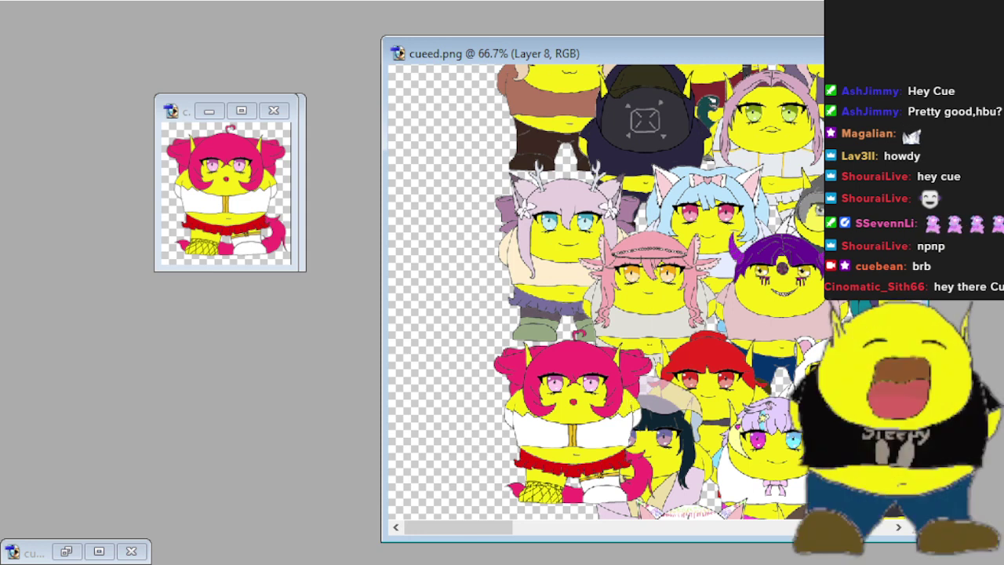
Select the empty background around the crowd on Layer 0 with the magenta-haired character hidden, and return to that character, shown again, on Layer 8.
key("ctrl+z")
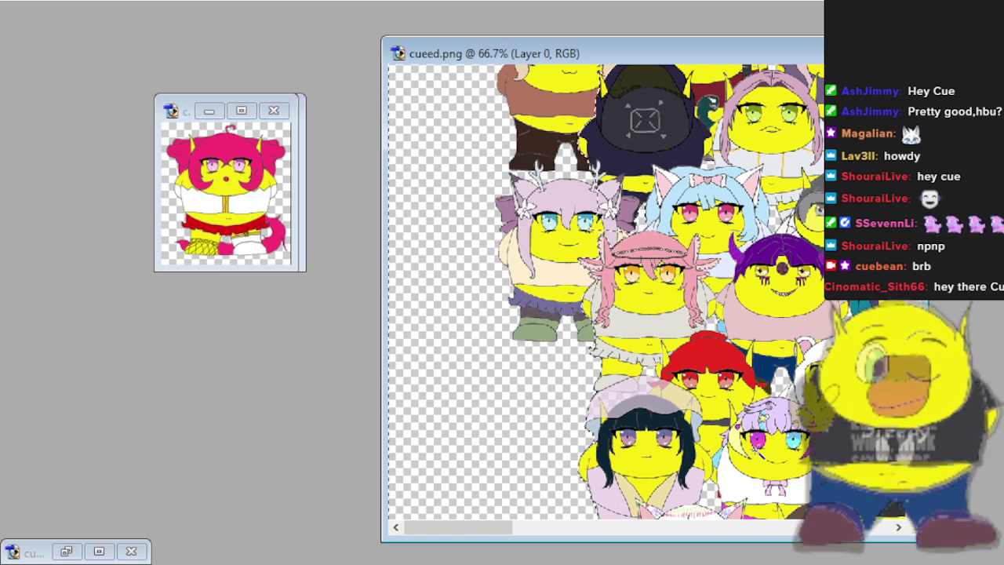
key("ctrl+plus")
key("ctrl+plus")
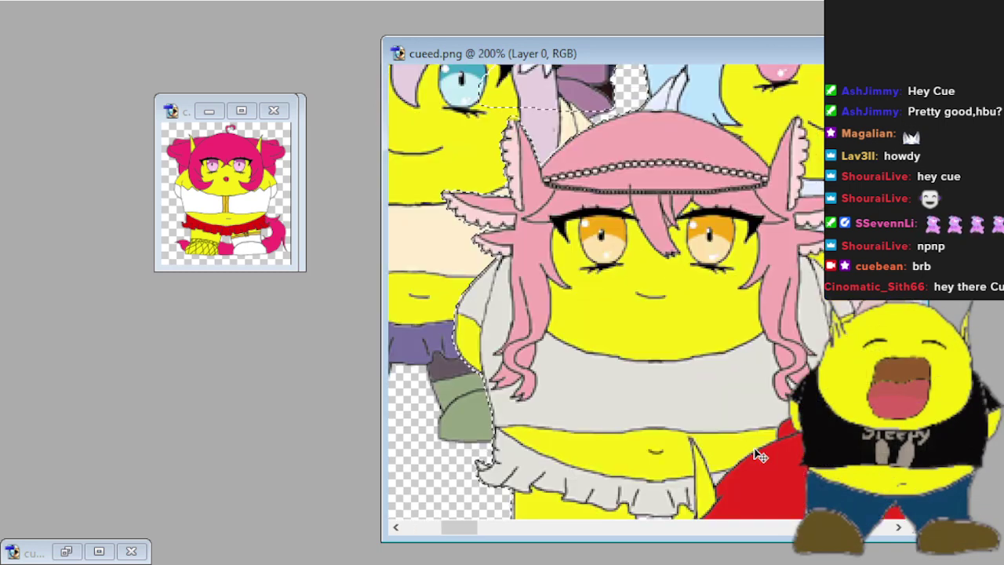
scroll(514, 389, "down", 5)
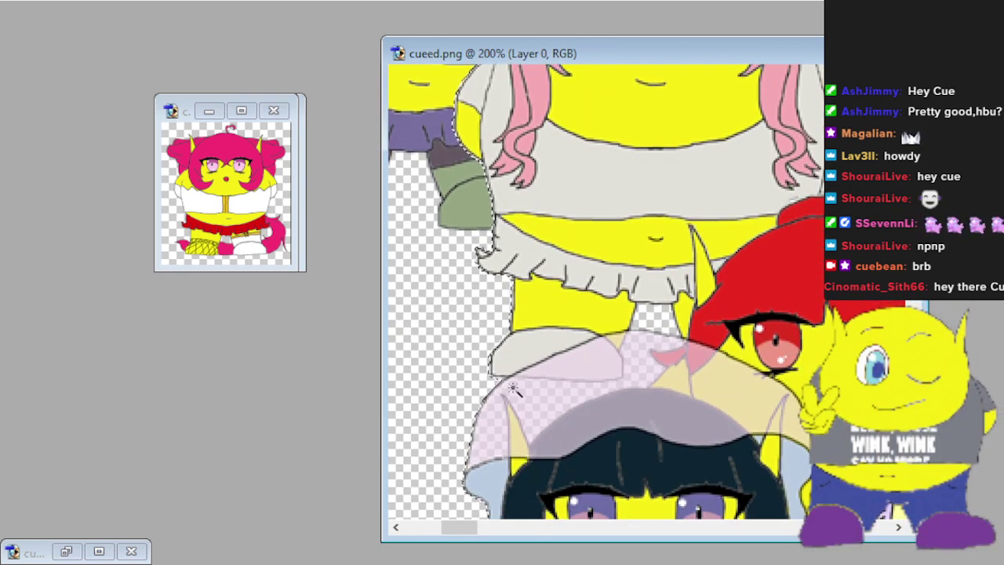
scroll(512, 389, "down", 2)
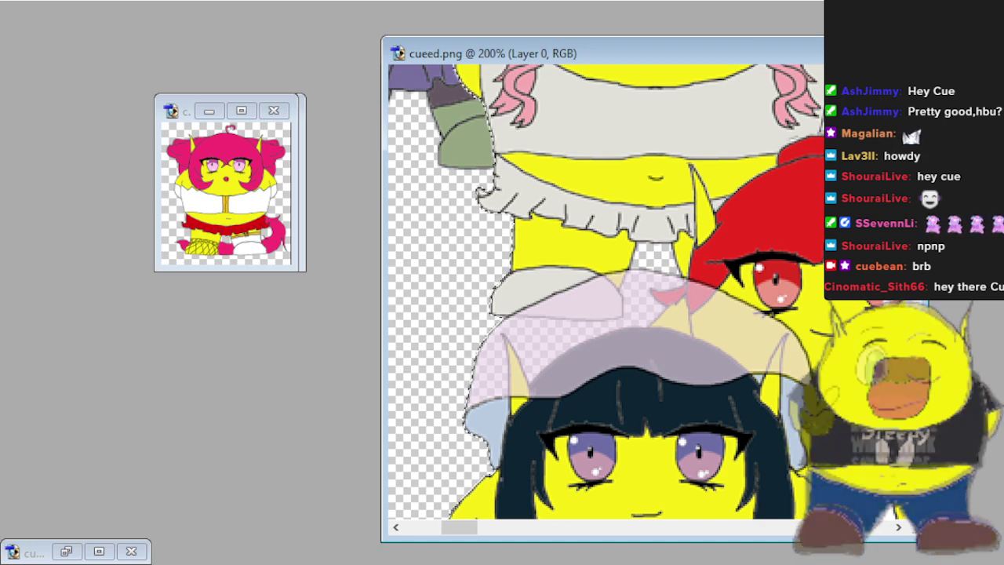
key("ctrl+z")
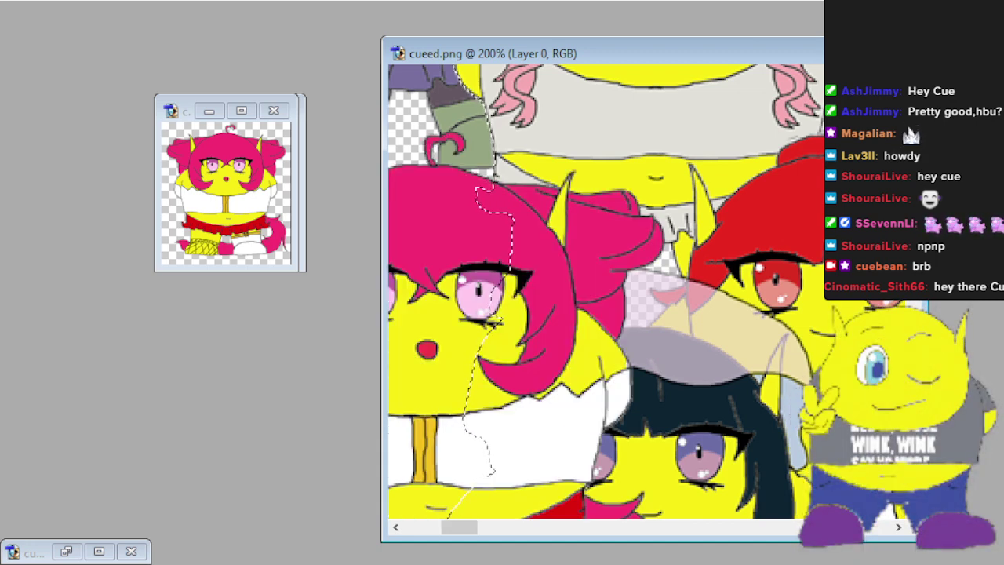
scroll(752, 400, "down", 2)
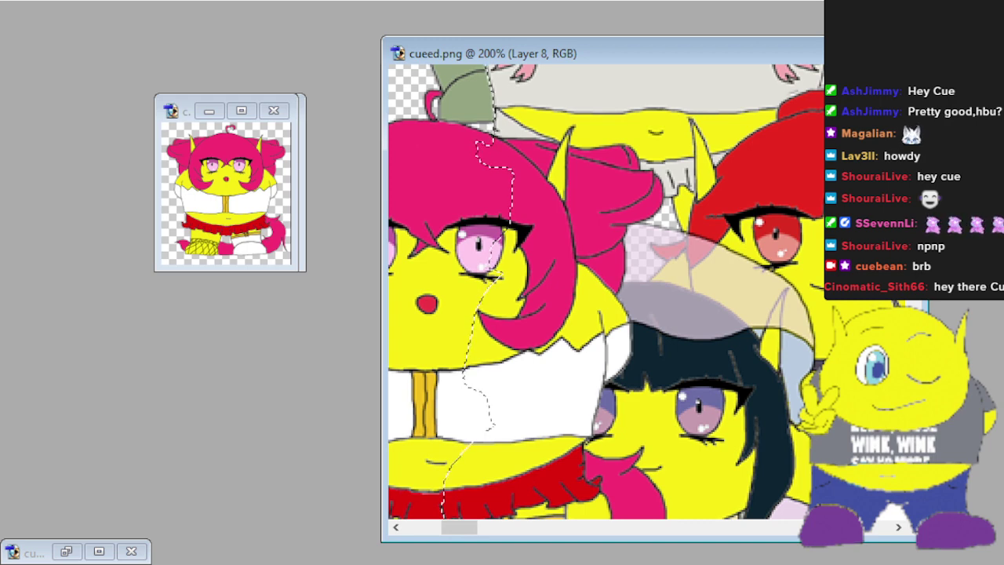
Try to erase the magenta-haired character's overlap with the veiled character and the frilled skirt, and undo the erasing, including on the curled hair strand.
key("Delete")
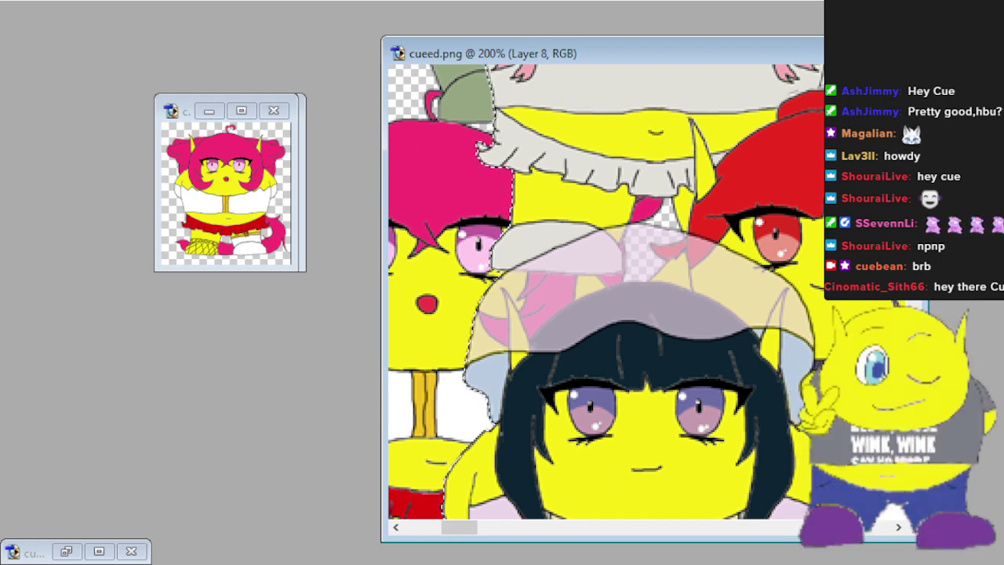
key("ctrl+z")
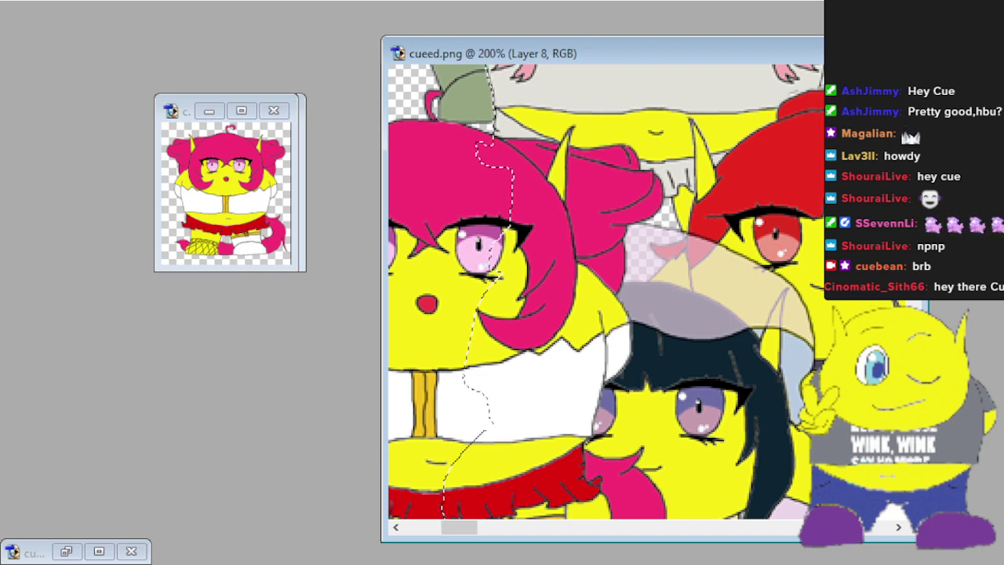
key("ctrl+z")
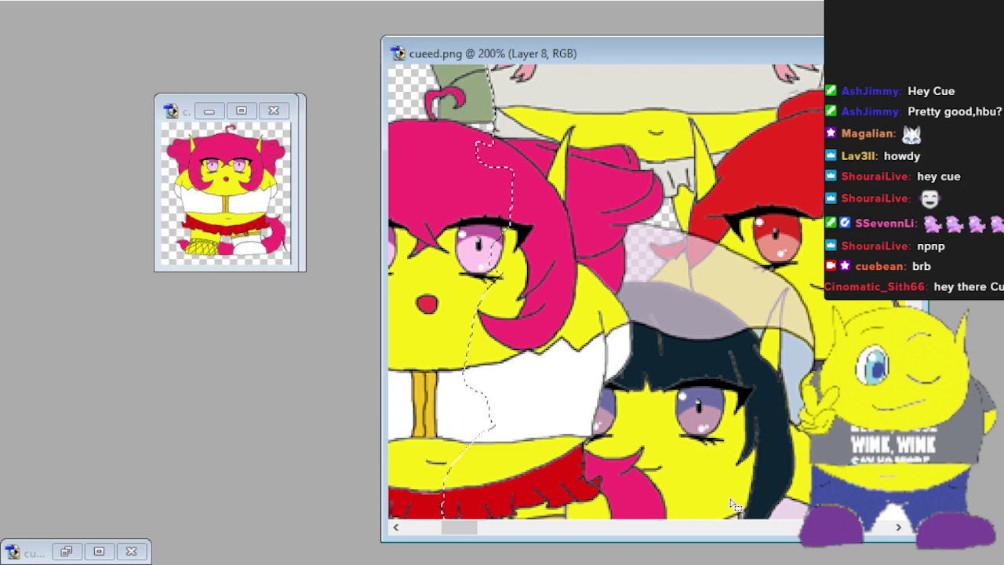
scroll(712, 440, "down", 3)
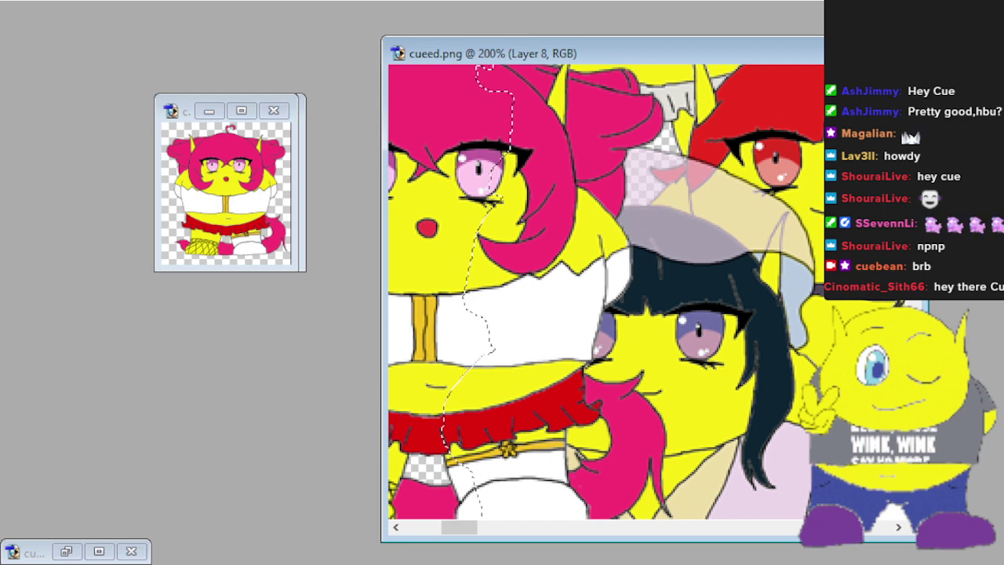
Open the veiled character's source image cue - miruyuki6.png and place it, zoomed out, beside the magenta-haired source image.
left_click(63, 11)
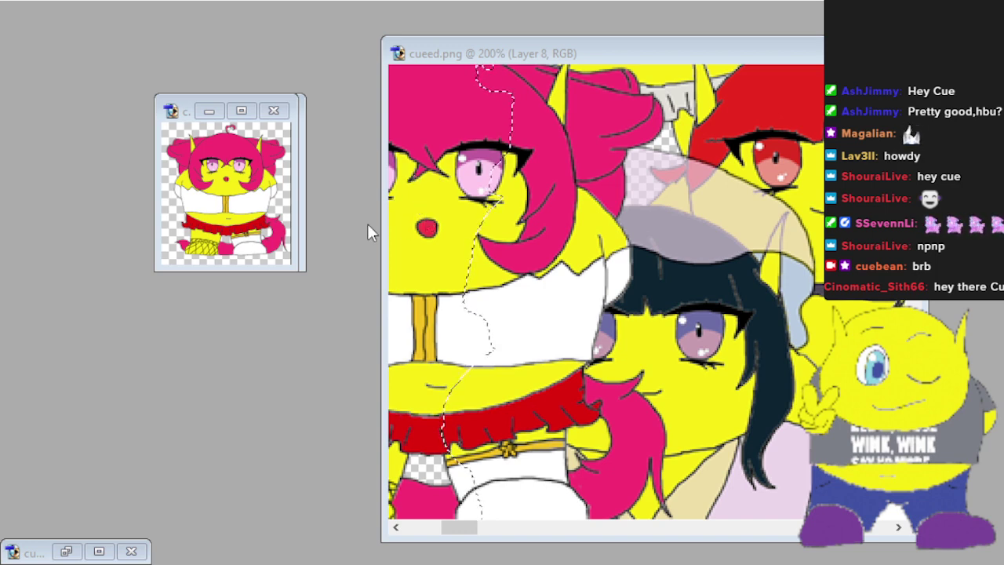
key("alt+Tab")
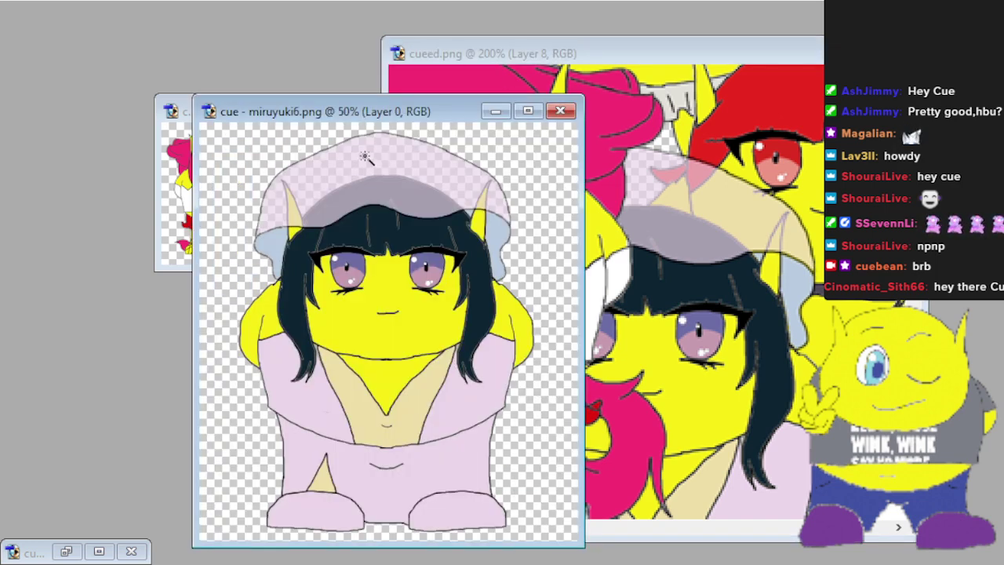
left_click_drag(443, 112, 326, 78)
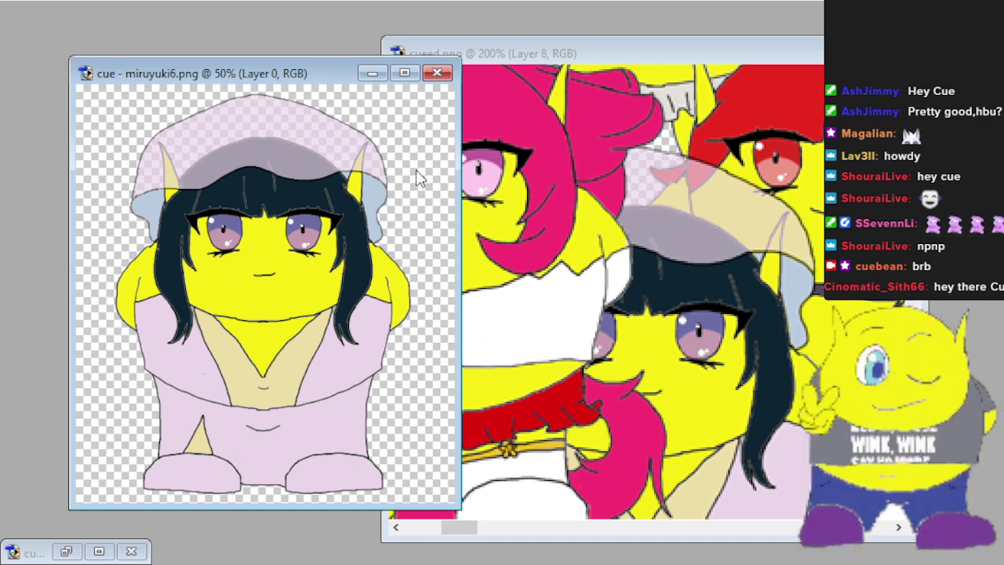
key("minus")
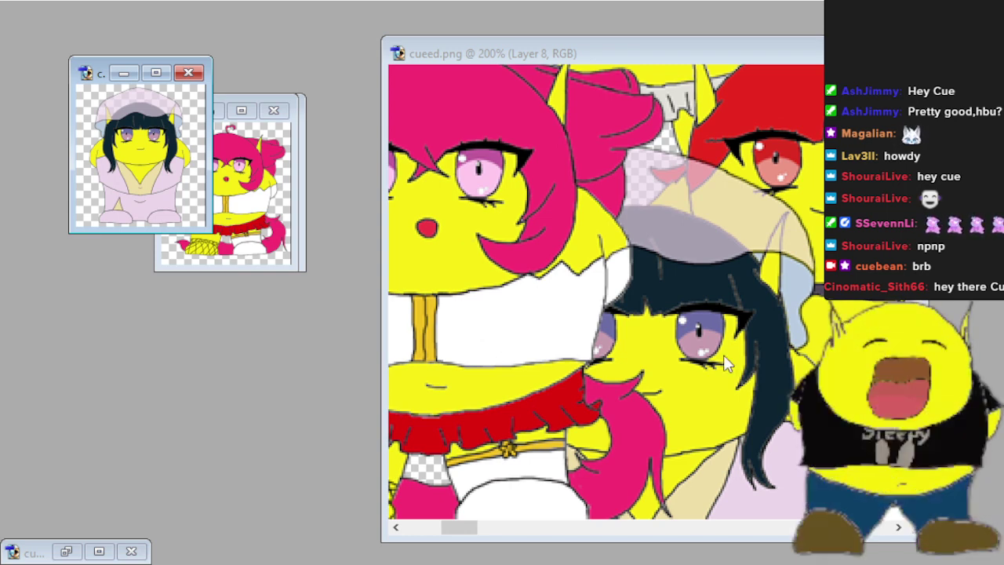
Try to add the veiled character to cueed.png over its existing drawing, and undo the addition together with the shifted piece.
left_click_drag(464, 526, 459, 548)
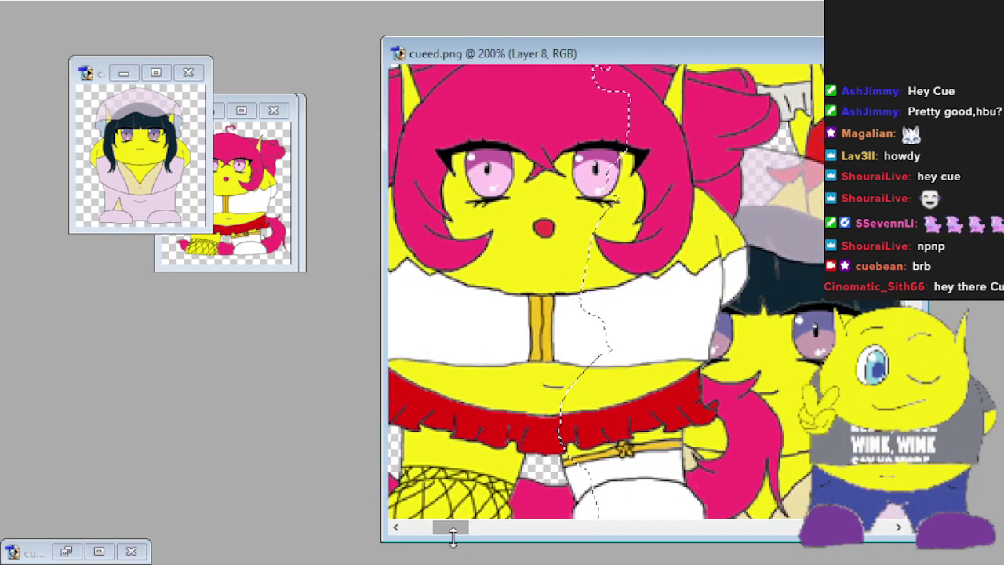
scroll(523, 403, "down", 2)
scroll(523, 403, "down", 1)
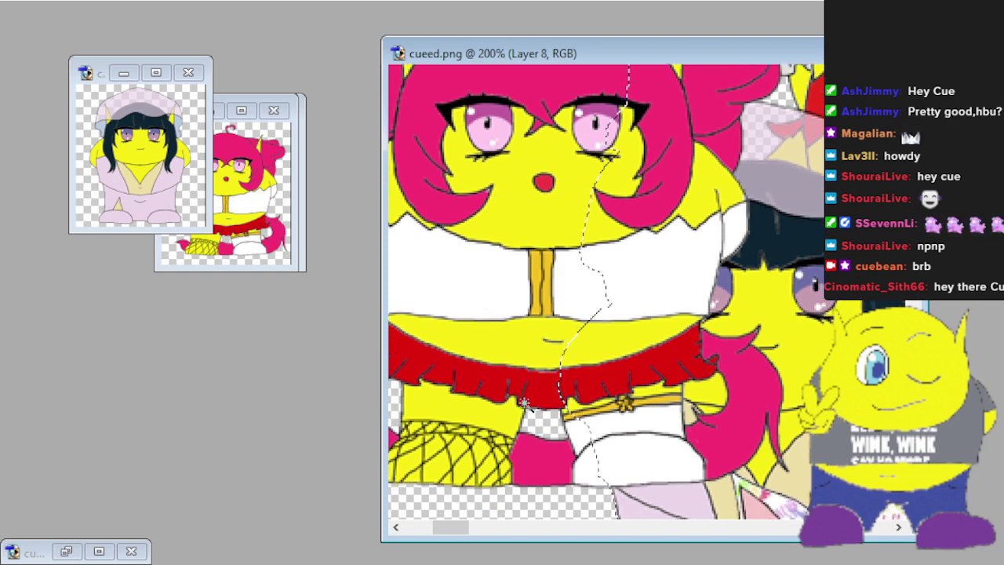
scroll(526, 392, "down", 1)
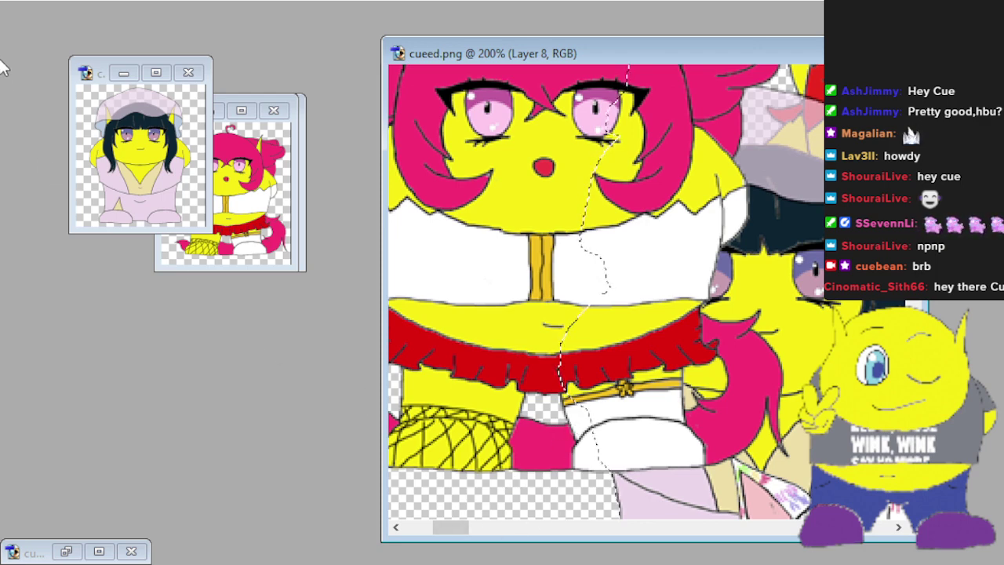
left_click(138, 170)
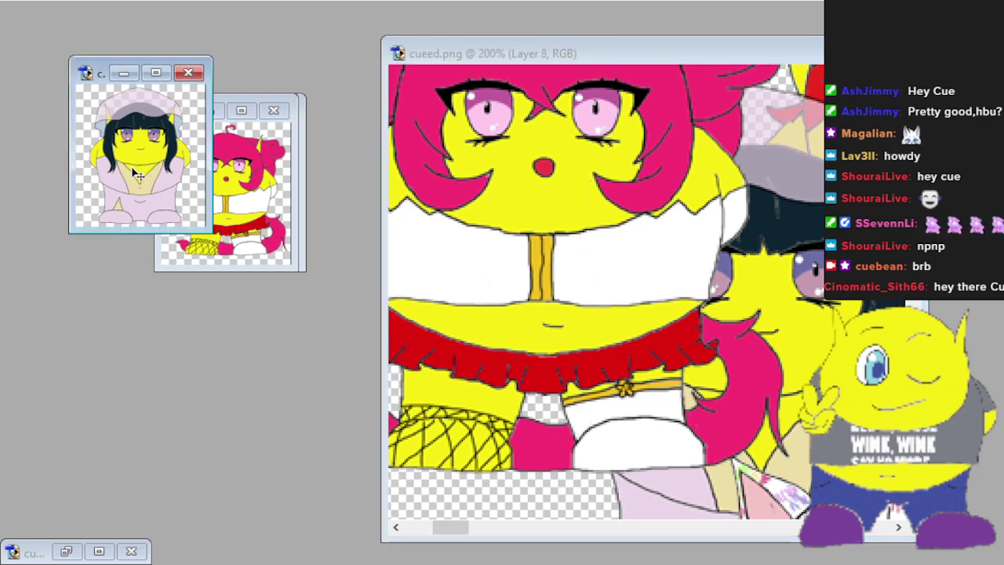
left_click_drag(138, 169, 744, 314)
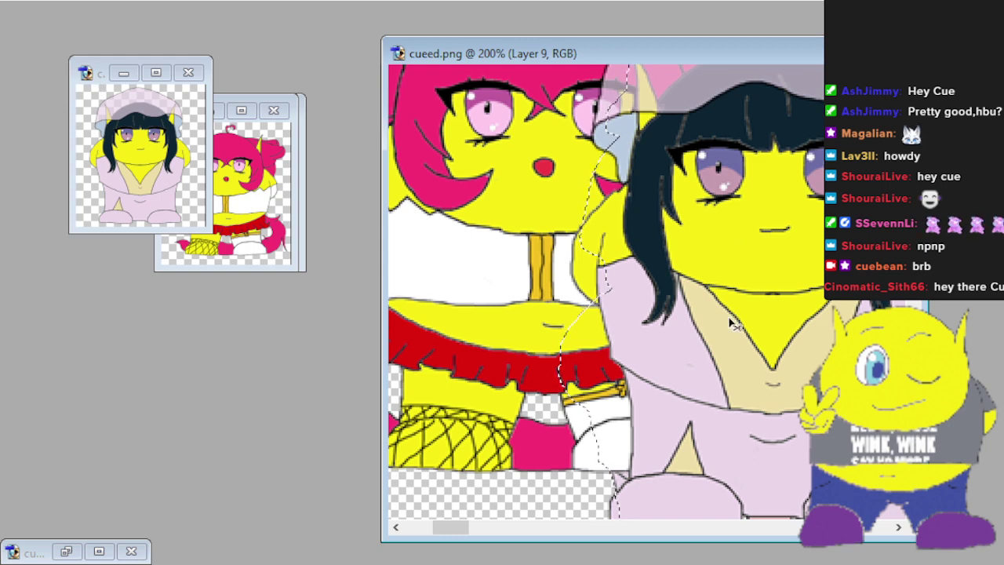
left_click_drag(742, 311, 787, 379)
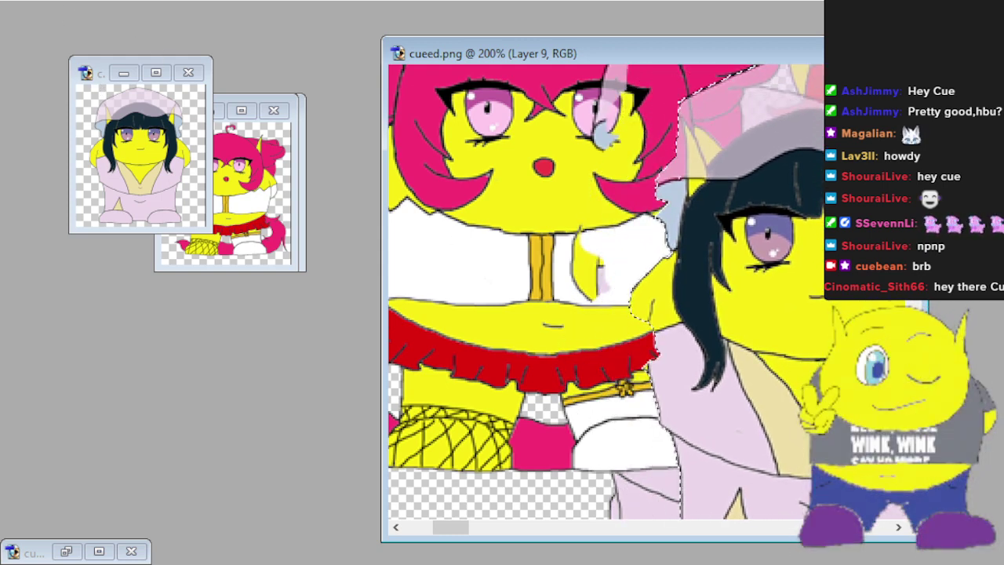
key("ctrl+alt+z")
key("ctrl+alt+z")
key("ctrl+alt+z")
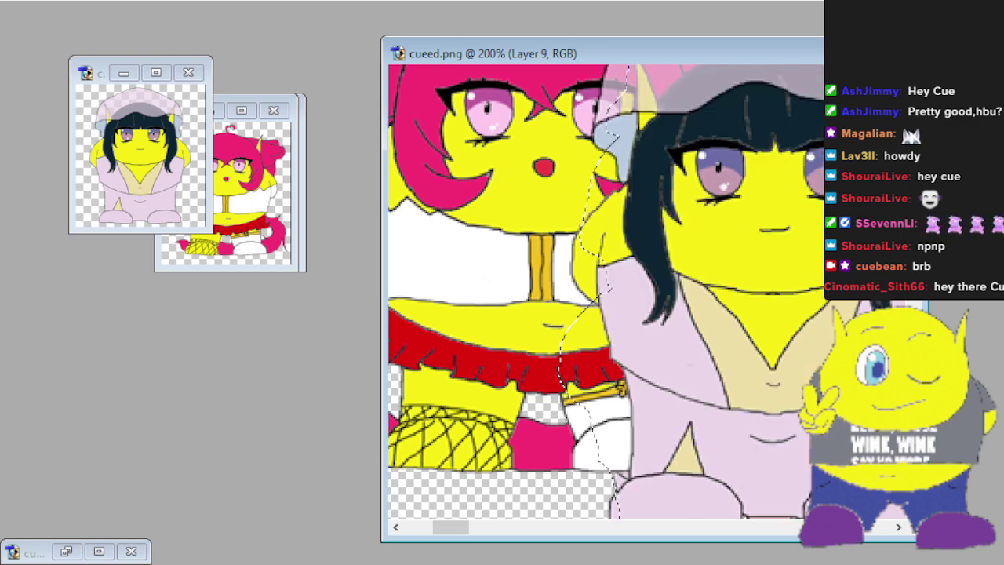
key("ctrl+alt+z")
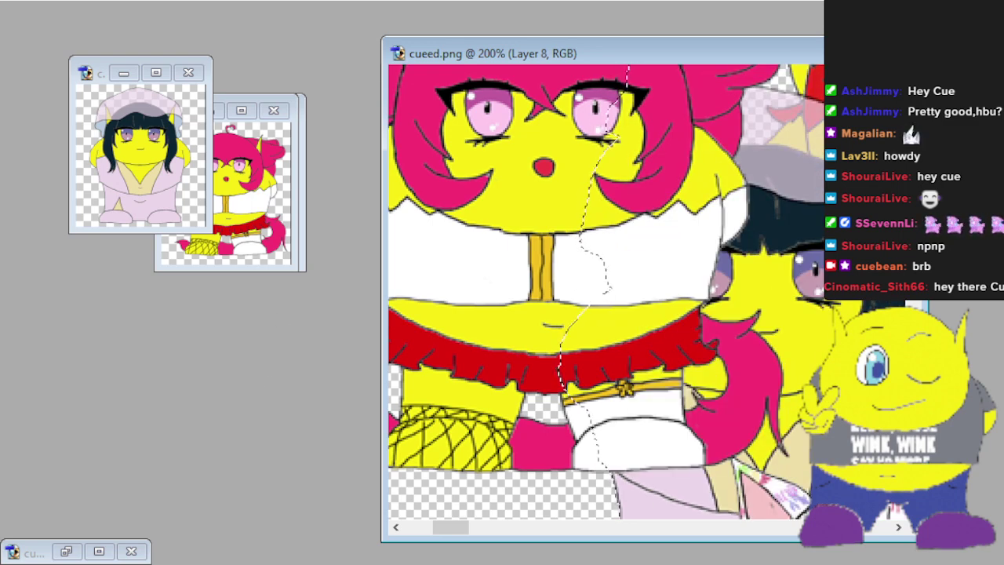
Clear the selection and add the veiled character to cueed.png at 100%, placed roughly over its existing drawing.
key("ctrl+shift+a")
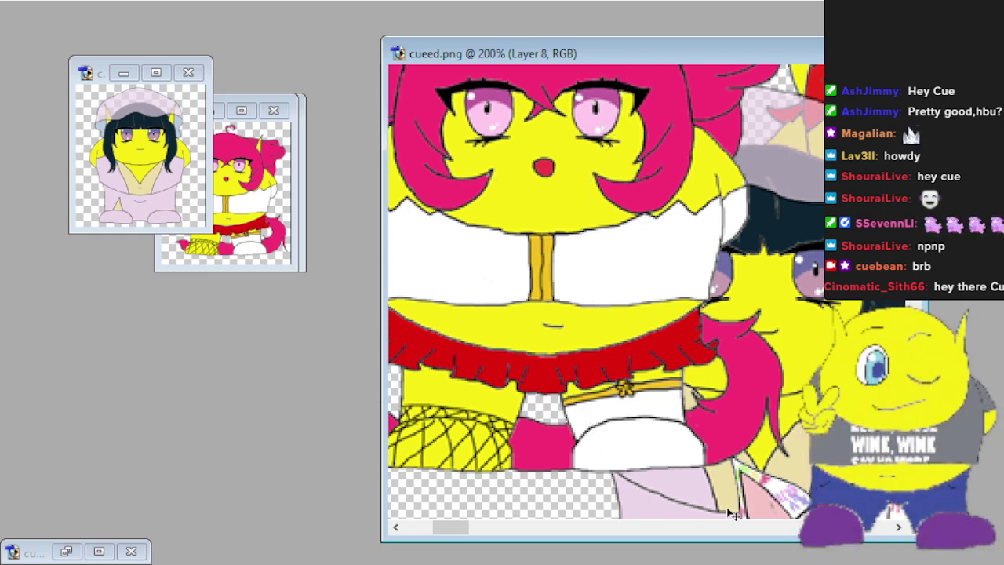
key("1")
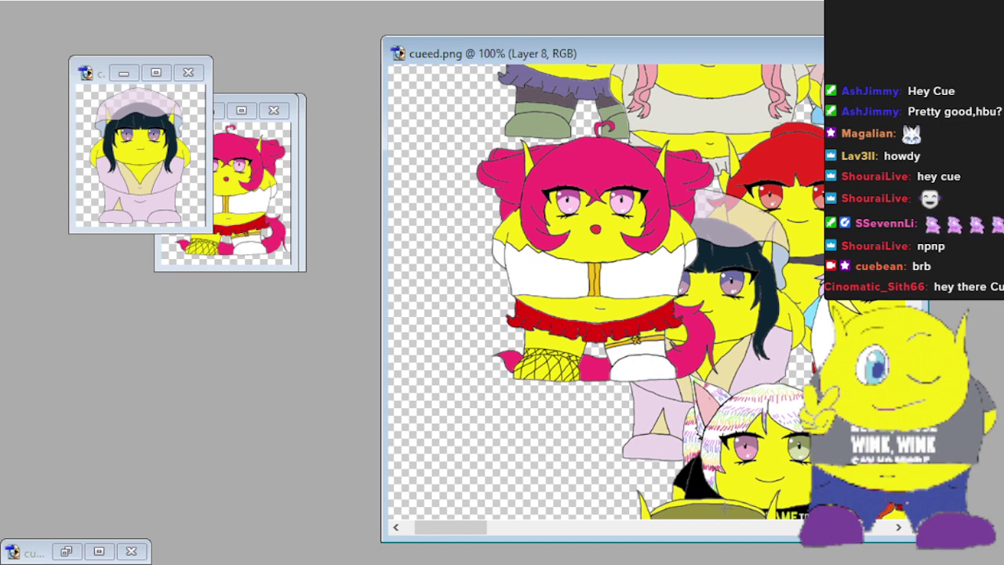
left_click(133, 162)
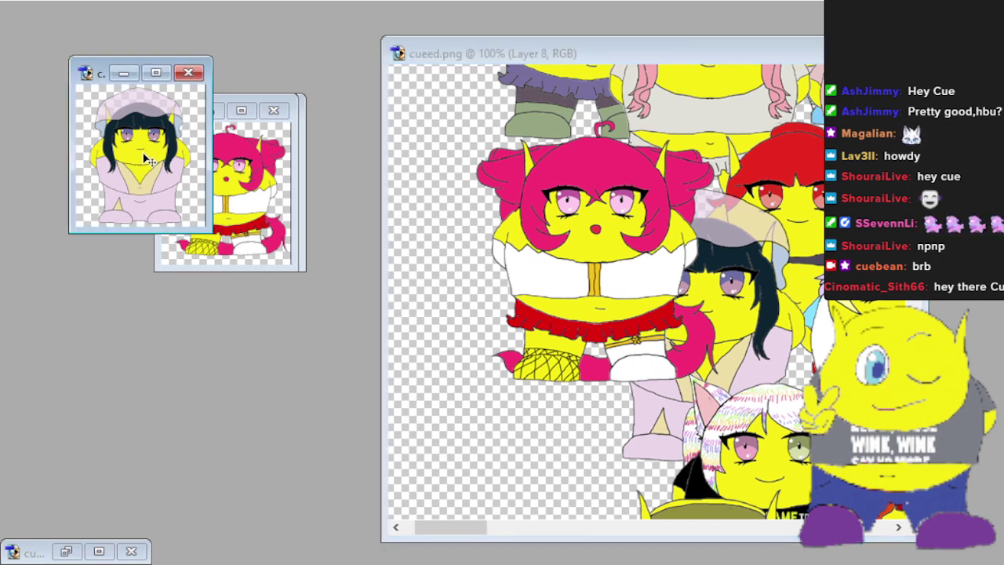
left_click_drag(149, 160, 415, 284)
left_click_drag(695, 324, 726, 316)
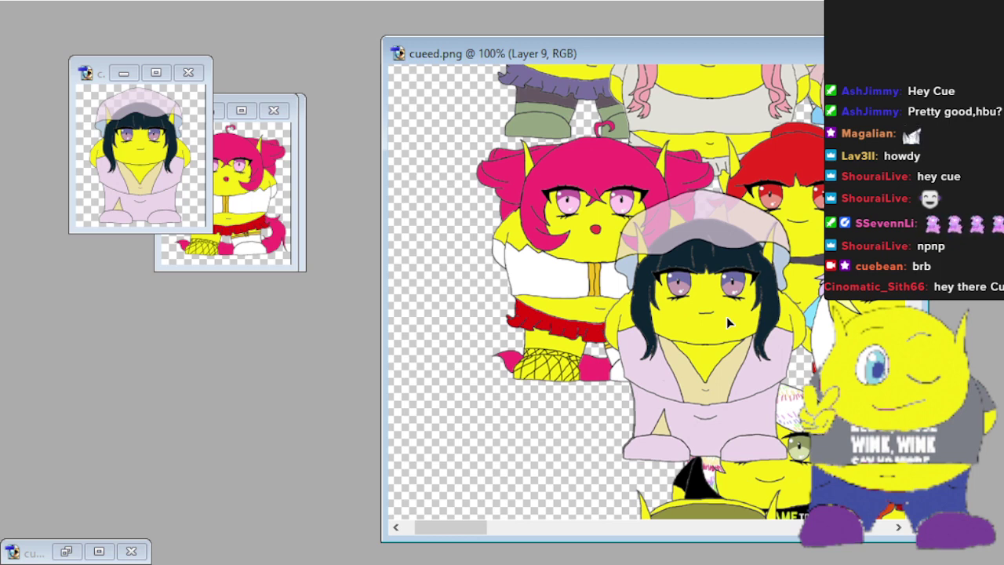
left_click_drag(726, 316, 727, 318)
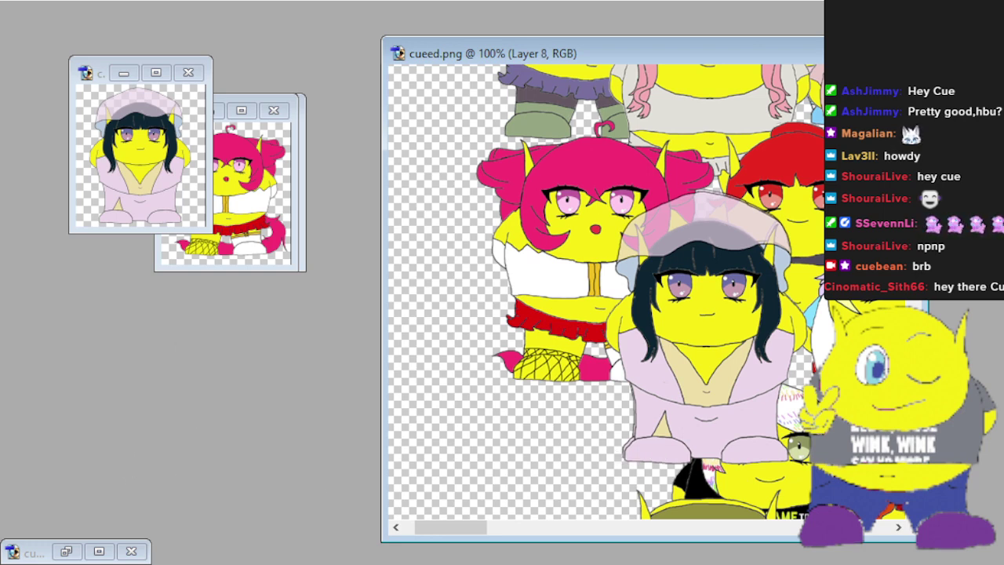
Align the veiled character's copy on Layer 9 with its existing drawing in the crowd, matching the veil, eyes and robe outlines.
left_click(427, 283)
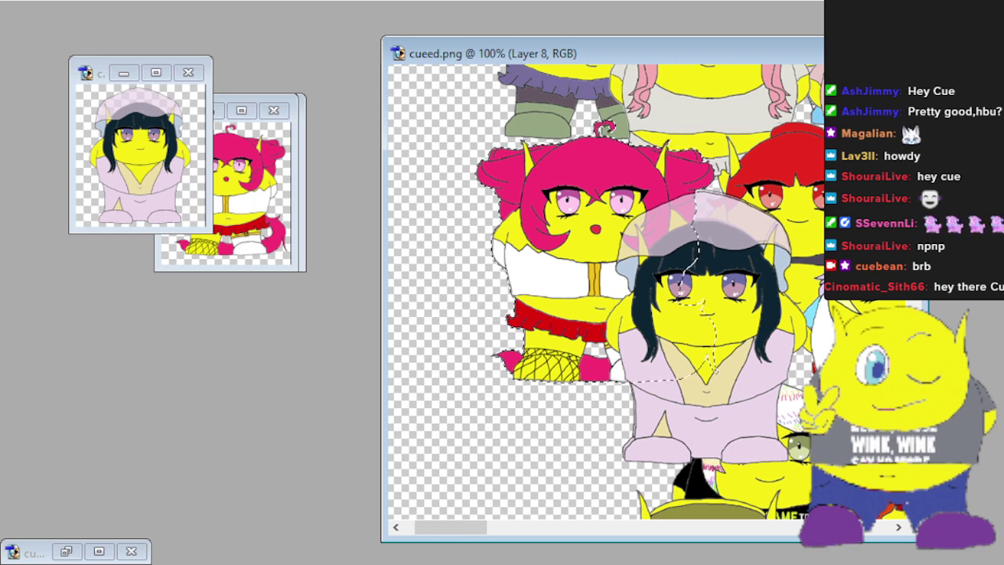
key("ctrl+j")
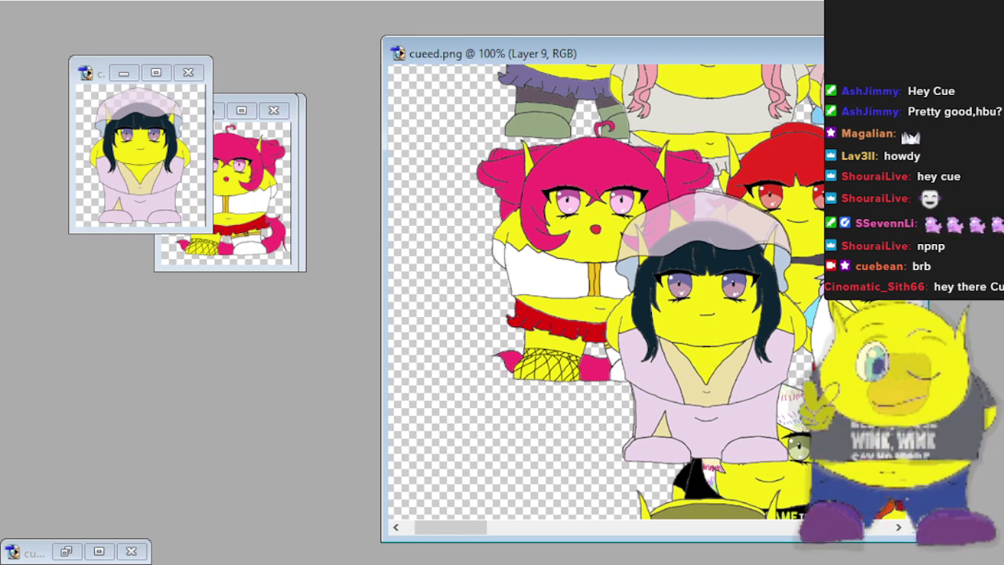
key("plus")
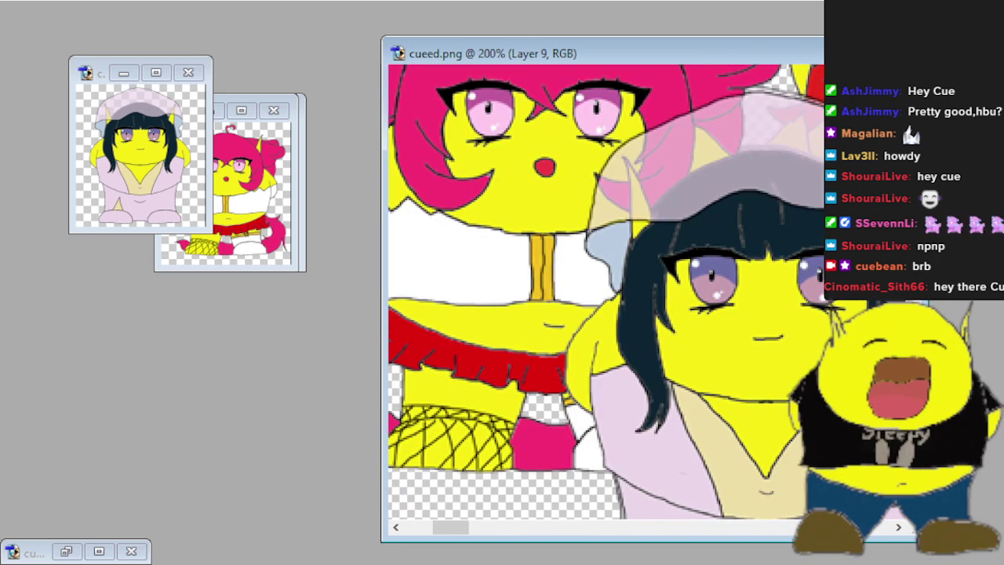
key("plus")
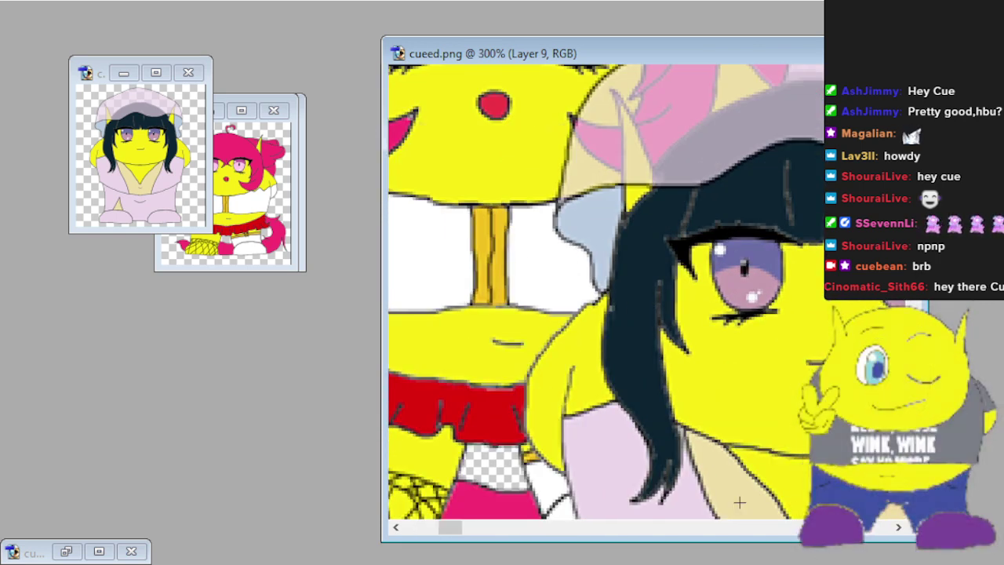
left_click_drag(449, 527, 463, 546)
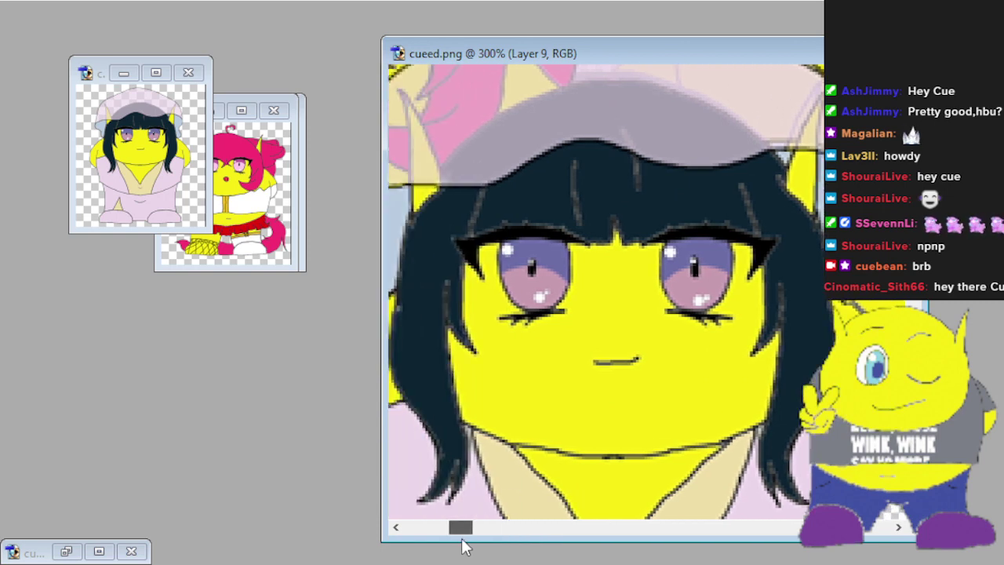
scroll(477, 453, "up", 3)
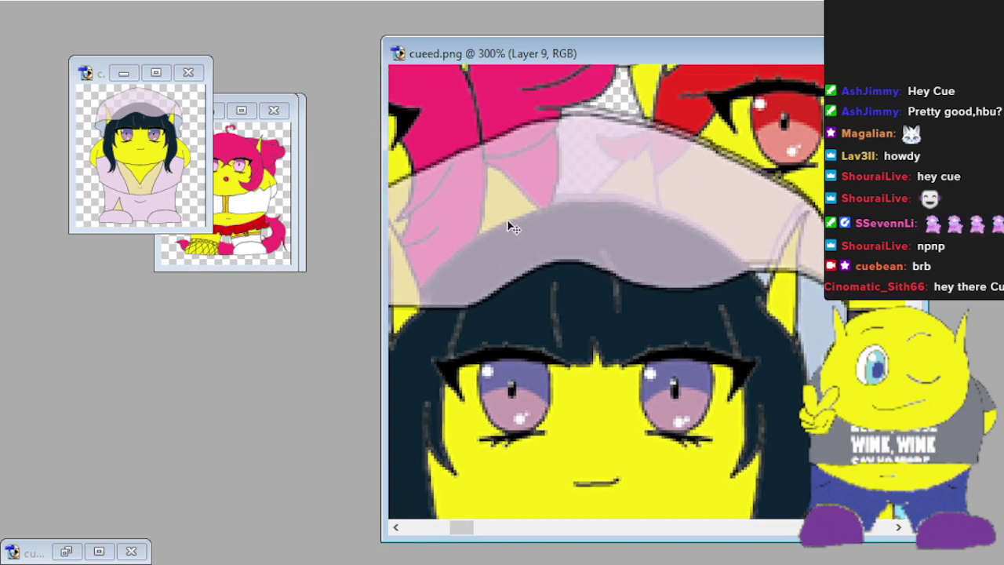
mouse_move(511, 224)
left_mouse_down()
mouse_move(526, 212)
mouse_move(514, 206)
left_mouse_up()
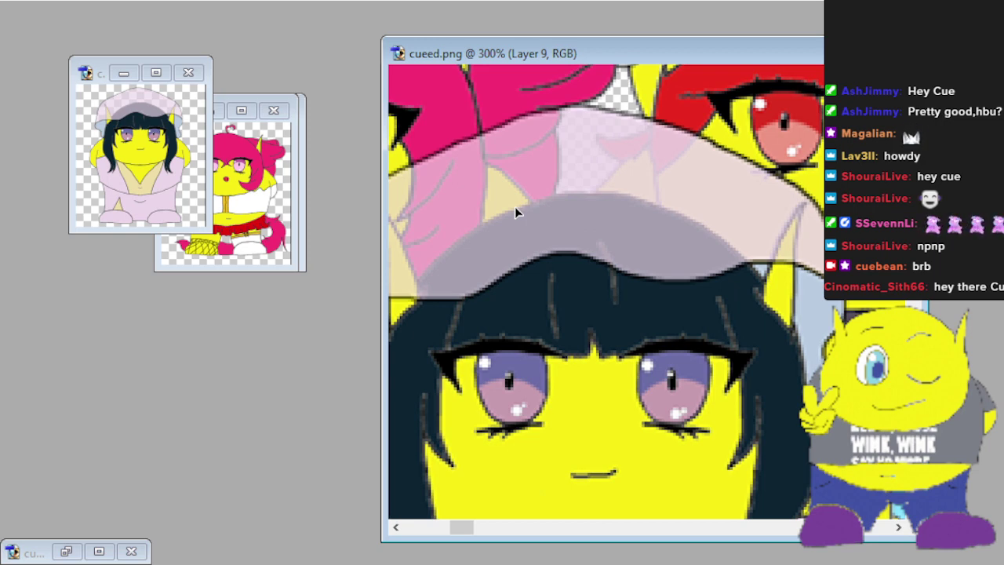
scroll(601, 392, "down", 3)
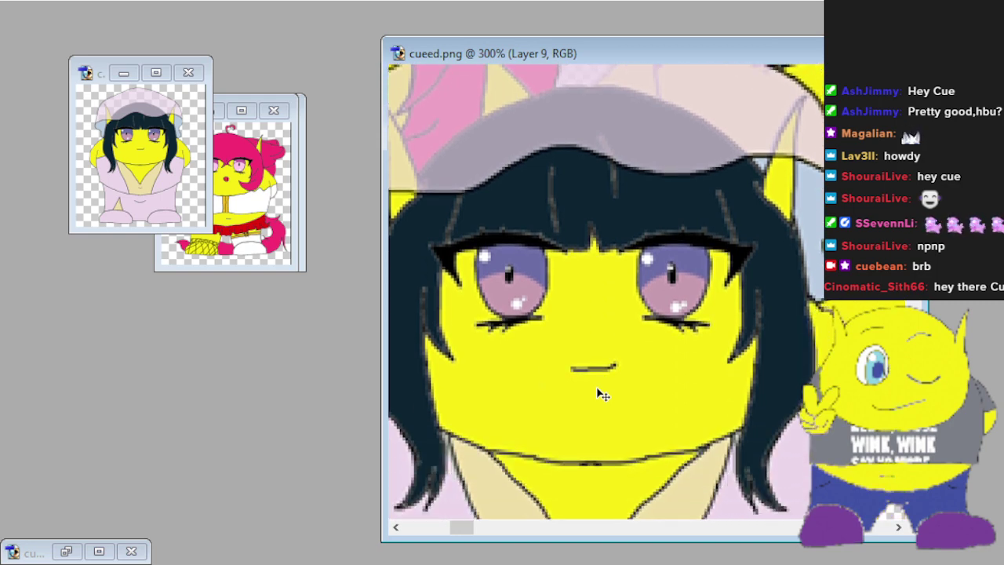
scroll(597, 391, "down", 2)
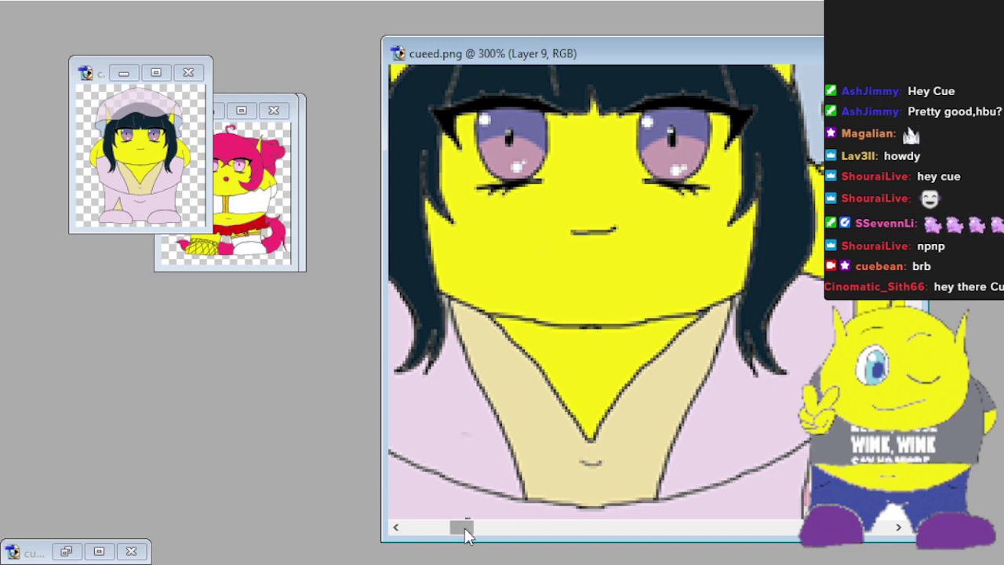
mouse_move(460, 526)
left_mouse_down()
mouse_move(441, 527)
mouse_move(457, 527)
mouse_move(457, 545)
mouse_move(459, 537)
left_mouse_up()
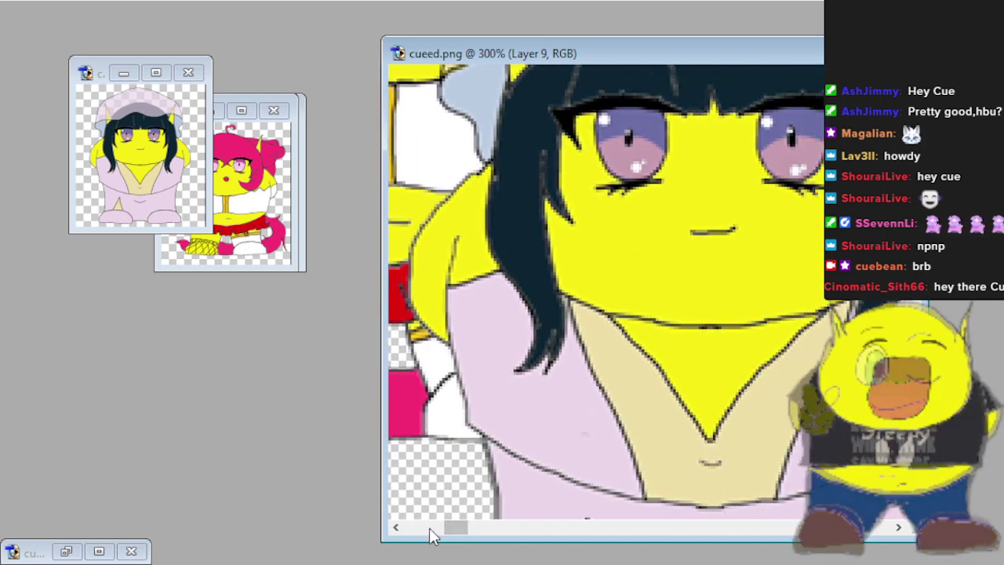
Select the empty area around the magenta-haired character on Layer 8 and return to the veiled copy on Layer 9.
key("minus")
key("minus")
key("minus")
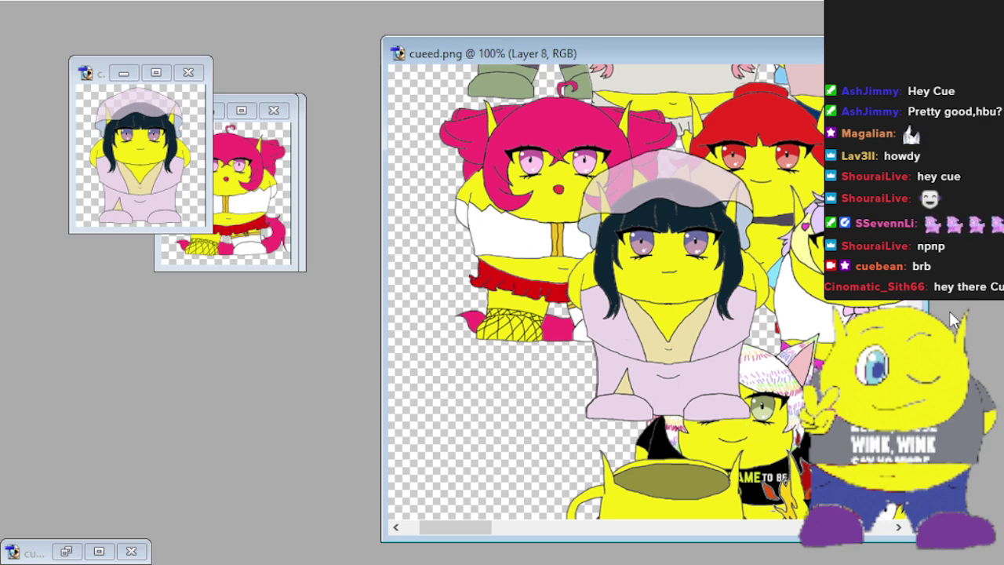
left_click(505, 411)
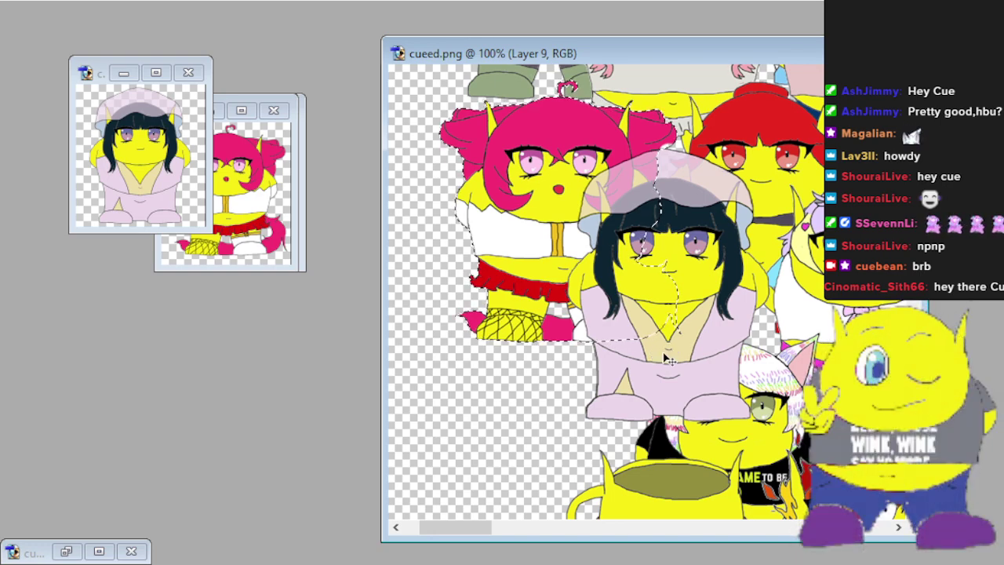
Erase the copied veil on Layer 9 where it doubles the original beyond the magenta hair, towards the red-haired character.
scroll(664, 351, "up", 1)
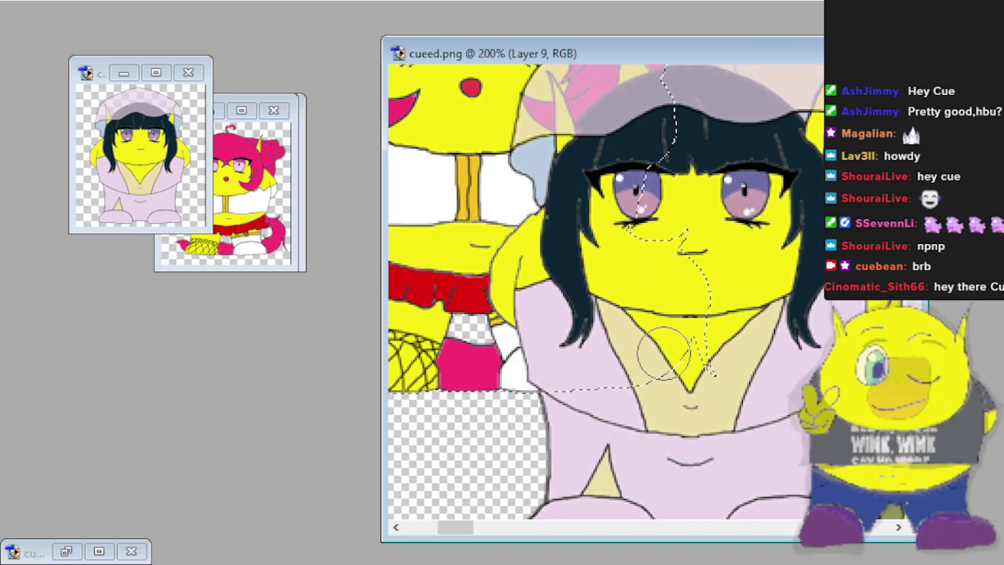
scroll(664, 360, "up", 1)
scroll(664, 360, "up", 3)
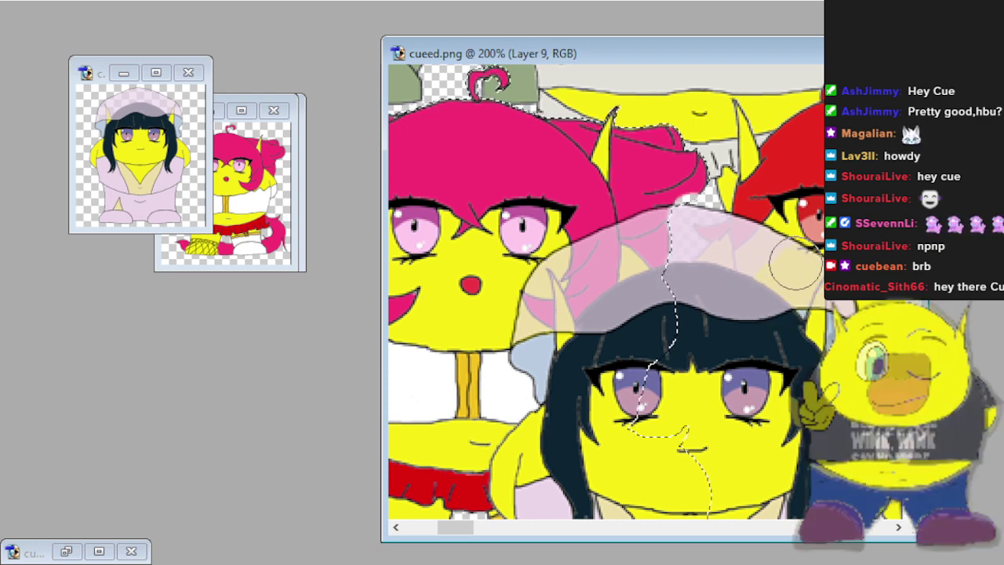
mouse_move(739, 229)
left_mouse_down()
mouse_move(721, 260)
mouse_move(707, 221)
mouse_move(682, 231)
mouse_move(682, 265)
left_mouse_up()
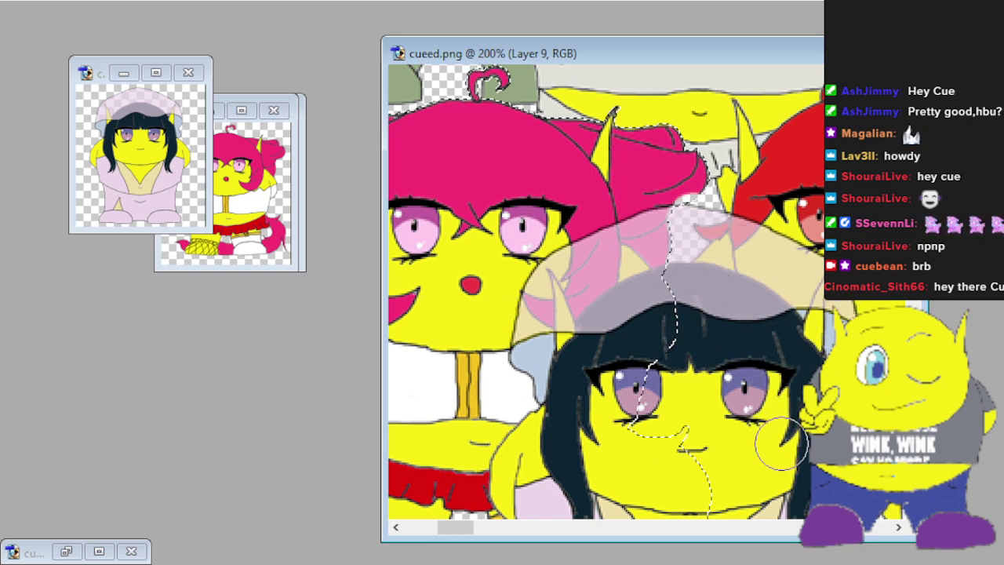
Erase the copied robe on Layer 9 where it covers the rainbow-haired, cat-eared character's ear and hair.
scroll(788, 426, "down", 3)
scroll(831, 329, "down", 12)
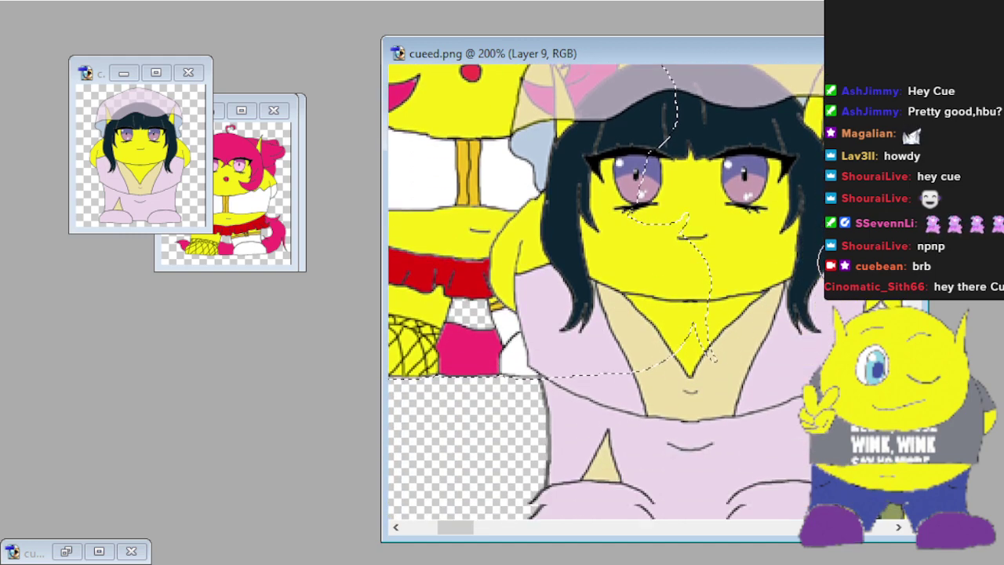
mouse_move(815, 227)
left_mouse_down()
mouse_move(739, 275)
mouse_move(716, 270)
mouse_move(709, 235)
mouse_move(682, 251)
mouse_move(666, 212)
mouse_move(649, 226)
left_mouse_up()
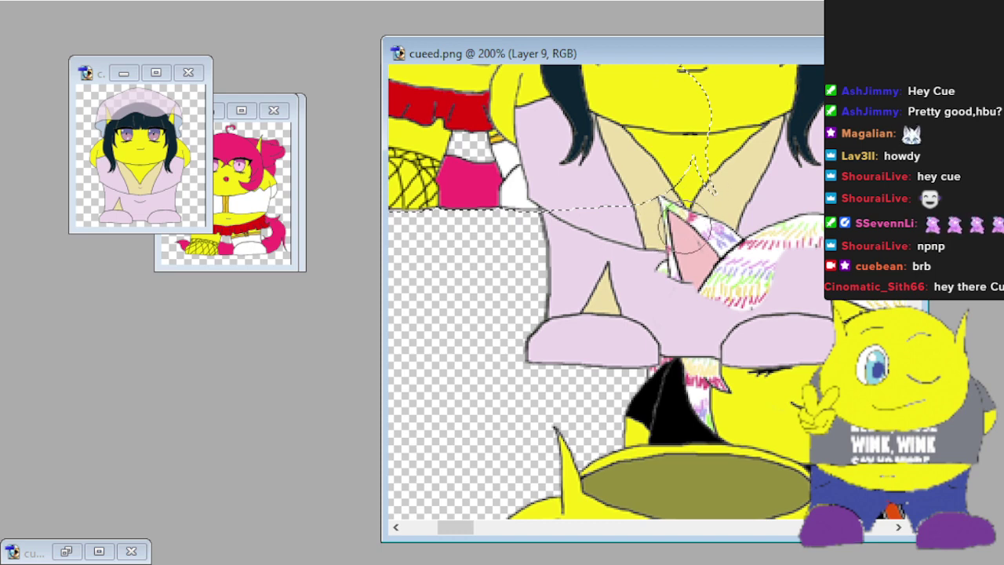
mouse_move(690, 228)
left_mouse_down()
mouse_move(667, 265)
mouse_move(676, 278)
mouse_move(721, 251)
left_mouse_up()
mouse_move(820, 247)
left_mouse_down()
mouse_move(728, 290)
mouse_move(667, 292)
mouse_move(802, 285)
mouse_move(730, 330)
mouse_move(625, 327)
mouse_move(775, 335)
mouse_move(774, 353)
mouse_move(636, 355)
mouse_move(720, 325)
mouse_move(685, 382)
left_mouse_up()
scroll(767, 305, "up", 5)
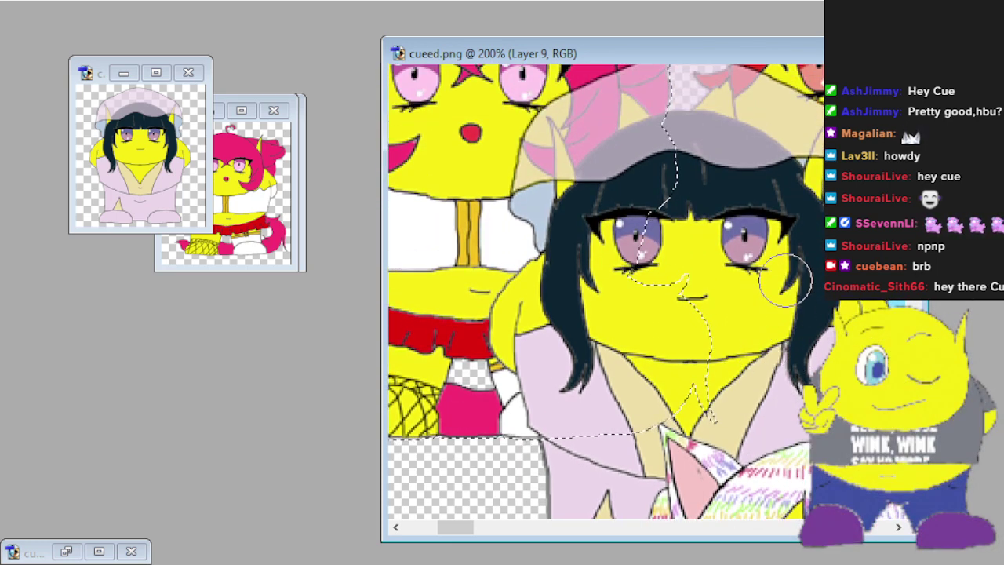
scroll(806, 367, "up", 3)
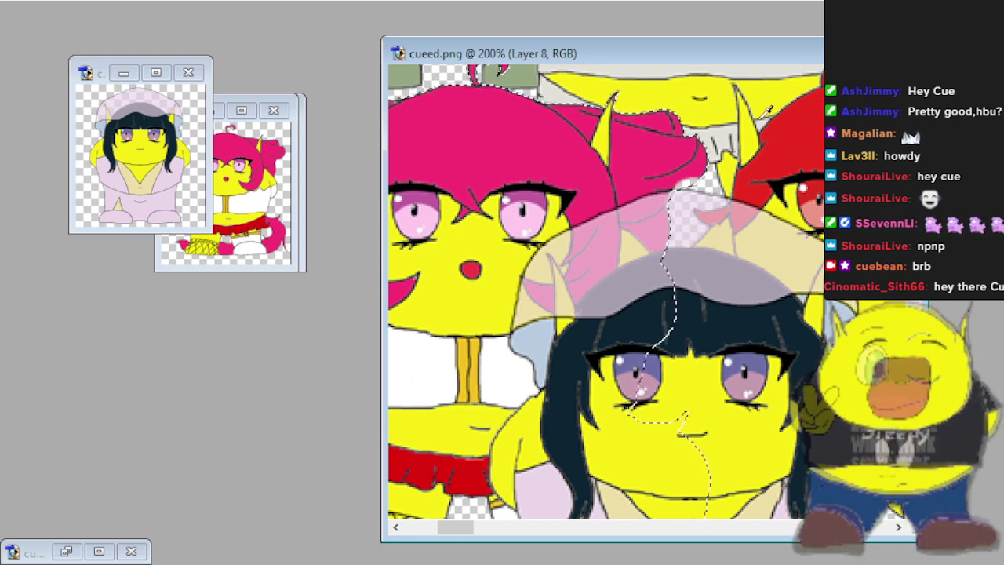
On Layer 8, repaint the missing black outline along the lower edge of the magenta hair bun, down to the veil.
scroll(766, 117, "up", 1)
scroll(766, 117, "up", 1)
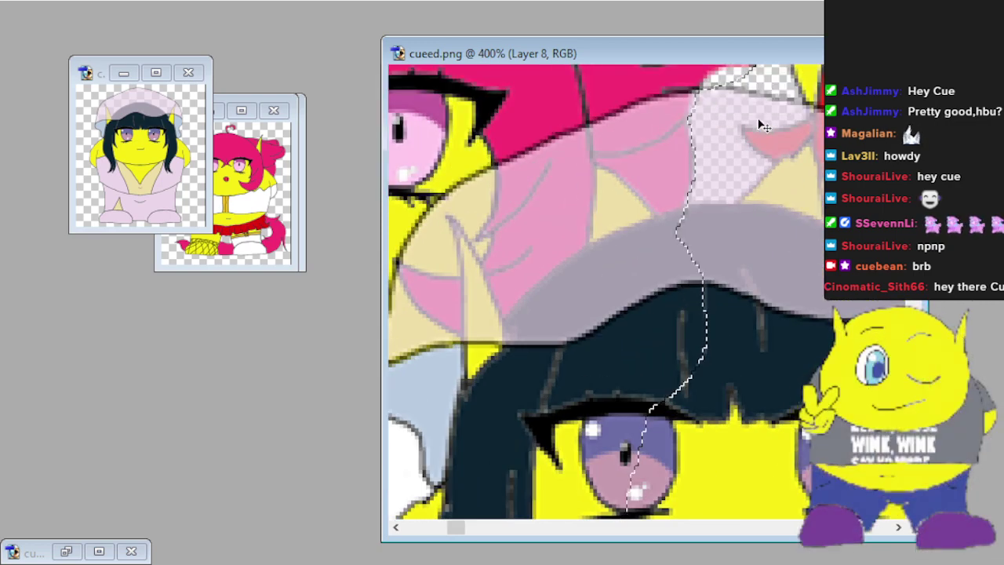
scroll(753, 110, "up", 1)
scroll(664, 60, "down", 1)
scroll(665, 59, "up", 8)
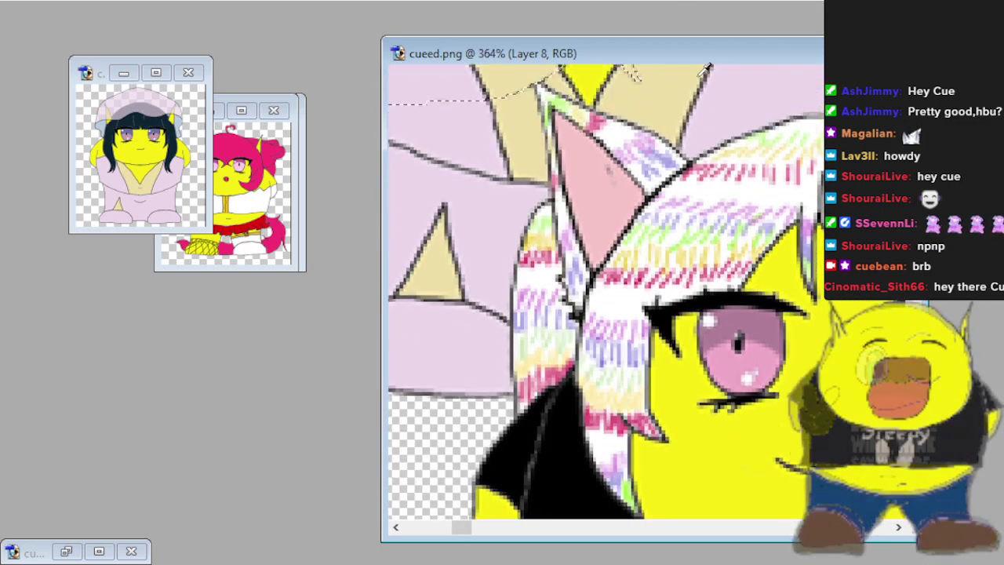
scroll(720, 69, "up", 8)
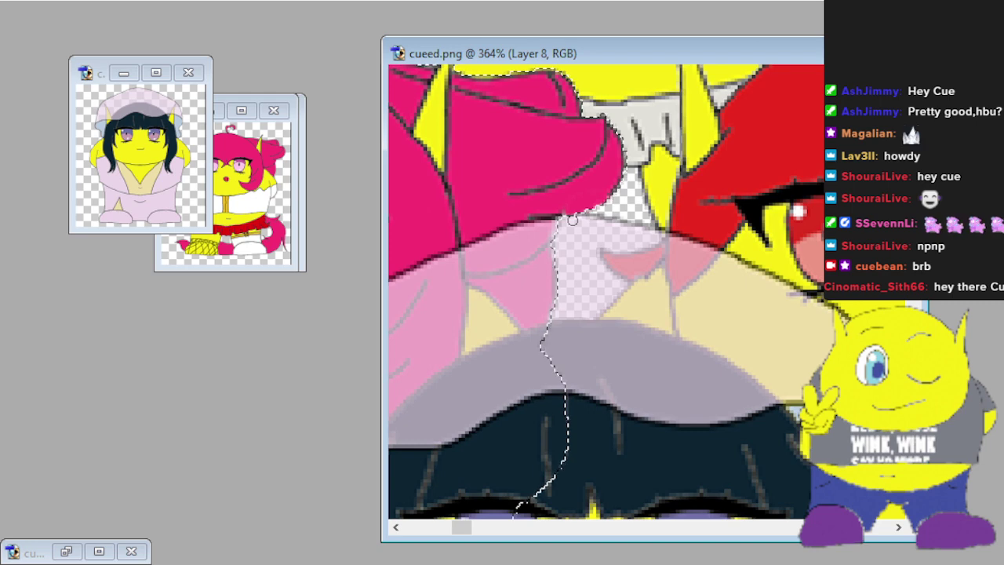
scroll(572, 222, "up", 4)
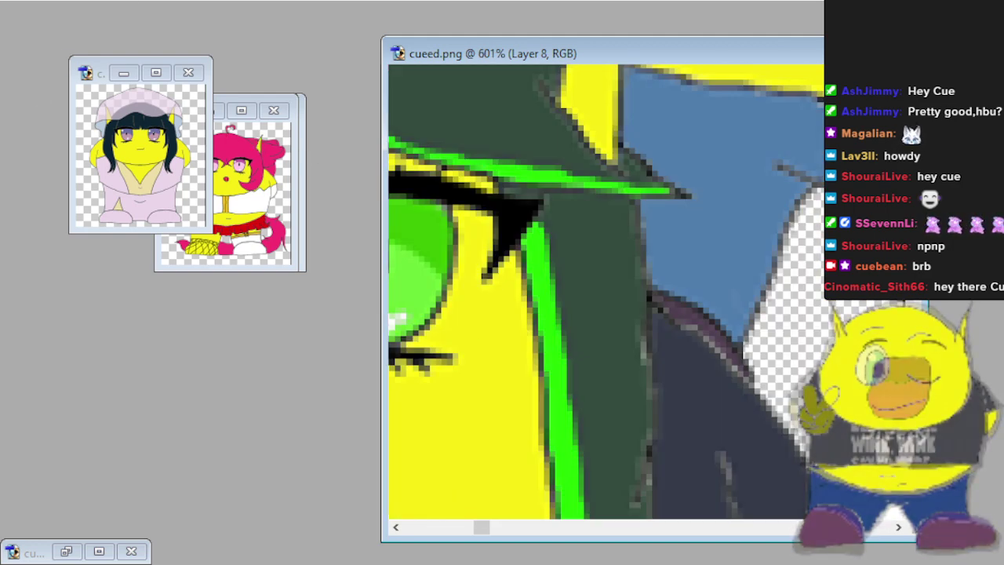
left_click_drag(482, 529, 475, 551)
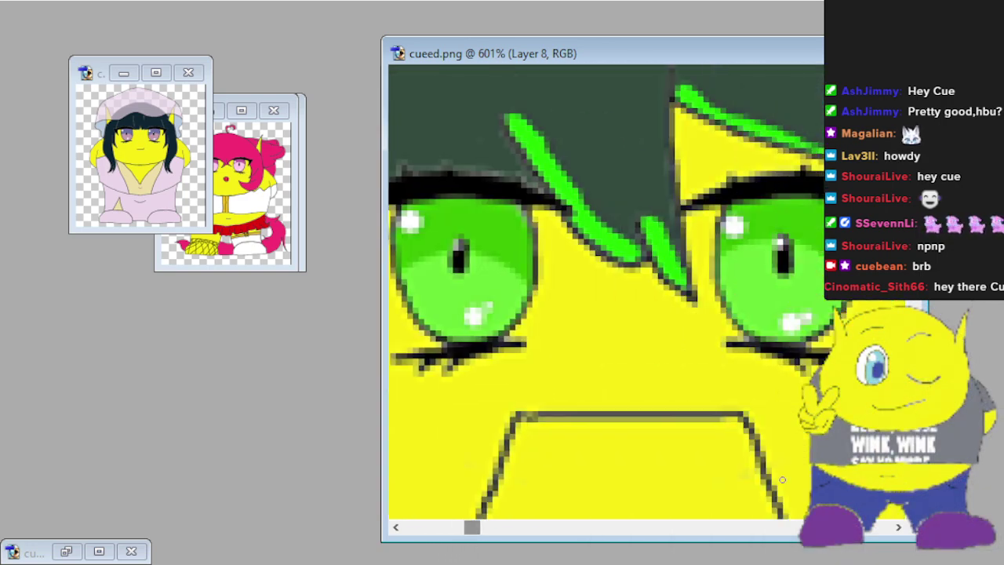
scroll(604, 290, "down", 6)
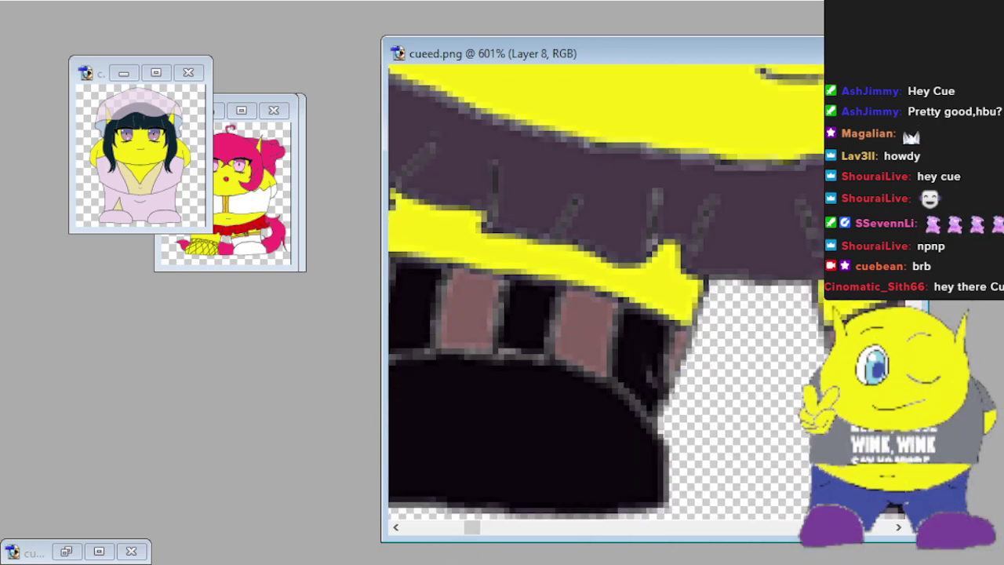
scroll(896, 531, "up", 10)
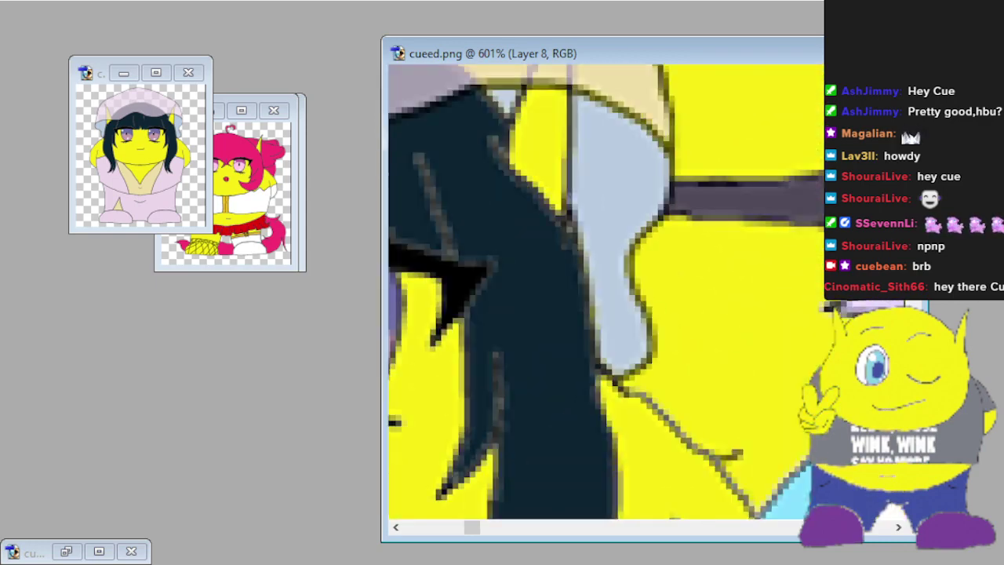
scroll(603, 290, "up", 8)
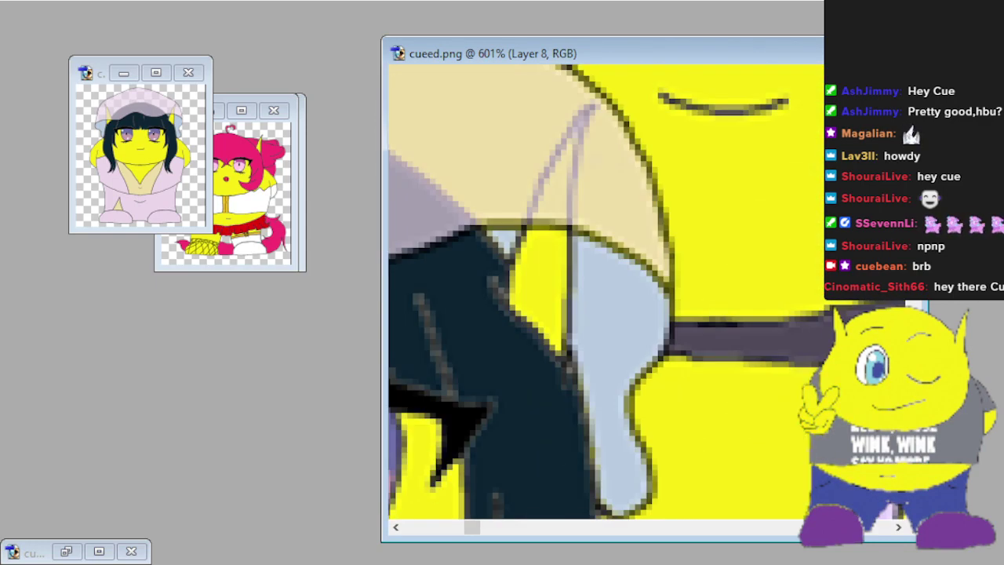
scroll(604, 291, "up", 2)
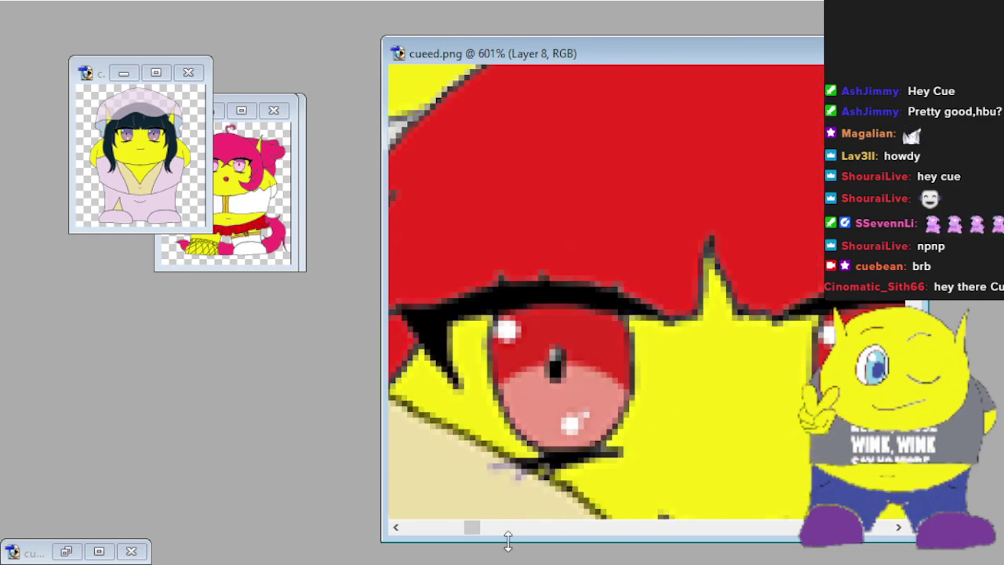
left_click_drag(470, 529, 459, 530)
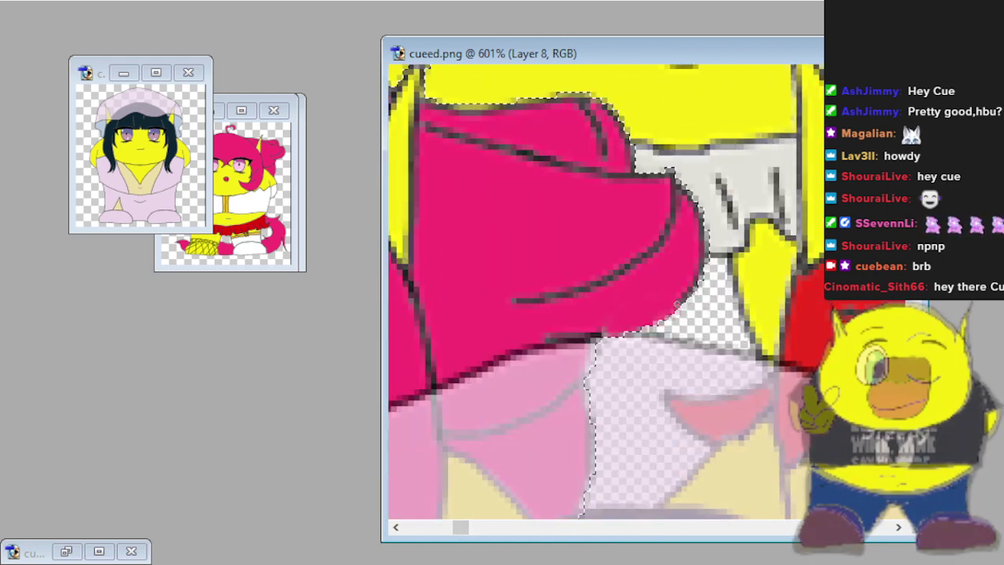
scroll(676, 308, "up", 4)
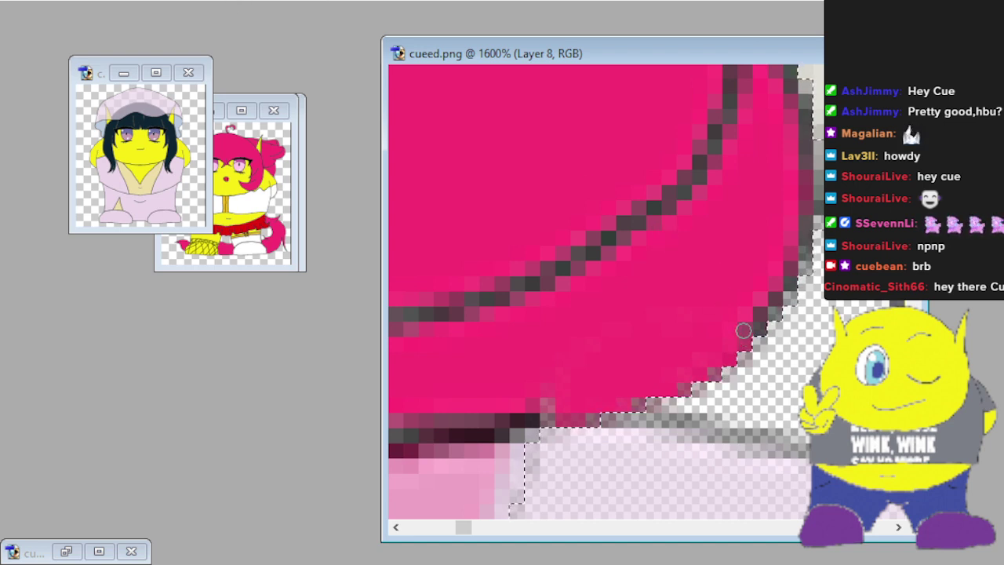
left_click_drag(743, 333, 728, 353)
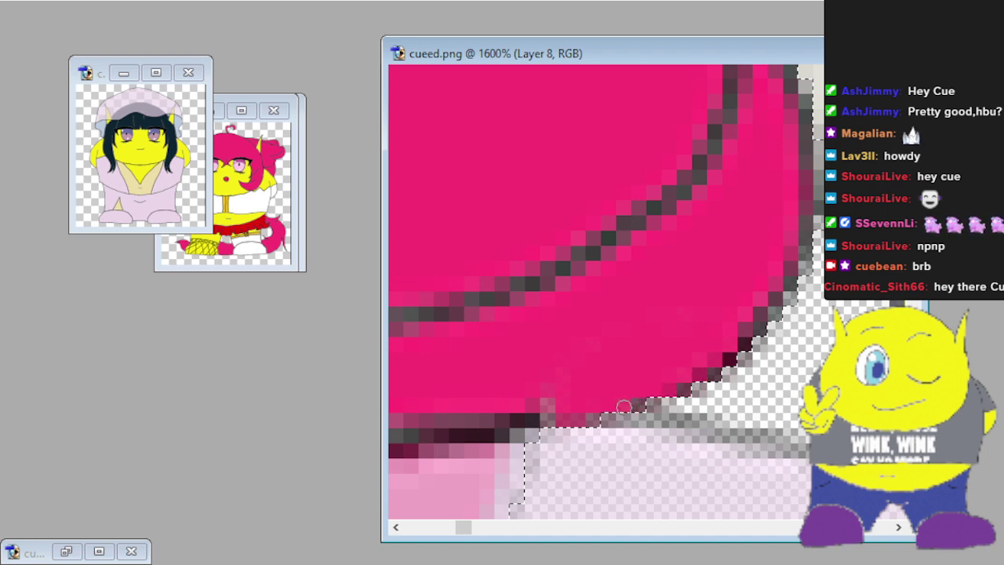
mouse_move(565, 415)
left_mouse_down()
mouse_move(525, 416)
mouse_move(569, 416)
left_mouse_up()
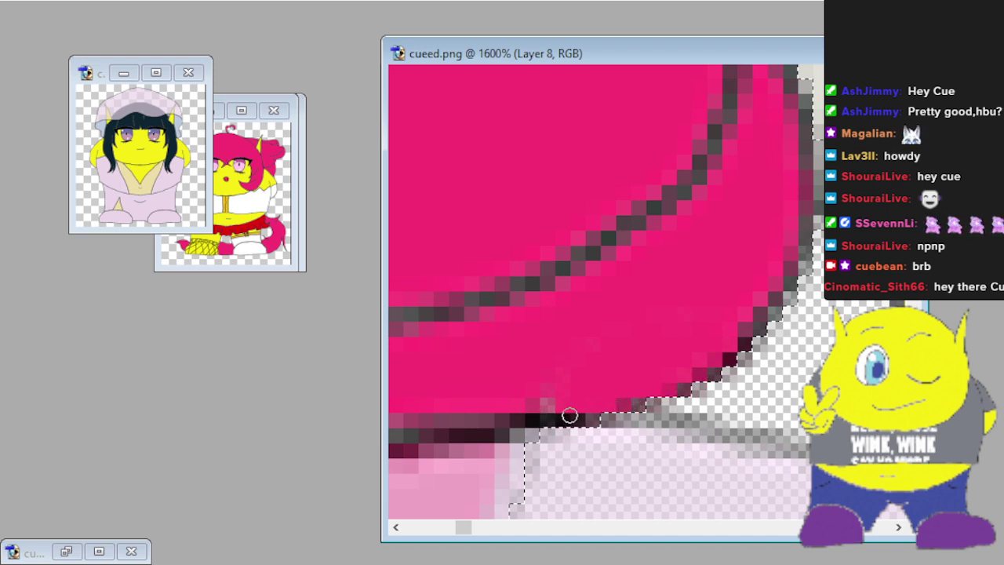
left_click_drag(684, 381, 759, 330)
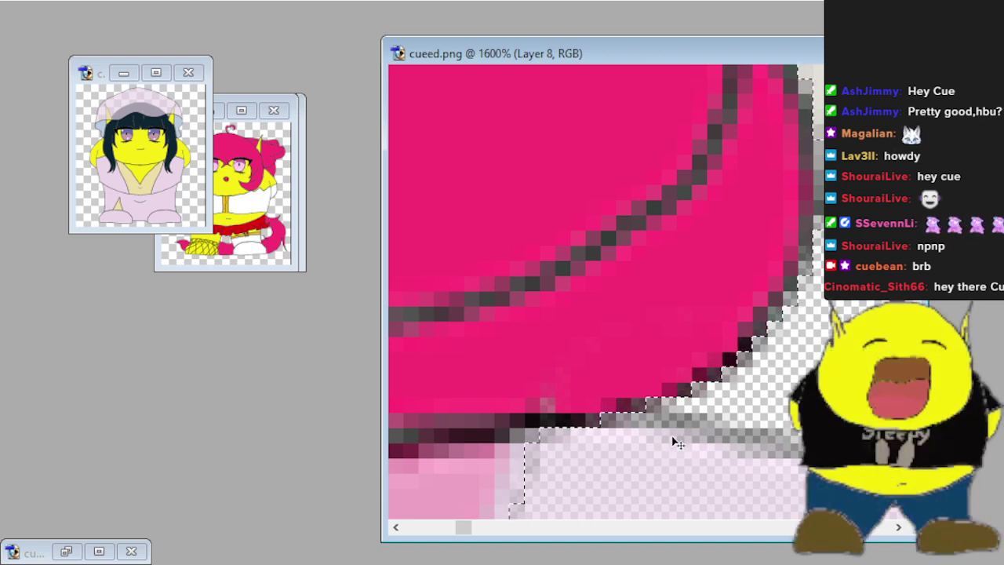
Clear the selection and close the source images of the veiled and magenta-haired characters without saving.
scroll(672, 439, "down", 6)
scroll(673, 442, "down", 4)
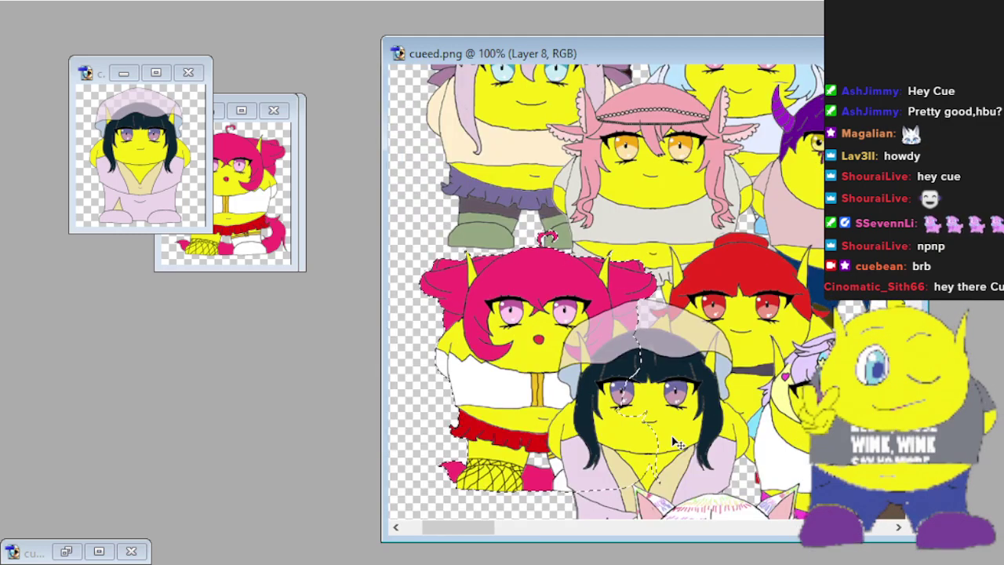
scroll(673, 441, "down", 1)
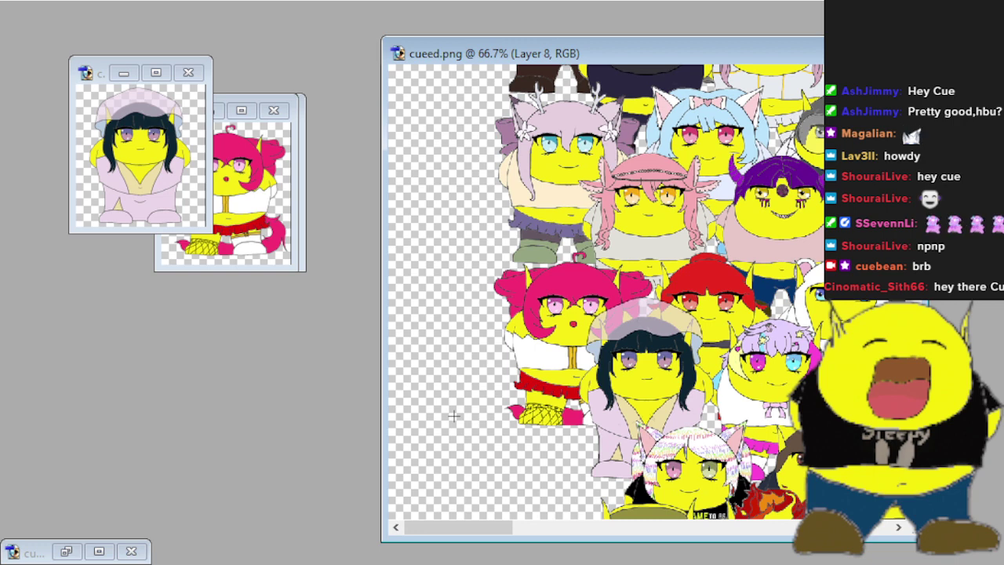
scroll(630, 276, "down", 5)
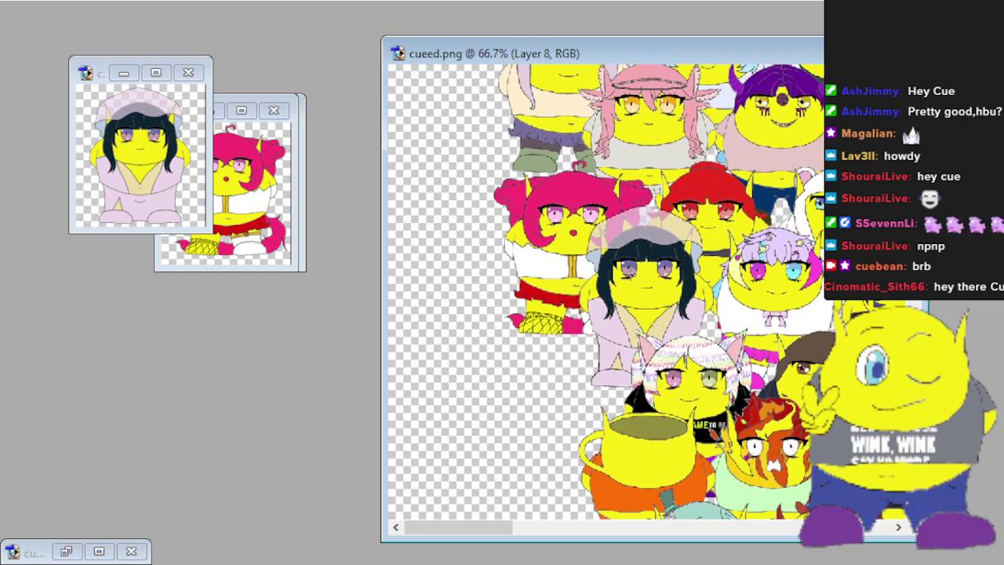
scroll(632, 275, "down", 2)
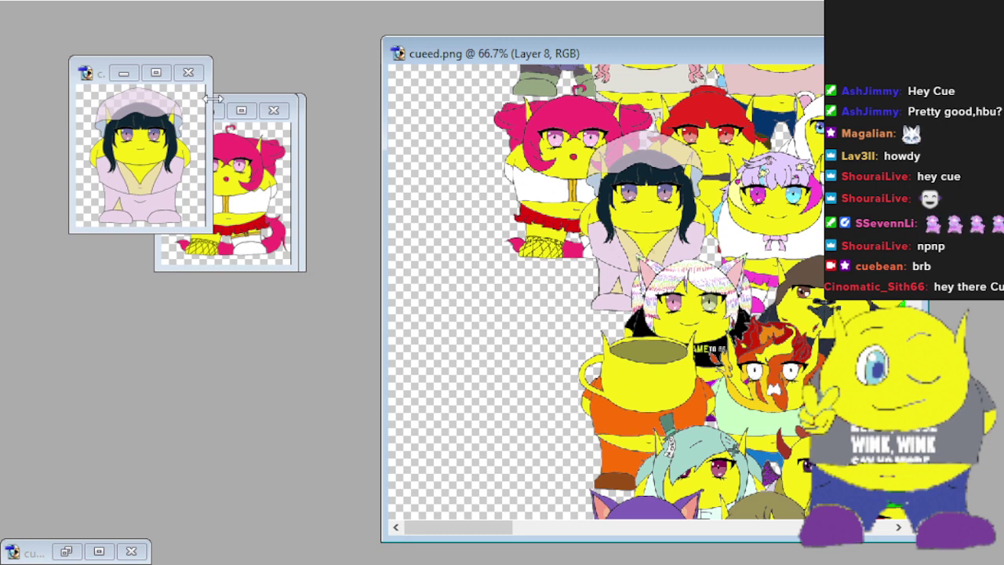
scroll(387, 316, "up", 1)
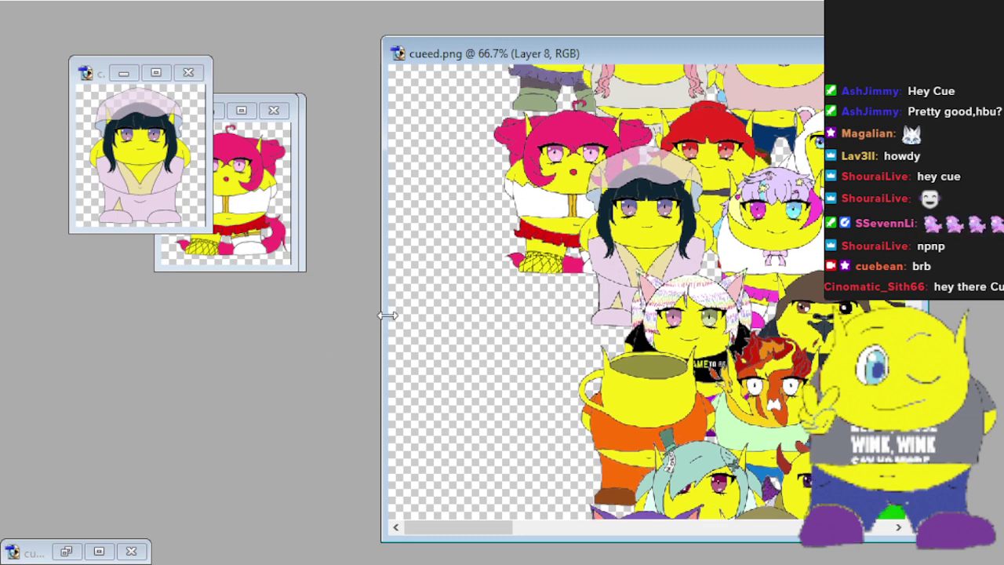
left_click(188, 75)
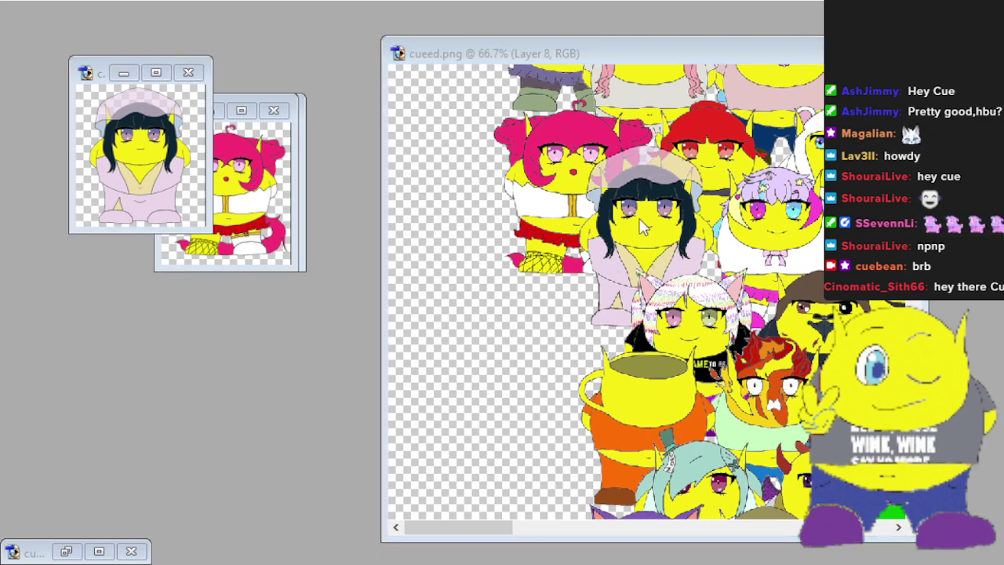
key("n")
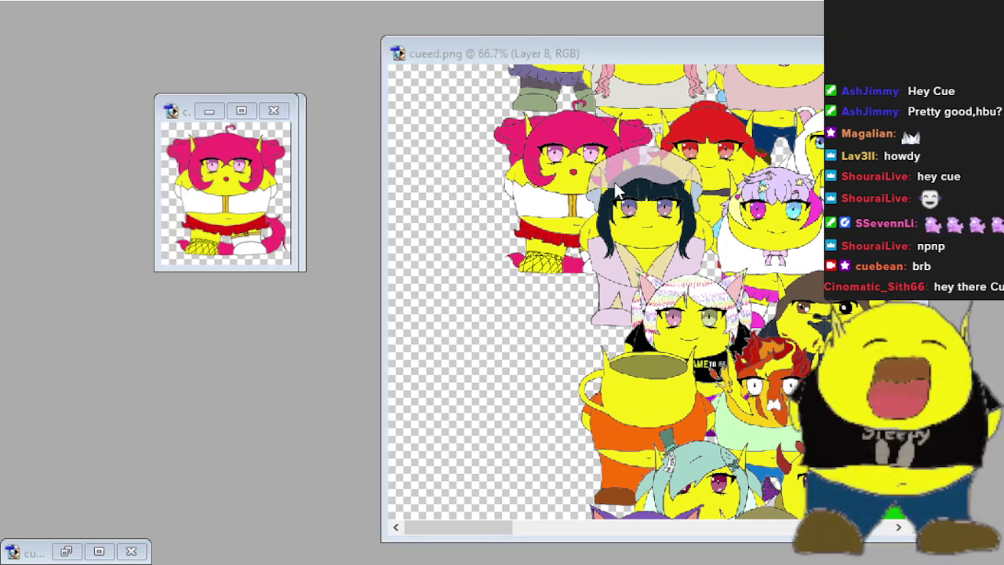
left_click(279, 114)
left_click(304, 263)
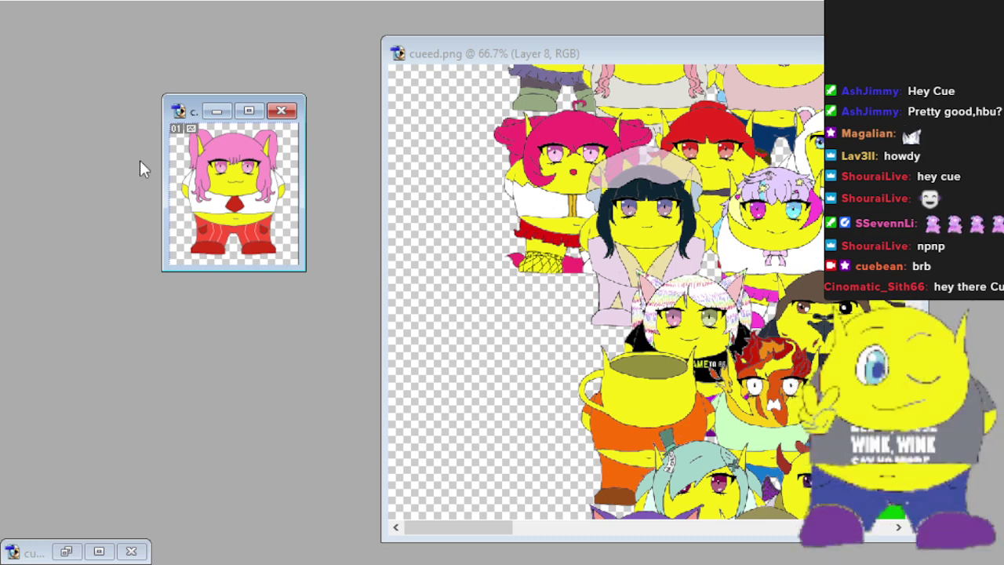
Add the pink-pigtailed character with the red tie to cueed.png, placed below the magenta-haired character.
left_click_drag(226, 179, 340, 206)
left_click(531, 306)
left_click_drag(531, 306, 564, 338)
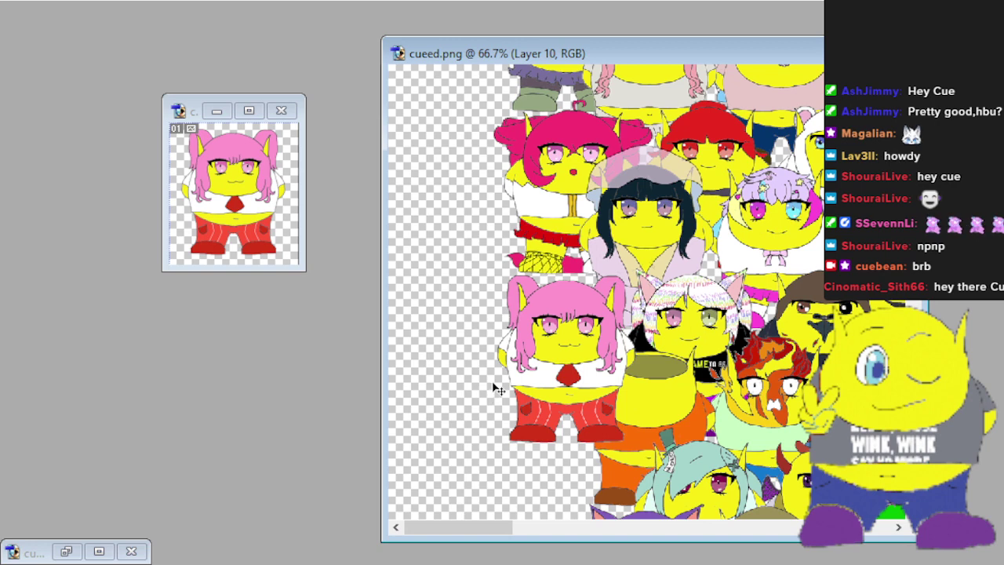
Shift the pink-pigtailed character on Layer 10 slightly up and away from the mug-headed character.
scroll(495, 388, "down", 3)
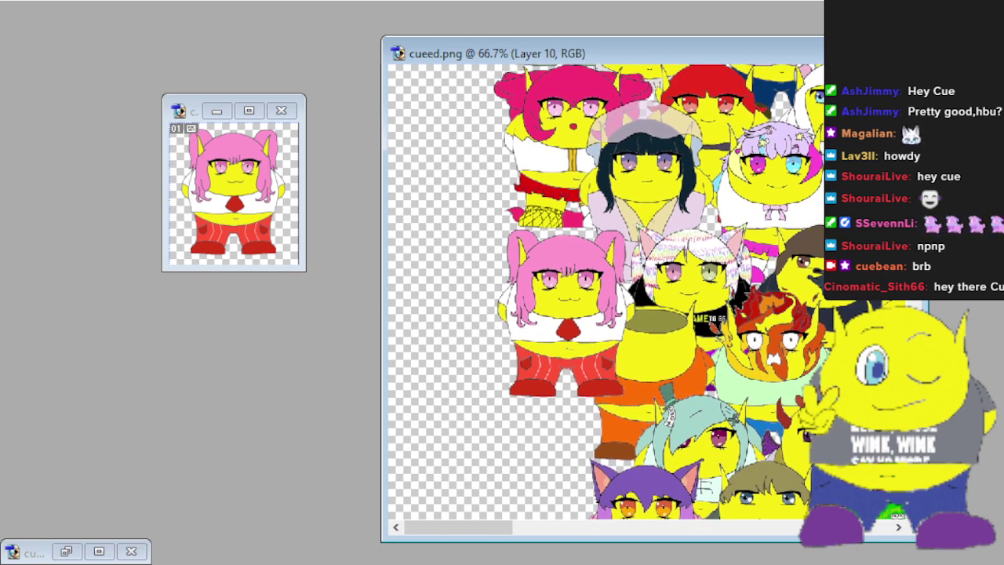
key("ctrl+plus")
key("ctrl+plus")
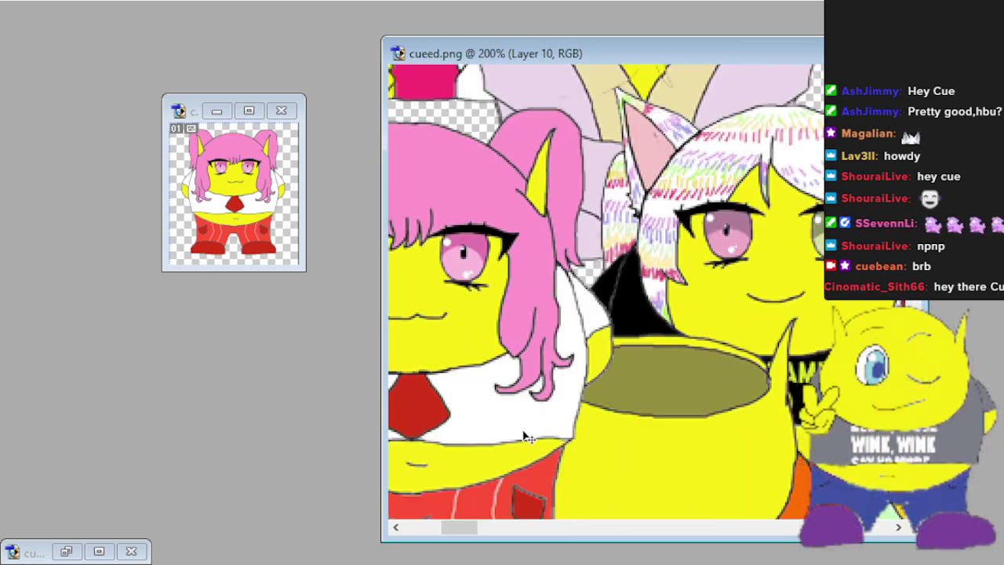
left_click_drag(462, 529, 448, 534)
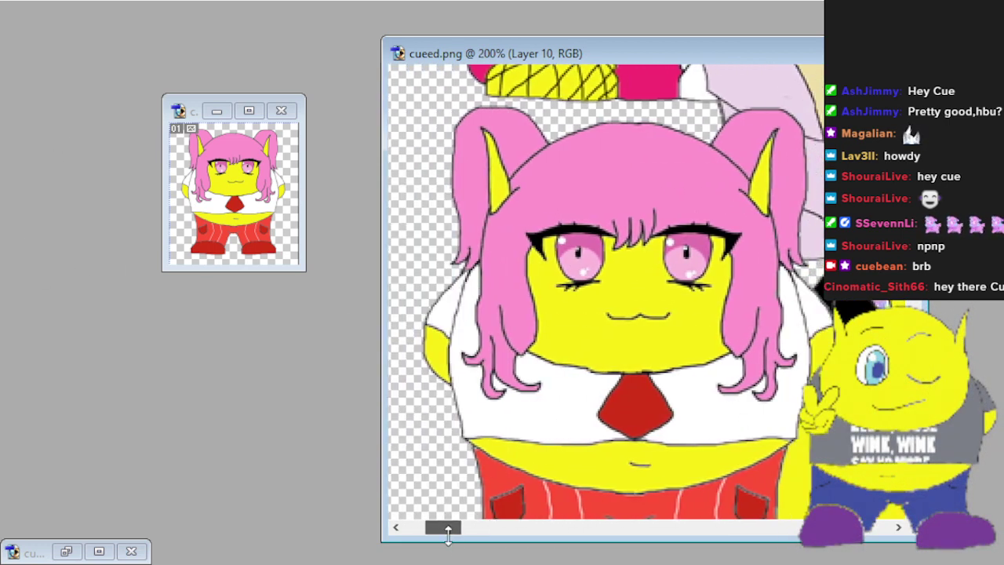
left_click_drag(572, 376, 536, 358)
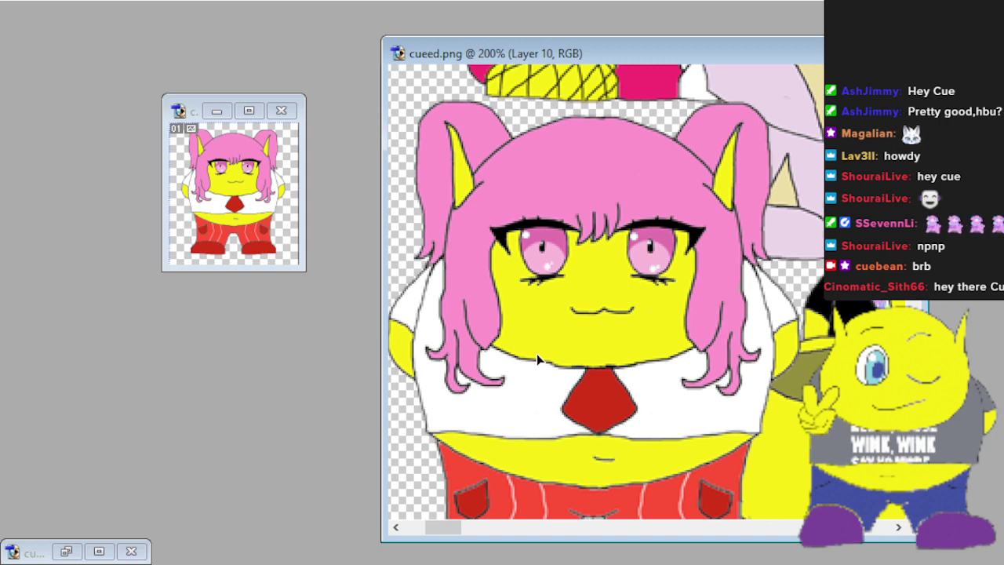
scroll(536, 353, "down", 3)
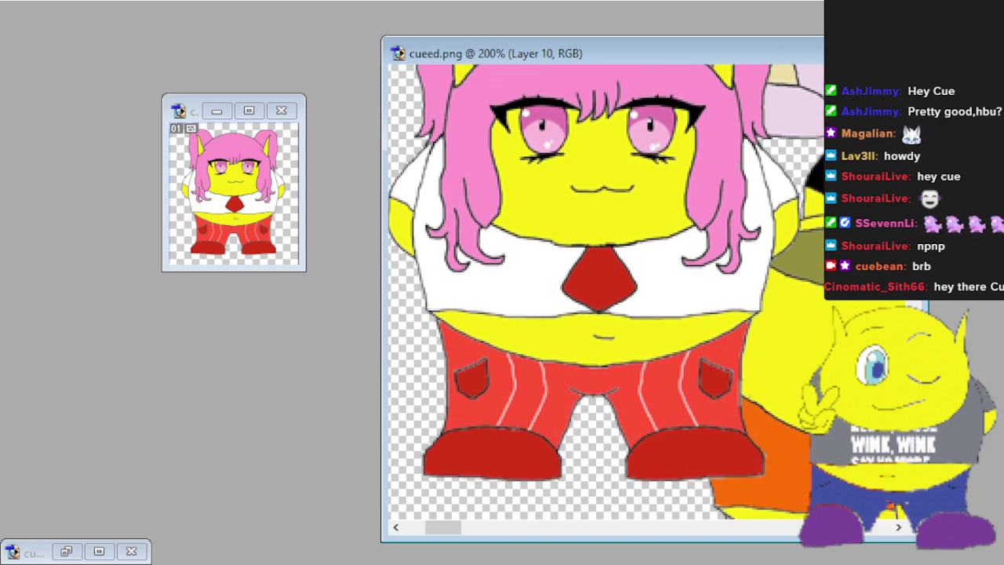
Hide the pink-pigtailed character's Layer 10 and select the empty area beside the mug-headed character on Layer 0.
key("Delete")
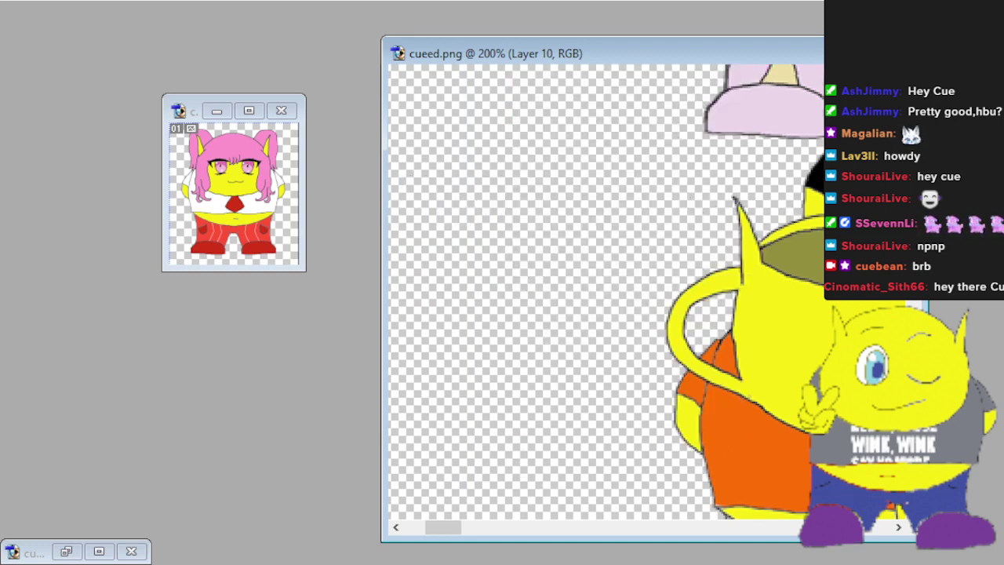
key("alt+shift+bracketleft")
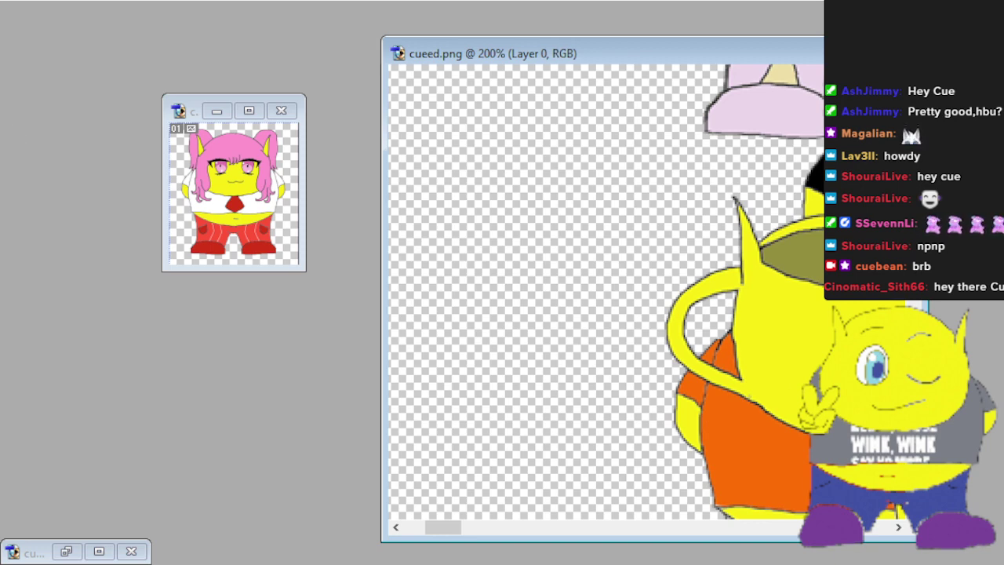
left_click(538, 370)
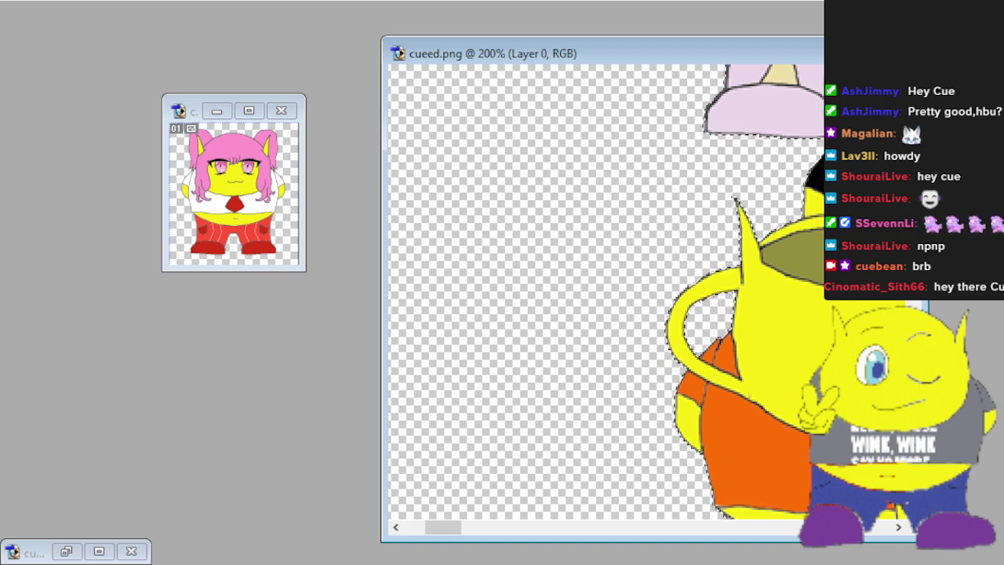
Show the pink-pigtailed character's Layer 10 again and erase its parts that overlap the mug-headed character within the selection.
key("ctrl+v")
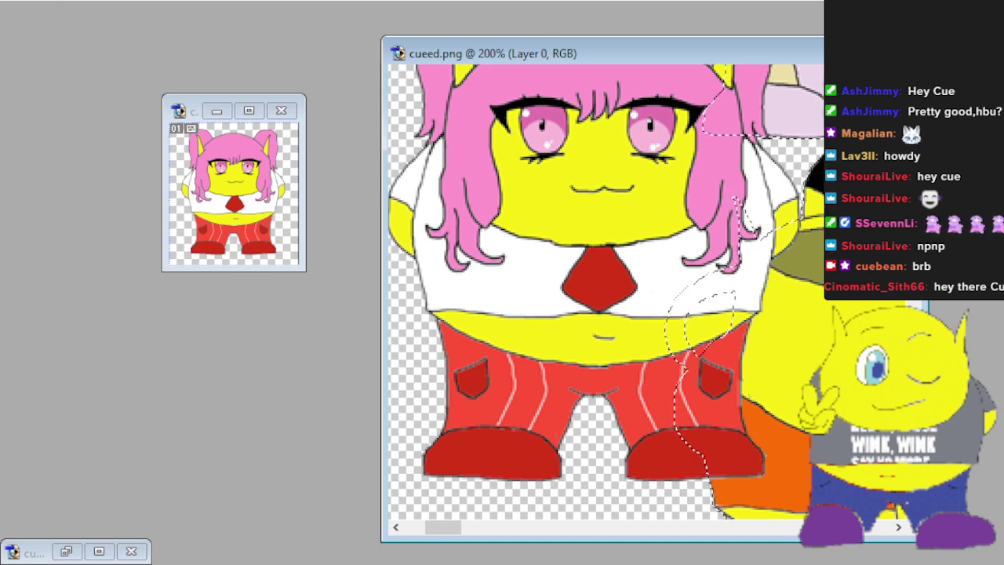
key("alt+bracketright")
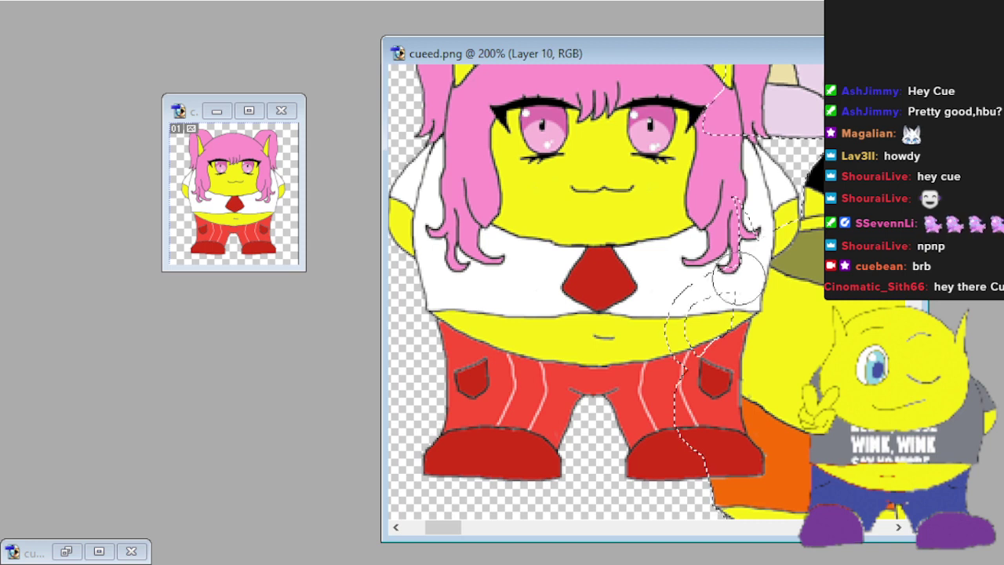
mouse_move(722, 203)
left_mouse_down()
mouse_move(757, 242)
mouse_move(792, 245)
mouse_move(762, 269)
mouse_move(759, 335)
mouse_move(745, 275)
mouse_move(684, 317)
mouse_move(684, 353)
mouse_move(739, 365)
mouse_move(750, 330)
mouse_move(745, 304)
mouse_move(726, 428)
mouse_move(732, 363)
mouse_move(706, 410)
mouse_move(727, 348)
mouse_move(678, 430)
mouse_move(748, 471)
mouse_move(782, 450)
mouse_move(729, 460)
mouse_move(694, 451)
mouse_move(734, 445)
mouse_move(735, 347)
left_mouse_up()
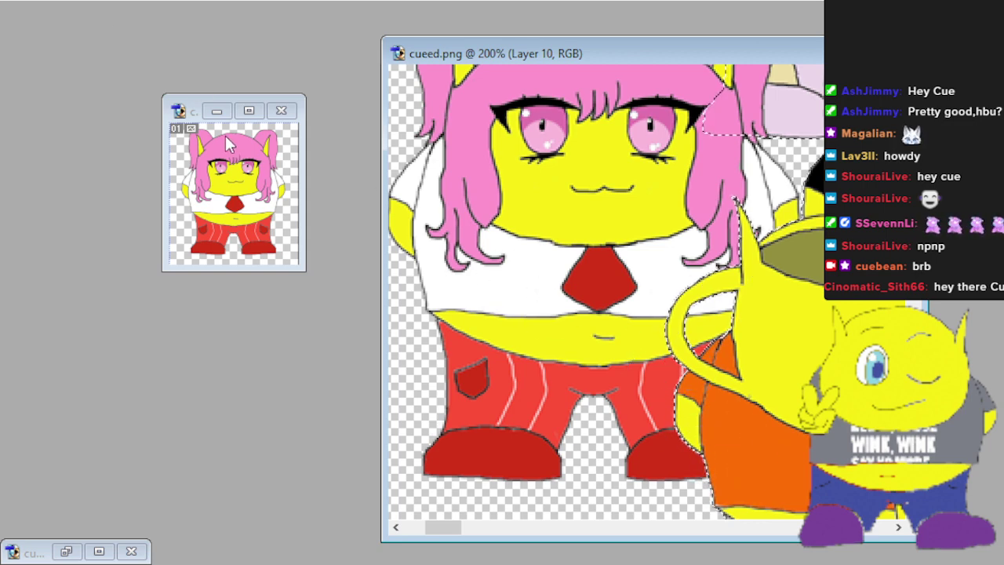
Close the source images of the antlered lavender-haired and pink-pigtailed characters and return to cueed.png.
left_click(23, 551)
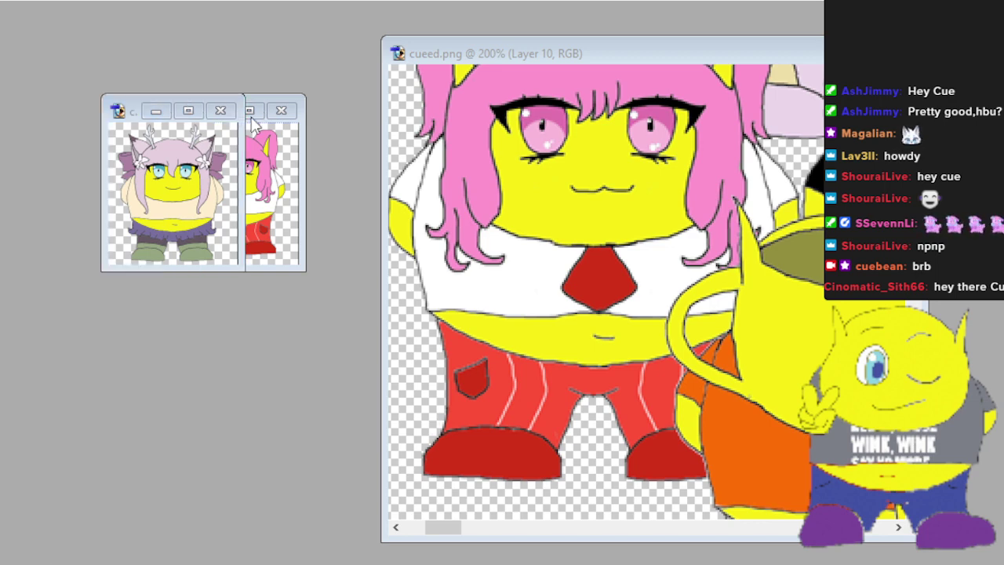
left_click(220, 110)
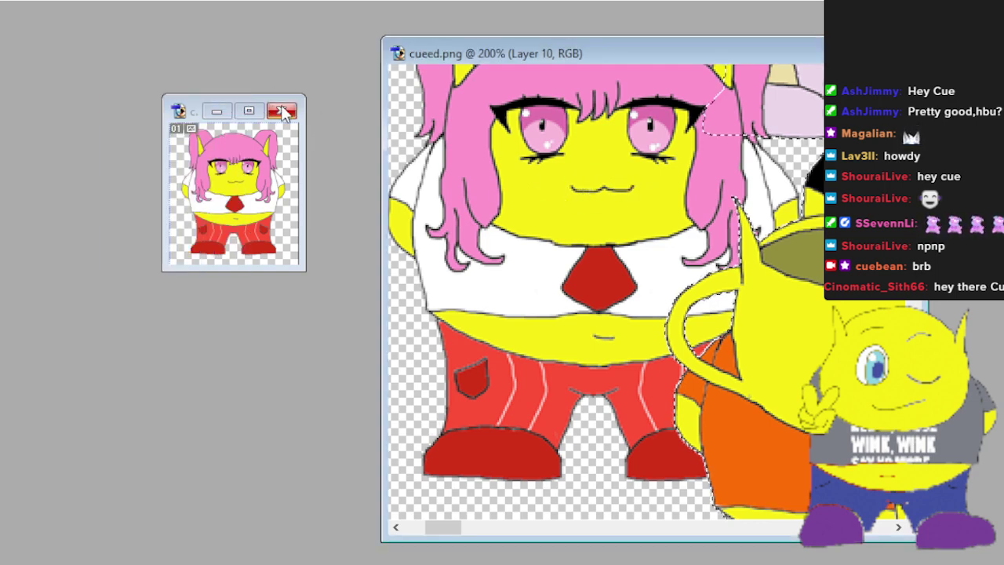
left_click(532, 58)
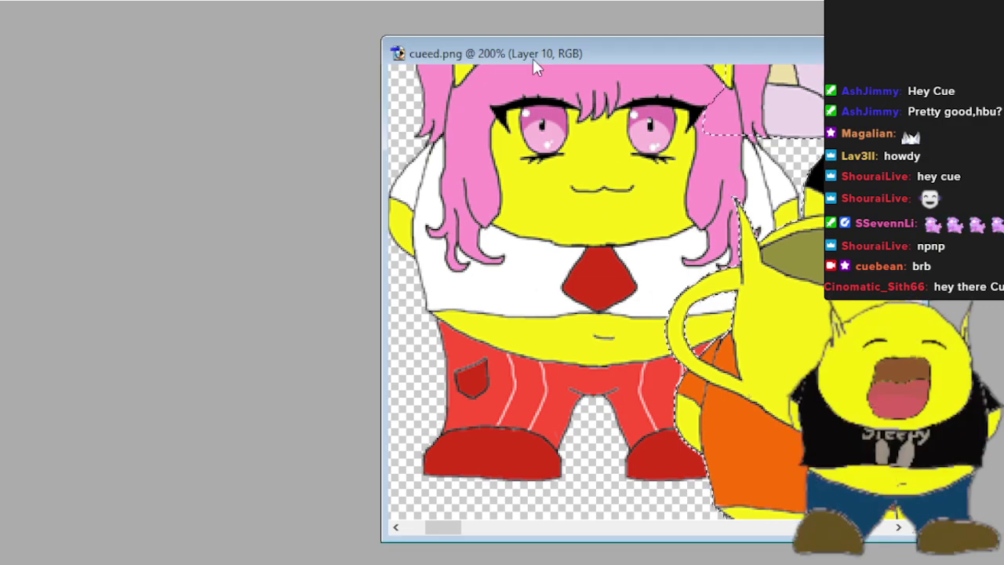
View the entire crowd at 12.5% zoom and move the cueed.png window into the free workspace.
key("minus")
key("minus")
key("minus")
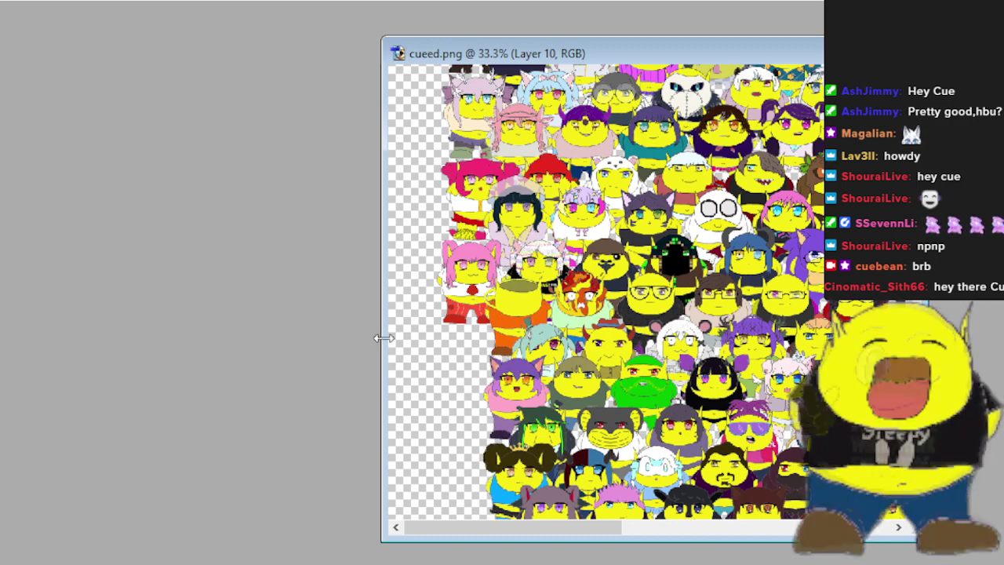
key("minus")
key("minus")
key("minus")
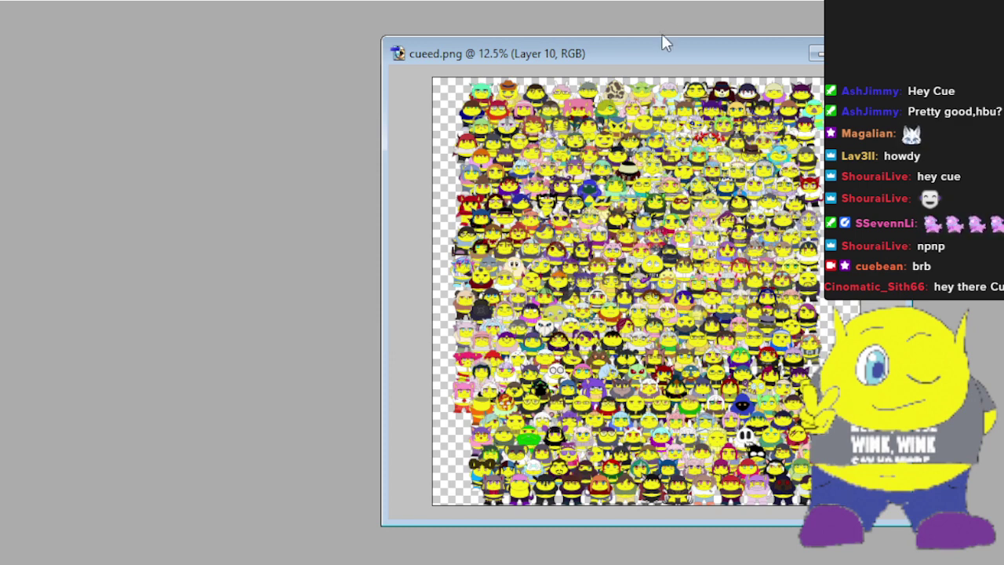
left_click_drag(682, 52, 342, 44)
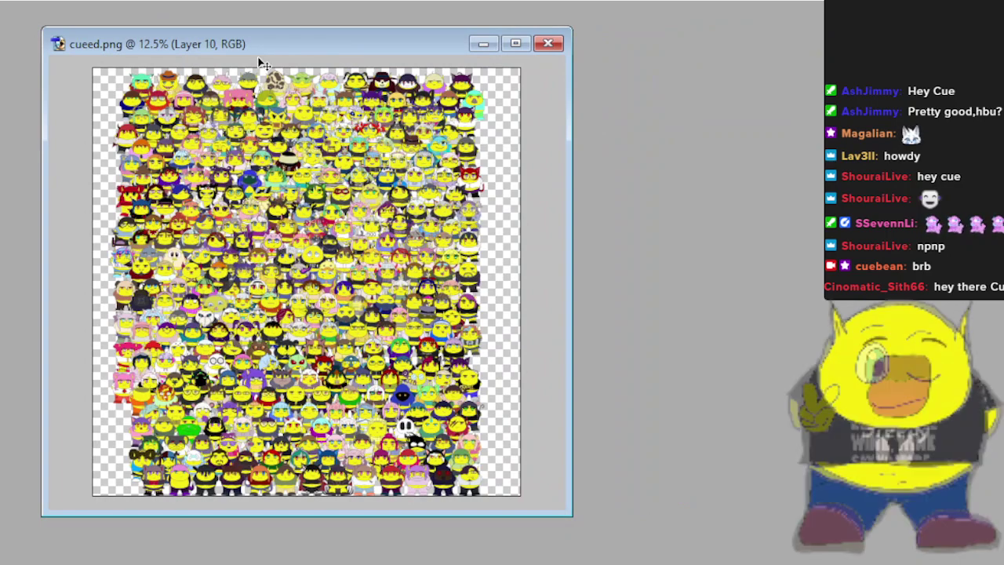
Enlarge the cueed.png window to fill the workspace and display the crowd at 33.3% zoom, including its outermost column beside the pink-pigtailed character.
key("ctrl+plus")
key("ctrl+plus")
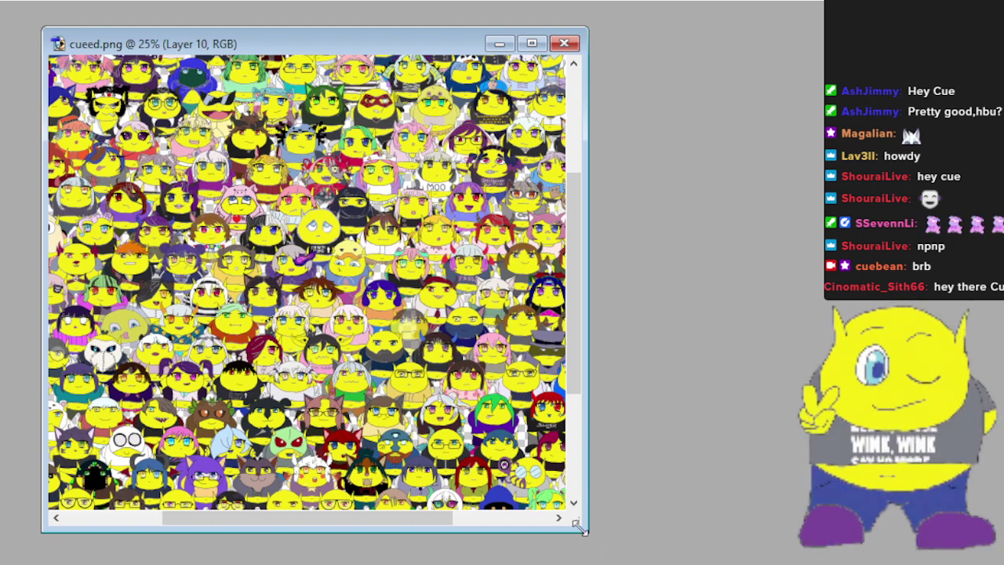
left_click_drag(577, 526, 946, 557)
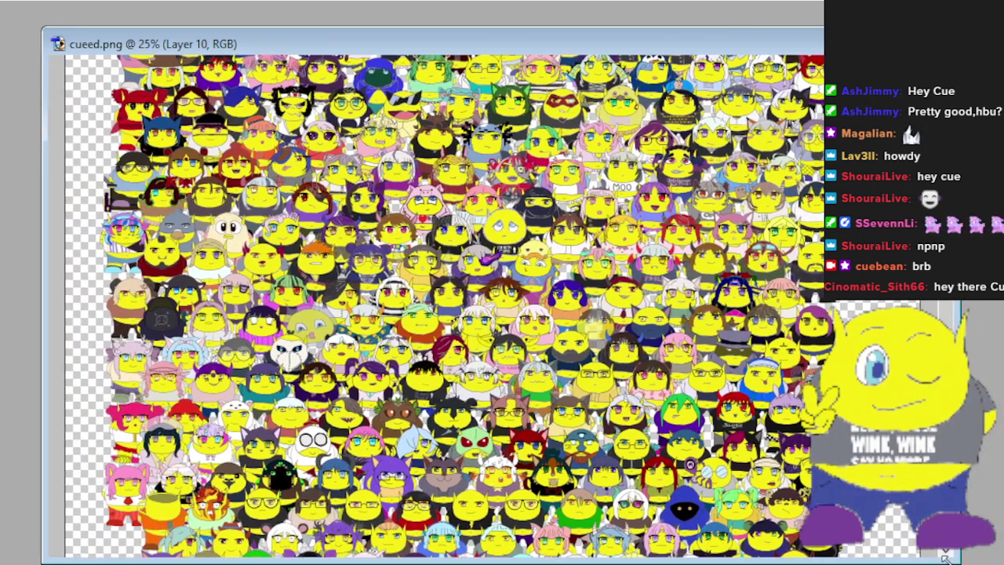
key("ctrl+plus")
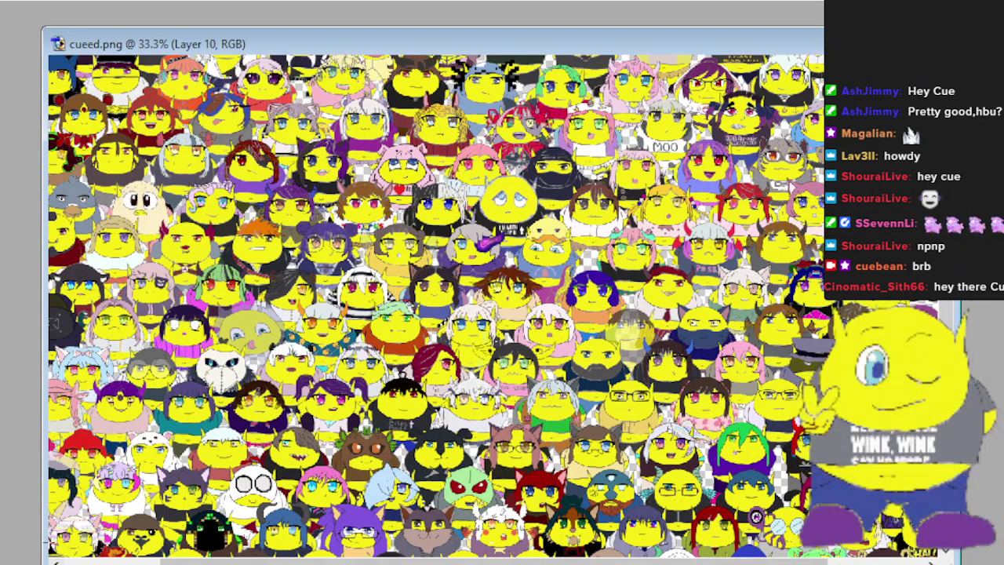
left_click_drag(47, 540, 7, 540)
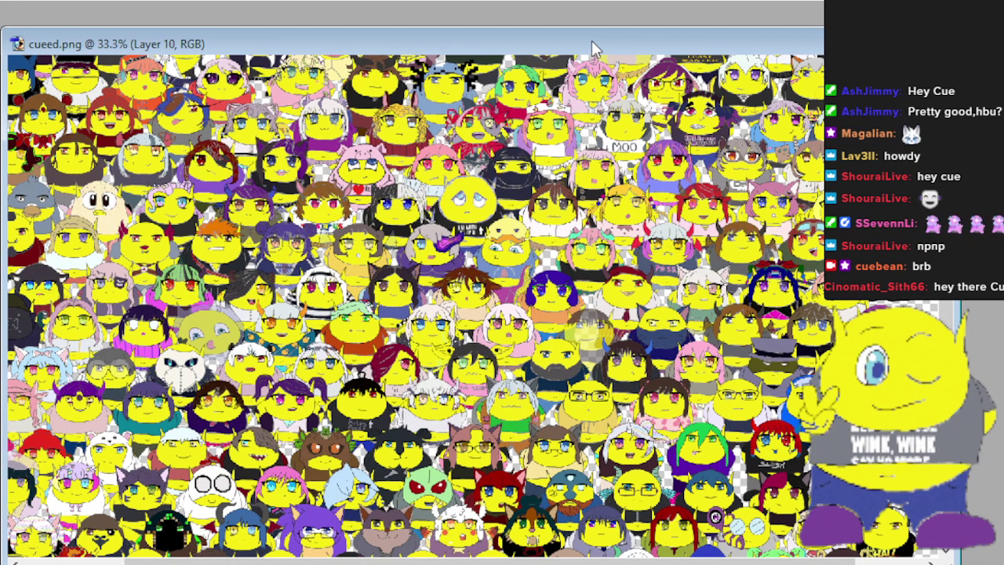
left_click_drag(592, 40, 617, 33)
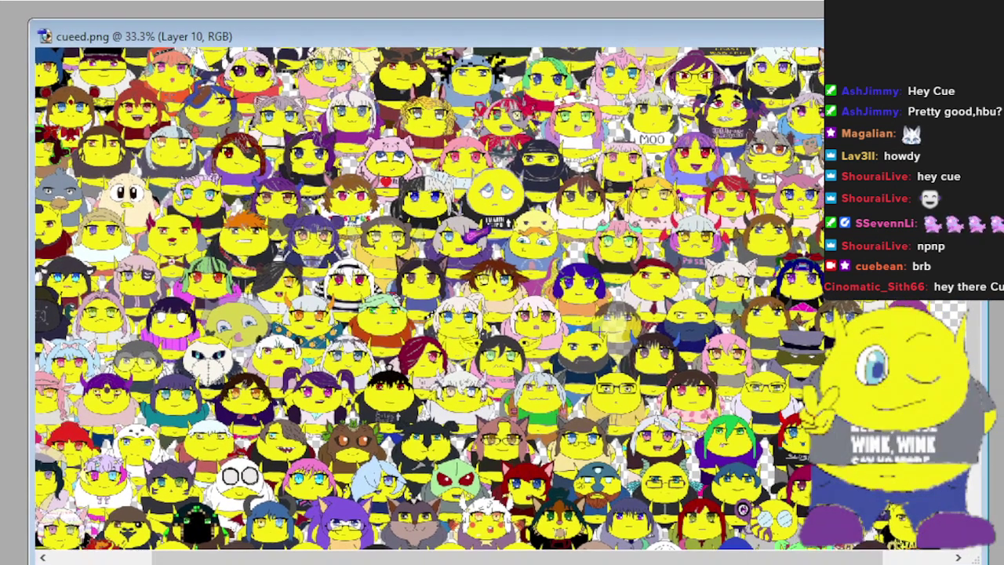
left_click_drag(501, 558, 480, 562)
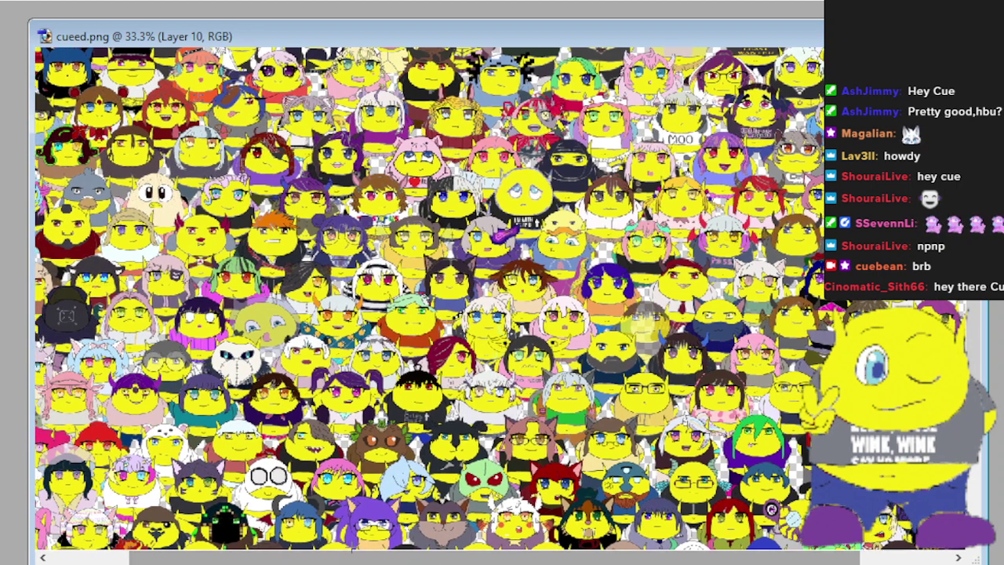
left_click_drag(27, 482, 11, 481)
left_click_drag(229, 559, 195, 556)
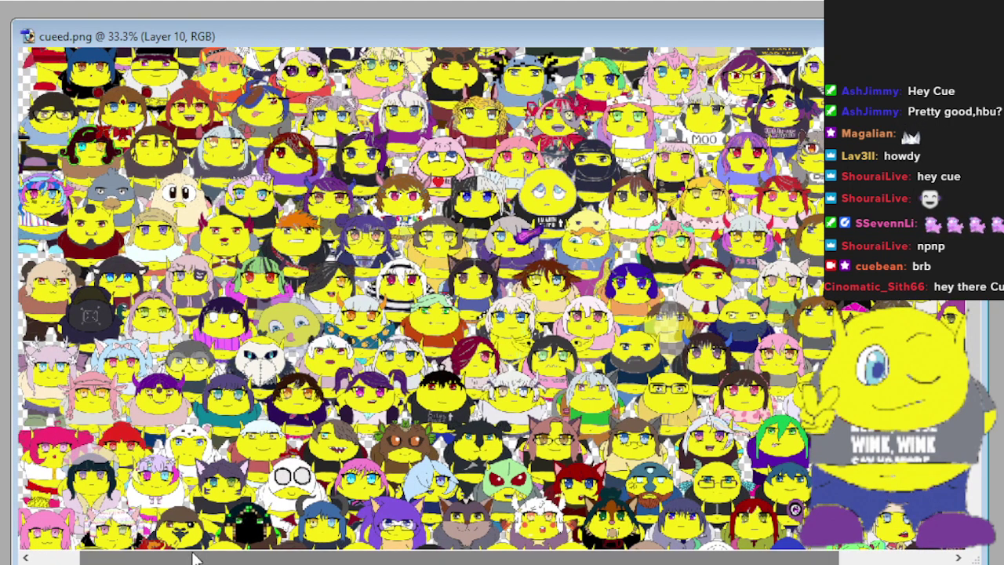
left_click_drag(985, 471, 1003, 471)
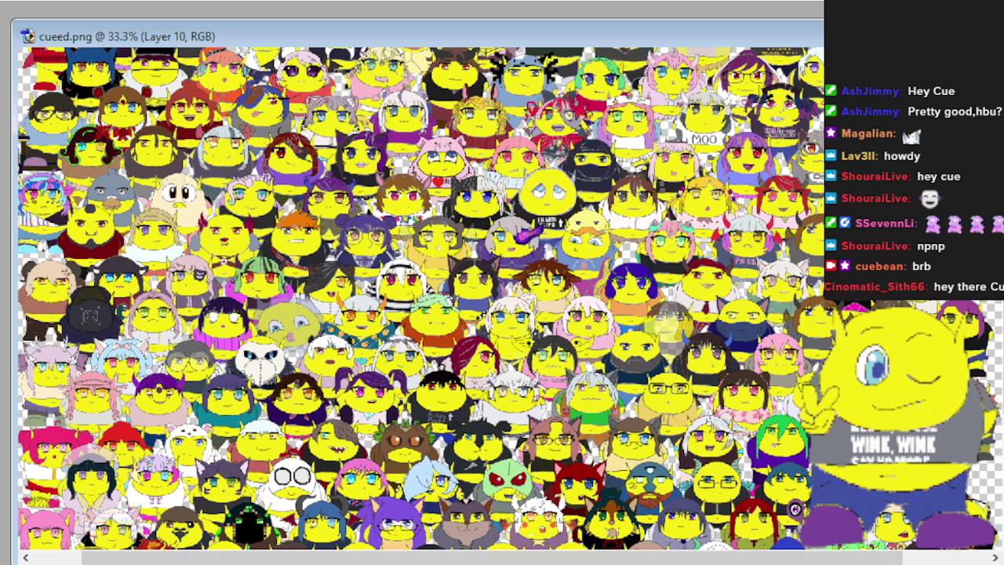
Examine the rows of the crowd from the image's top edge downward for gaps and overlaps.
scroll(420, 298, "up", 3)
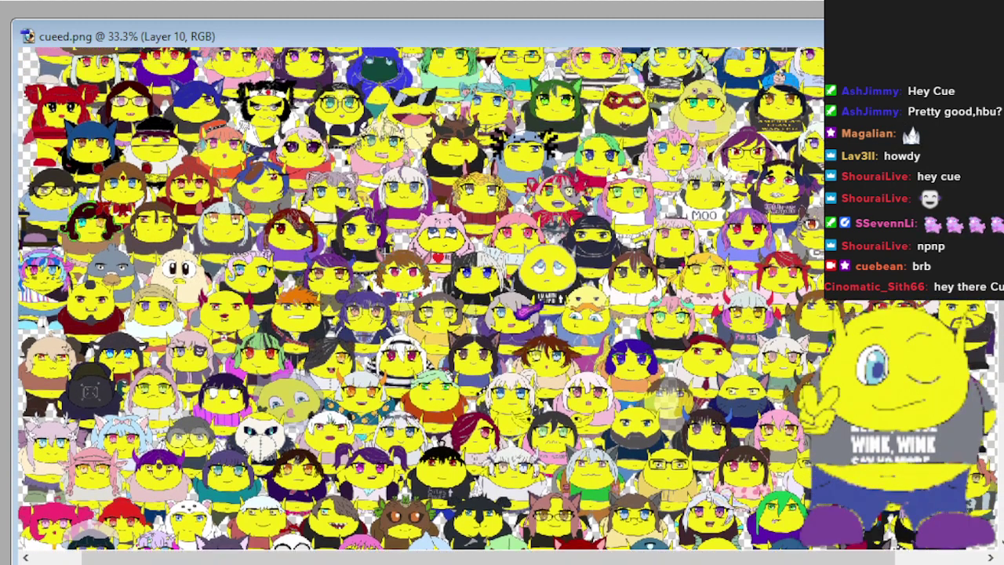
scroll(381, 252, "up", 7)
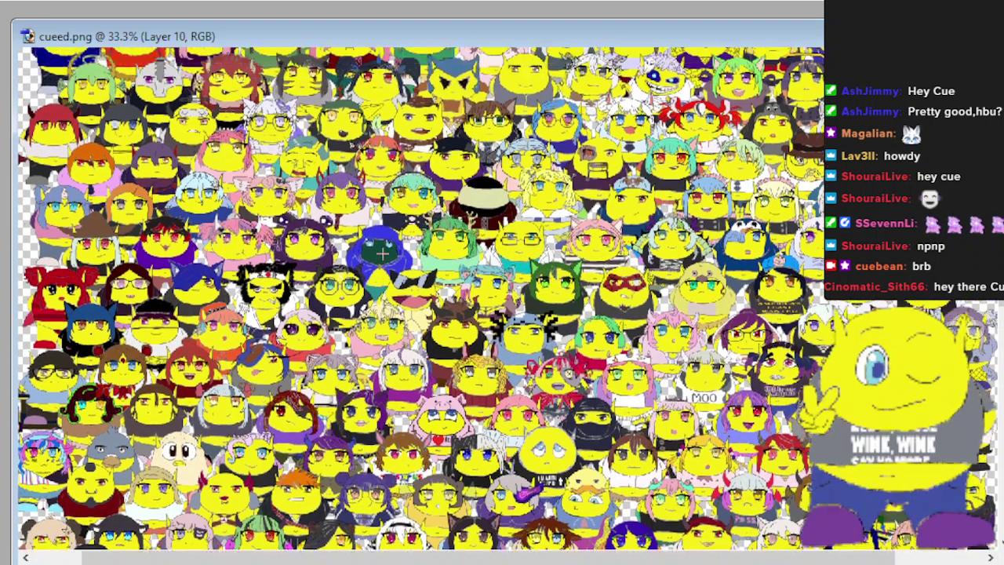
scroll(382, 252, "up", 4)
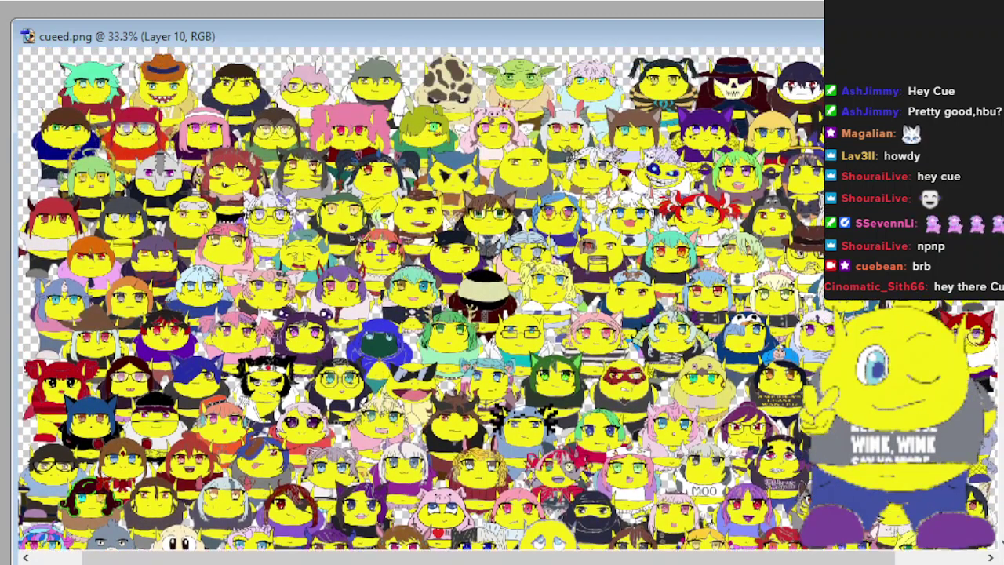
scroll(421, 298, "down", 1)
scroll(421, 298, "down", 1)
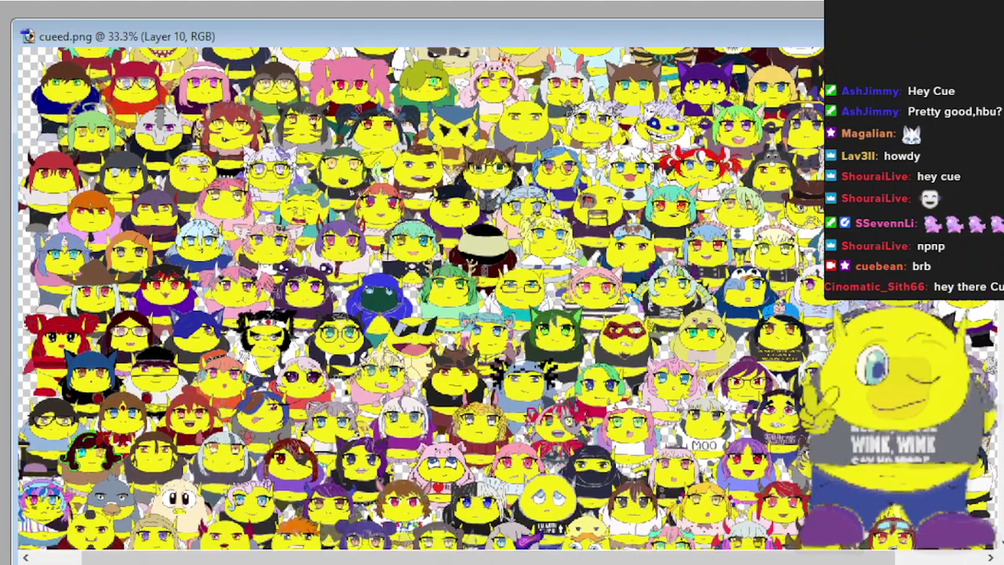
scroll(420, 298, "down", 3)
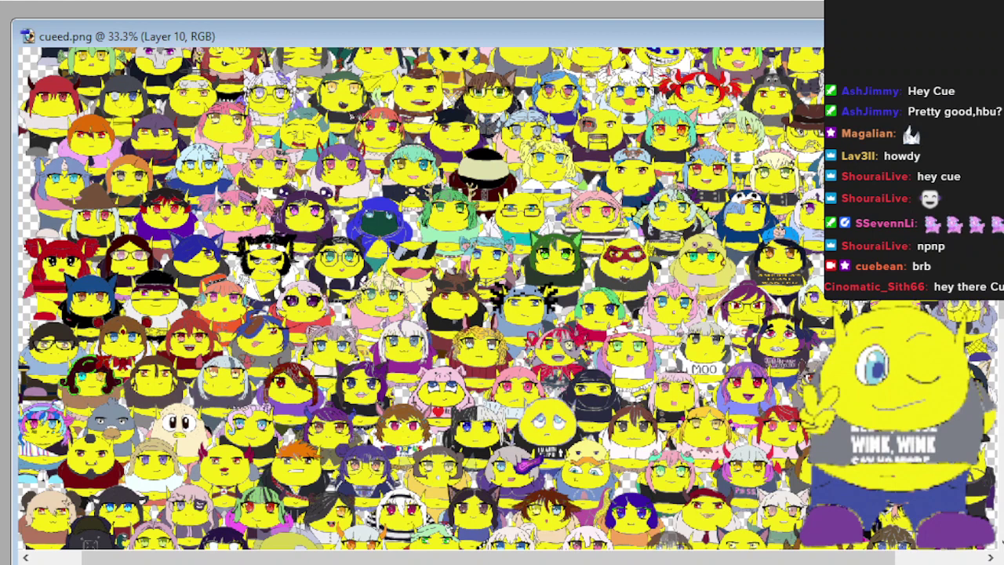
scroll(420, 301, "down", 1)
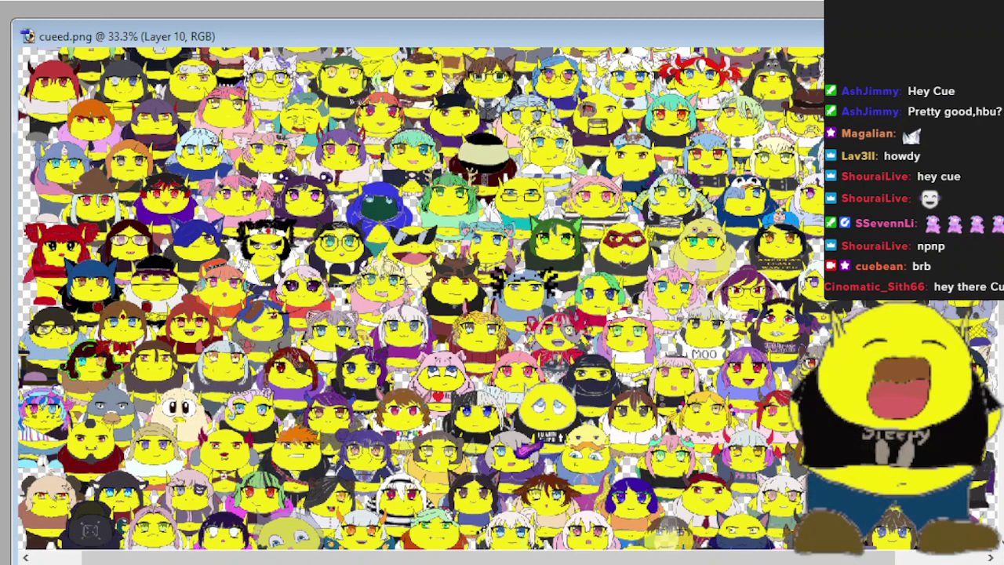
scroll(420, 301, "down", 2)
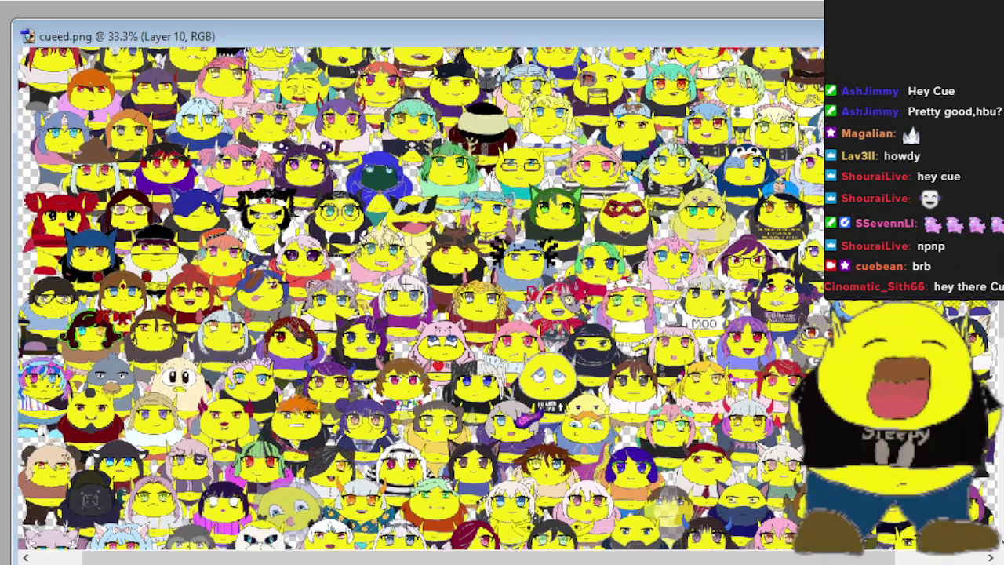